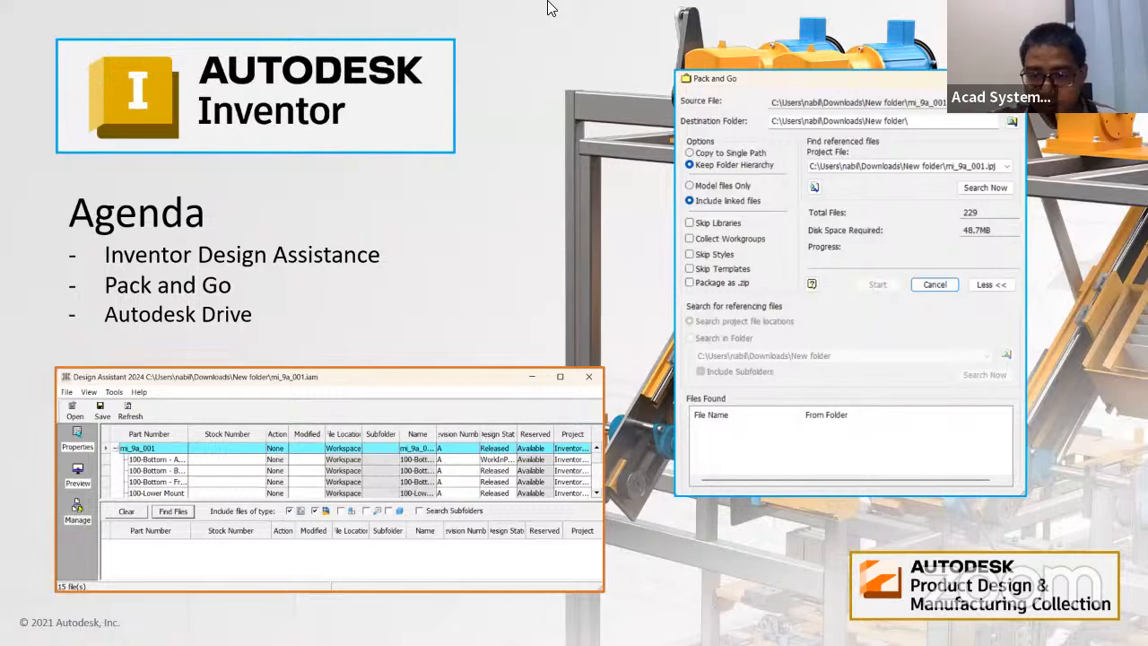
# Leave the PowerPoint agenda slide show to reveal the mi_9a_001.iam stapler assembly in Inventor.
pyautogui.hotkey('alt', 'Tab')
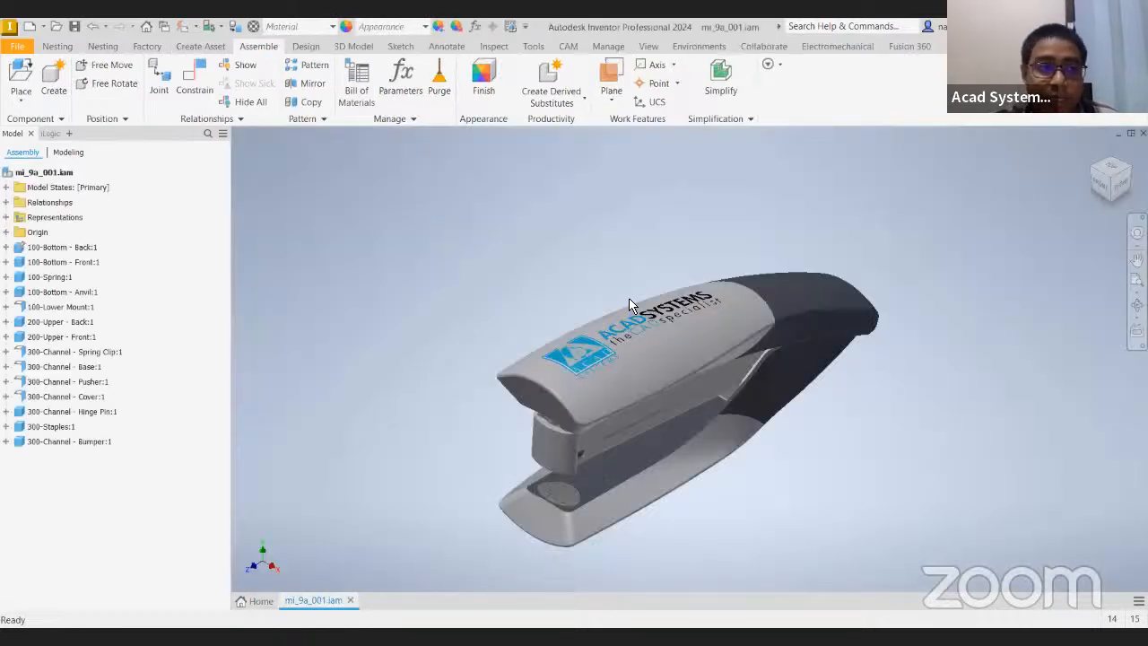
pyautogui.keyDown('shift'); pyautogui.moveTo(646, 407); pyautogui.dragTo(614, 336, button='middle'); pyautogui.keyUp('shift')
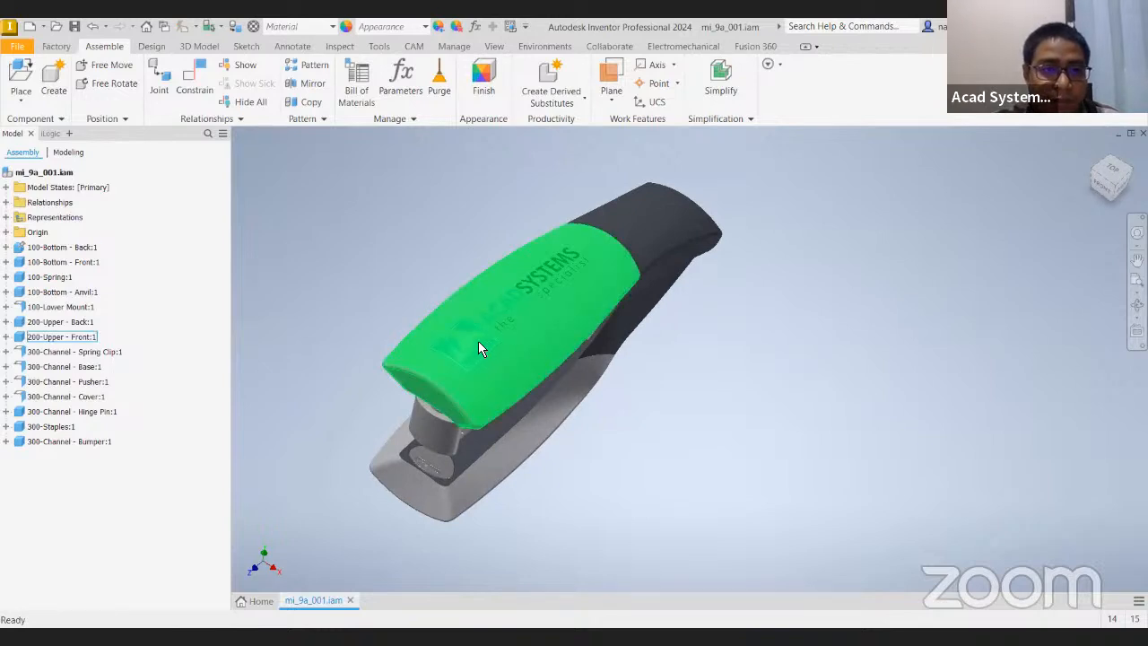
pyautogui.scroll(3, 530, 323)
pyautogui.scroll(-3, 534, 325)
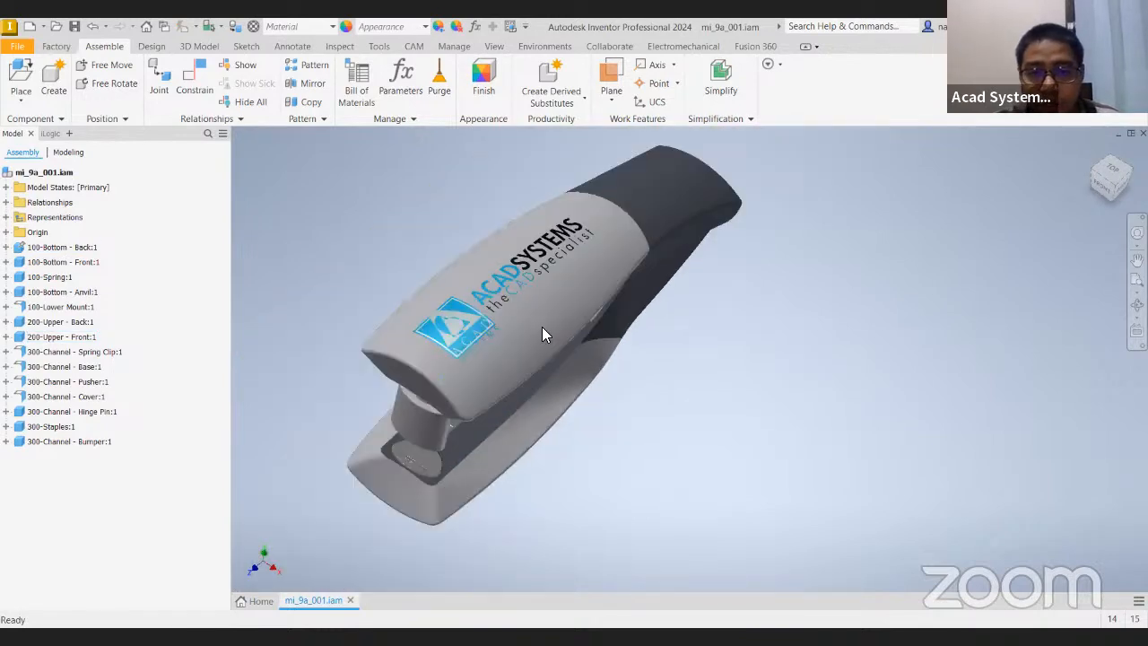
pyautogui.click(653, 372)
pyautogui.moveTo(654, 371)
pyautogui.keyDown('shift'); pyautogui.mouseDown(button='middle')
pyautogui.moveTo(669, 350)
pyautogui.moveTo(667, 372)
pyautogui.mouseUp(button='middle'); pyautogui.keyUp('shift')
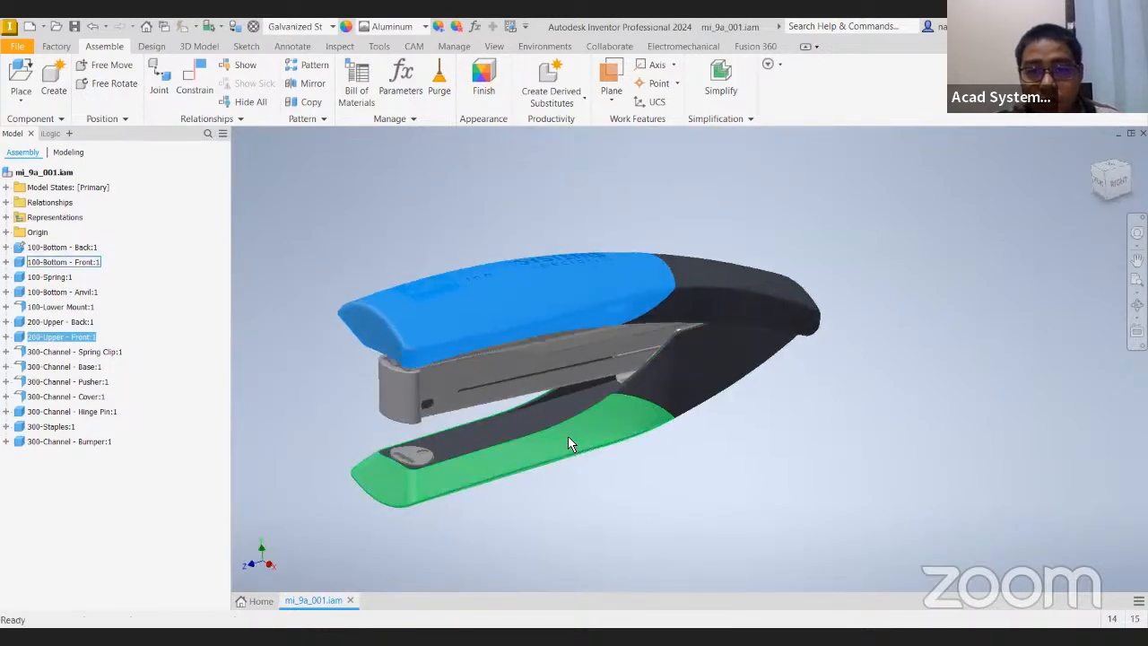
pyautogui.click(571, 451)
pyautogui.click(524, 324)
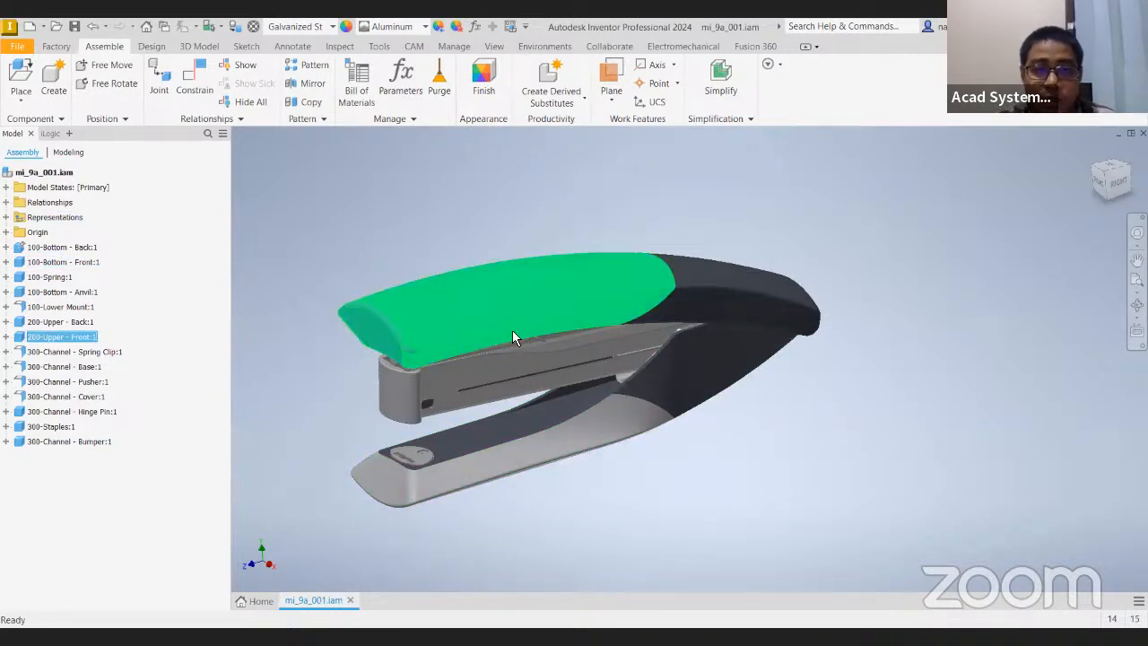
pyautogui.keyDown('ctrl'); pyautogui.click(538, 434); pyautogui.keyUp('ctrl')
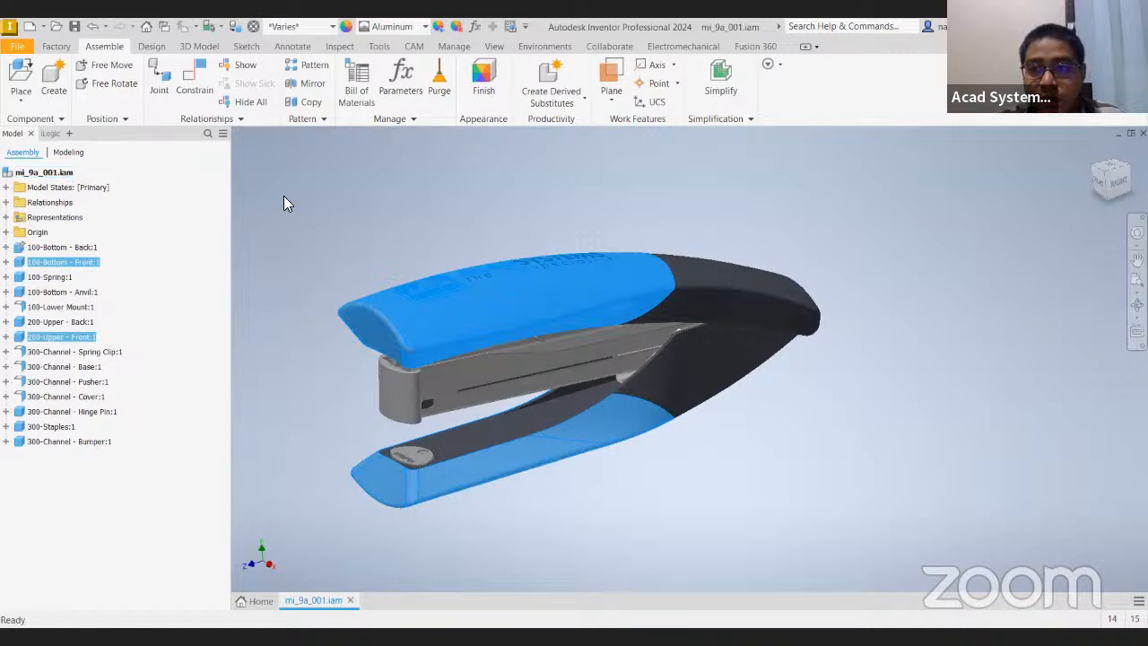
pyautogui.keyDown('ctrl'); pyautogui.click(72, 265); pyautogui.keyUp('ctrl')
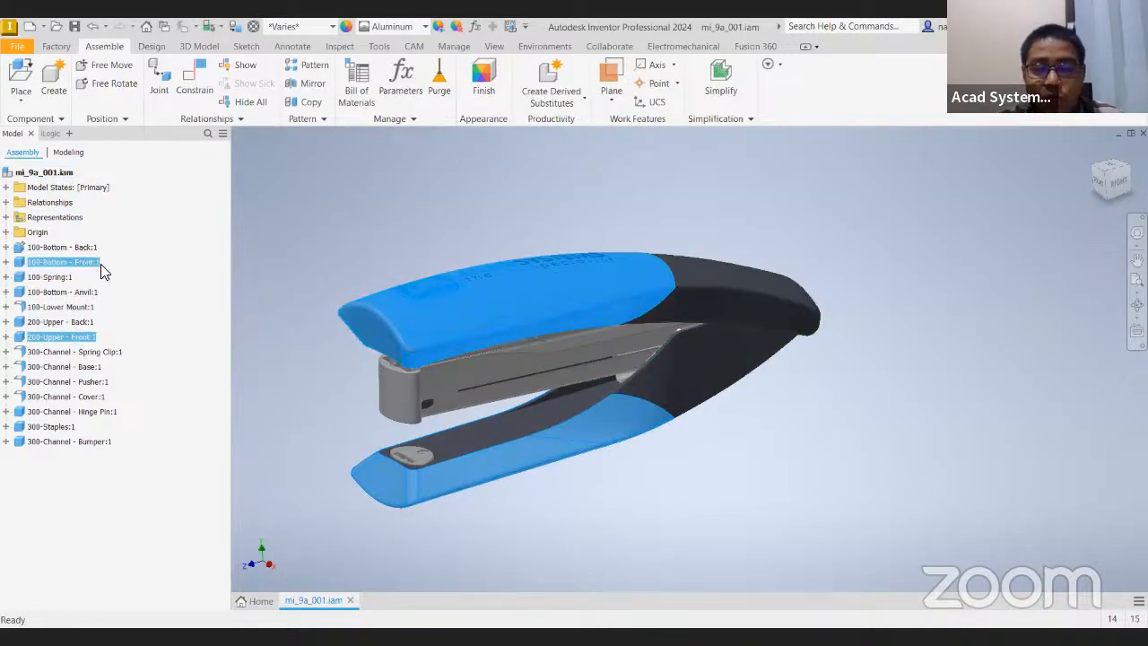
pyautogui.click(52, 249)
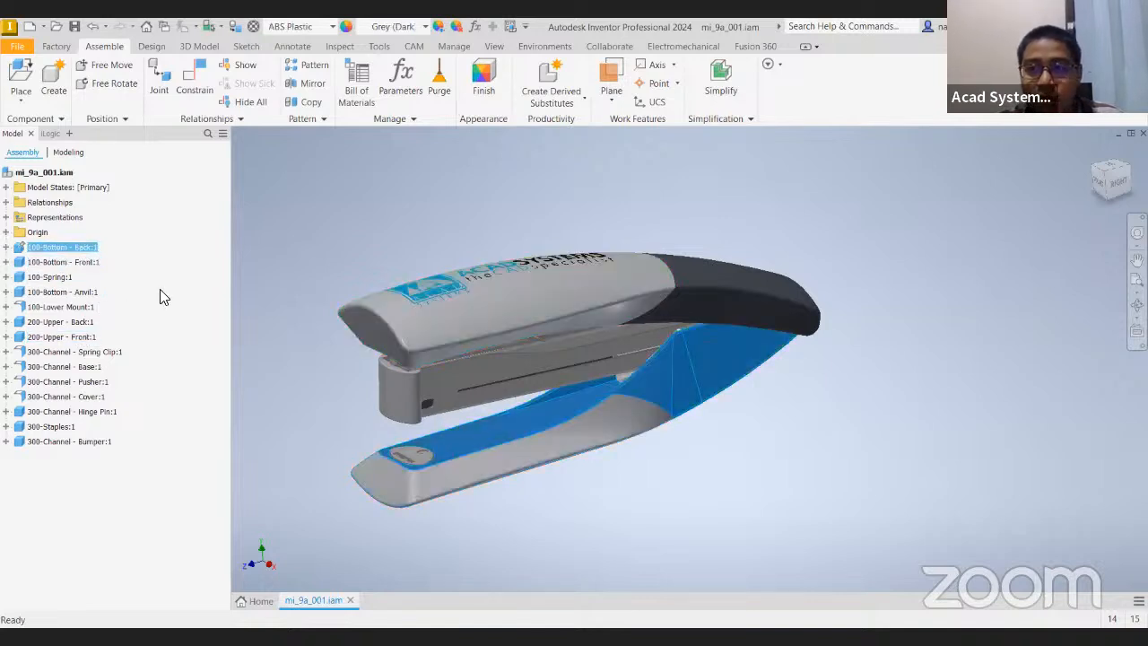
pyautogui.click(507, 363)
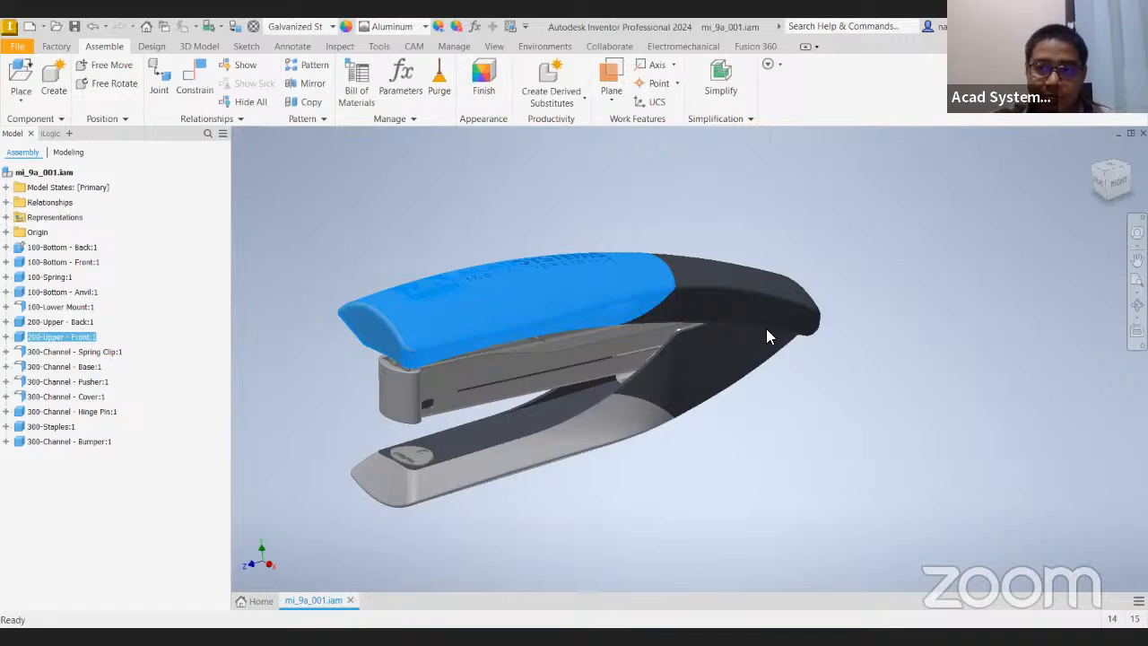
pyautogui.click(375, 268)
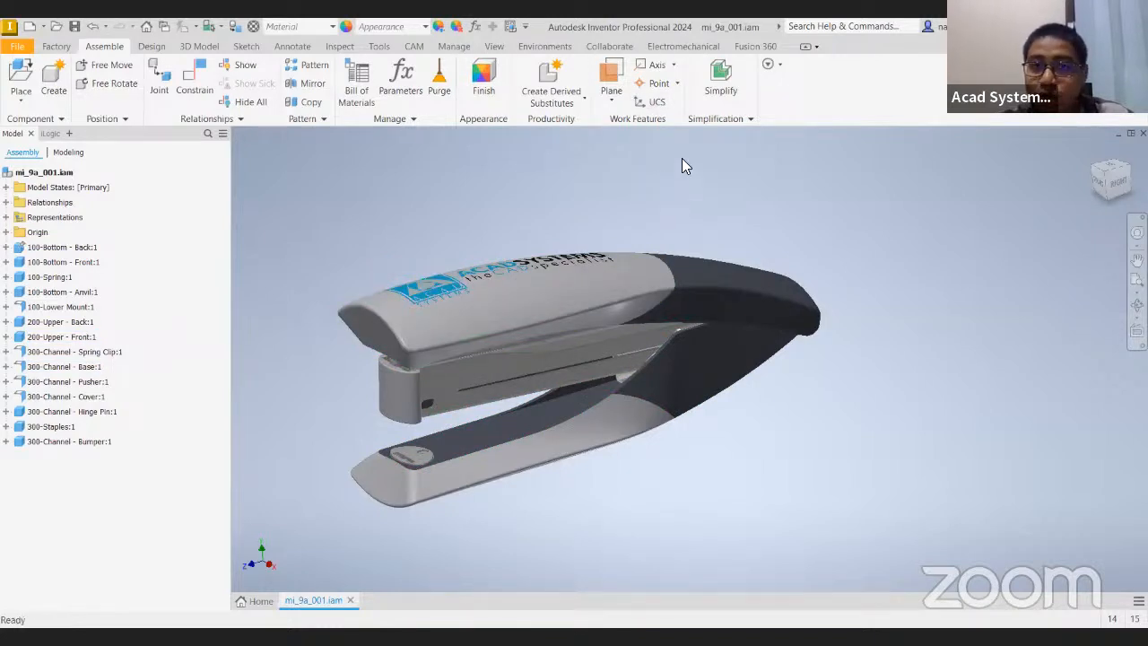
pyautogui.rightClick(72, 271)
pyautogui.press('Escape')
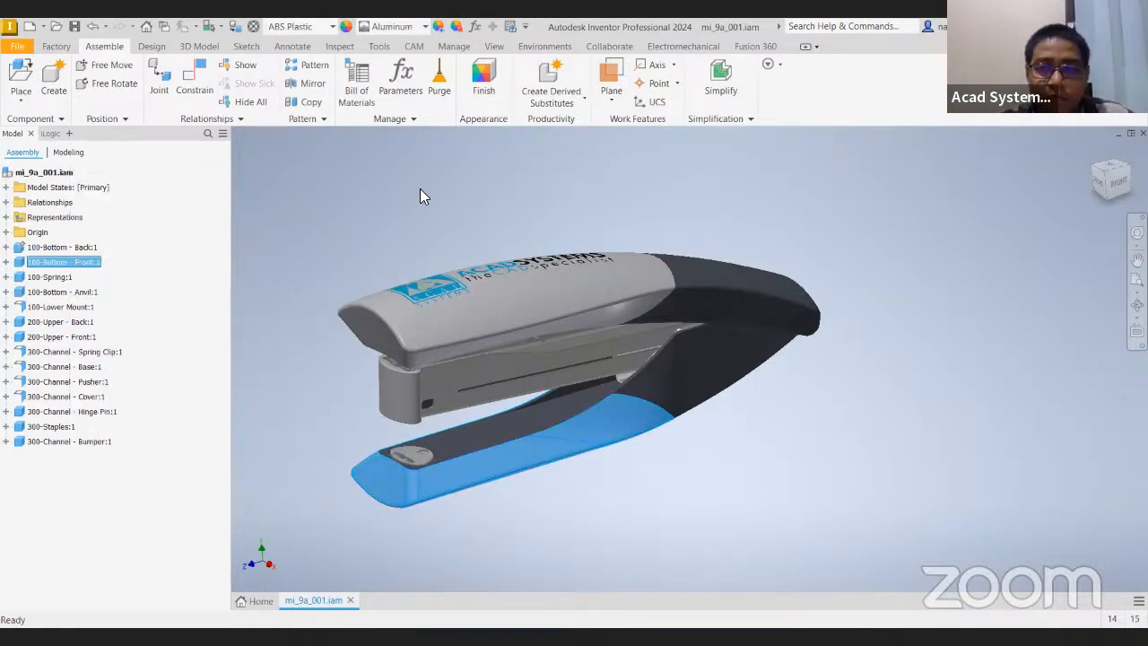
pyautogui.click(457, 238)
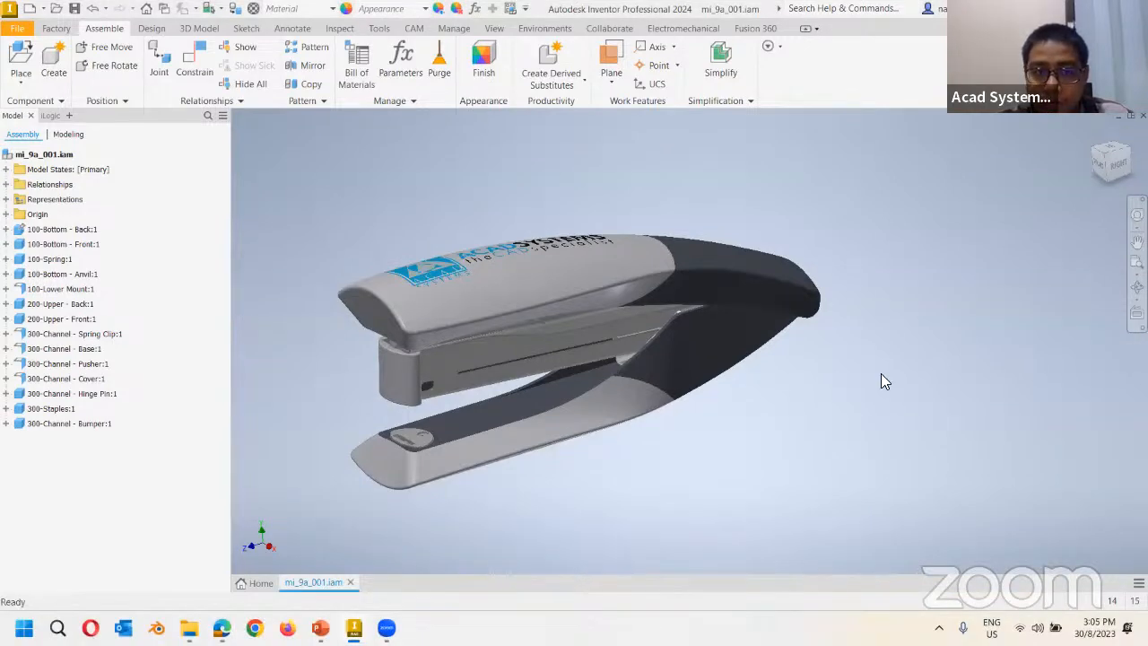
# Switch to the Chapter 09 folder and view mi_9a_001.iam's full file actions without choosing one.
pyautogui.hotkey('alt', 'Tab')
pyautogui.click(436, 264)
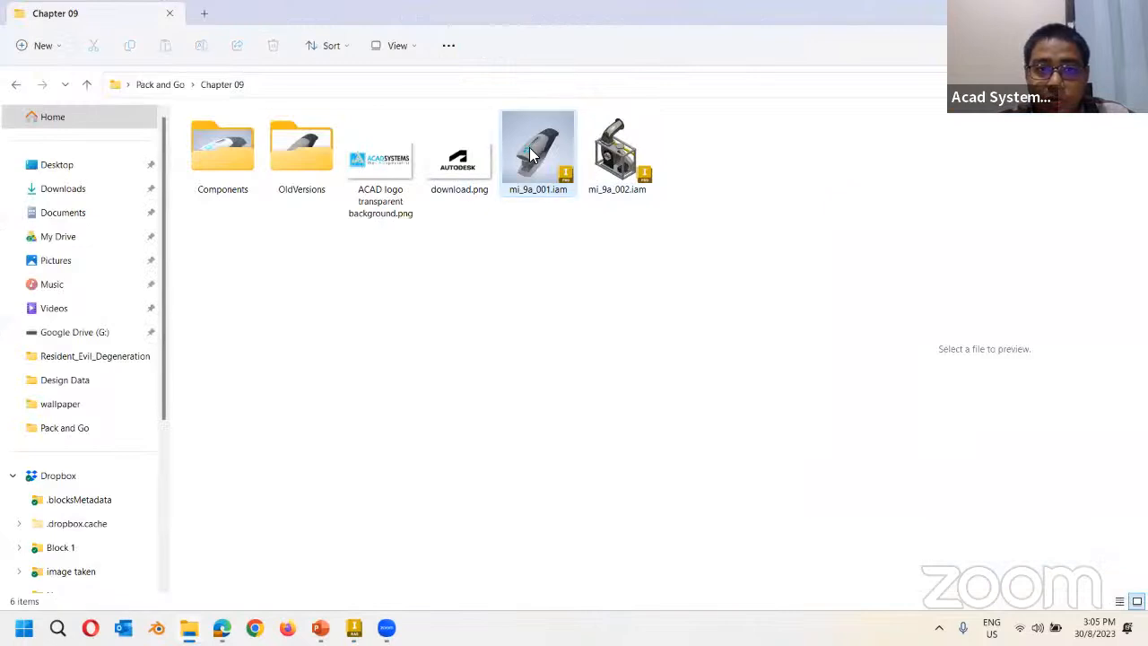
pyautogui.rightClick(536, 157)
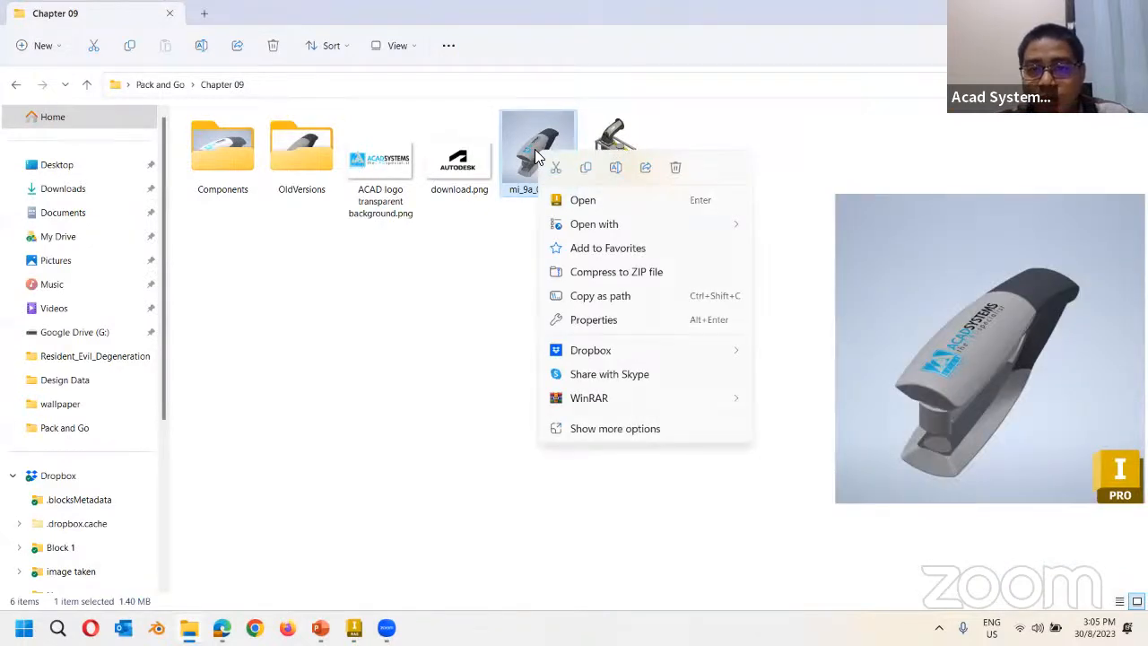
pyautogui.click(578, 436)
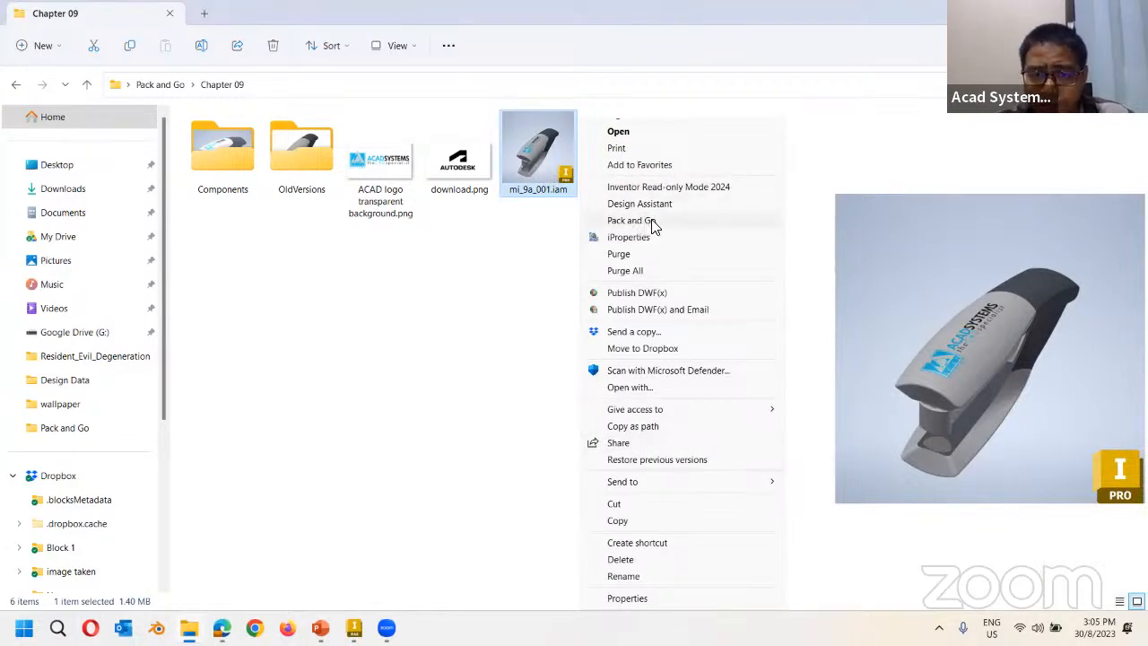
pyautogui.click(416, 316)
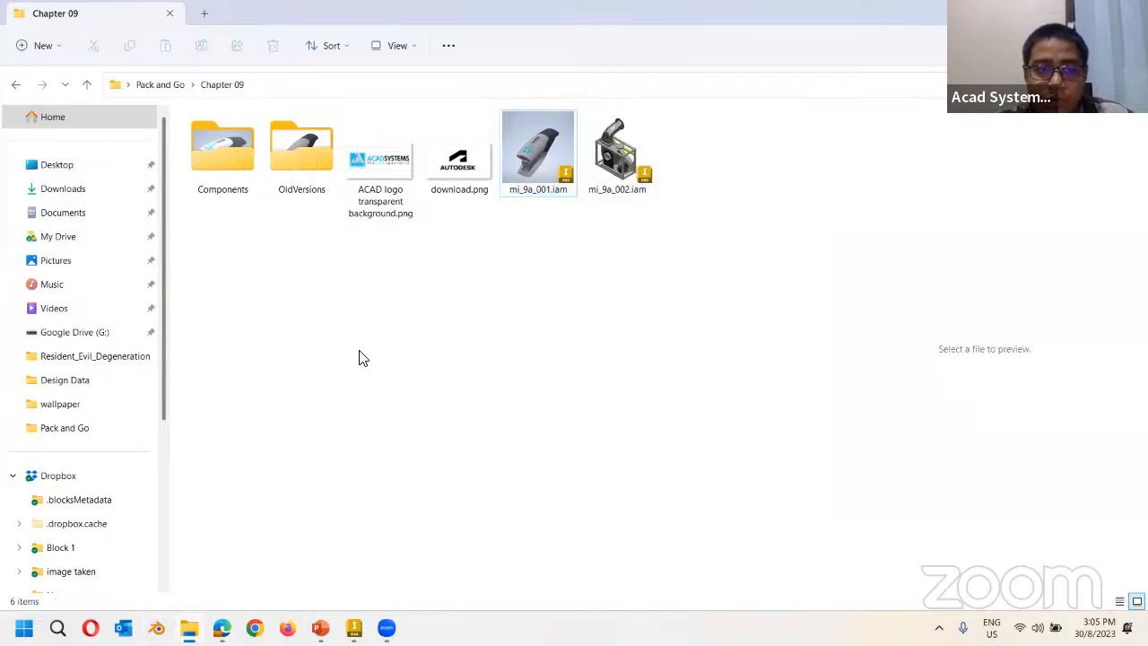
# Browse the Autodesk Inventor 2024 group under Start's All apps, then return to Chapter 09.
pyautogui.click(24, 628)
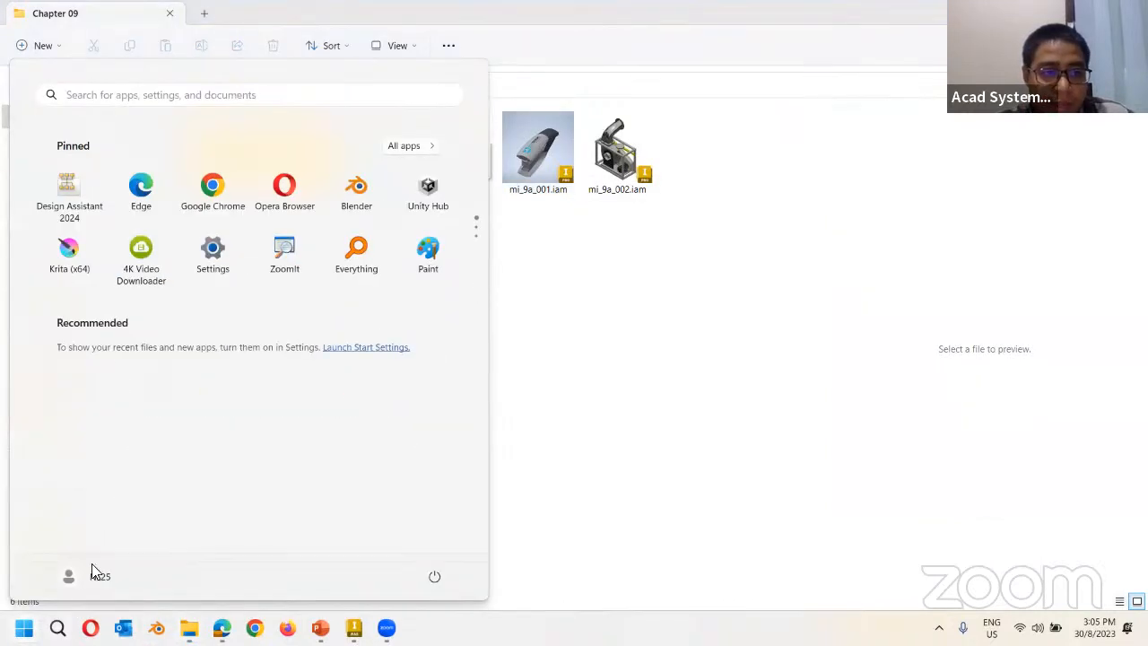
pyautogui.click(403, 147)
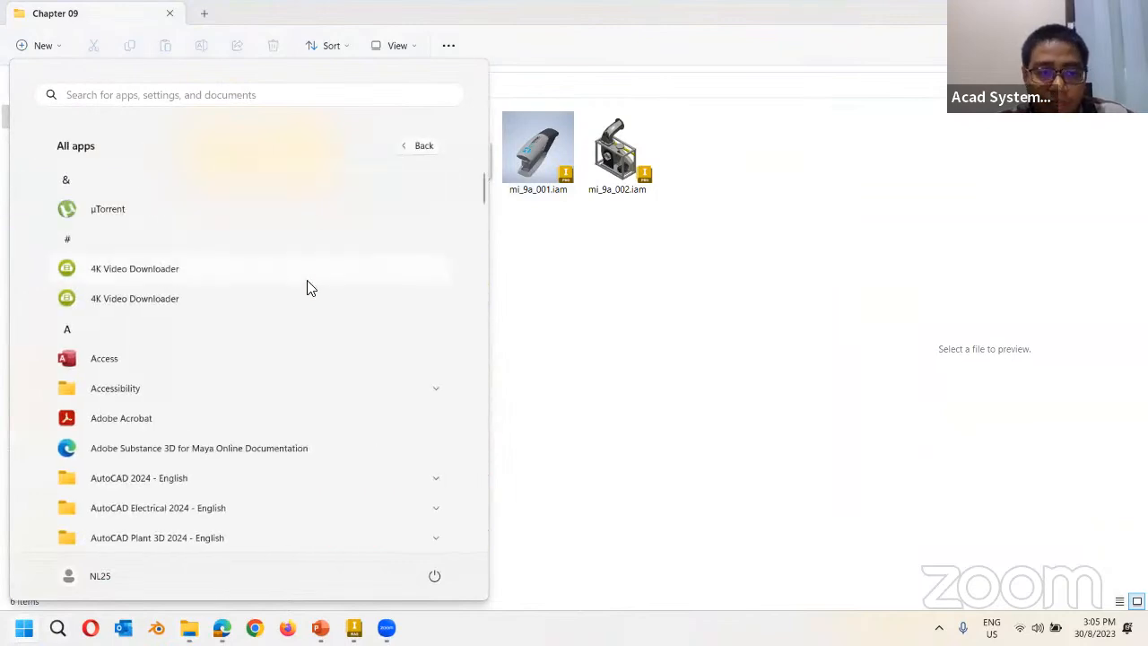
pyautogui.scroll(-1, 305, 302)
pyautogui.scroll(-3, 264, 353)
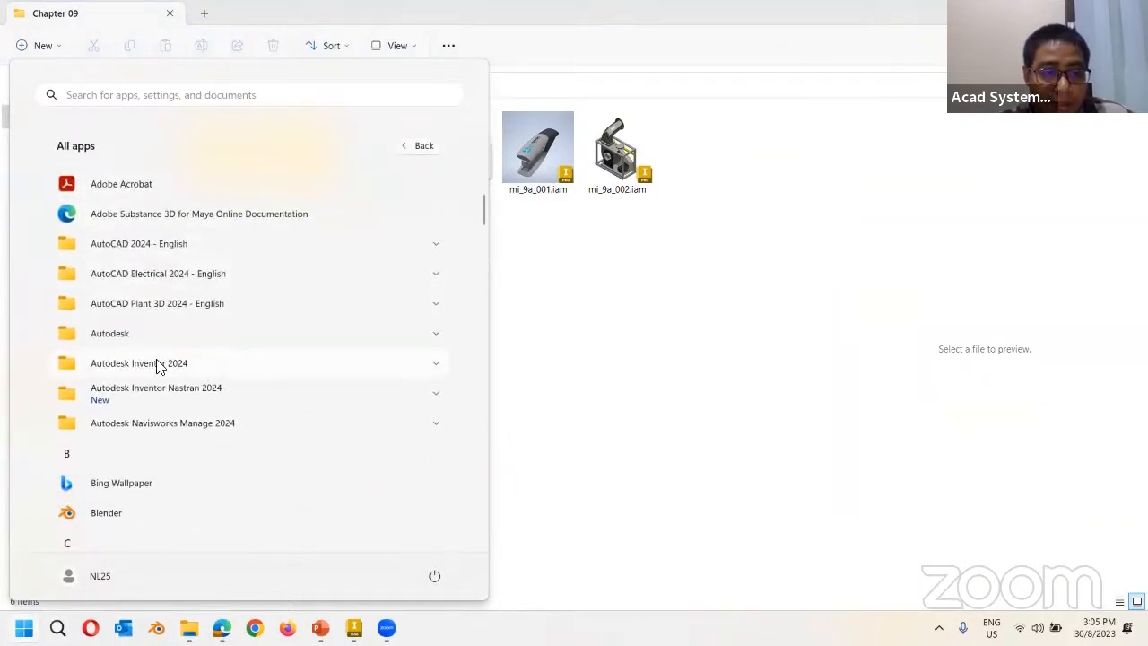
pyautogui.click(206, 368)
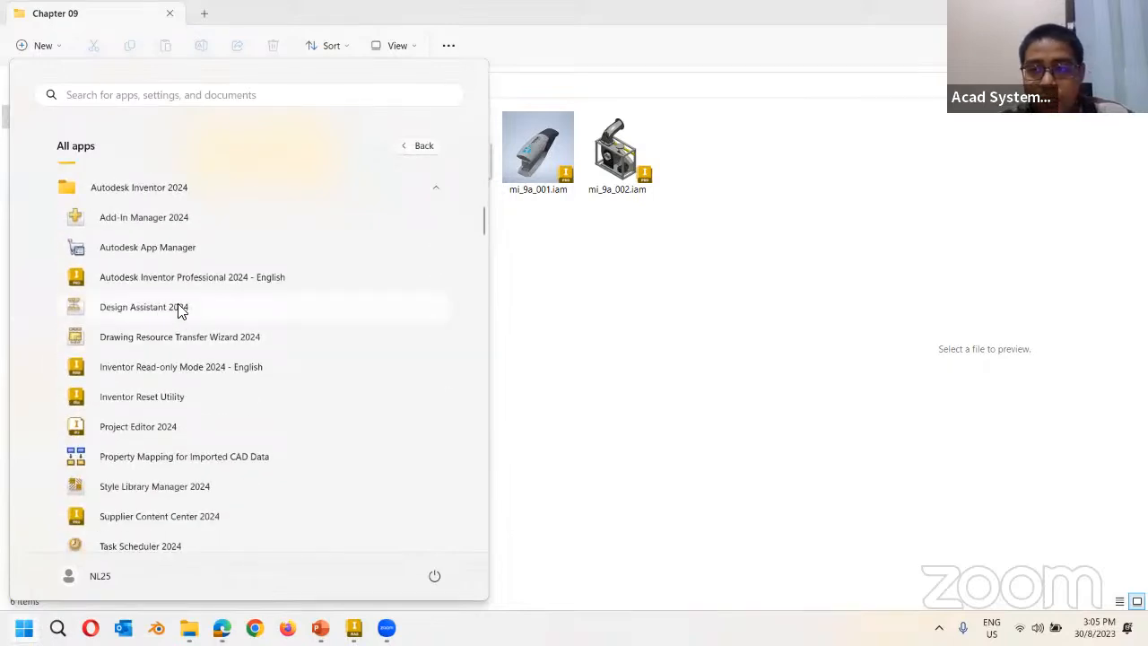
pyautogui.click(717, 237)
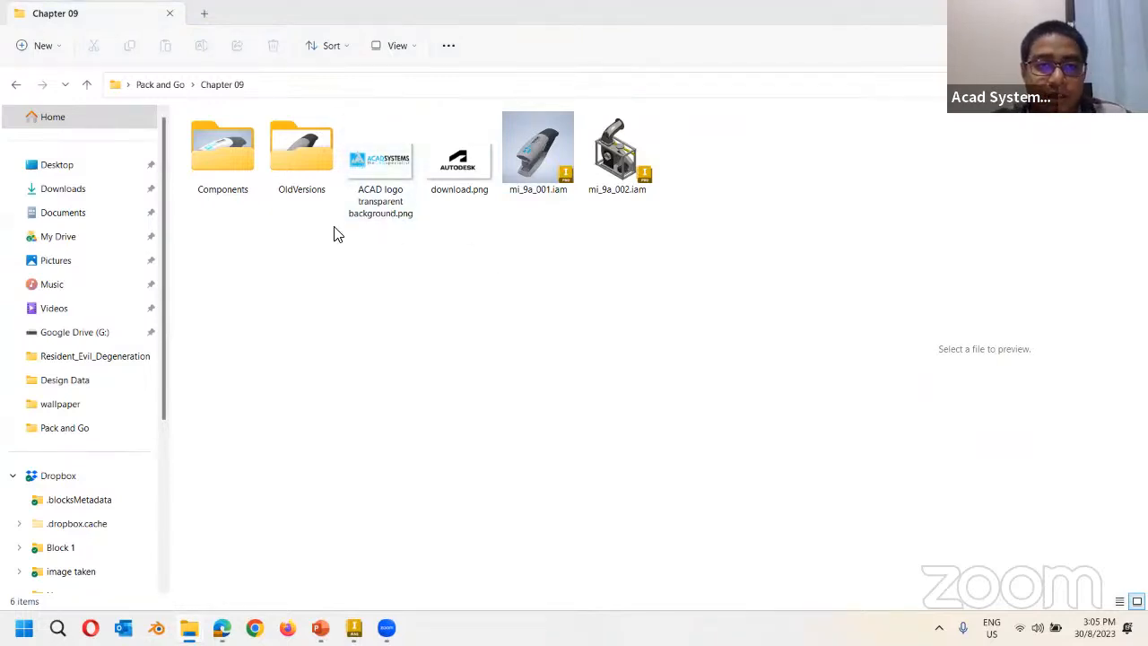
# Open the Components folder and load 100_done.iam into Design Assistant, accepting the update message.
pyautogui.doubleClick(249, 154)
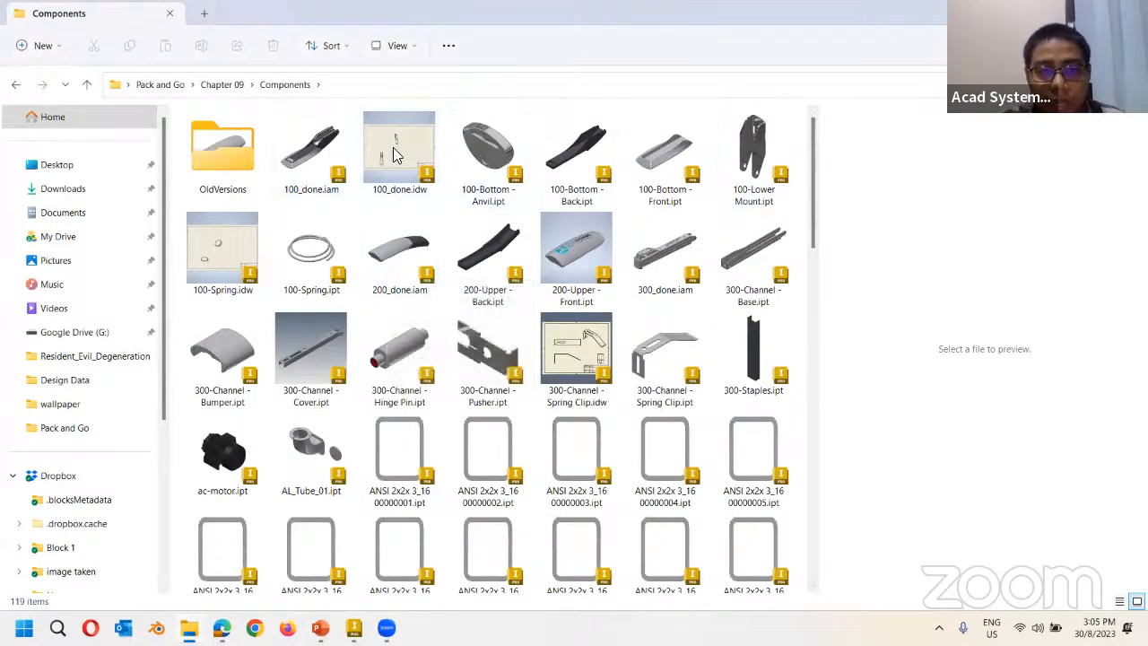
pyautogui.click(314, 154)
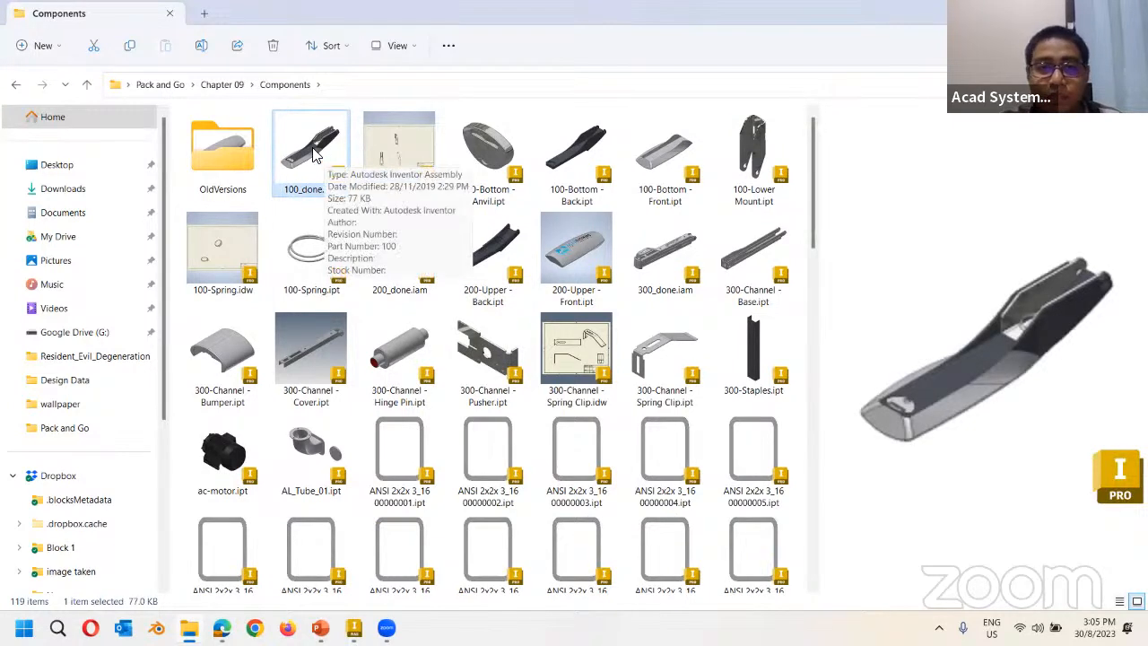
pyautogui.rightClick(294, 159)
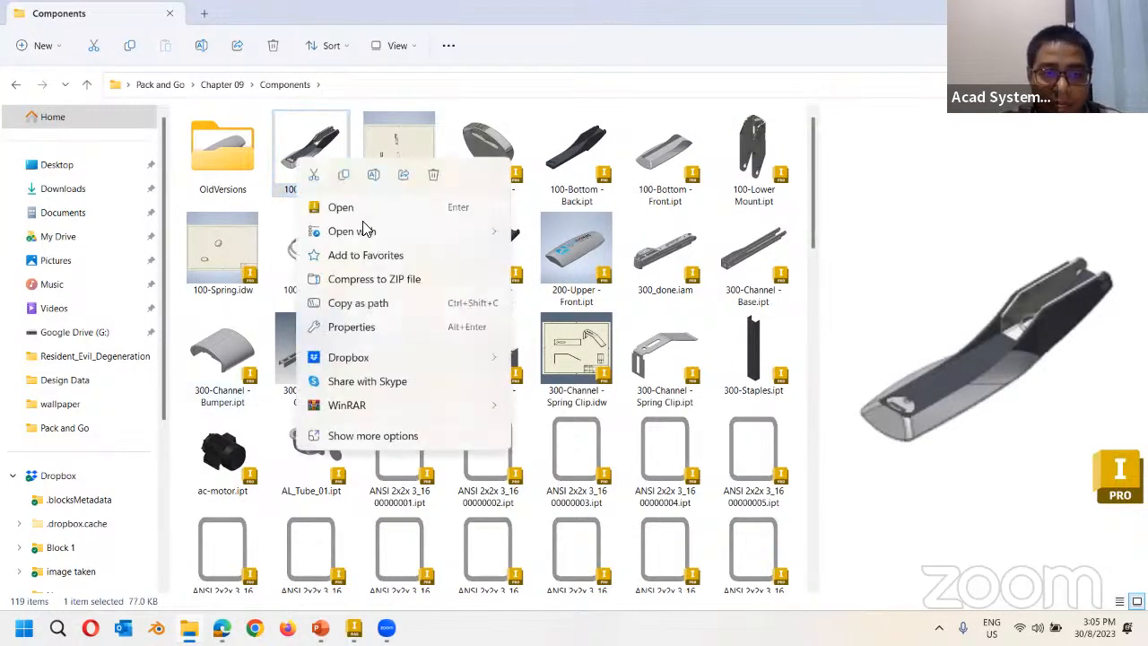
pyautogui.click(373, 435)
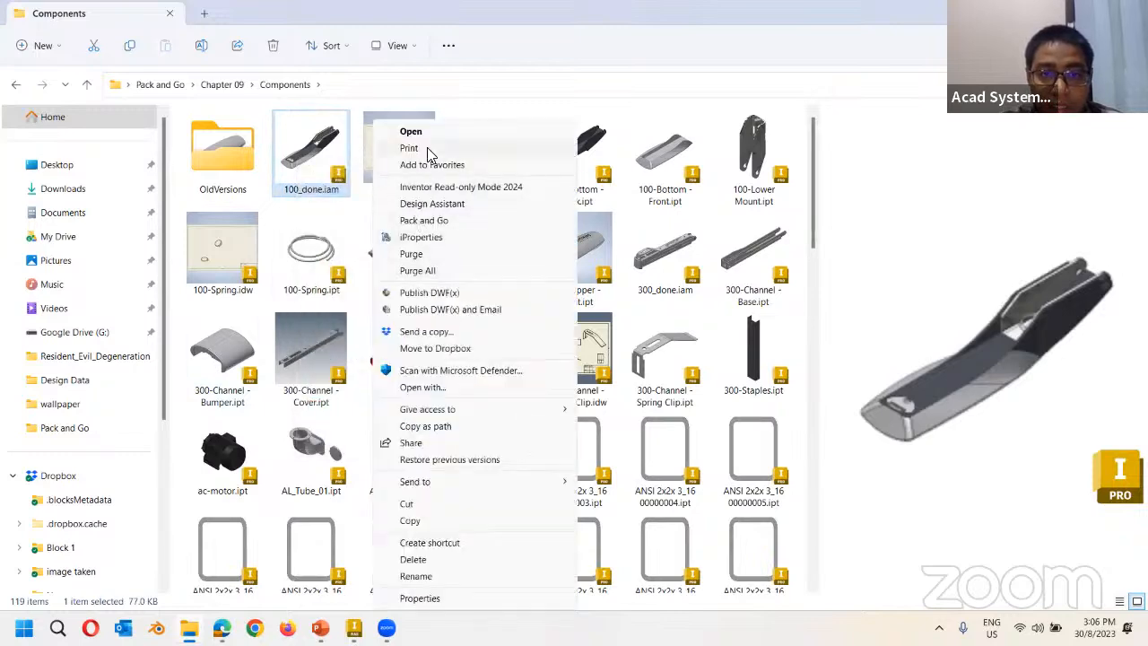
pyautogui.click(434, 205)
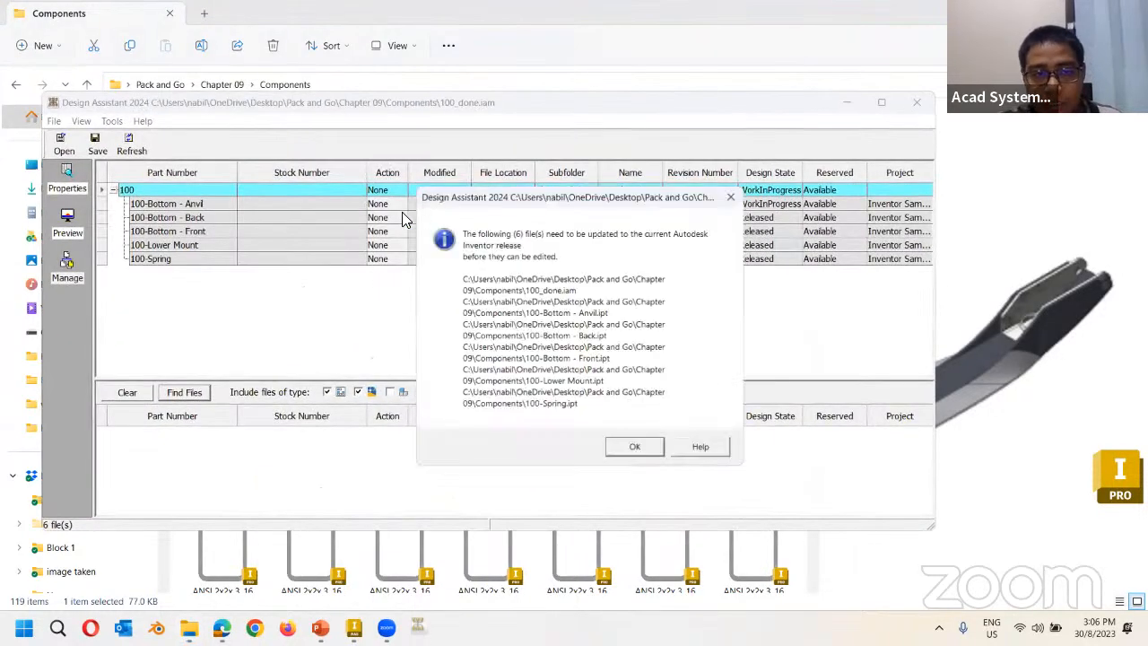
pyautogui.click(632, 444)
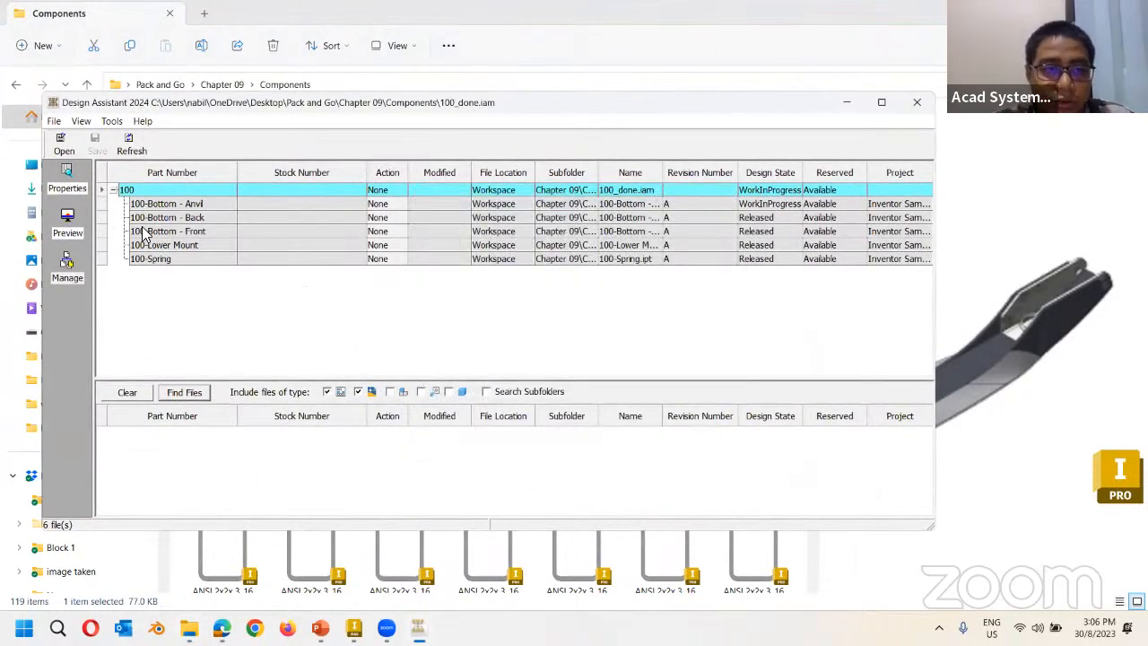
# Review the 100 assembly's rows (Bottom - Front, Spring, Bottom - Anvil), then close Design Assistant.
pyautogui.click(391, 192)
pyautogui.press('Down')
pyautogui.press('Down')
pyautogui.press('Down')
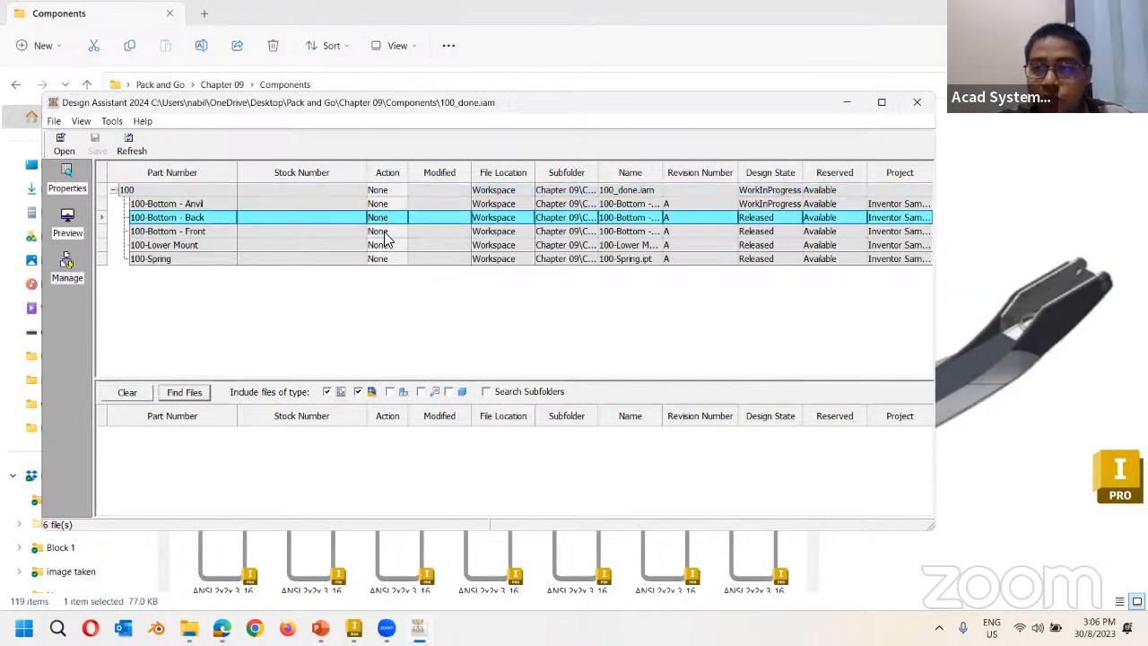
pyautogui.click(382, 190)
pyautogui.click(380, 231)
pyautogui.click(382, 254)
pyautogui.click(388, 207)
pyautogui.click(381, 189)
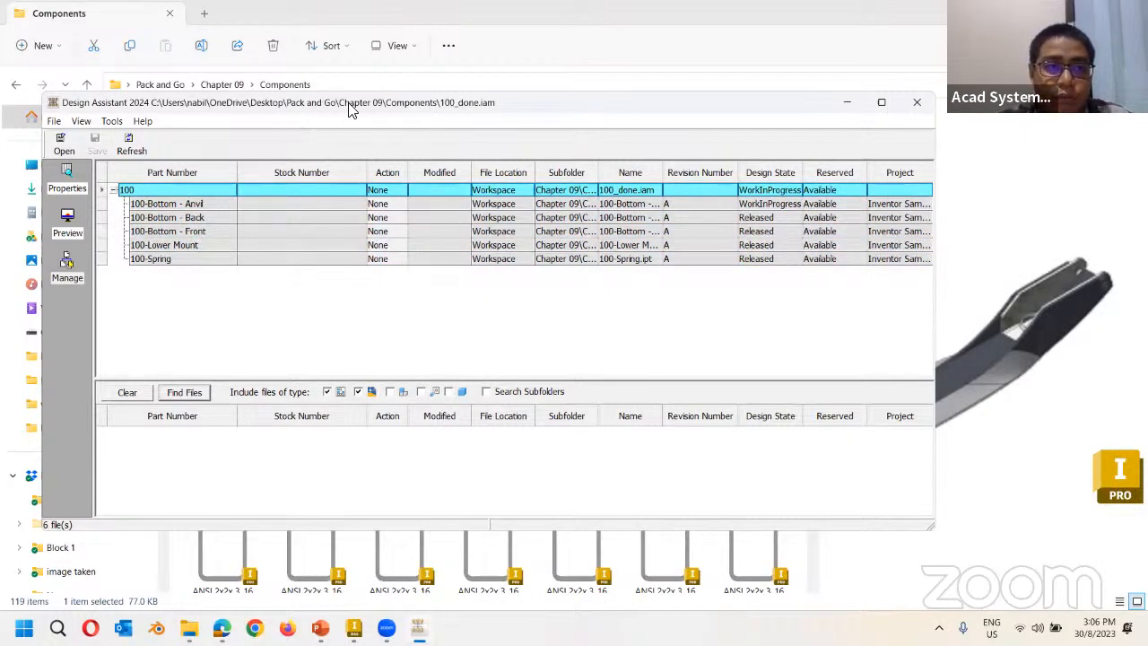
pyautogui.click(917, 102)
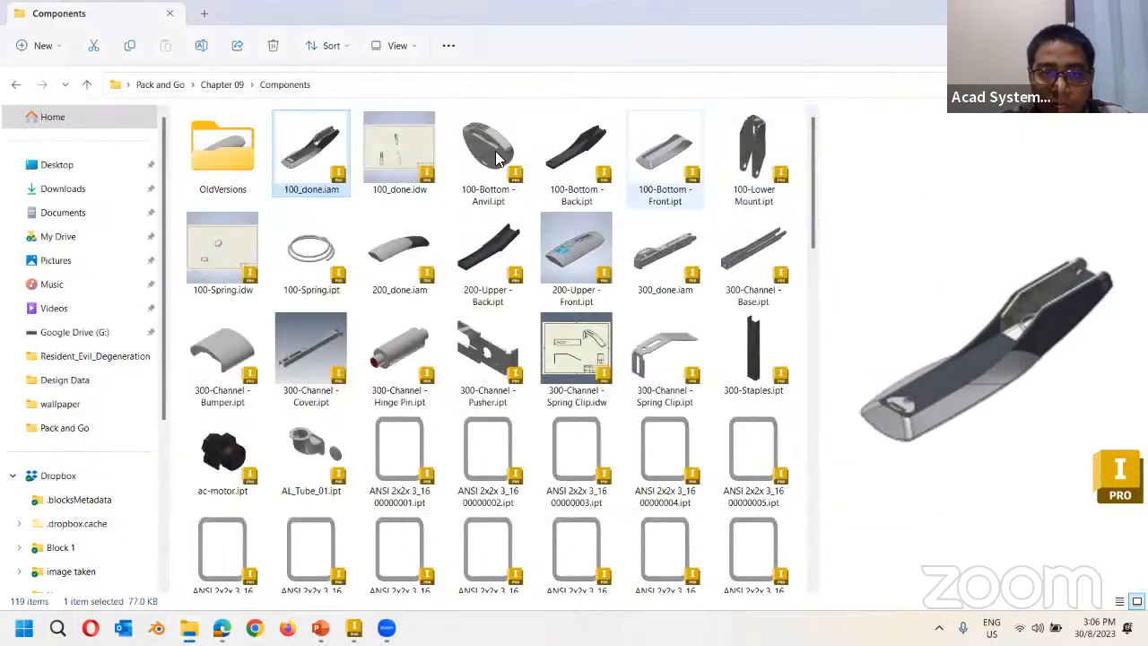
# Open the Stainless Steel part 100-Bottom - Anvil.ipt in Inventor, save it, and return to Explorer.
pyautogui.click(489, 157)
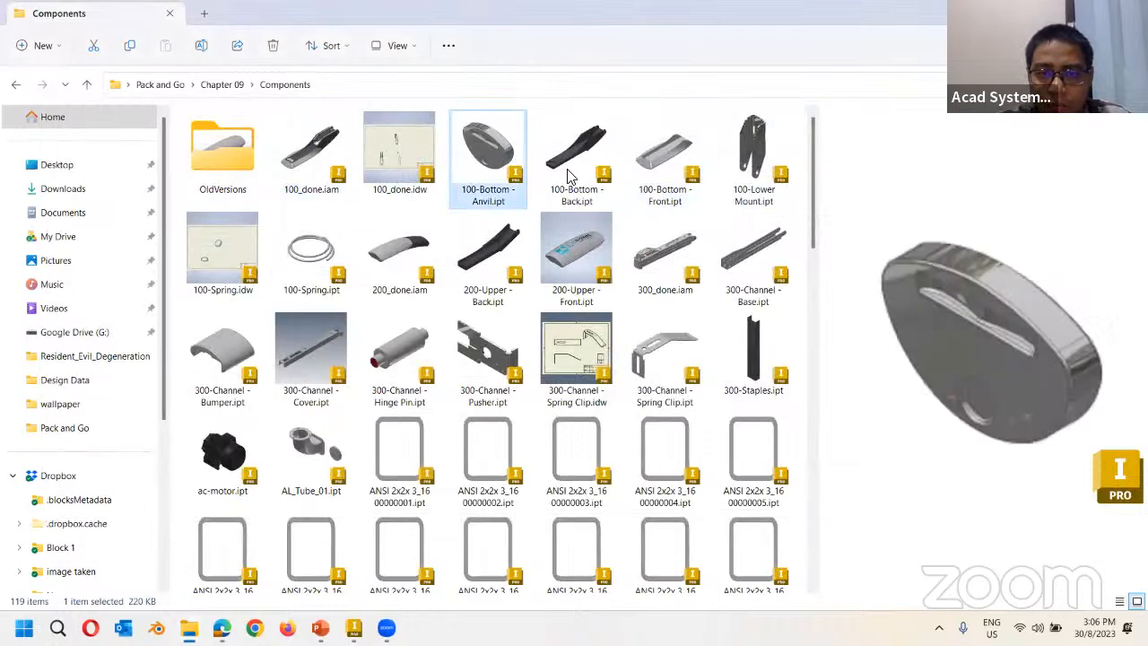
pyautogui.doubleClick(494, 157)
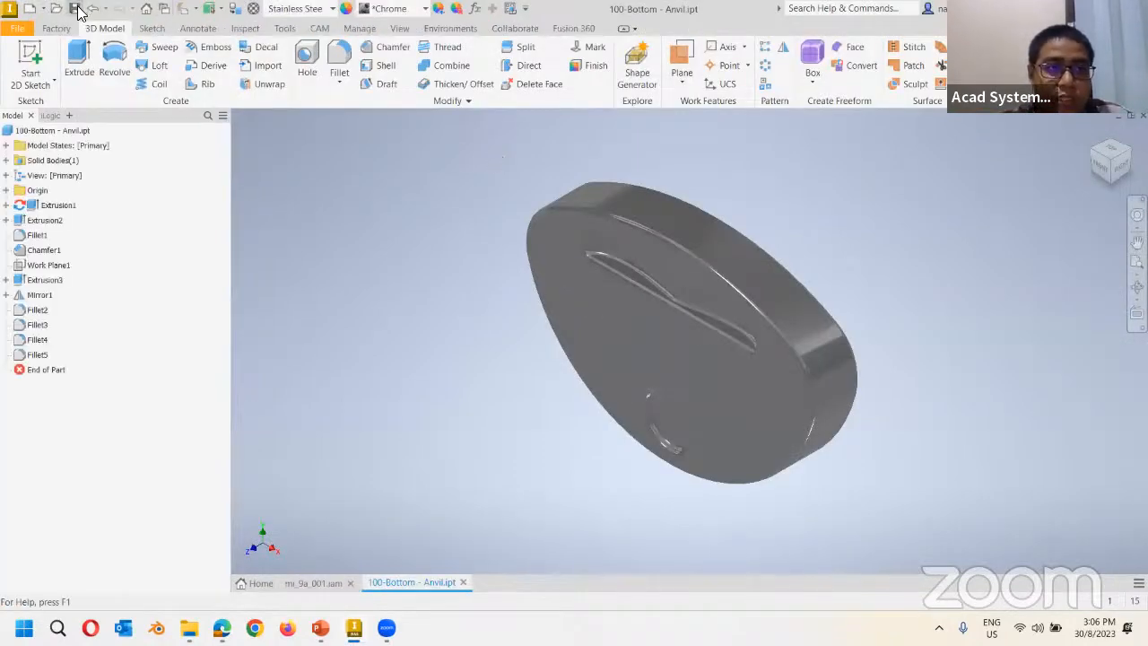
pyautogui.click(78, 8)
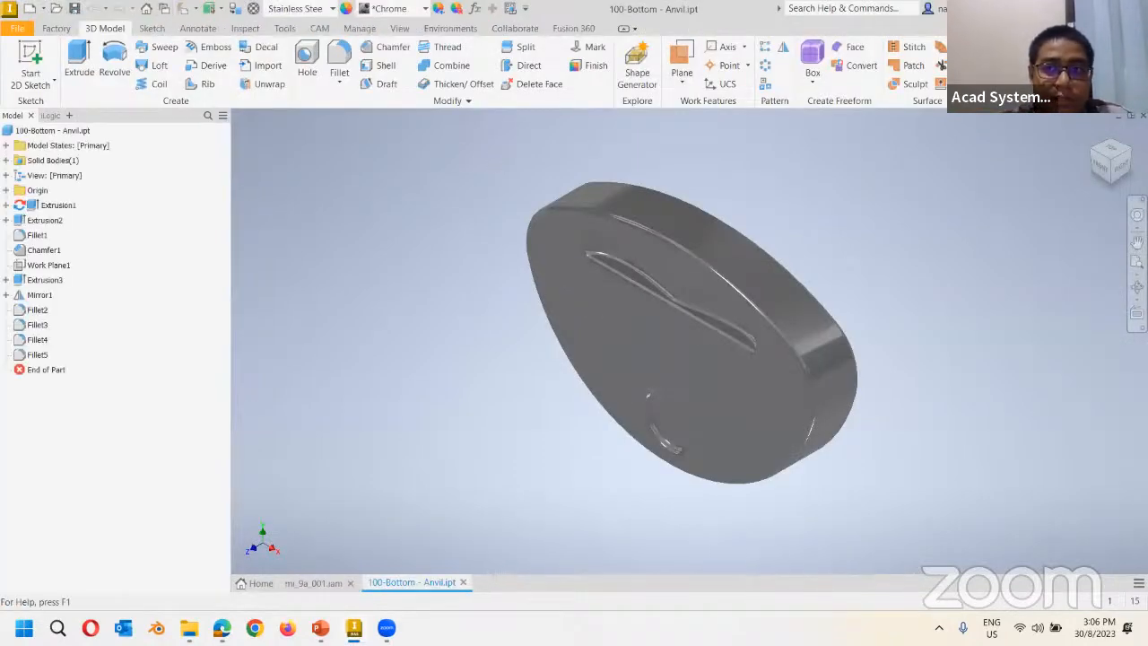
pyautogui.hotkey('alt', 'Tab')
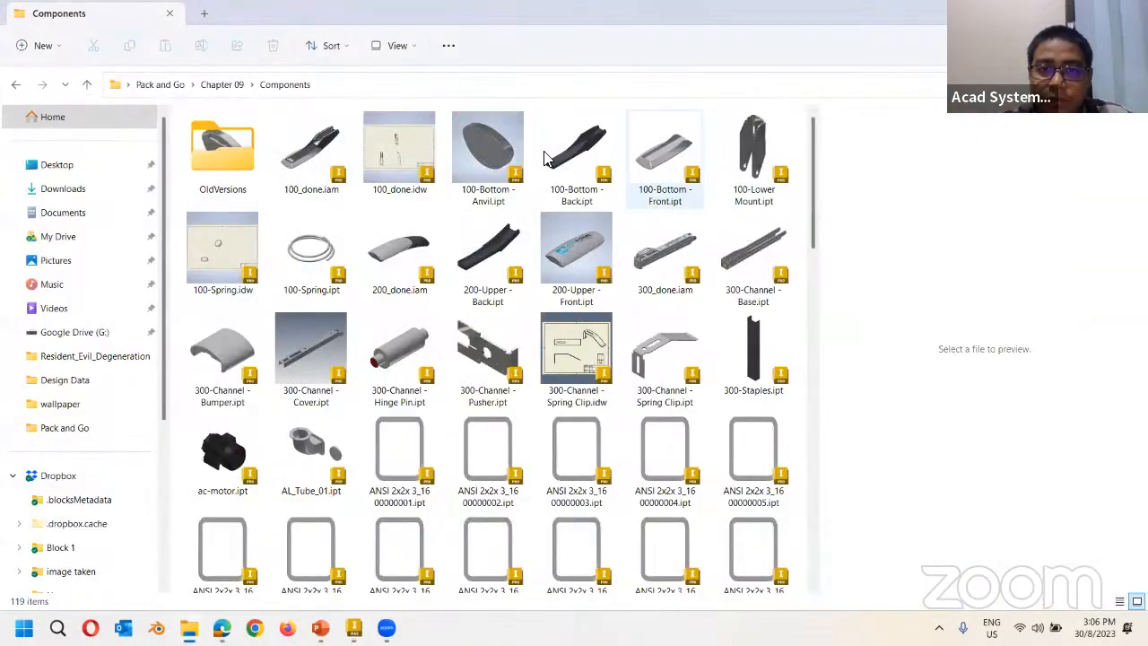
pyautogui.rightClick(489, 147)
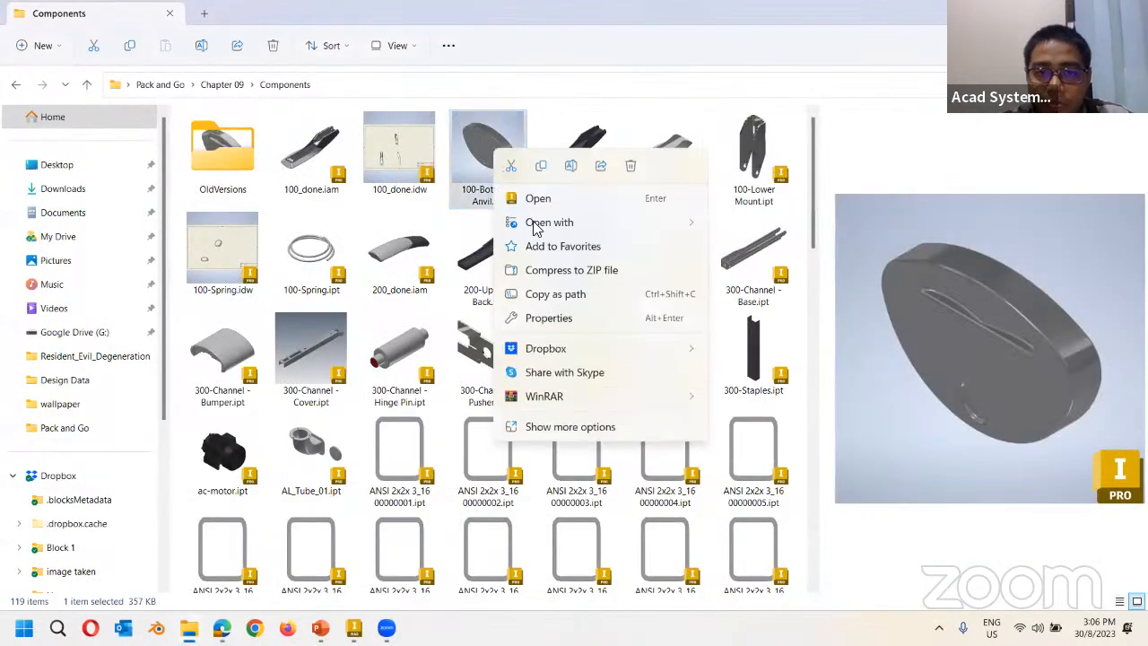
pyautogui.click(562, 427)
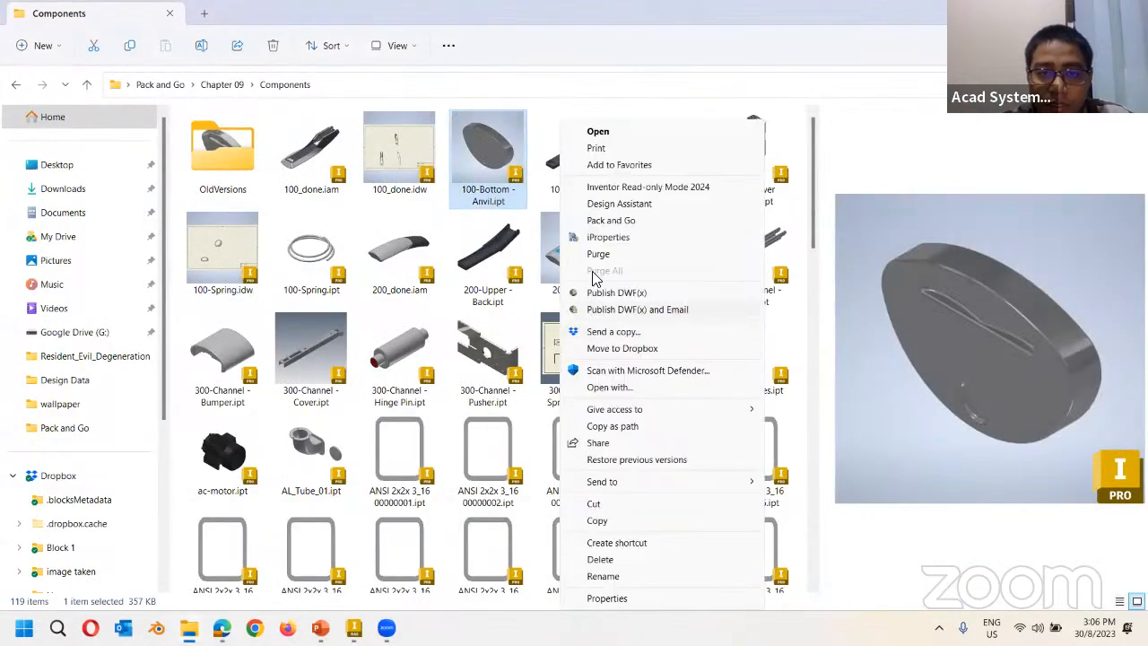
pyautogui.click(618, 204)
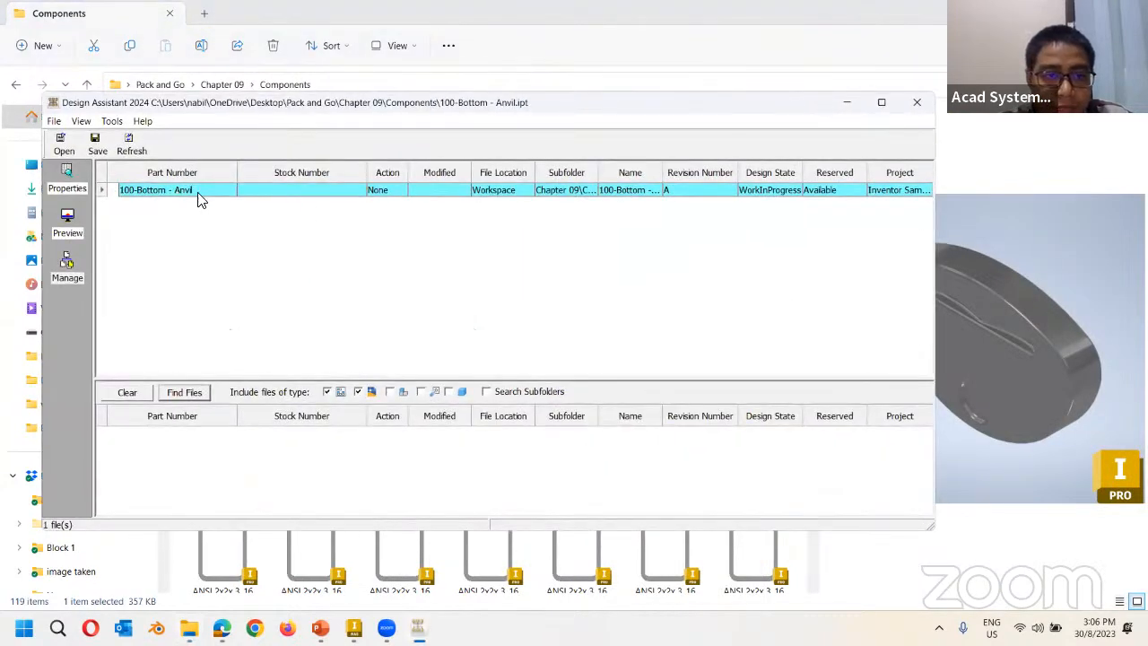
pyautogui.rightClick(378, 195)
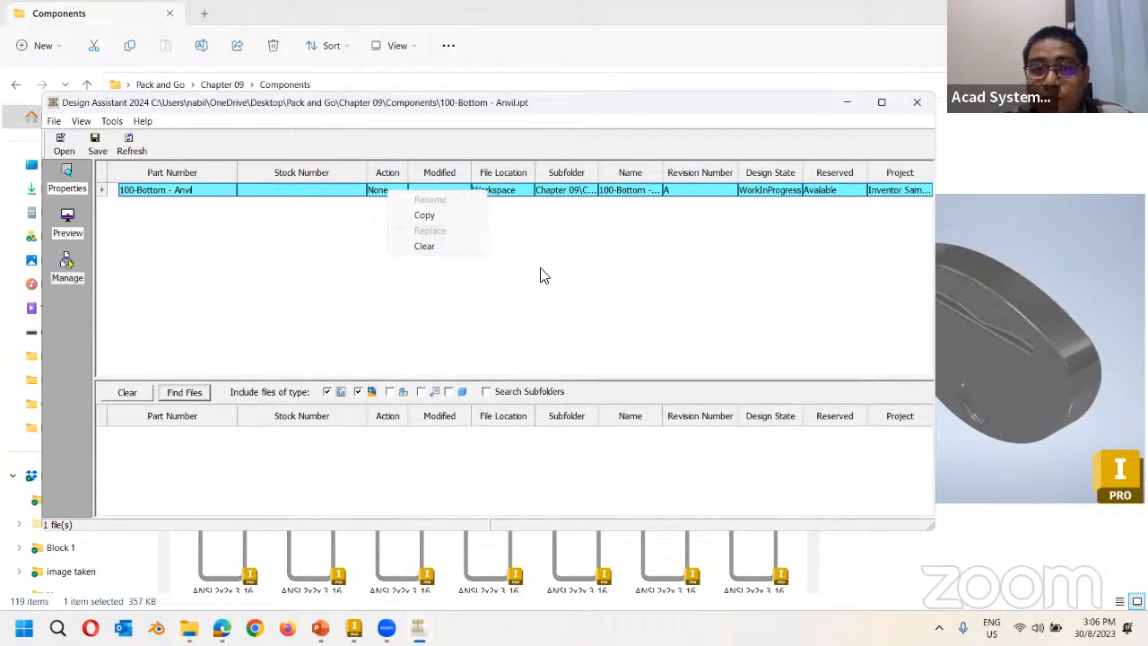
pyautogui.click(916, 103)
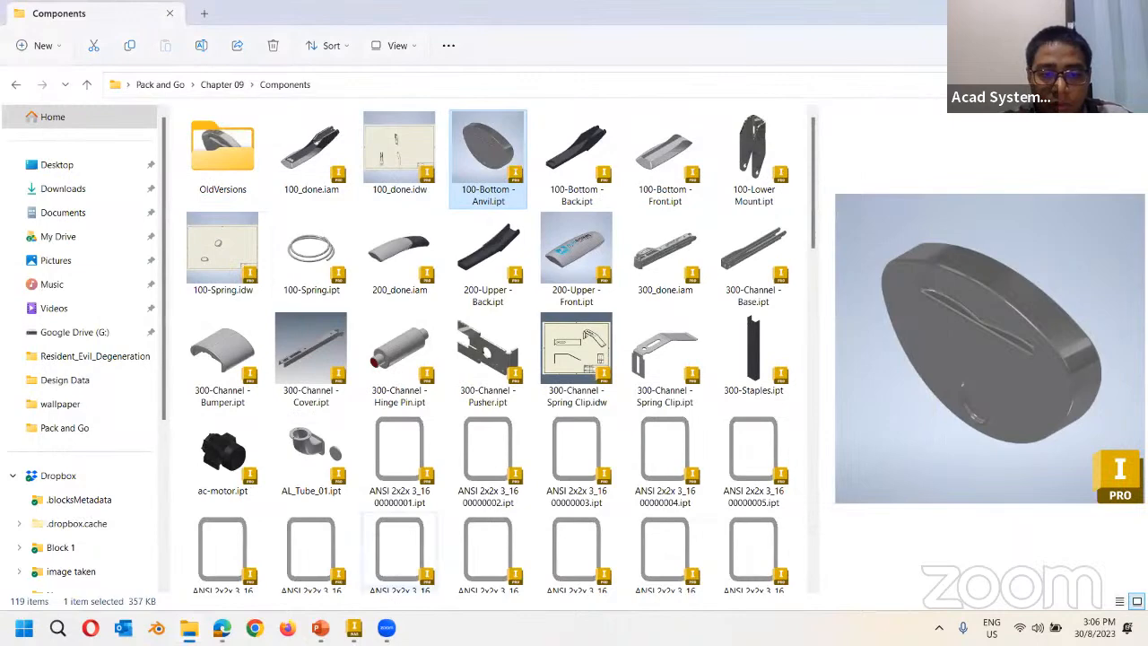
pyautogui.click(355, 629)
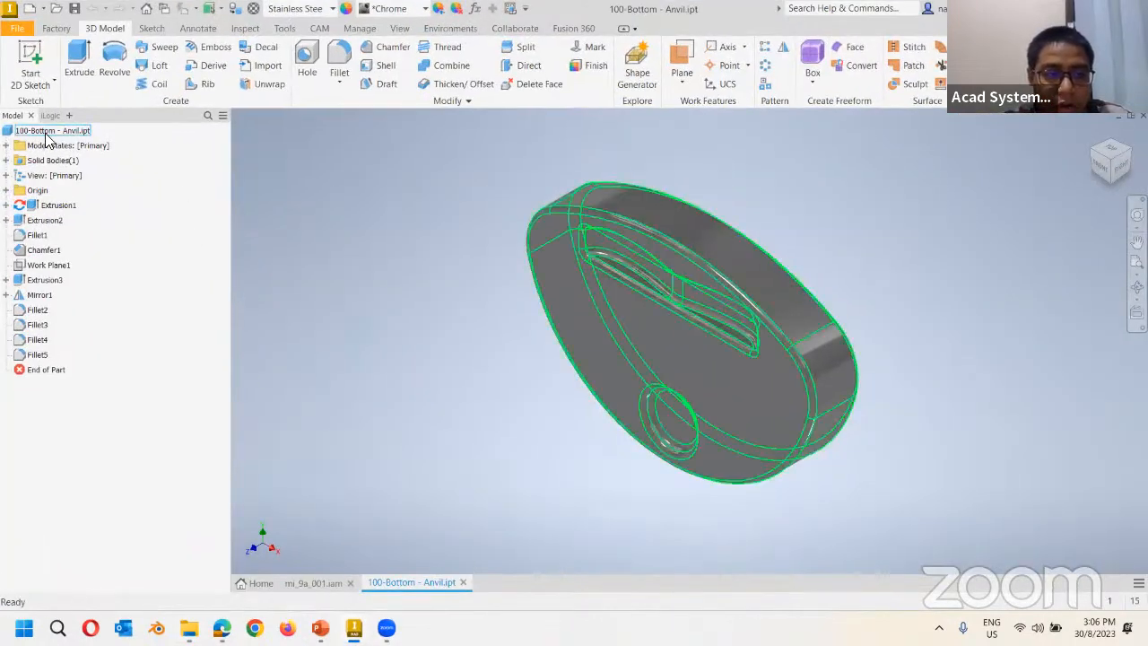
# Close the 100-Bottom - Anvil document and run File > Save All on the stapler assembly.
pyautogui.click(463, 582)
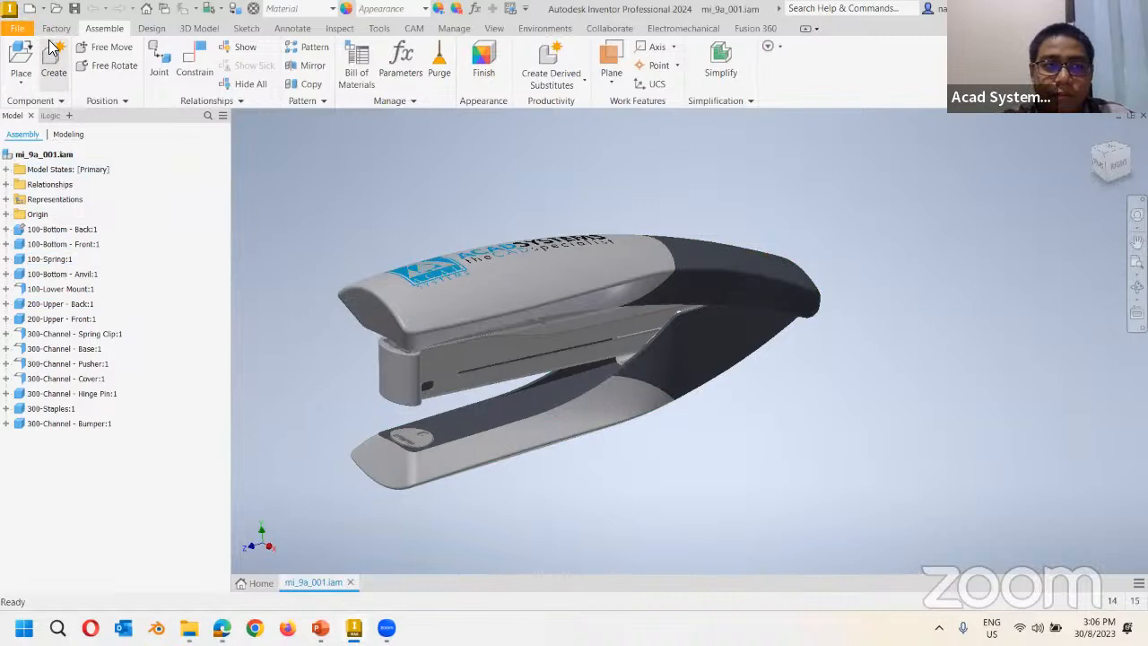
pyautogui.click(17, 28)
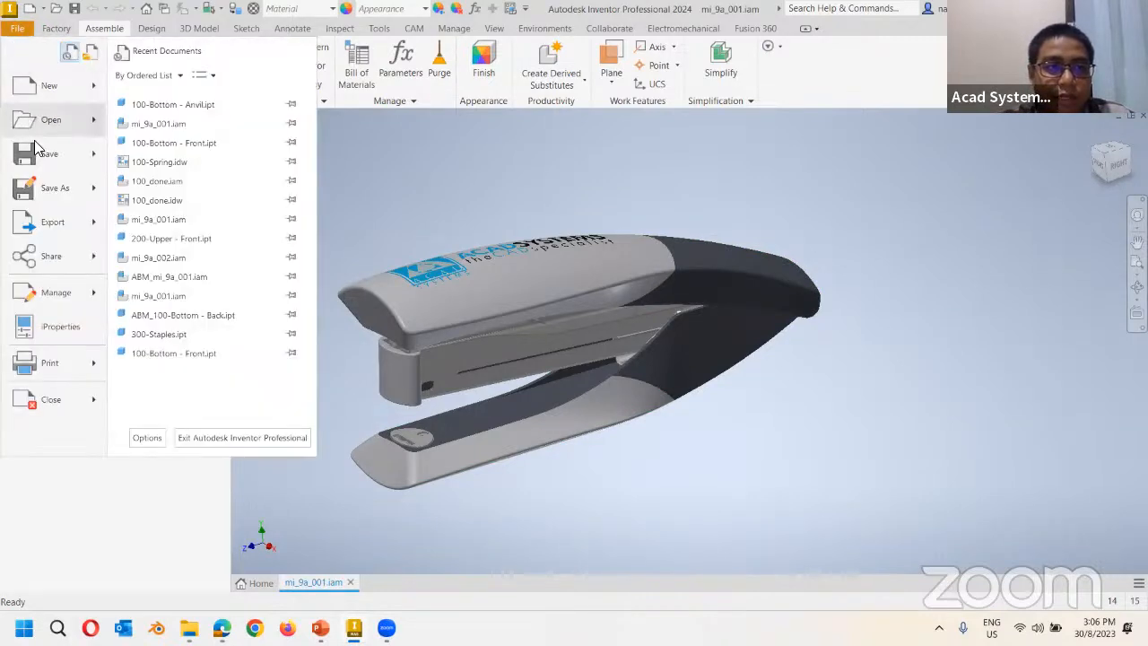
pyautogui.moveTo(99, 159)
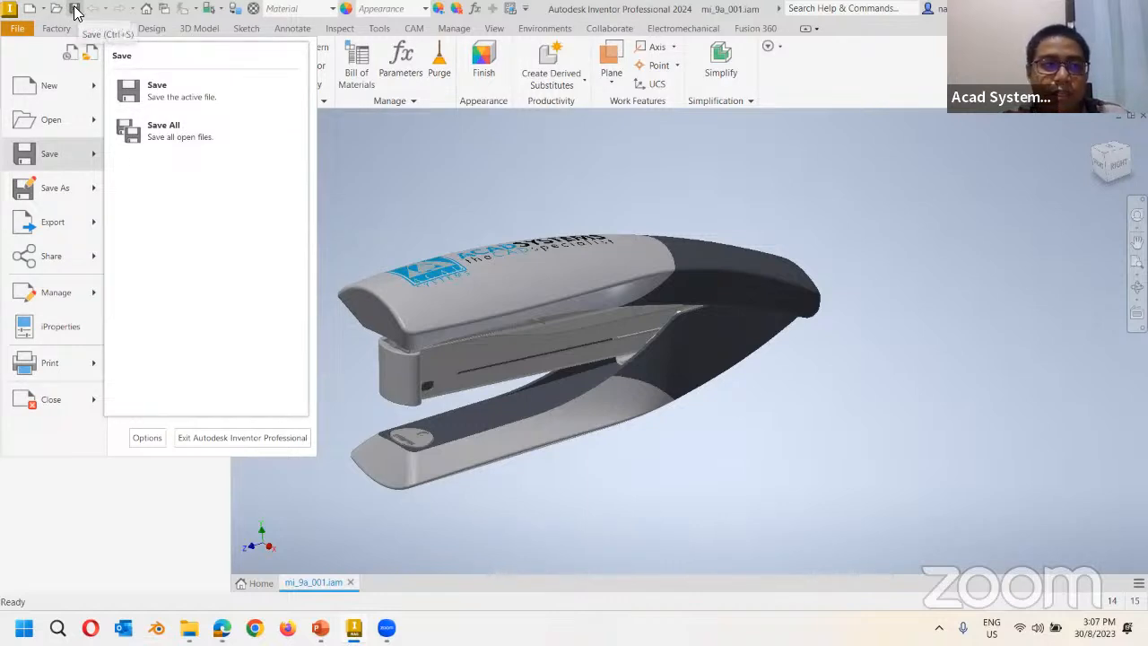
pyautogui.click(380, 158)
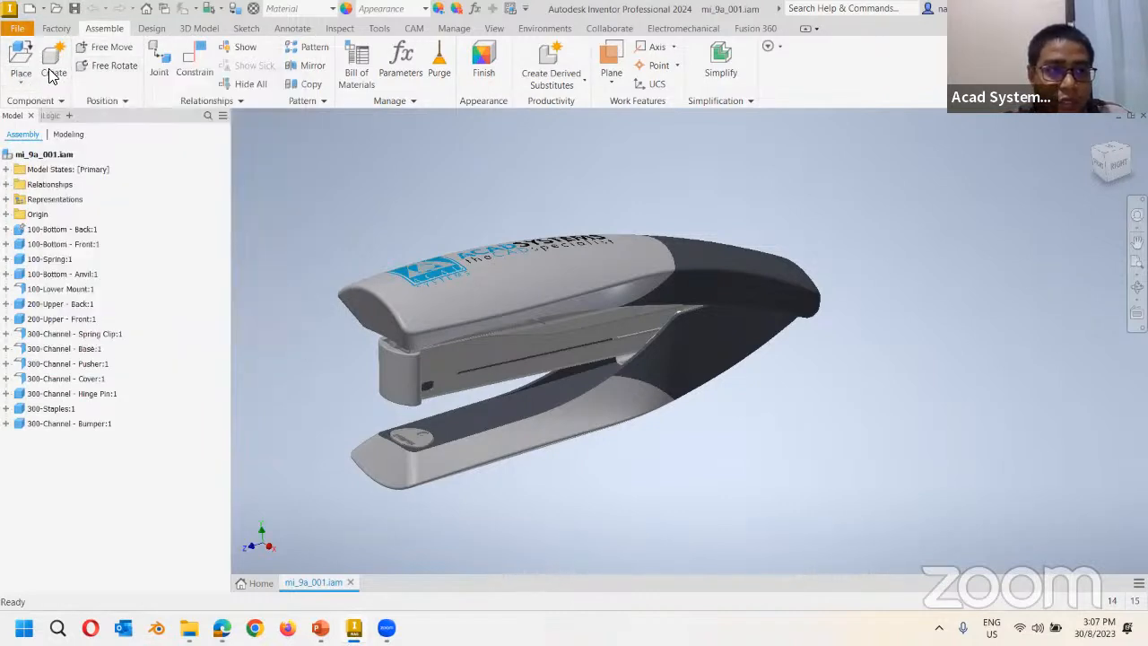
pyautogui.click(17, 28)
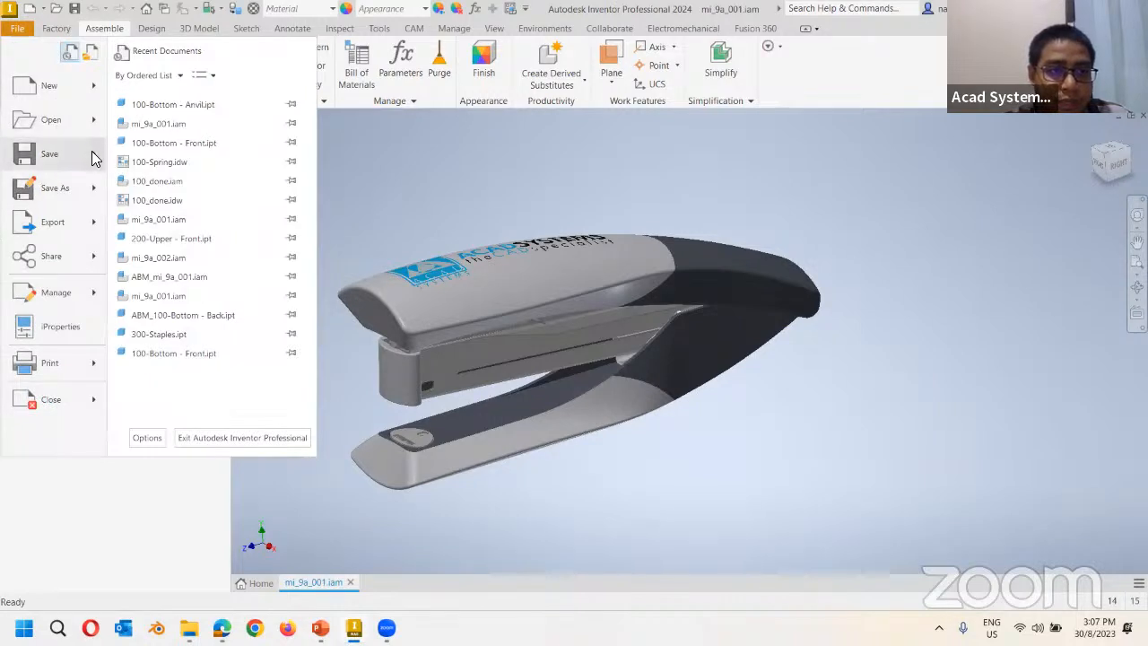
pyautogui.click(198, 135)
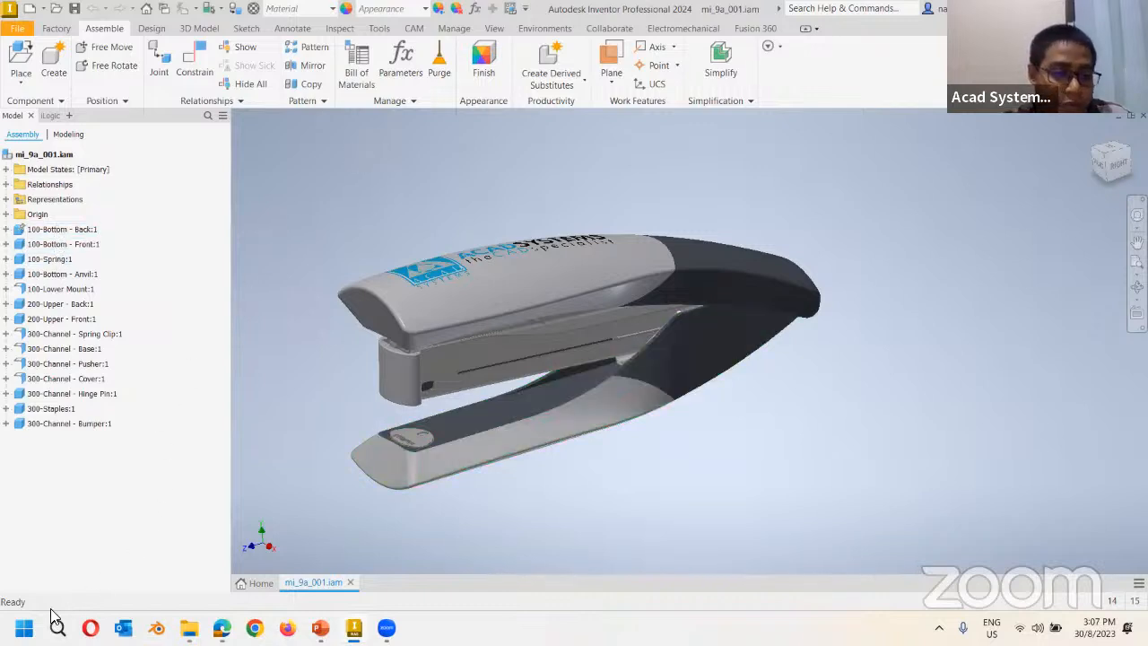
# Launch Design Assistant 2024 from the Autodesk Inventor 2024 group in Start's All apps.
pyautogui.click(24, 627)
pyautogui.click(397, 148)
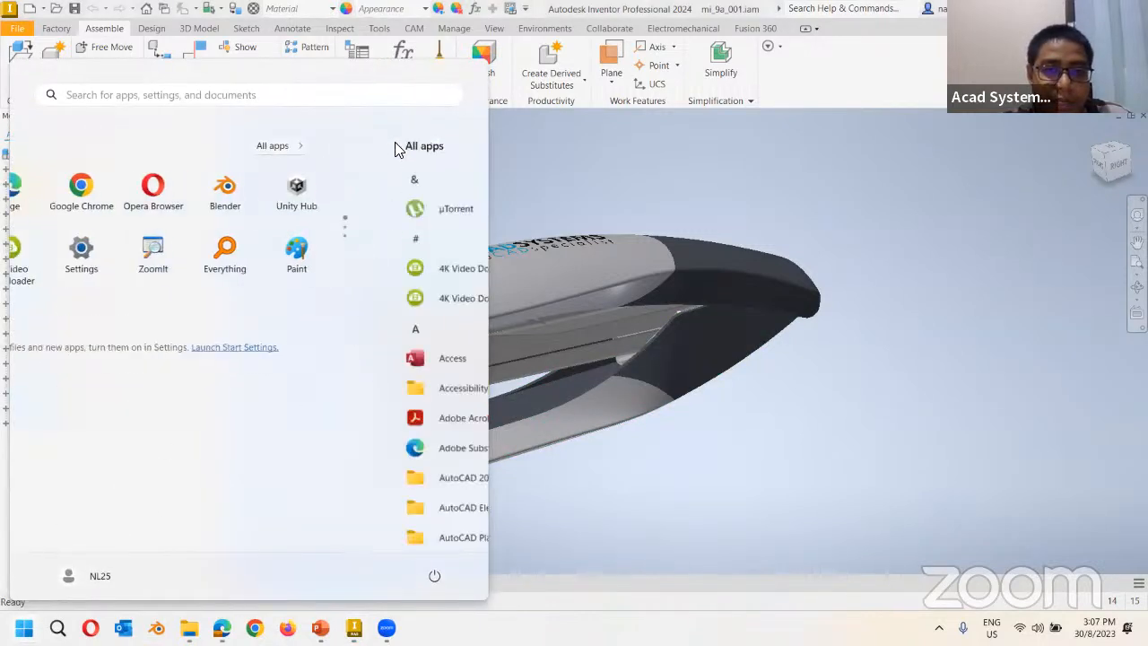
pyautogui.scroll(-2, 255, 358)
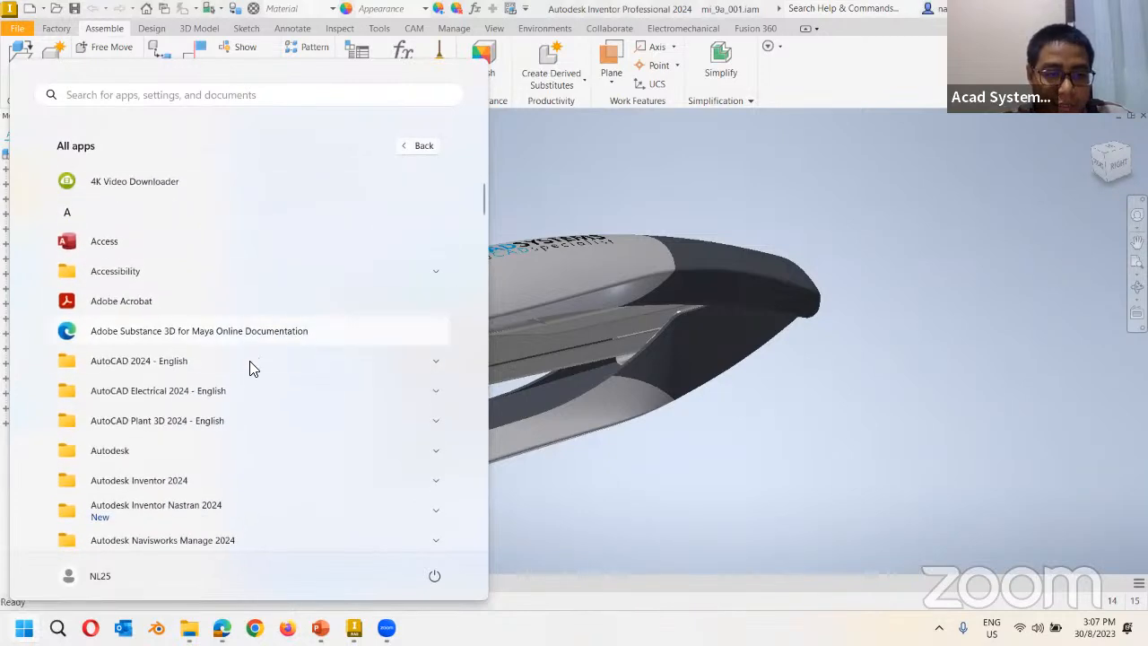
pyautogui.scroll(-3, 199, 379)
pyautogui.click(199, 371)
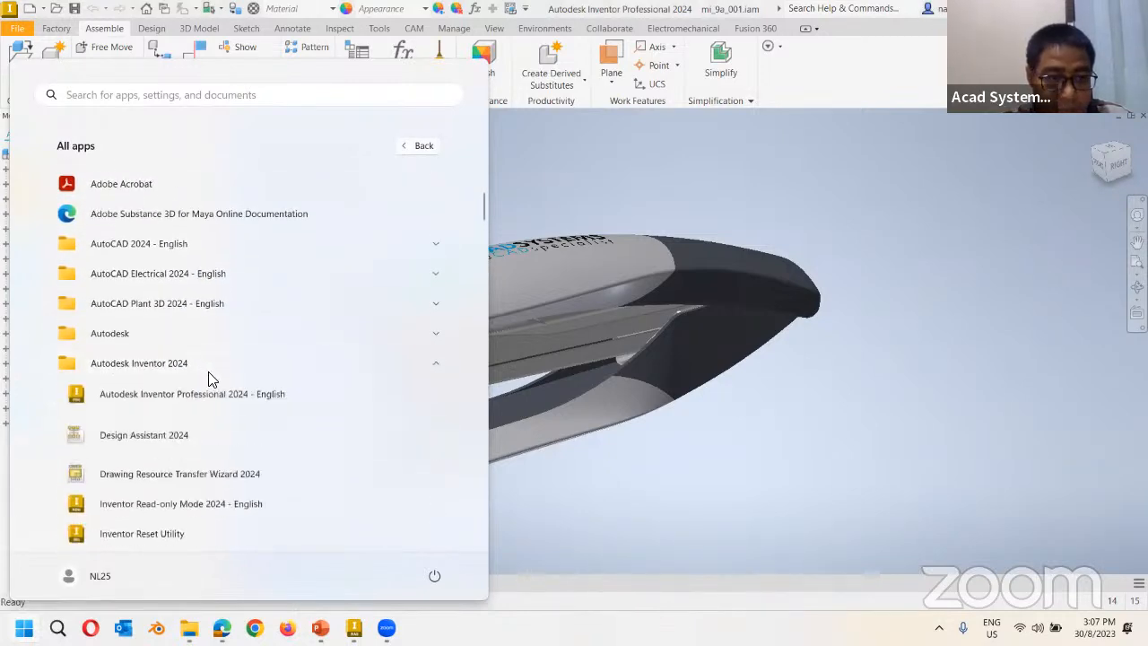
pyautogui.click(179, 481)
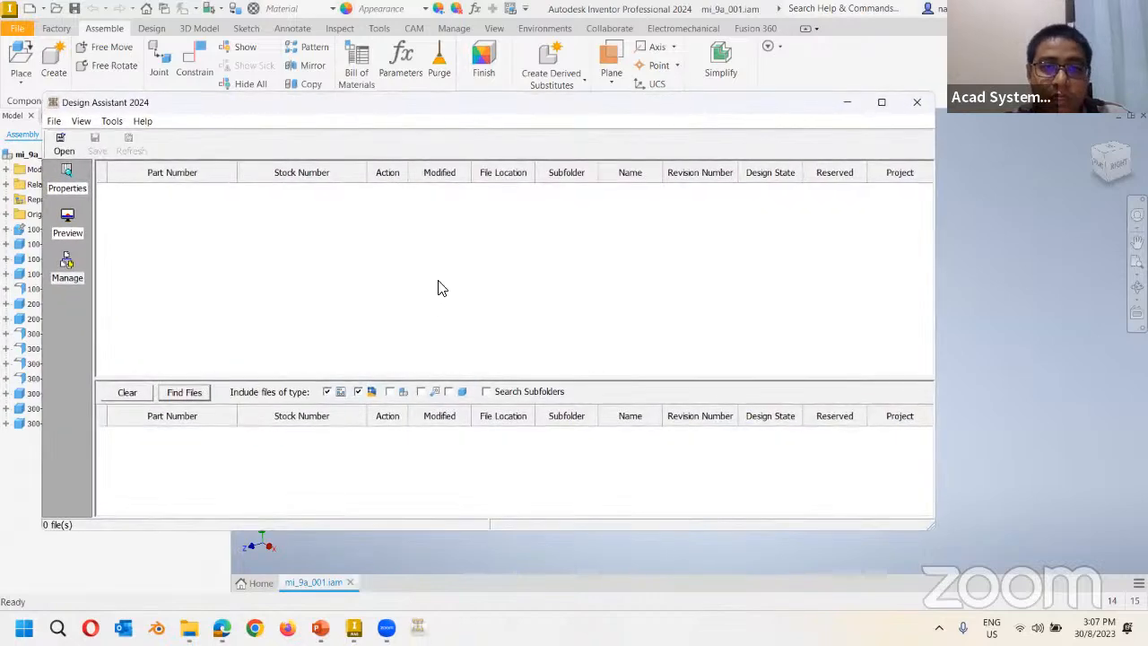
# Load mi_9a_001.iam from the Chapter 09 folder into Design Assistant, listing its 15 files.
pyautogui.click(65, 150)
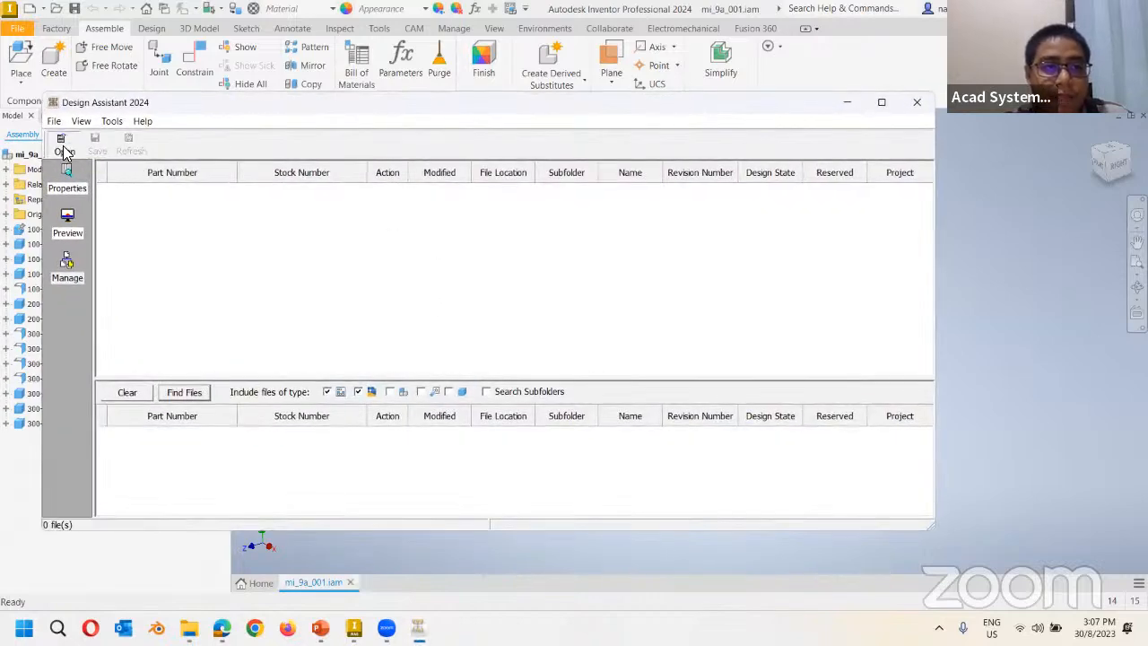
pyautogui.doubleClick(398, 248)
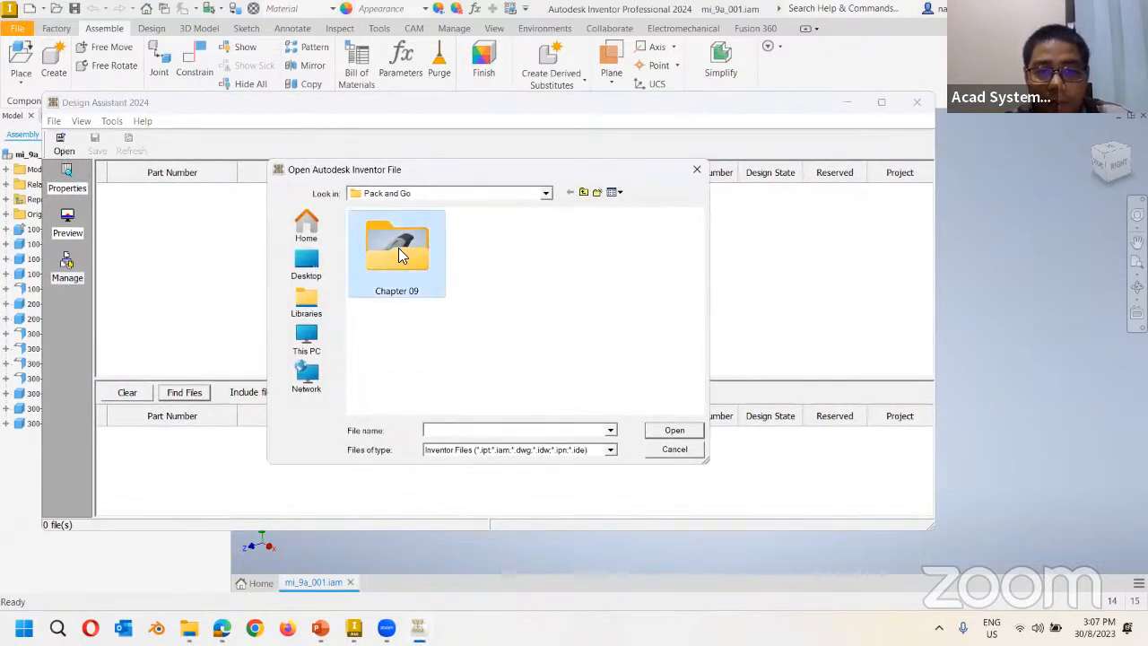
pyautogui.click(591, 251)
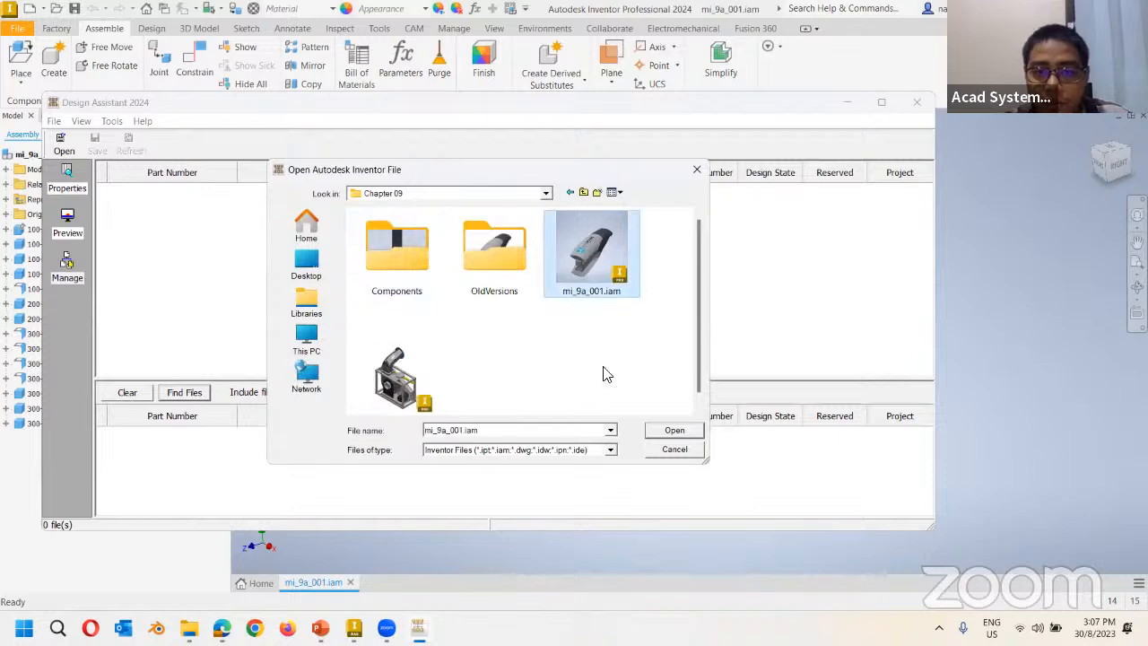
pyautogui.click(673, 431)
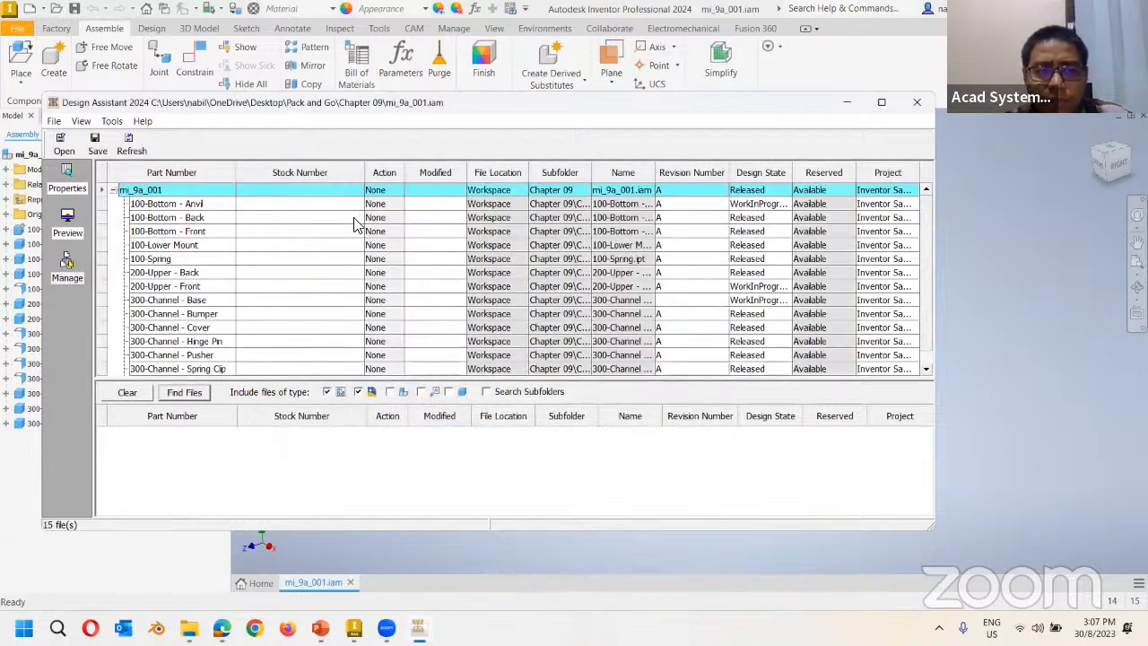
# Set the mi_9a_001 assembly row's Action to Copy, leaving the part rows unchanged.
pyautogui.rightClick(375, 190)
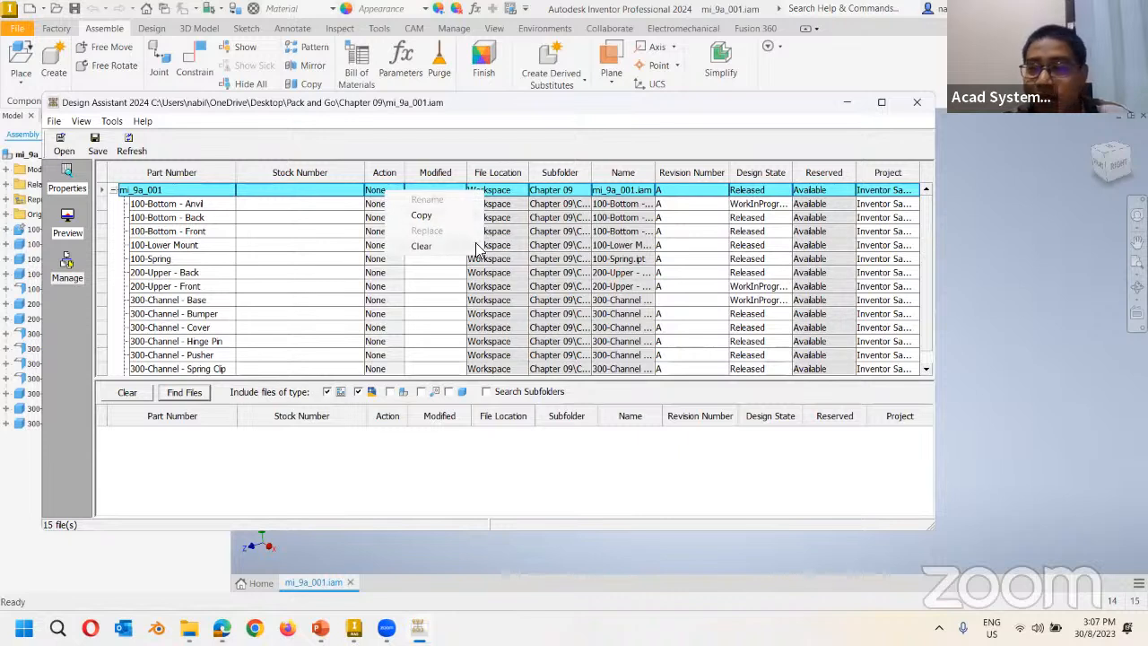
pyautogui.rightClick(387, 274)
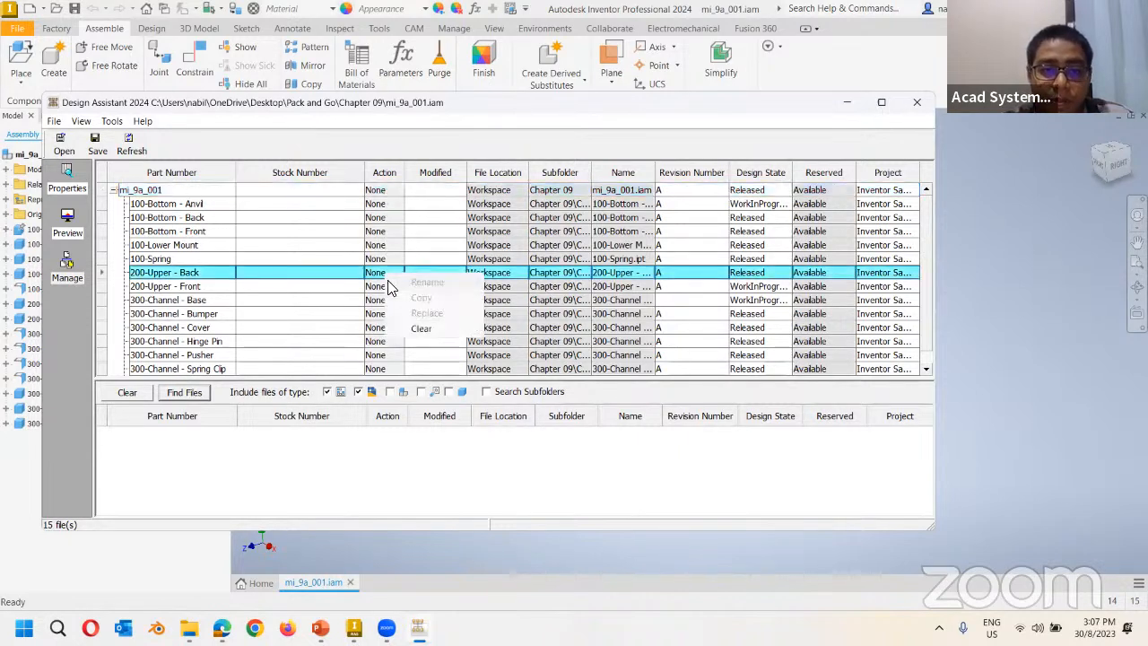
pyautogui.rightClick(373, 300)
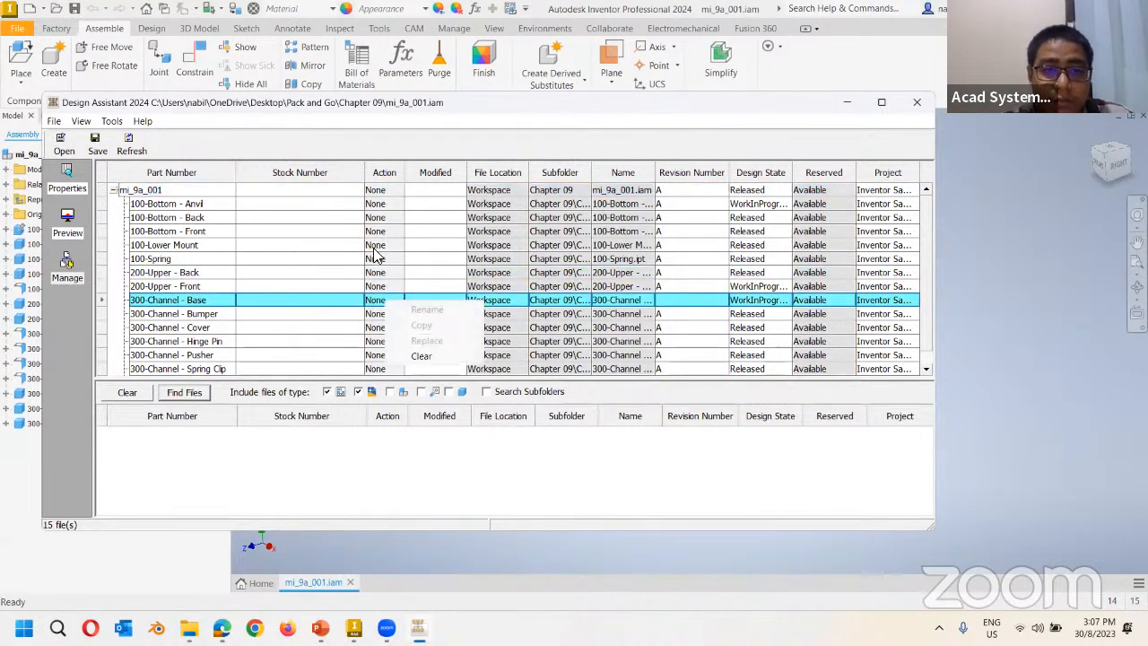
pyautogui.rightClick(382, 260)
pyautogui.click(435, 484)
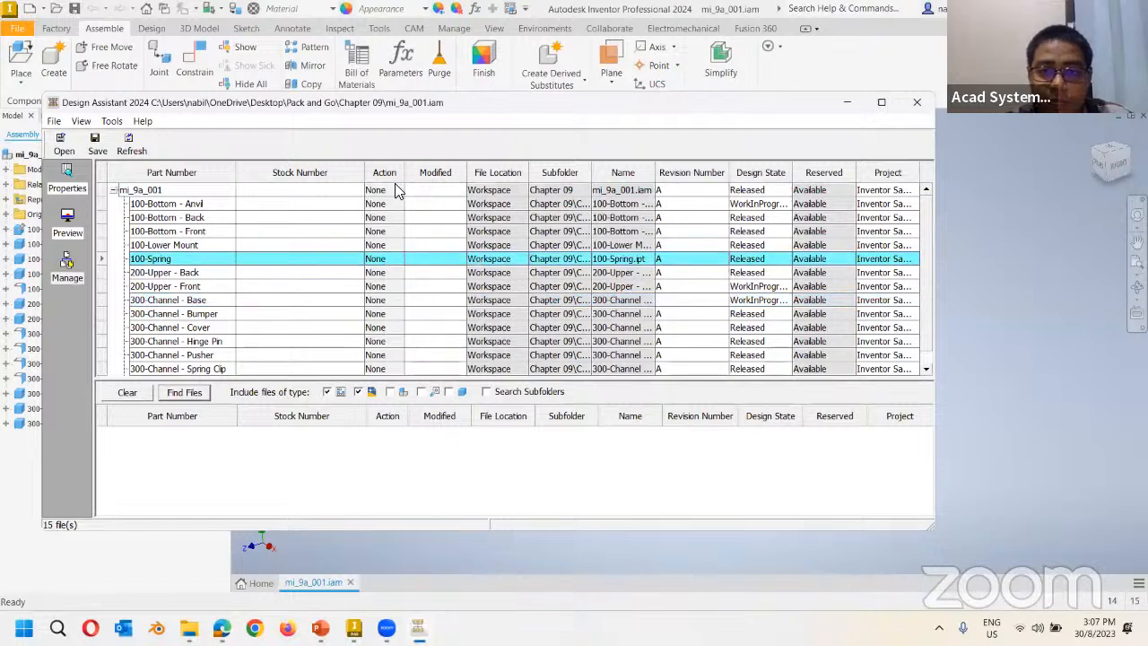
pyautogui.rightClick(380, 192)
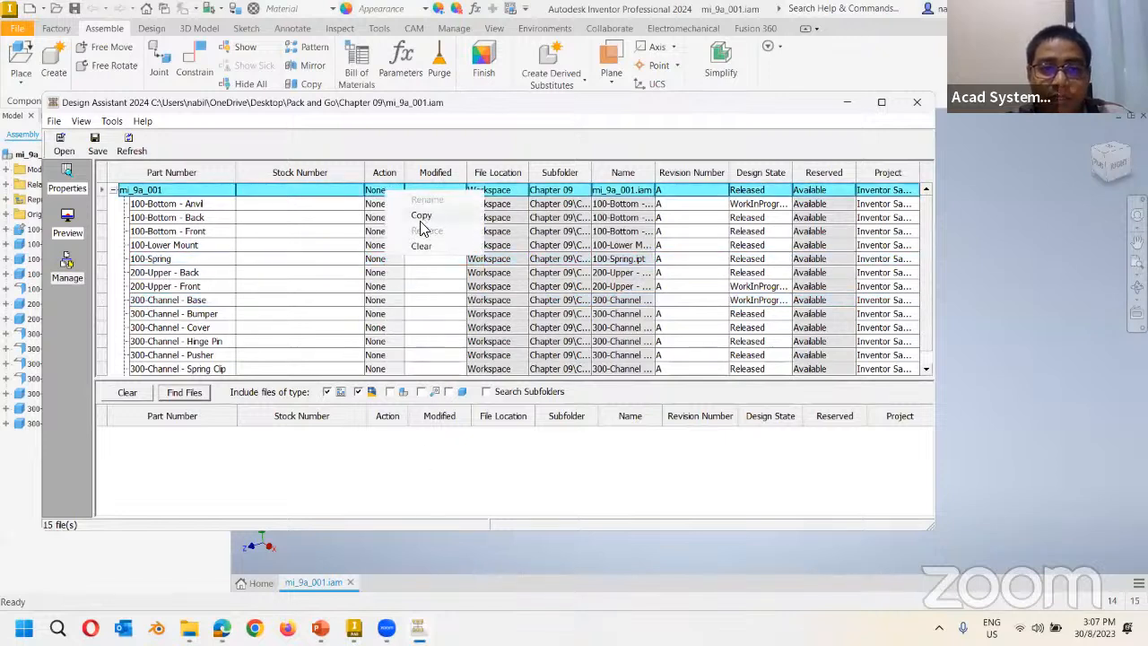
pyautogui.click(422, 216)
pyautogui.rightClick(386, 275)
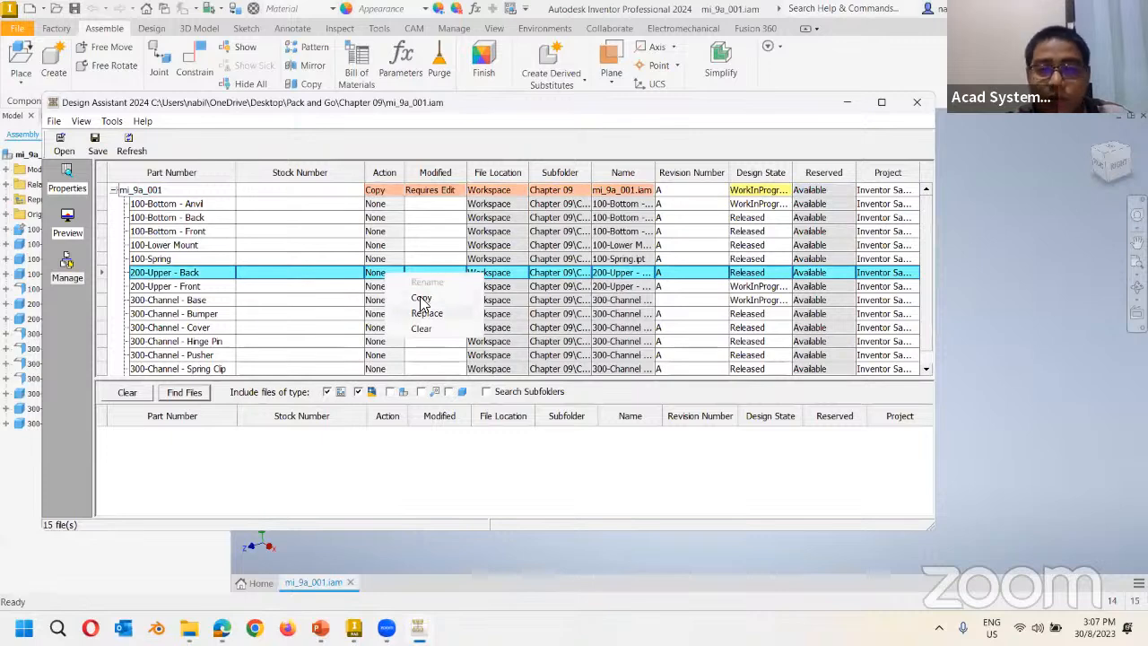
pyautogui.click(485, 119)
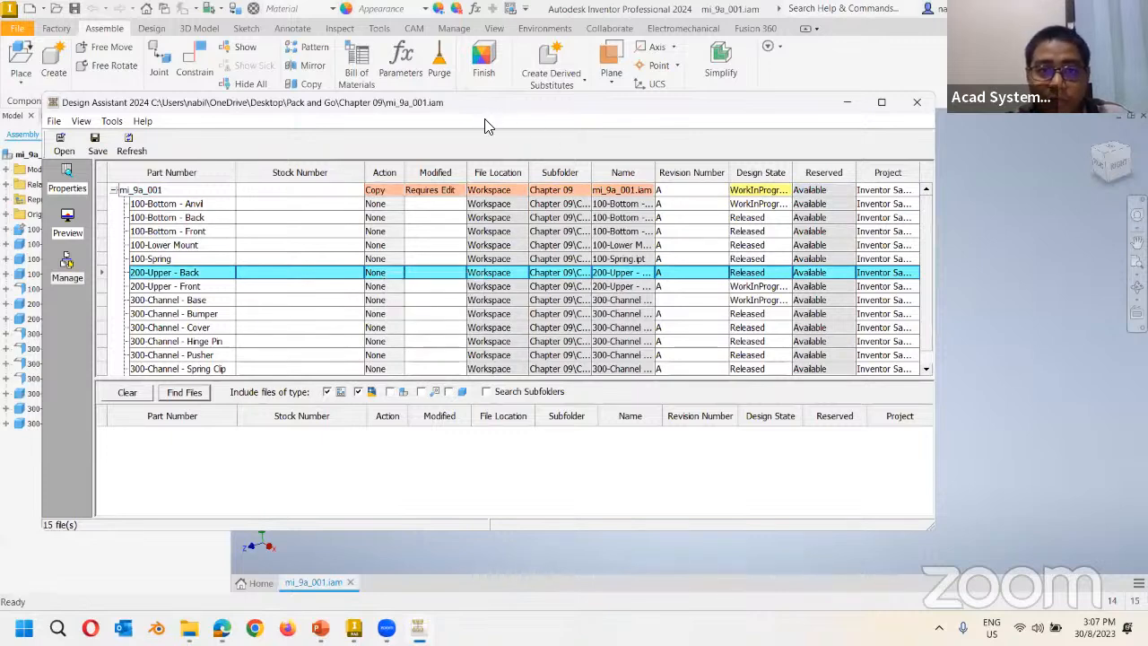
pyautogui.moveTo(487, 103); pyautogui.dragTo(582, 517)
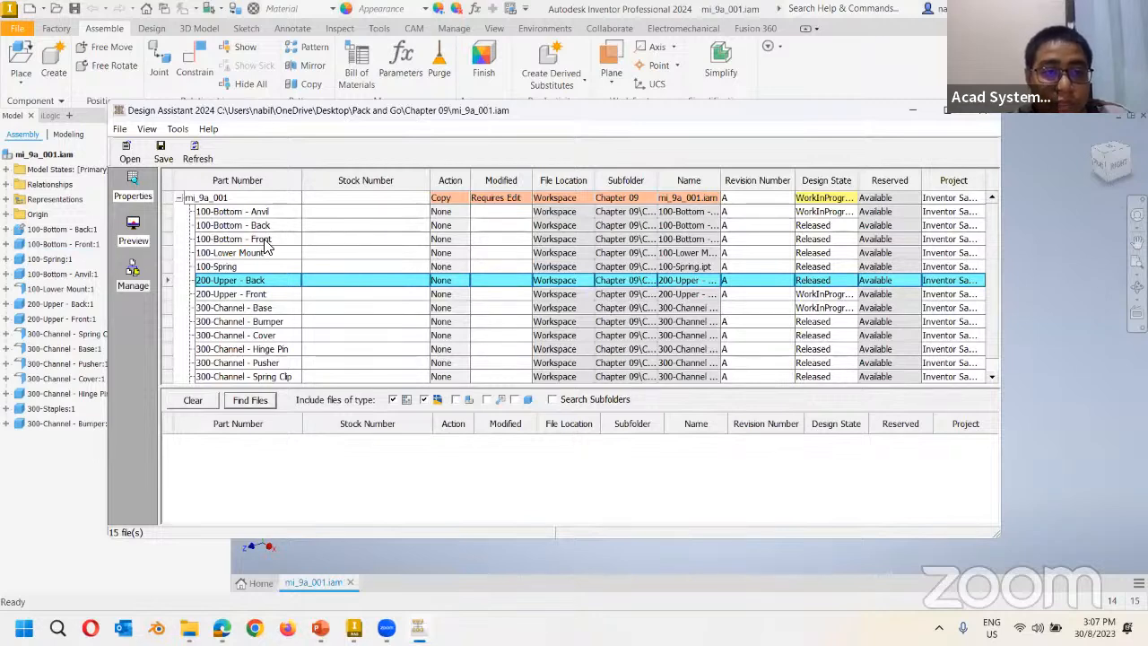
# Set the 100-Bottom - Front row's Action to Copy.
pyautogui.rightClick(446, 242)
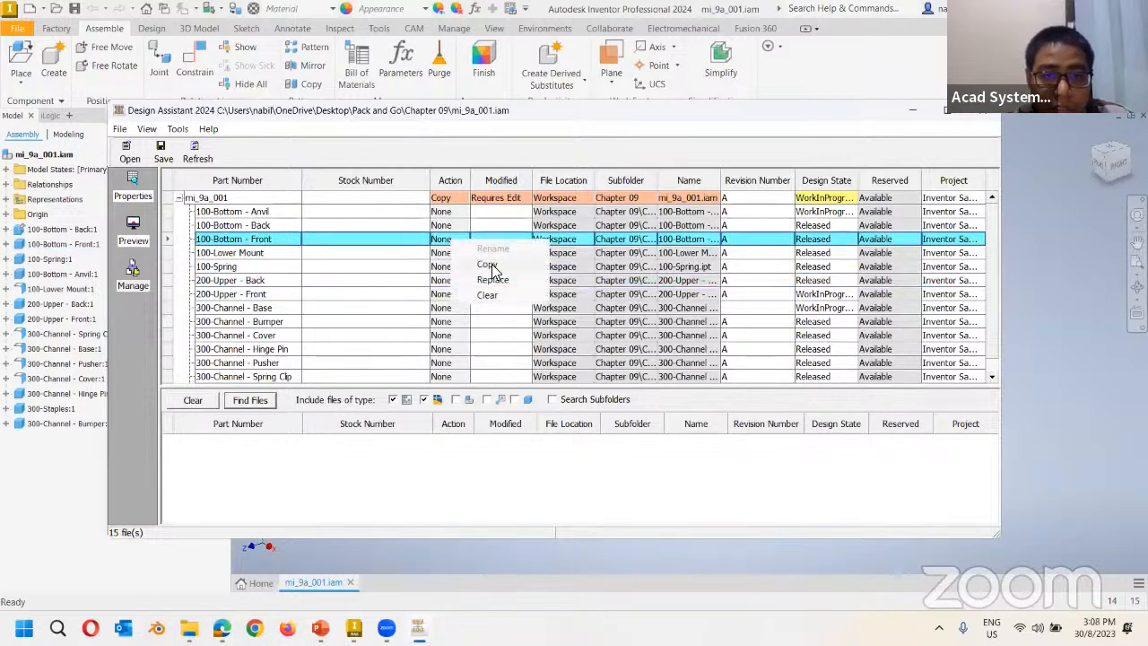
pyautogui.click(487, 265)
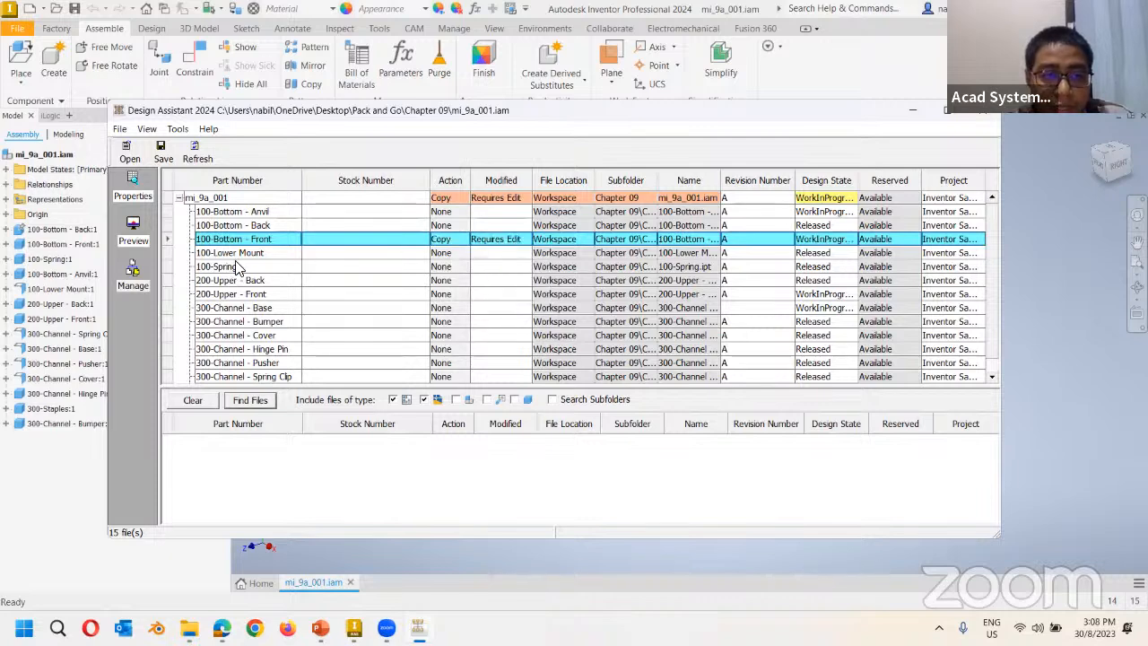
pyautogui.rightClick(453, 248)
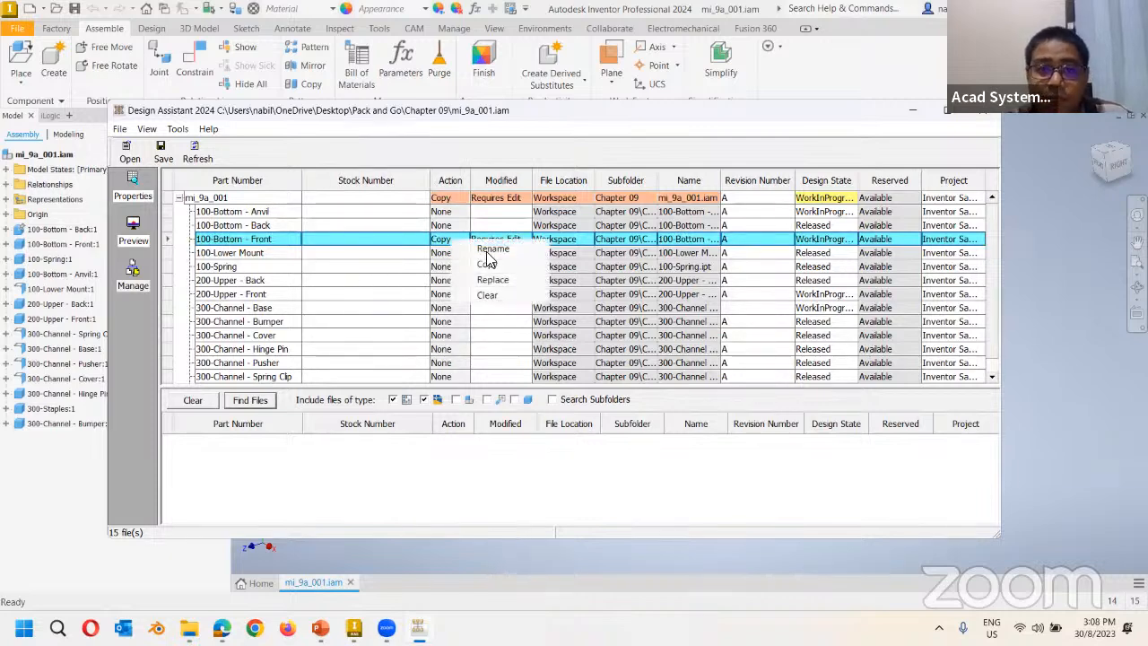
pyautogui.rightClick(437, 259)
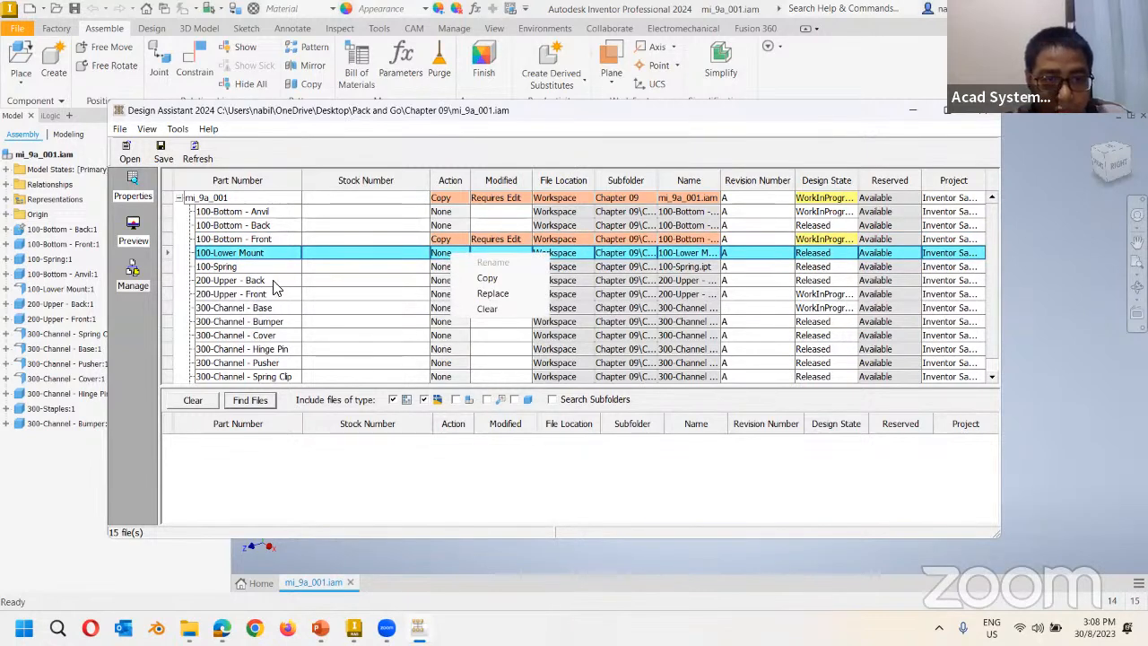
pyautogui.click(271, 240)
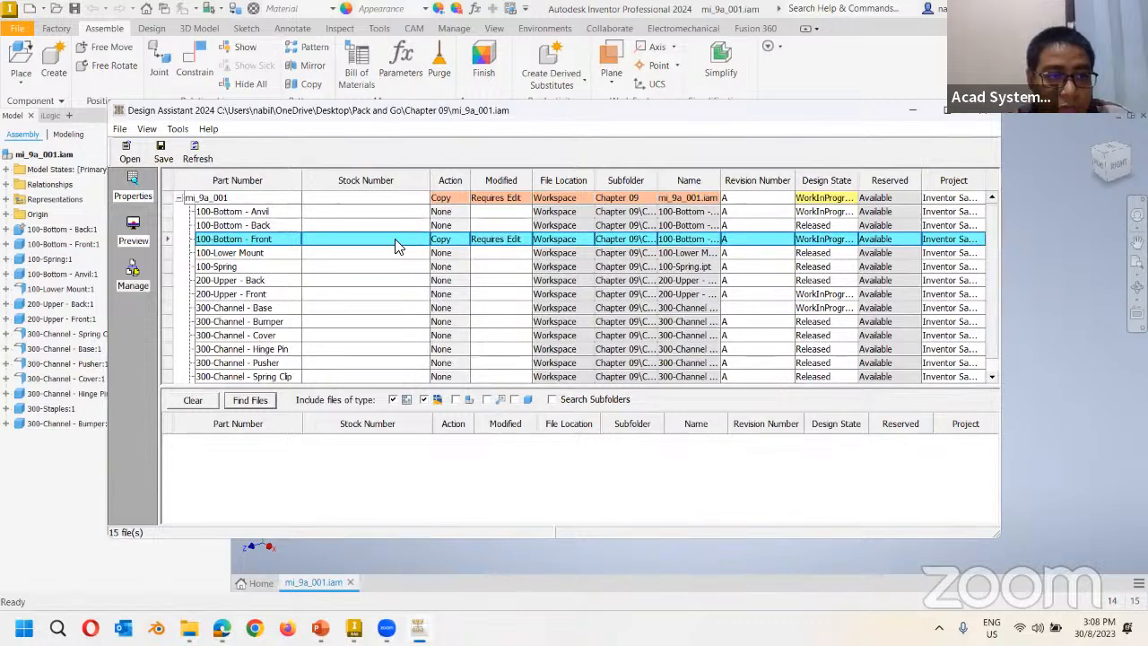
pyautogui.moveTo(338, 112); pyautogui.dragTo(397, 427)
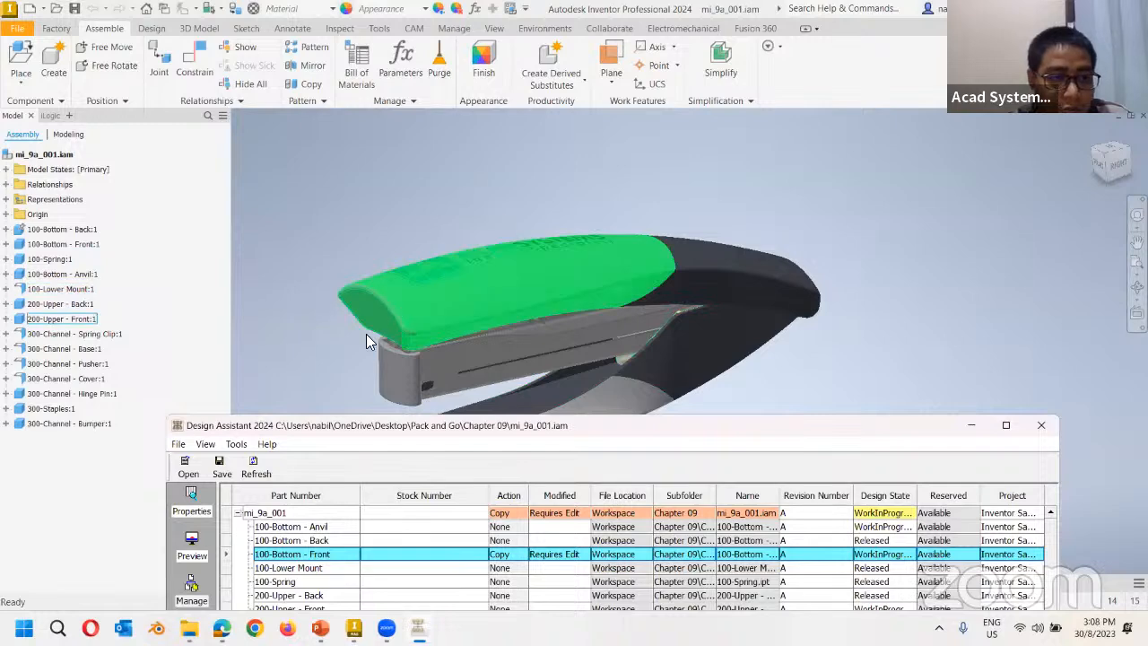
pyautogui.moveTo(345, 425); pyautogui.dragTo(315, 108)
# Set the 200-Upper - Front row's Action to Copy as well.
pyautogui.click(308, 293)
pyautogui.rightClick(491, 300)
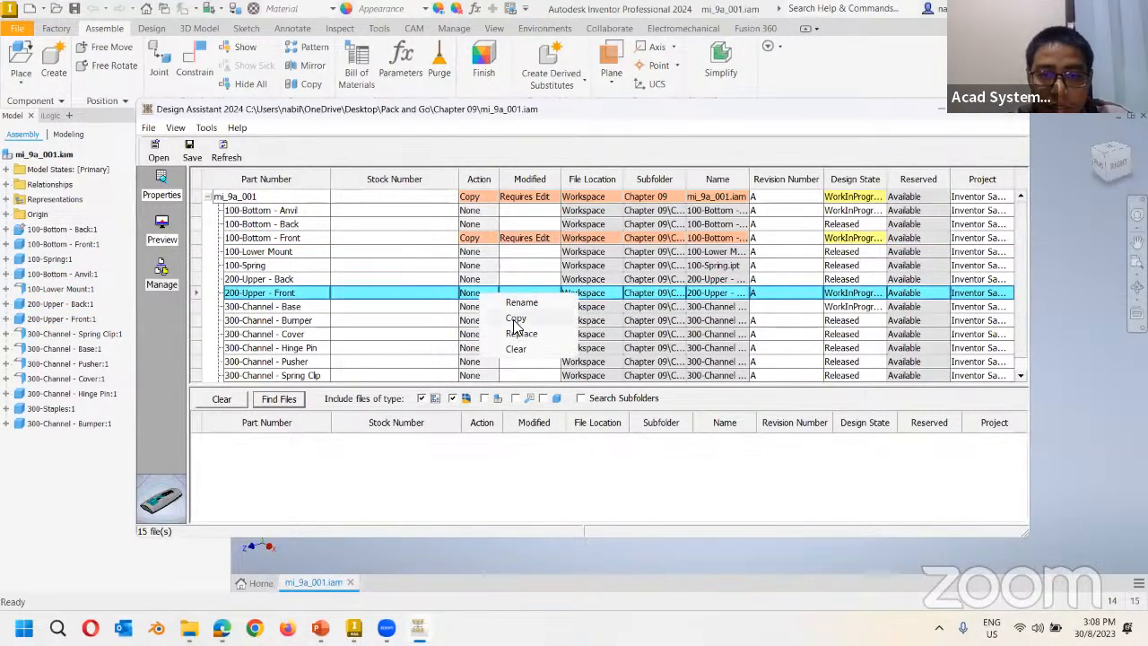
pyautogui.click(519, 325)
pyautogui.rightClick(489, 283)
pyautogui.click(549, 239)
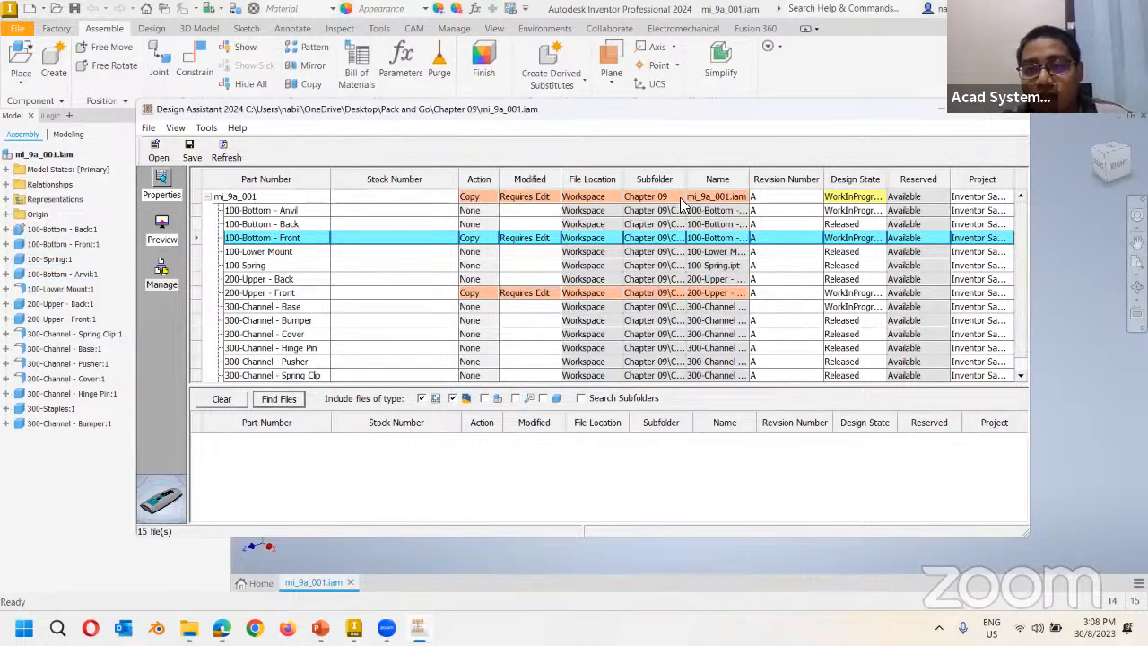
# Rename the copied assembly to V2_mi_9a_001 with Change Name.
pyautogui.rightClick(740, 200)
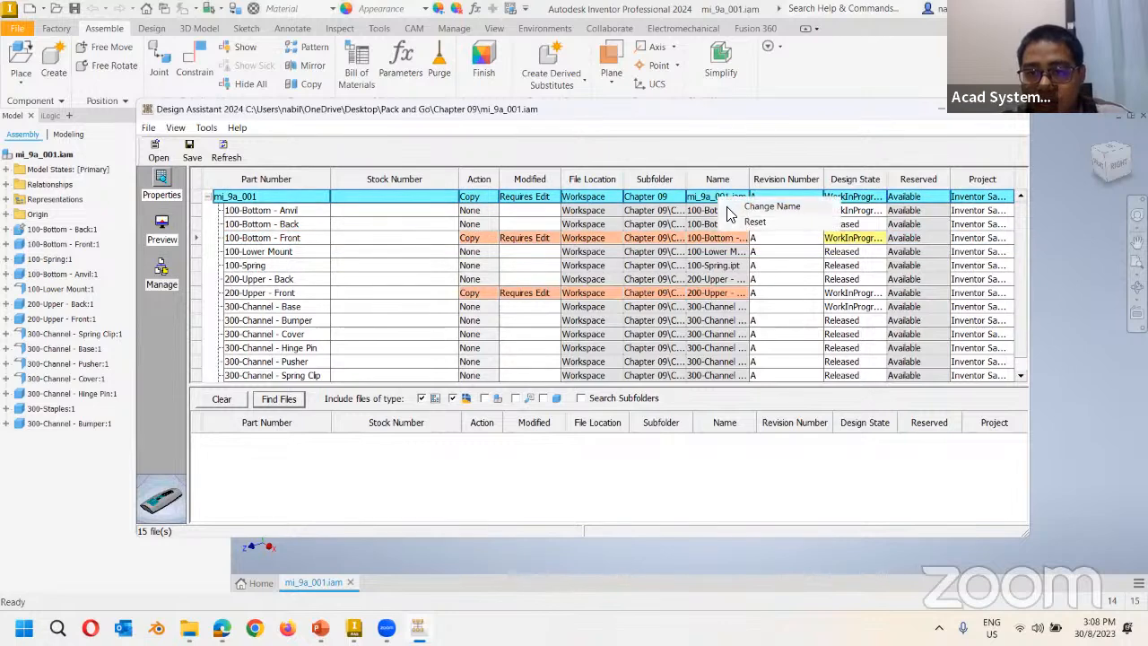
pyautogui.click(753, 208)
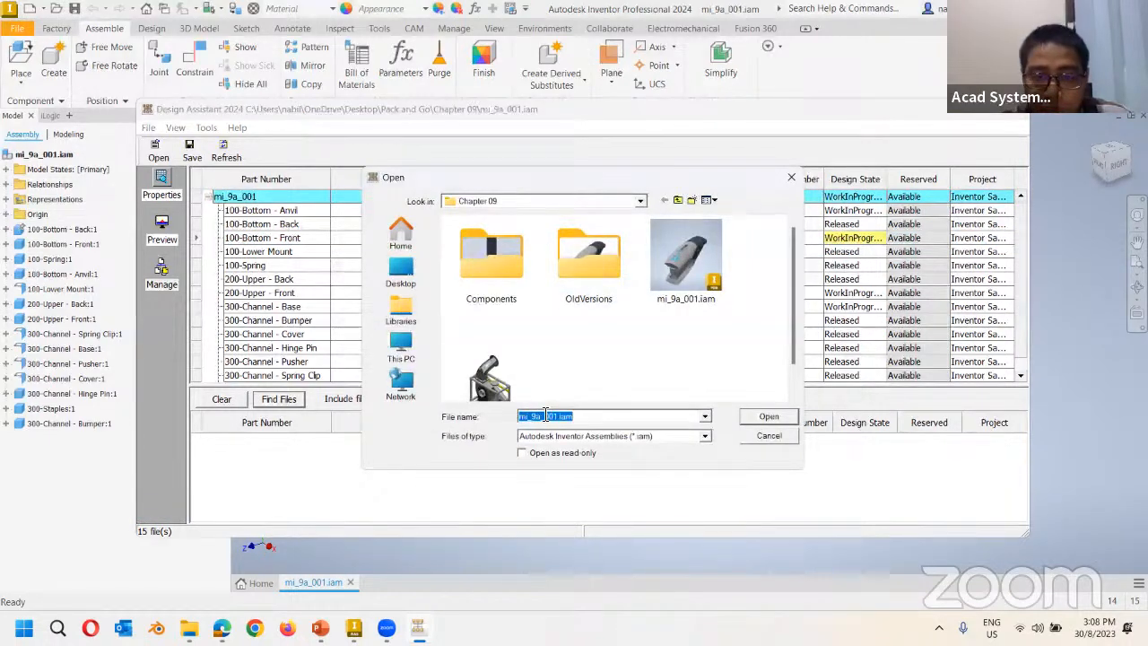
pyautogui.click(517, 417)
pyautogui.click(605, 417)
pyautogui.click(606, 416)
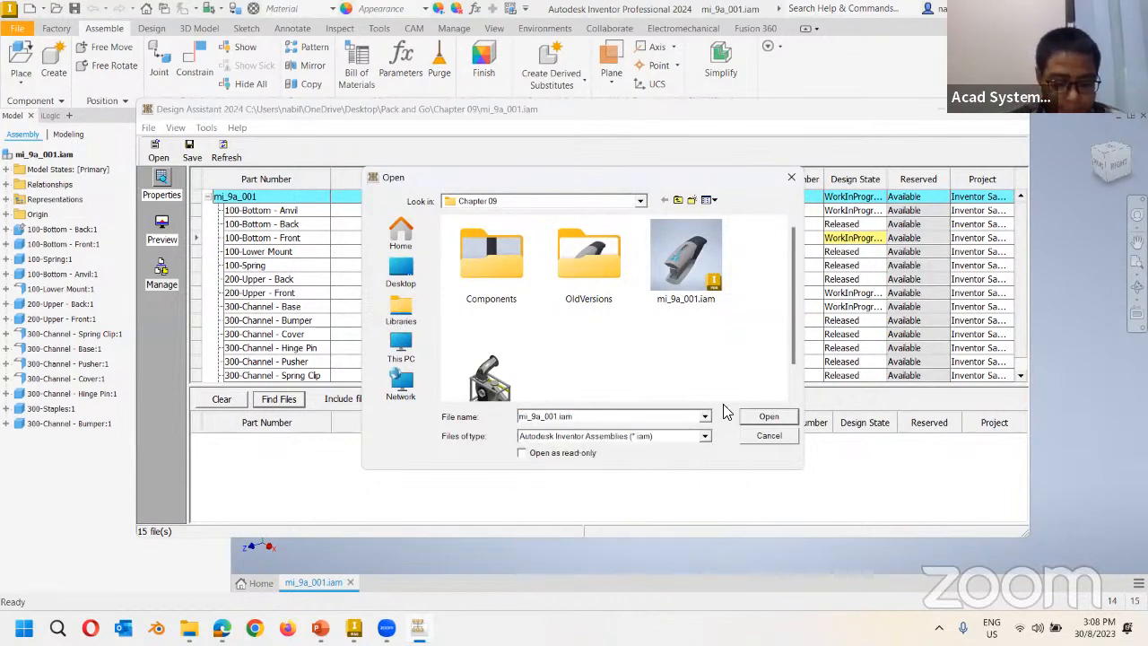
pyautogui.write('V')
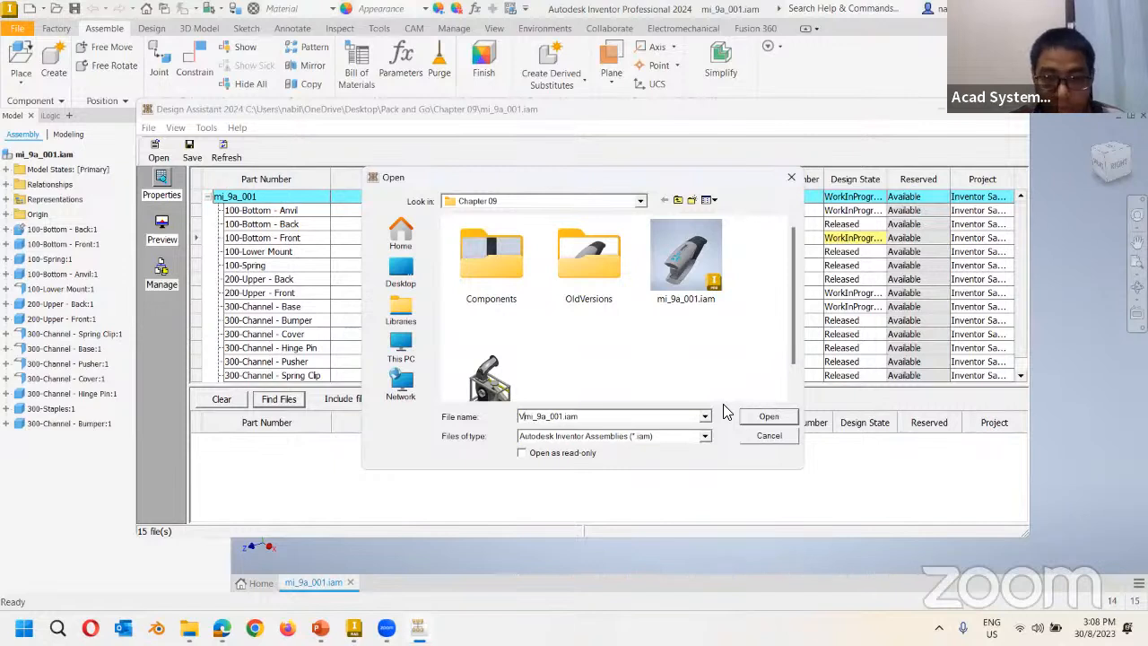
pyautogui.write('2')
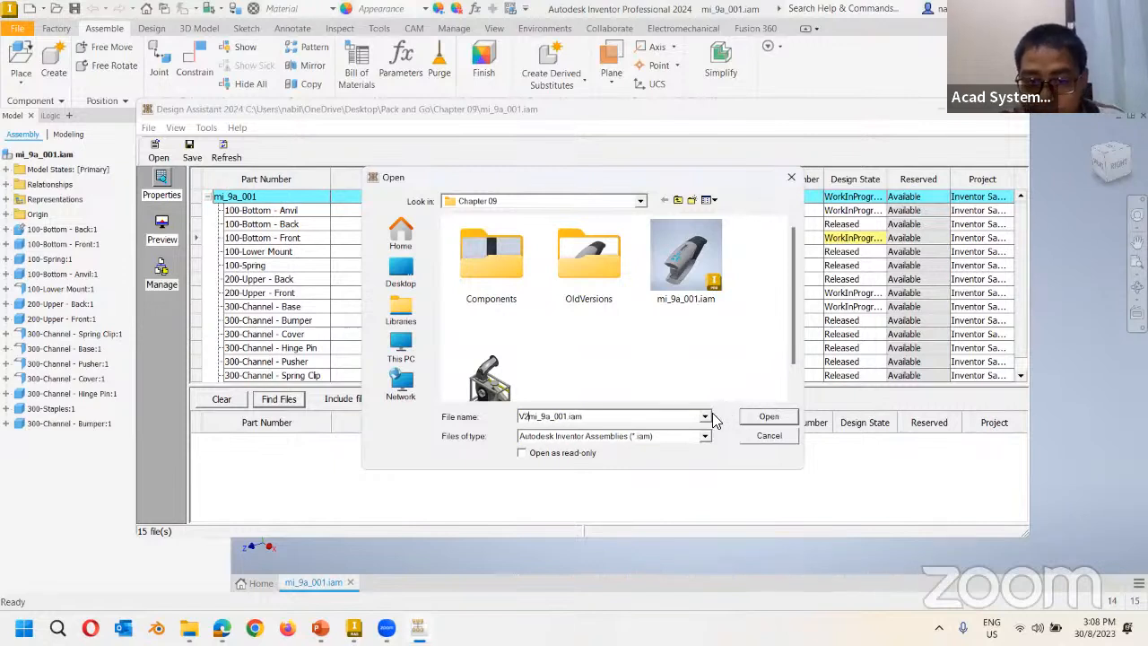
pyautogui.write('_')
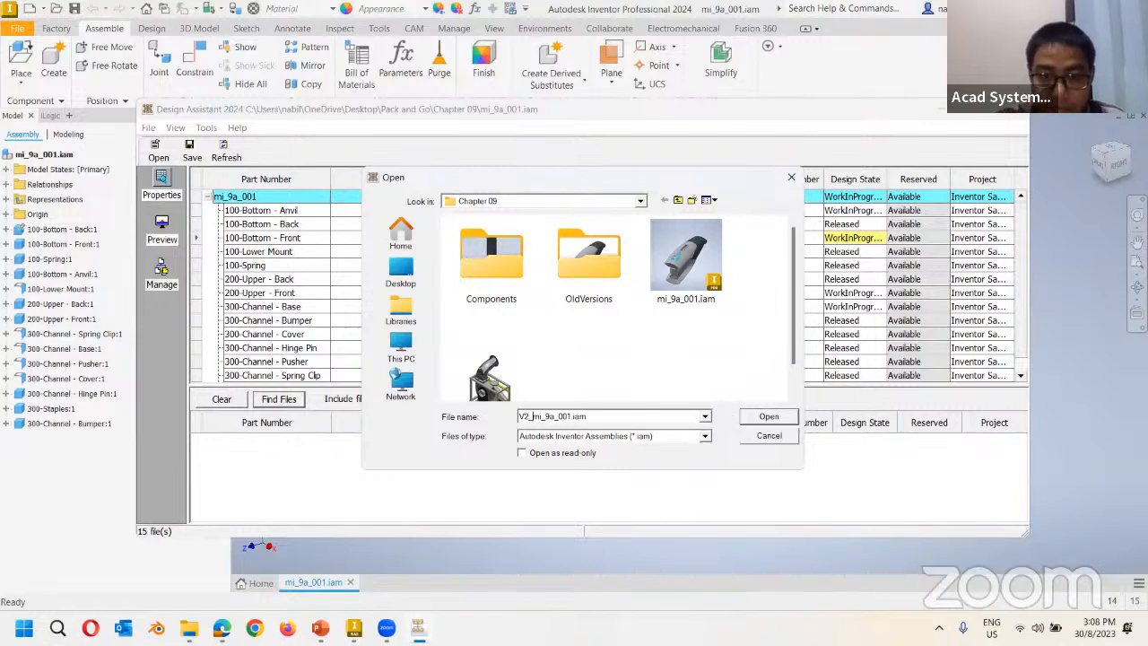
pyautogui.click(764, 417)
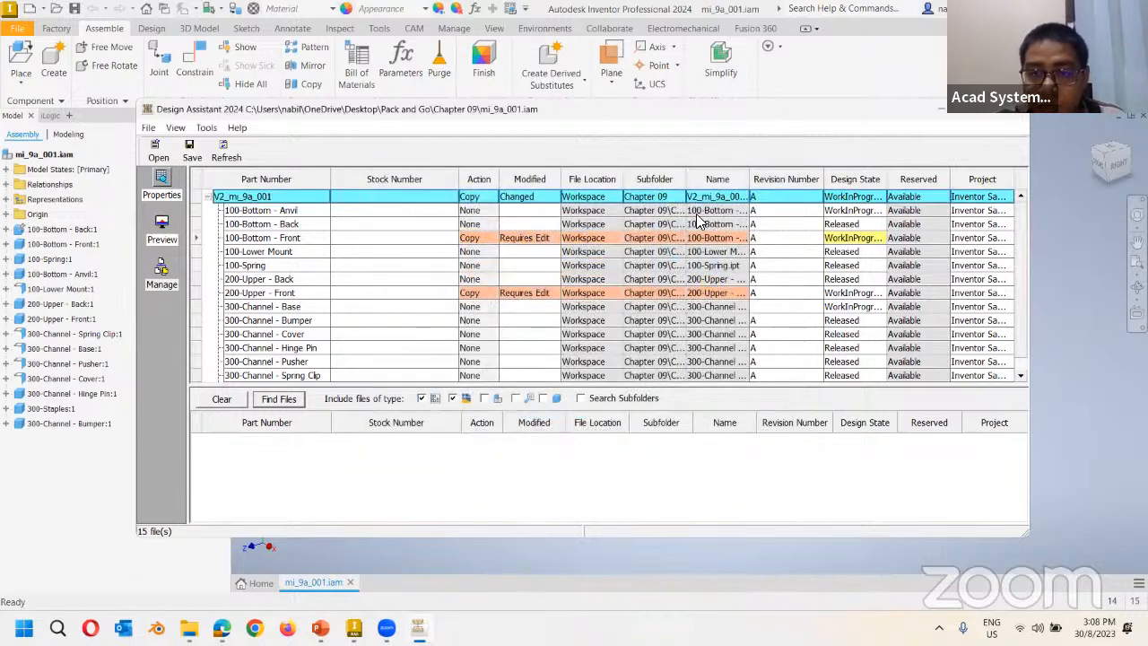
# Rename the part copies to V2_100-Bottom - Front and V2_200-Upper - Front.
pyautogui.rightClick(710, 241)
pyautogui.click(771, 248)
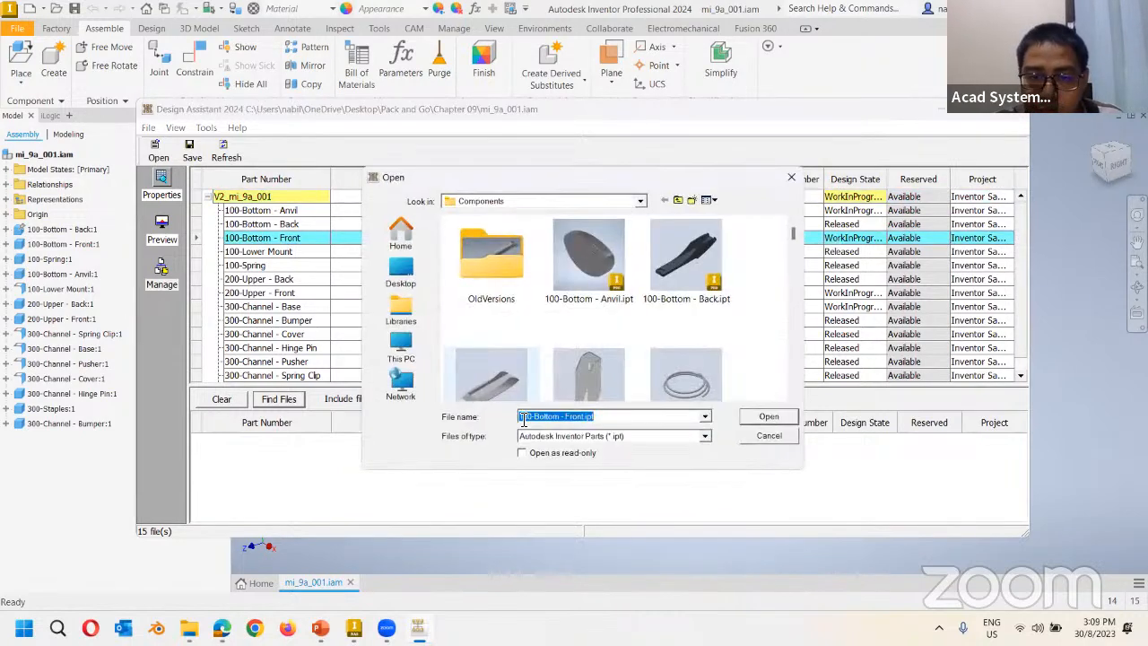
pyautogui.click(520, 416)
pyautogui.write('V2')
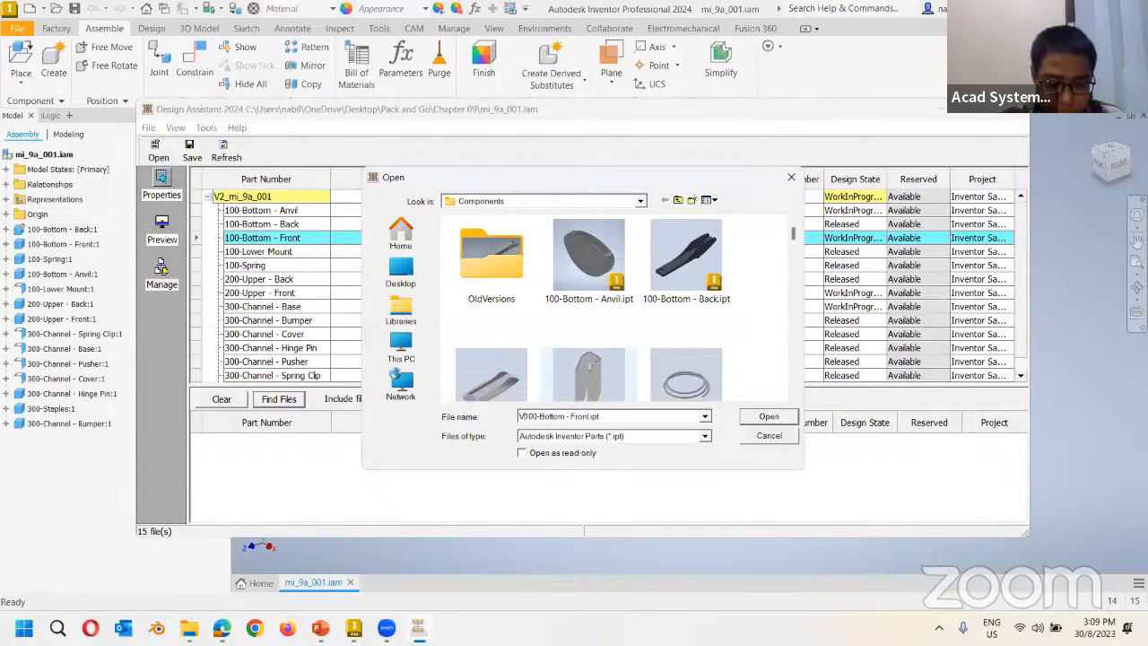
pyautogui.write('_')
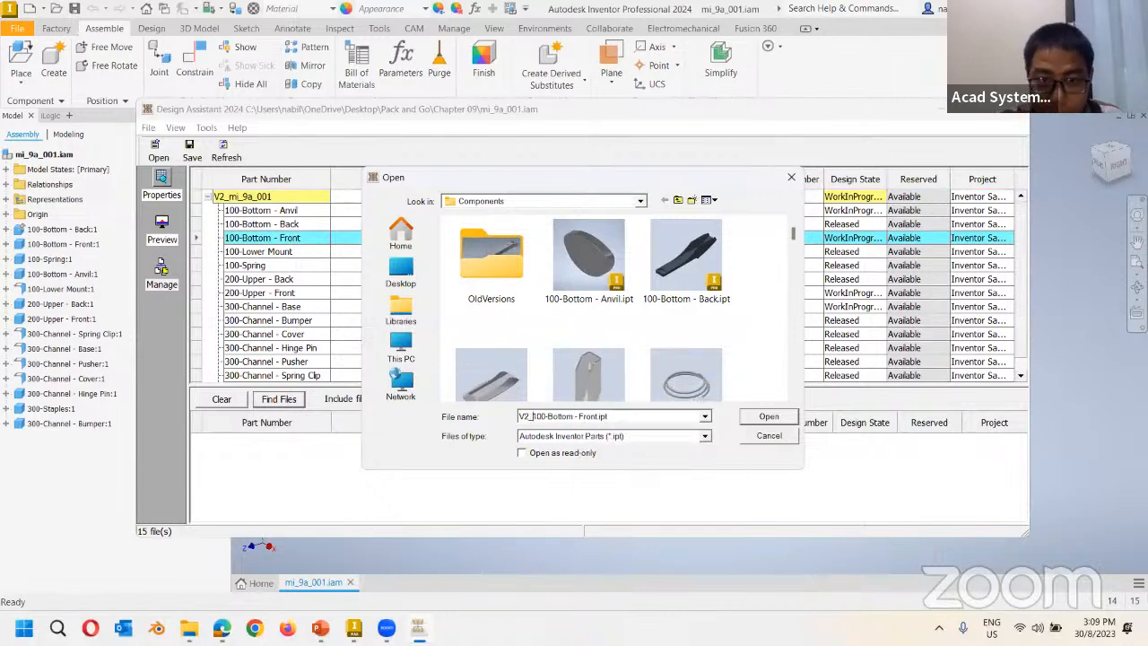
pyautogui.click(768, 418)
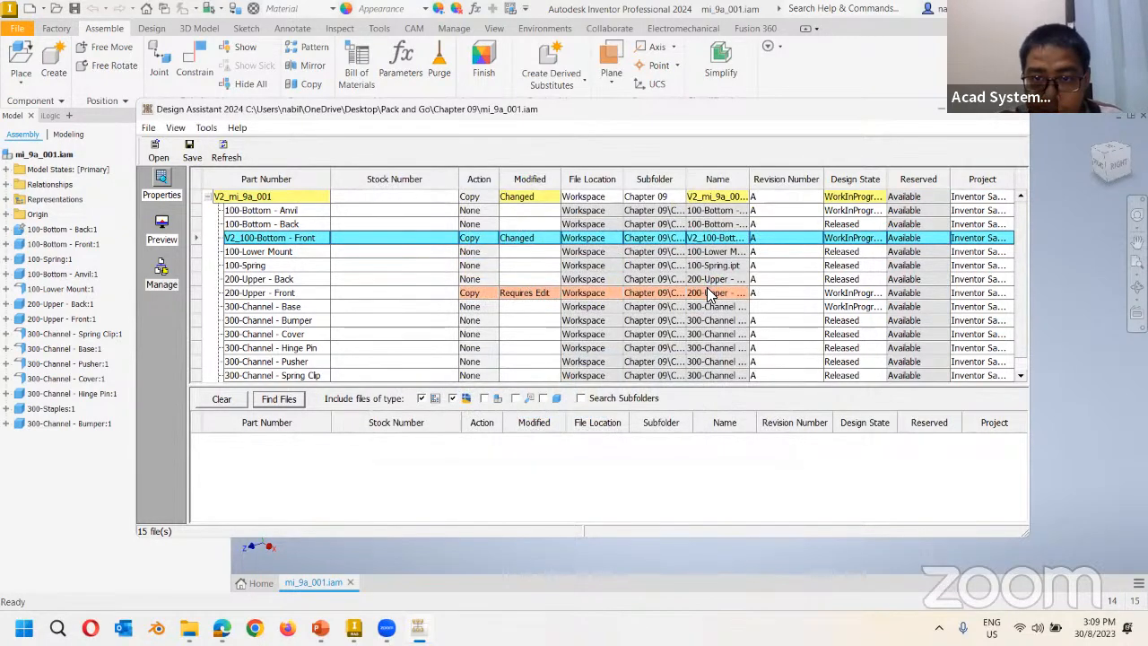
pyautogui.rightClick(732, 294)
pyautogui.click(767, 304)
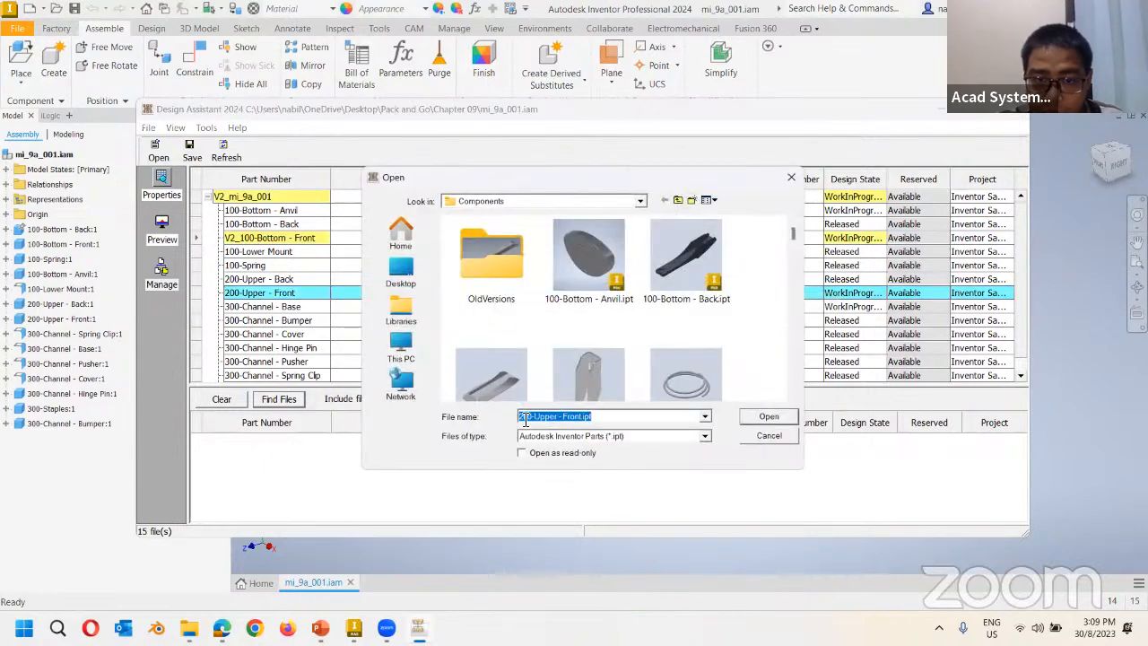
pyautogui.click(551, 413)
pyautogui.write('V2')
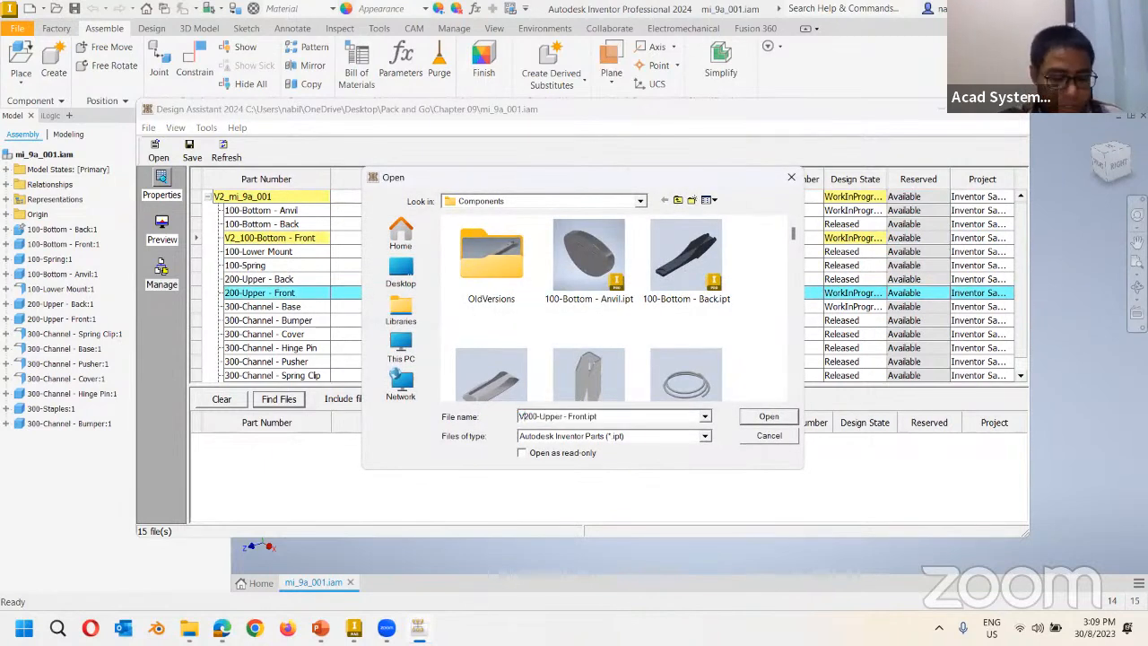
pyautogui.write('_')
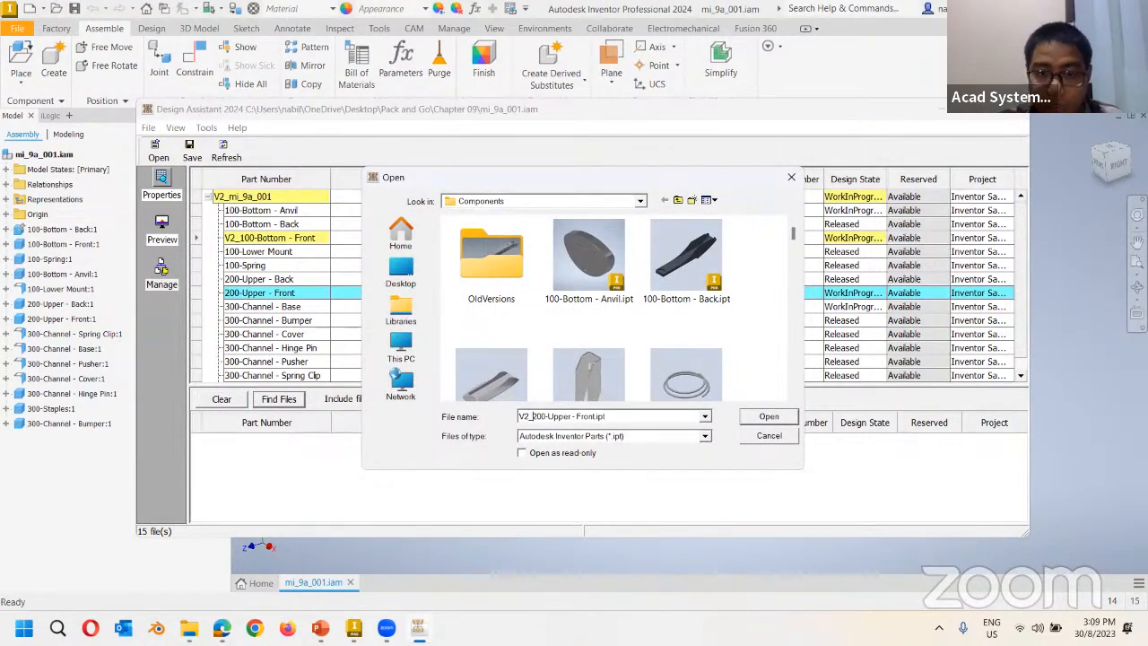
pyautogui.click(769, 416)
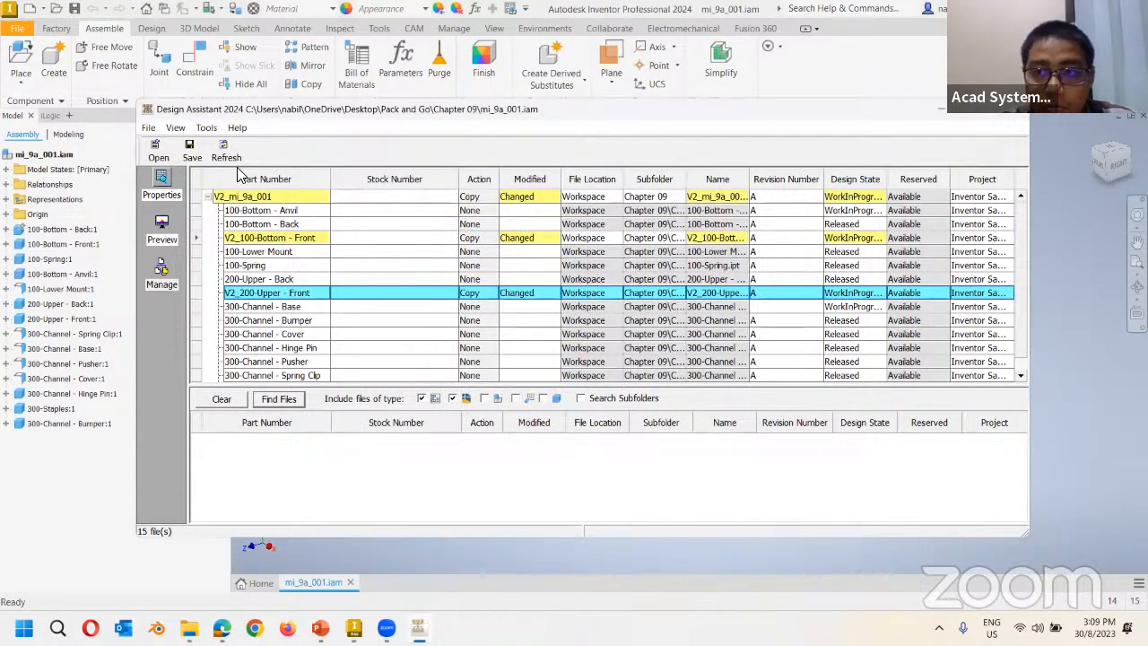
# Save the renamed copies, acknowledge Updates complete, and close Design Assistant.
pyautogui.click(191, 154)
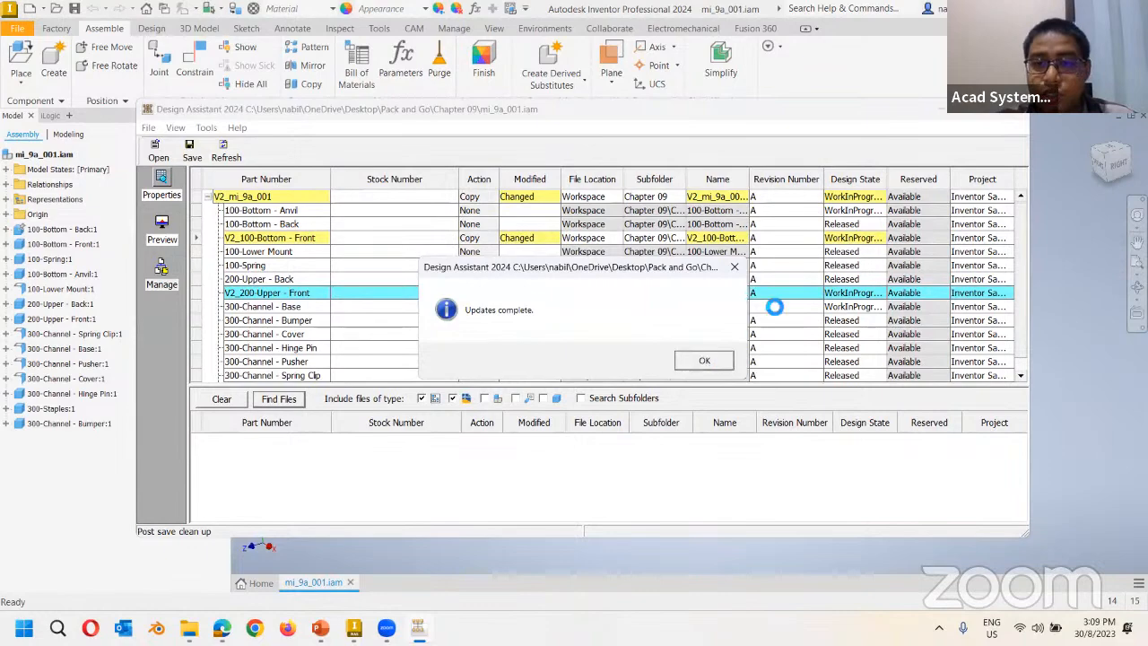
pyautogui.click(720, 359)
pyautogui.moveTo(911, 105); pyautogui.dragTo(823, 108)
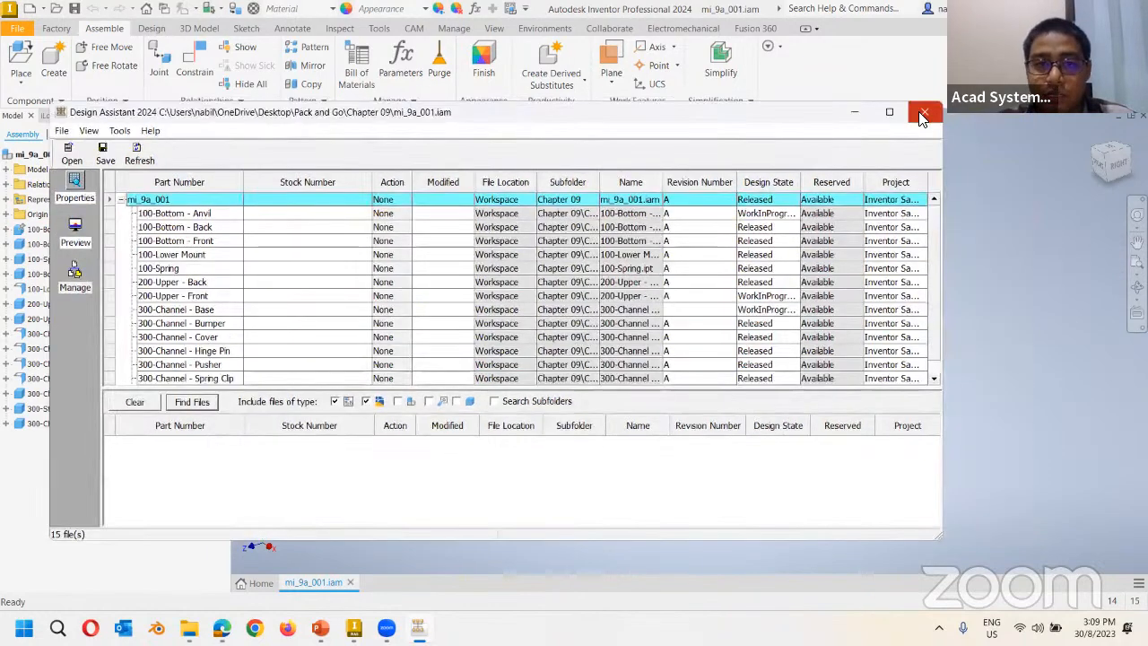
pyautogui.click(930, 114)
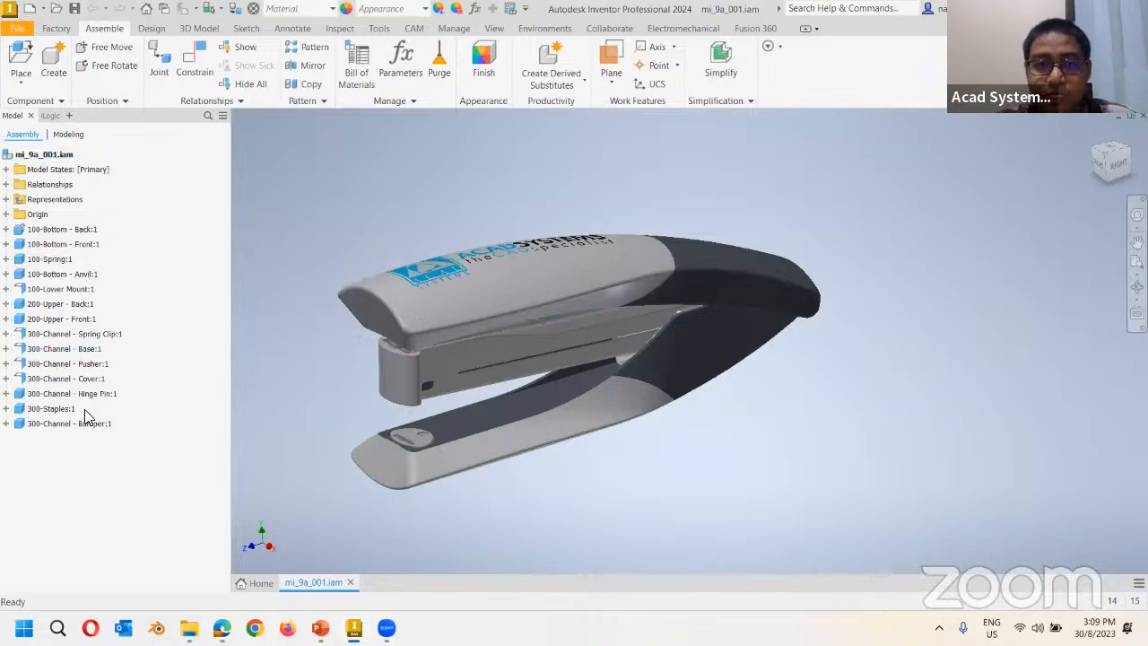
pyautogui.click(205, 623)
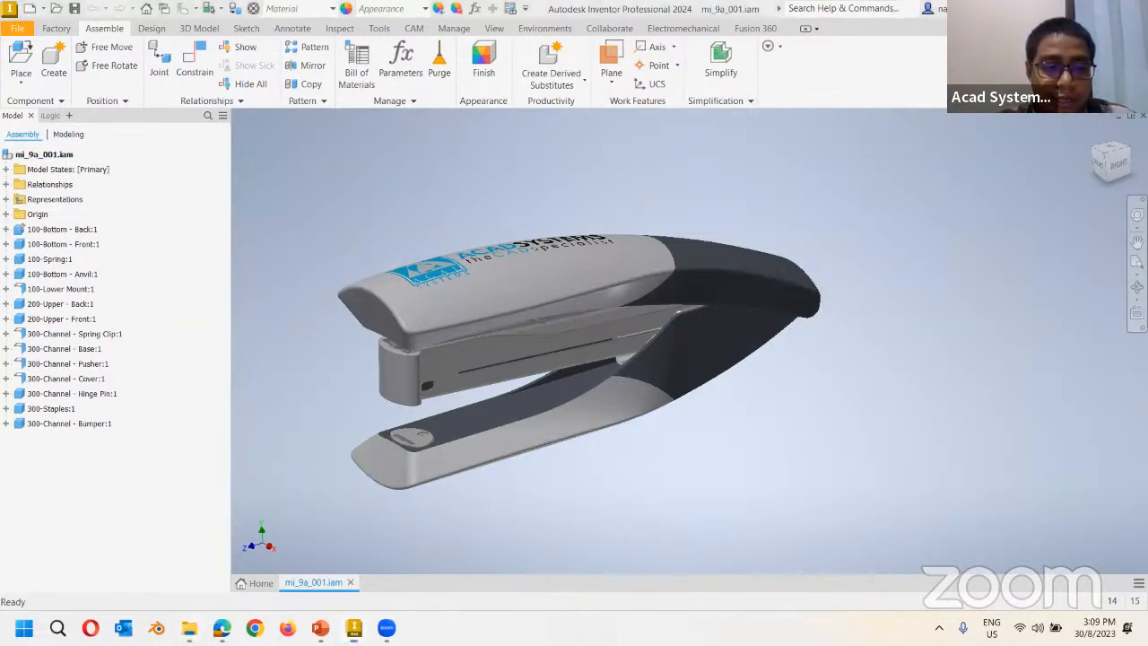
# Go up to Chapter 09 and open V2_mi_9a_001.iam in Inventor.
pyautogui.click(224, 85)
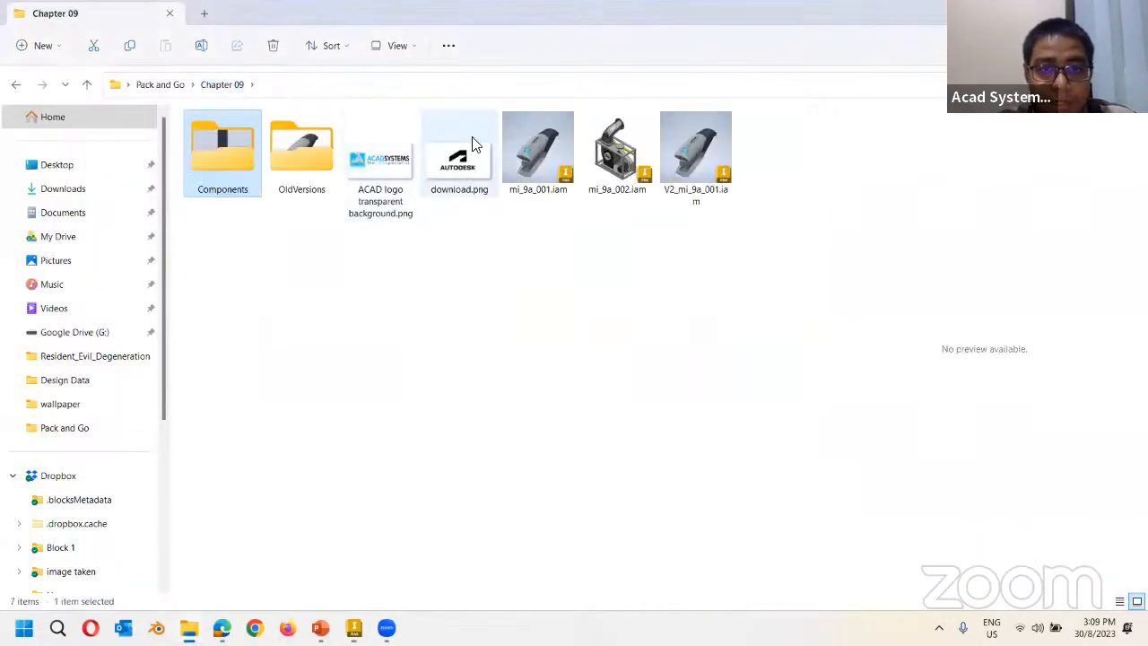
pyautogui.doubleClick(698, 161)
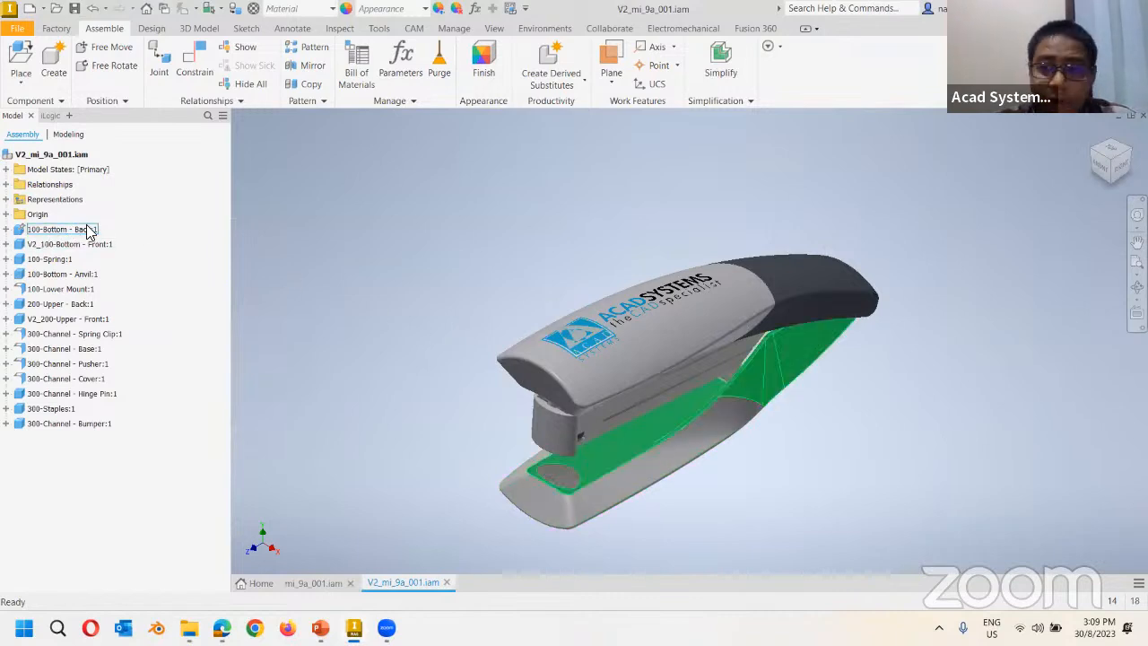
# Edit the V2_100-Bottom - Front base part in place and set its material to PET Plastic.
pyautogui.click(45, 250)
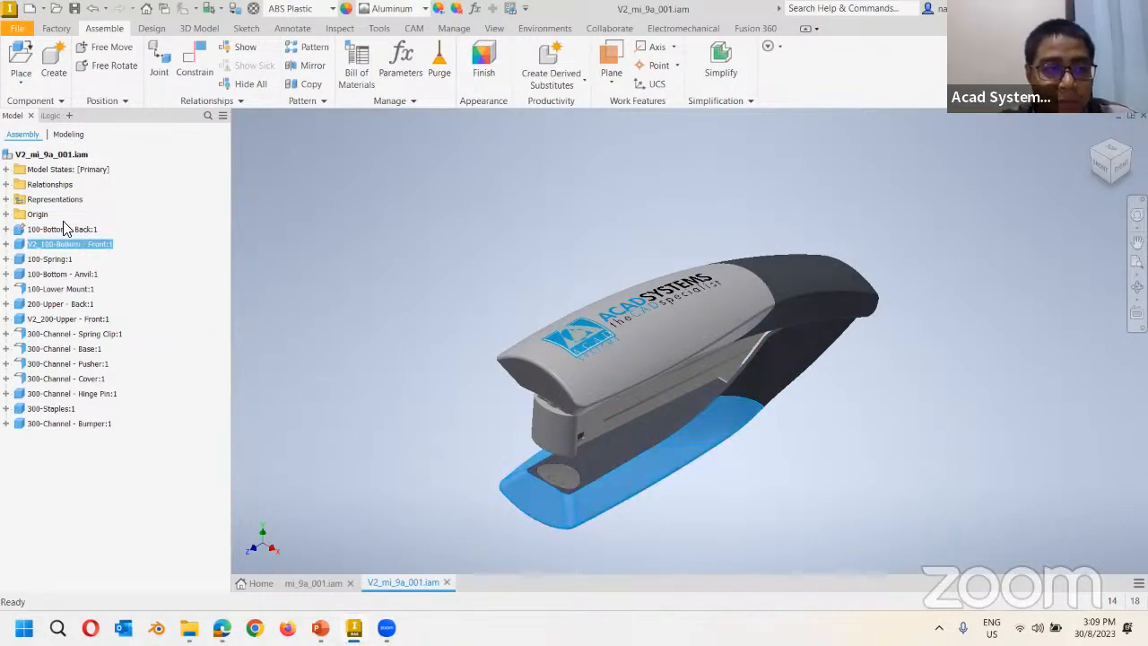
pyautogui.doubleClick(22, 249)
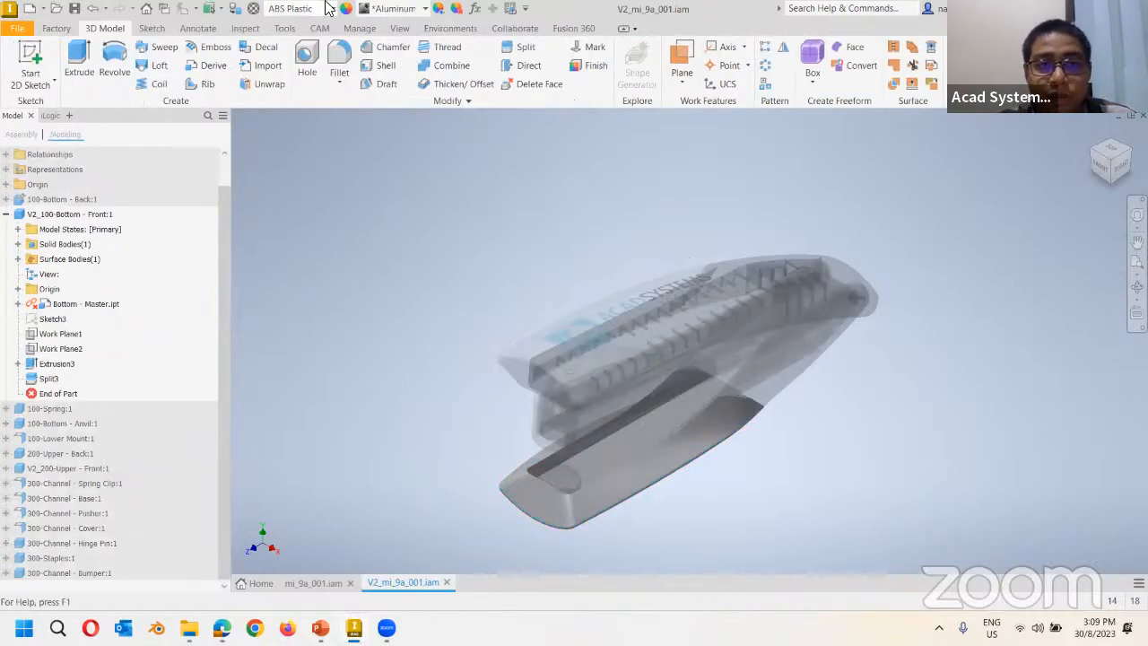
pyautogui.click(329, 8)
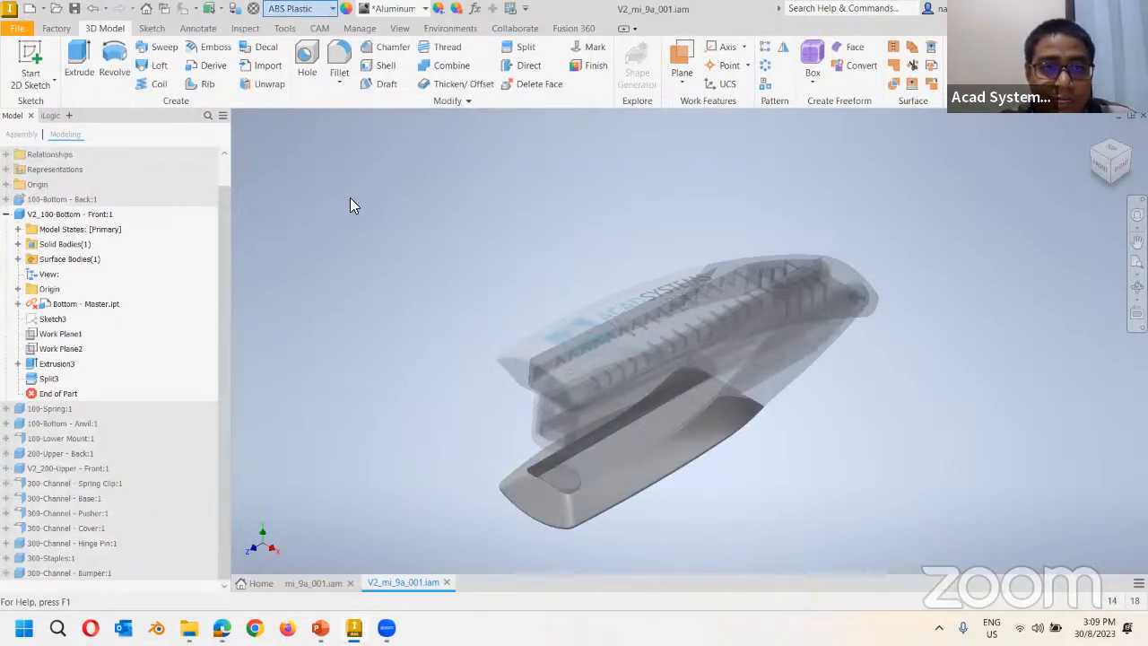
pyautogui.scroll(-5, 329, 367)
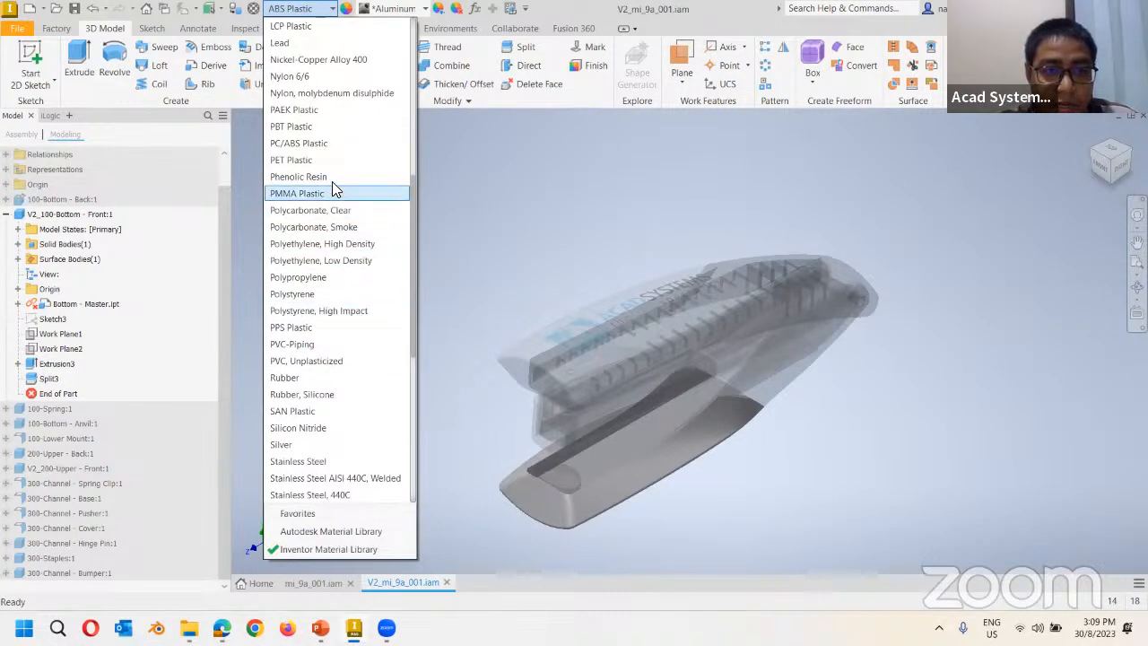
pyautogui.click(313, 161)
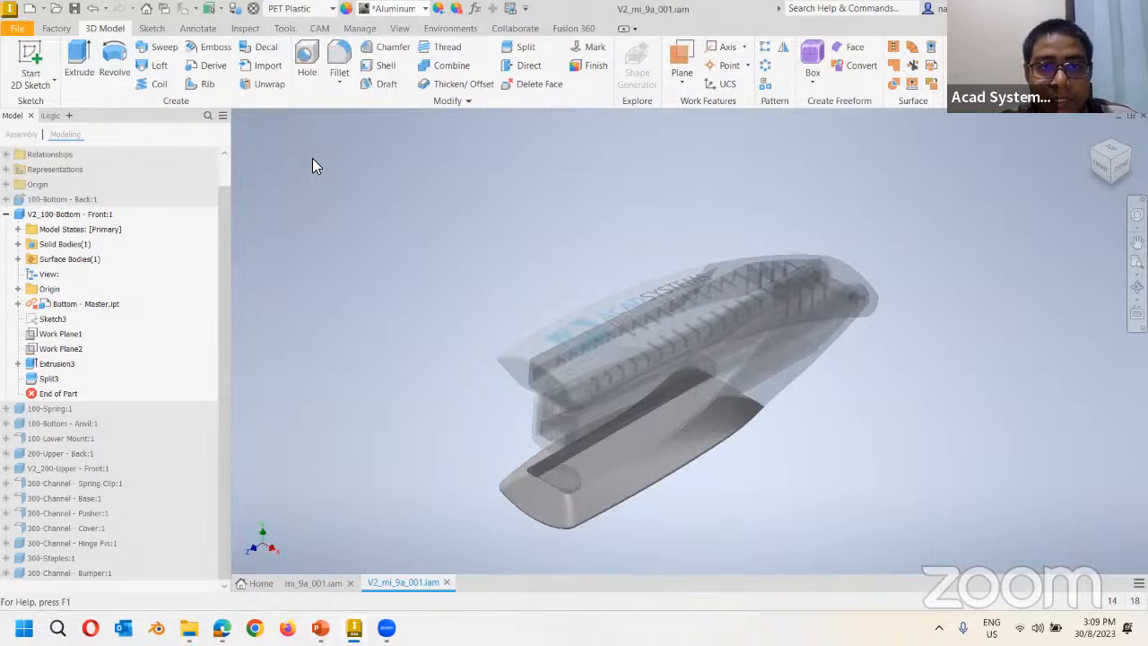
# Give the base part the translucent Clear - Blue appearance and return to the assembly.
pyautogui.click(395, 8)
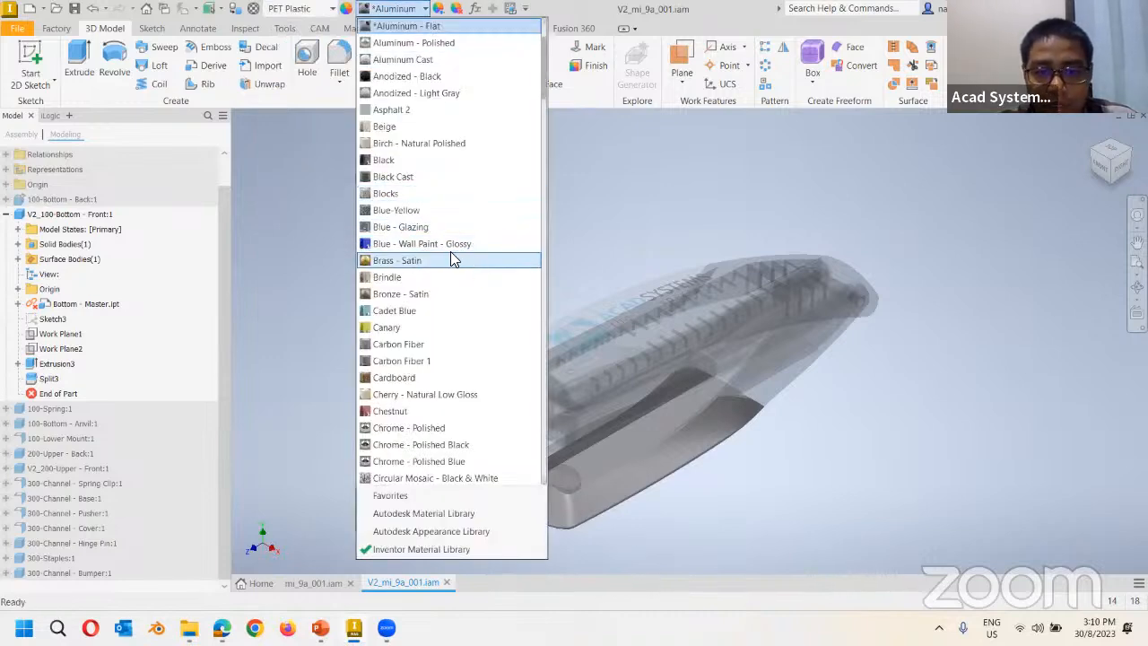
pyautogui.scroll(3, 450, 251)
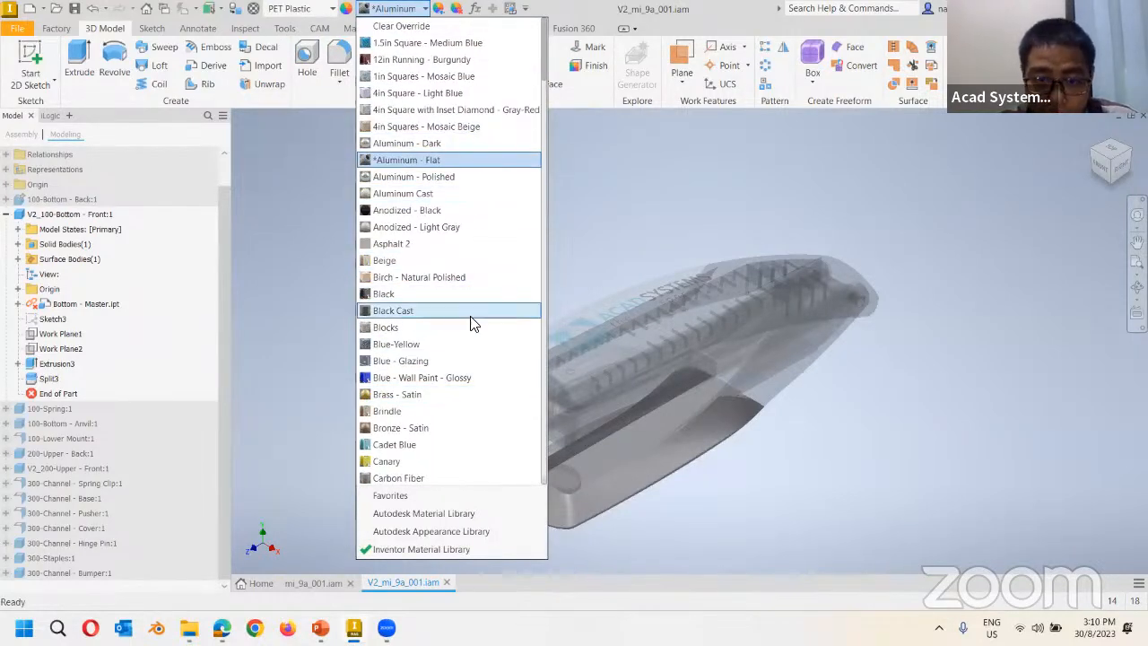
pyautogui.scroll(-3, 434, 323)
pyautogui.scroll(-5, 429, 321)
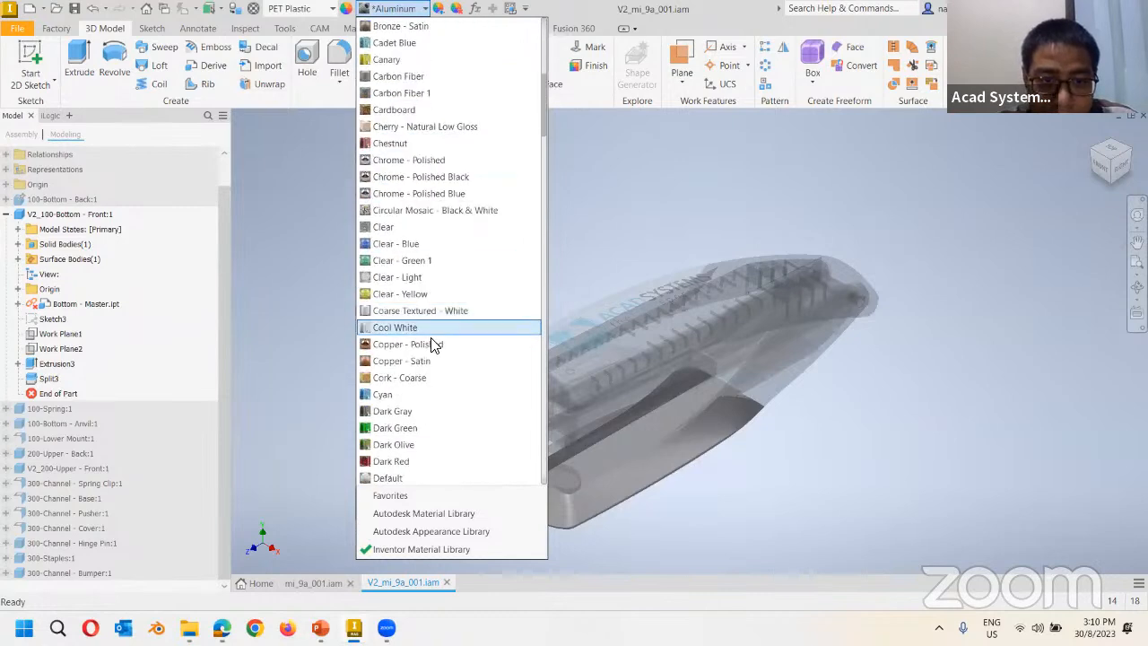
pyautogui.click(421, 244)
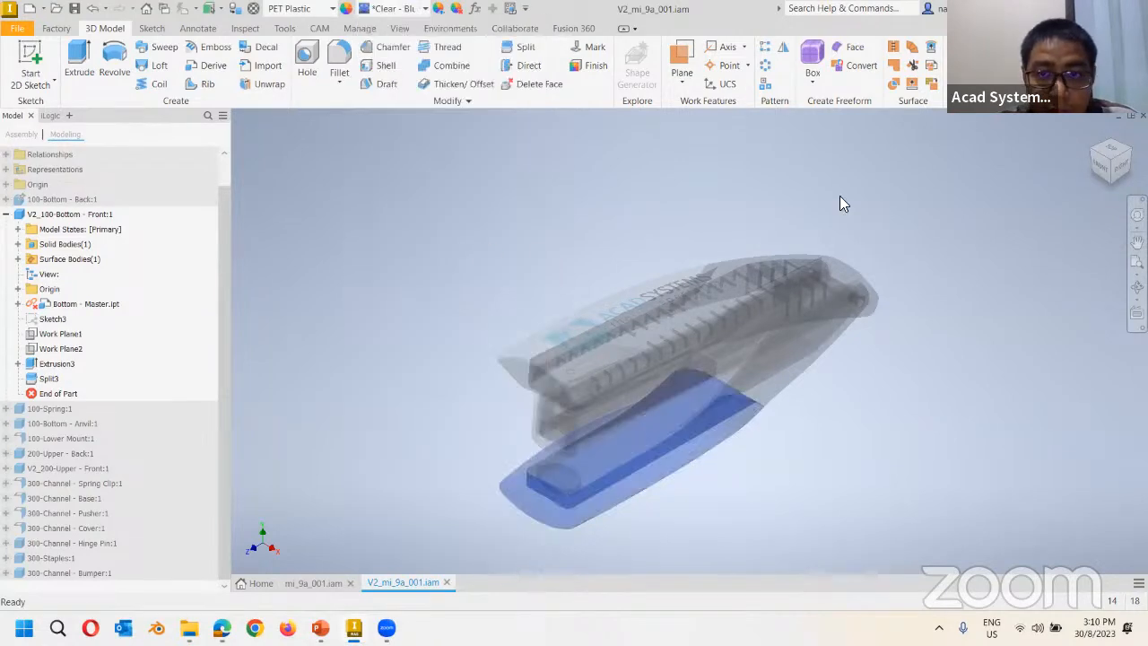
pyautogui.doubleClick(951, 131)
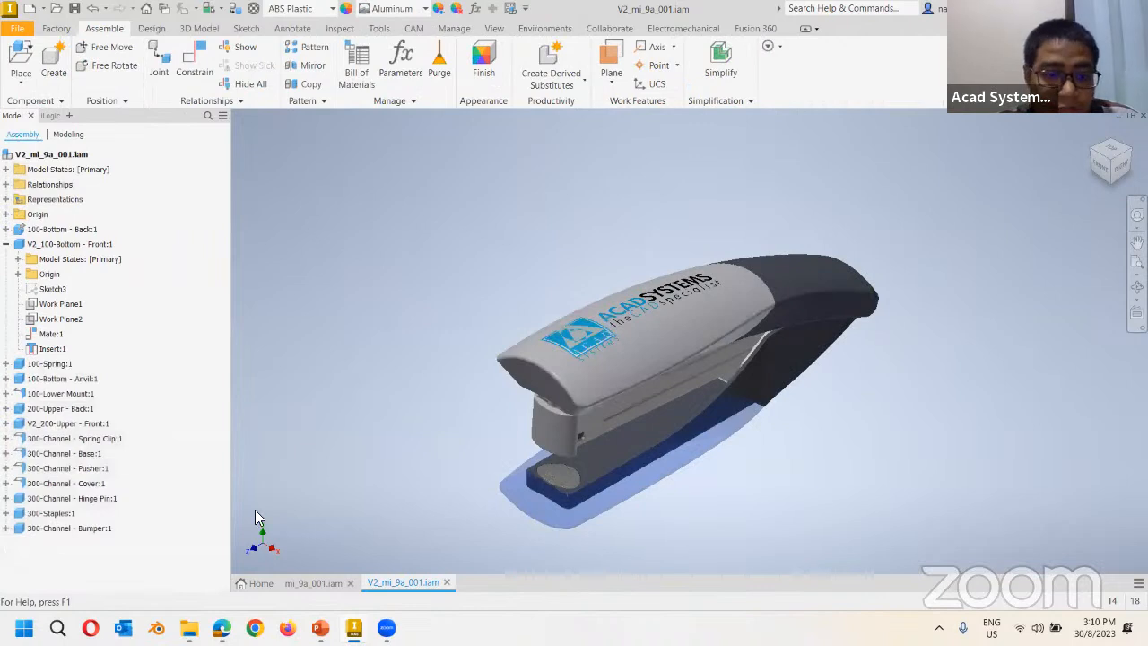
# Open V2_200-Upper - Front on its own and set its material to PET Plastic.
pyautogui.click(300, 584)
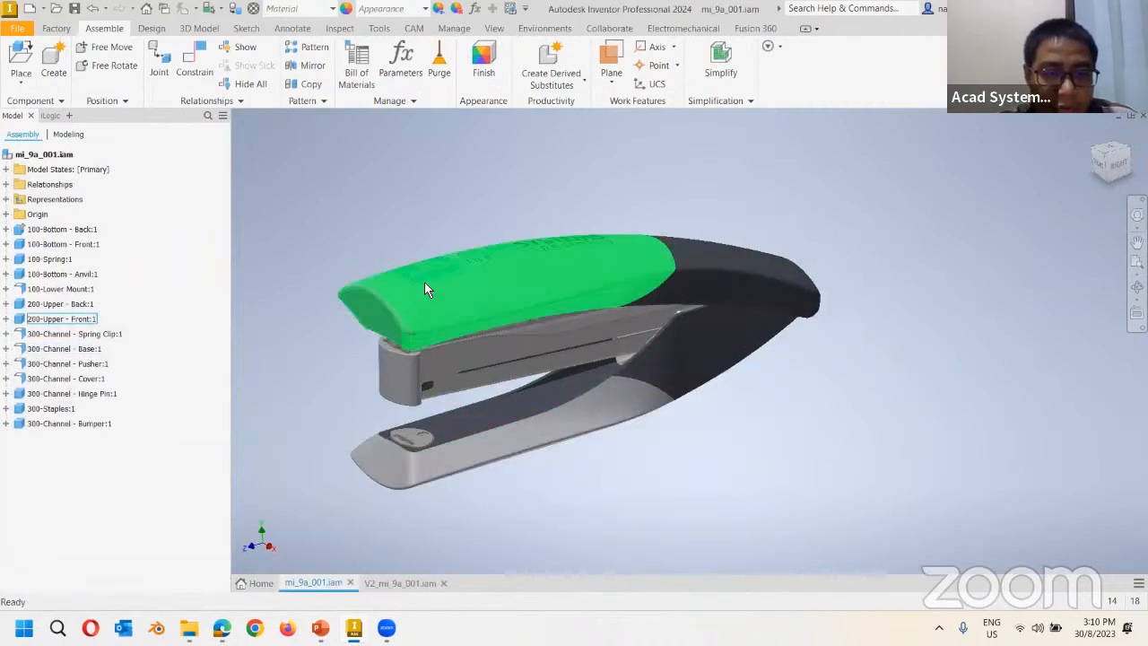
pyautogui.click(401, 583)
pyautogui.click(604, 317)
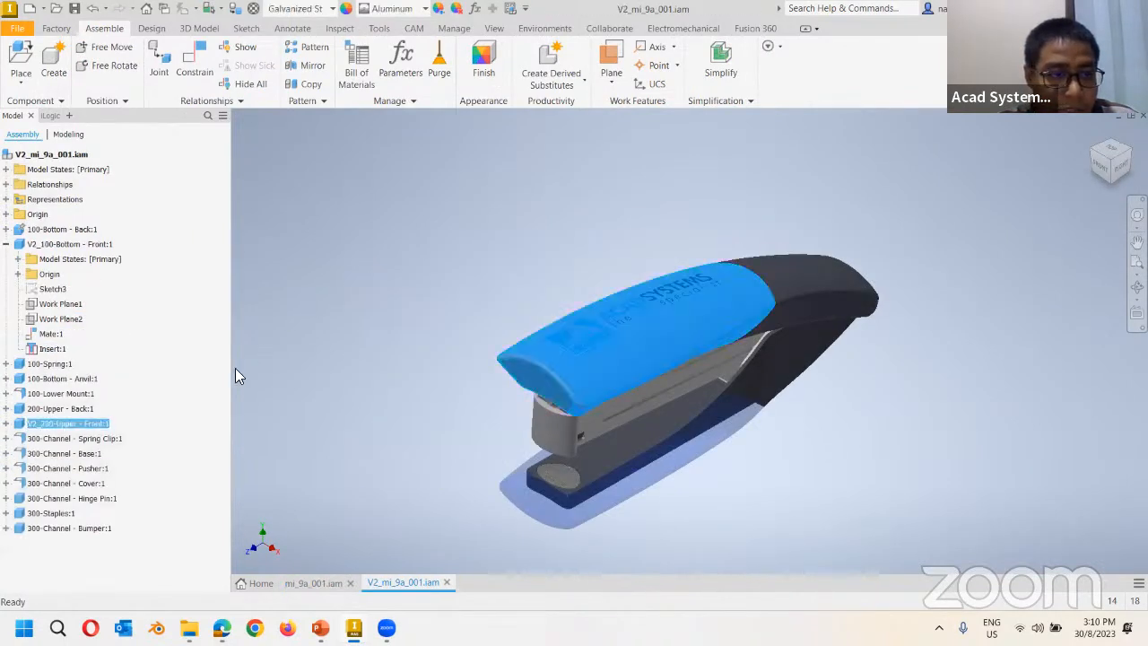
pyautogui.rightClick(20, 429)
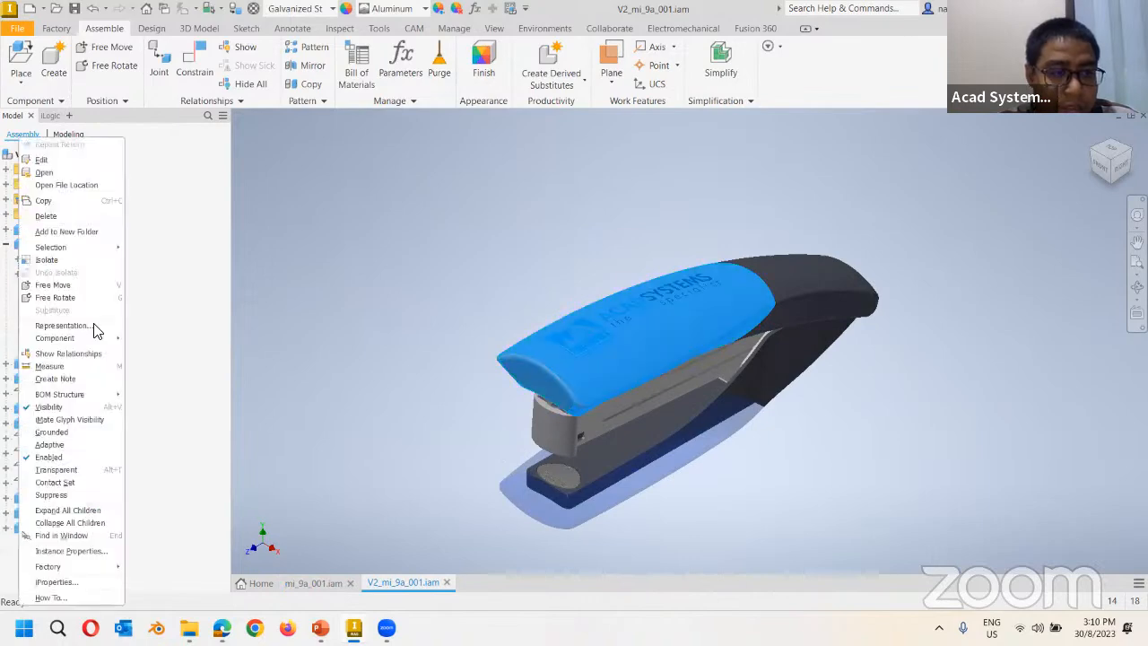
pyautogui.click(61, 174)
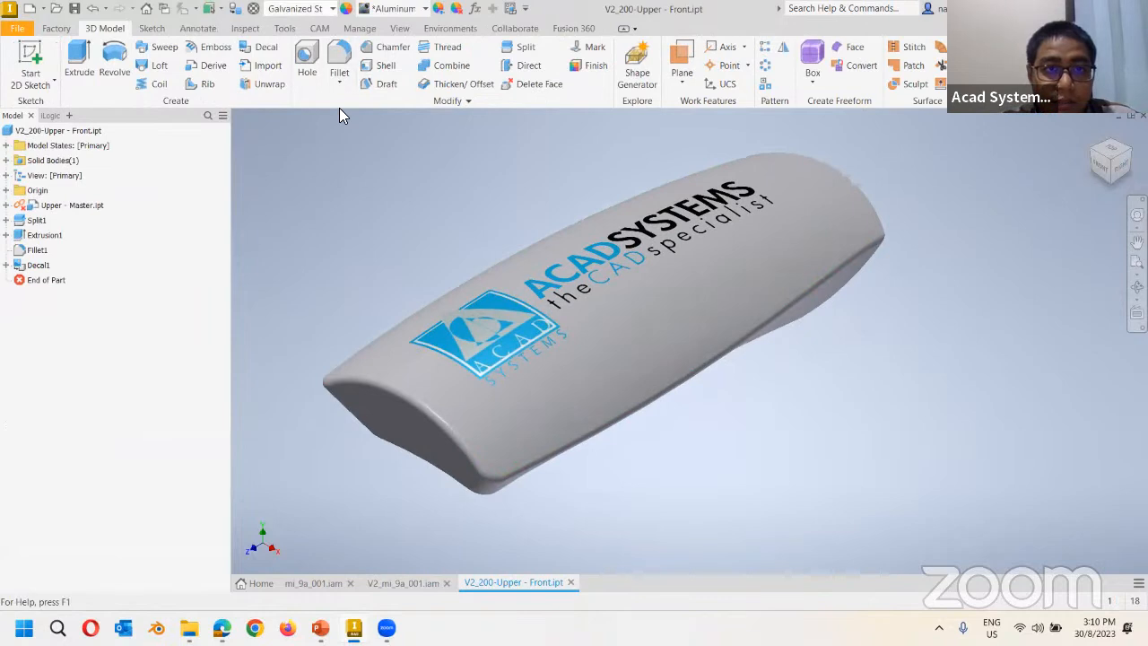
pyautogui.click(332, 8)
pyautogui.scroll(-2, 352, 289)
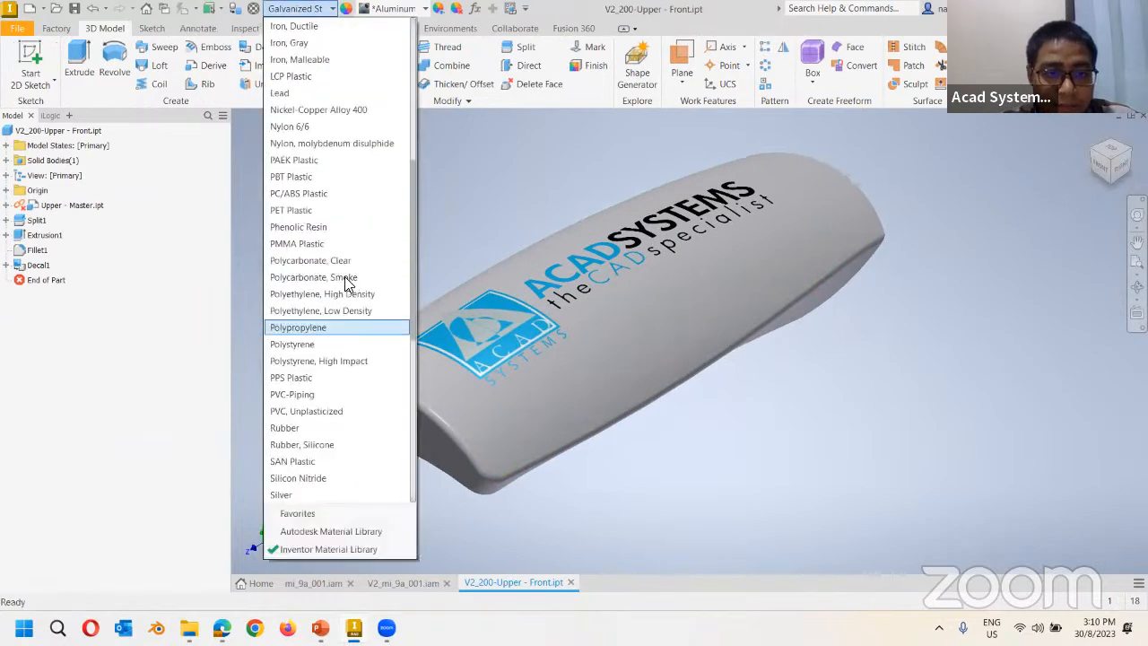
pyautogui.click(304, 213)
# Apply the Clear - Green 1 appearance to the upper part and close it, saving changes.
pyautogui.click(421, 8)
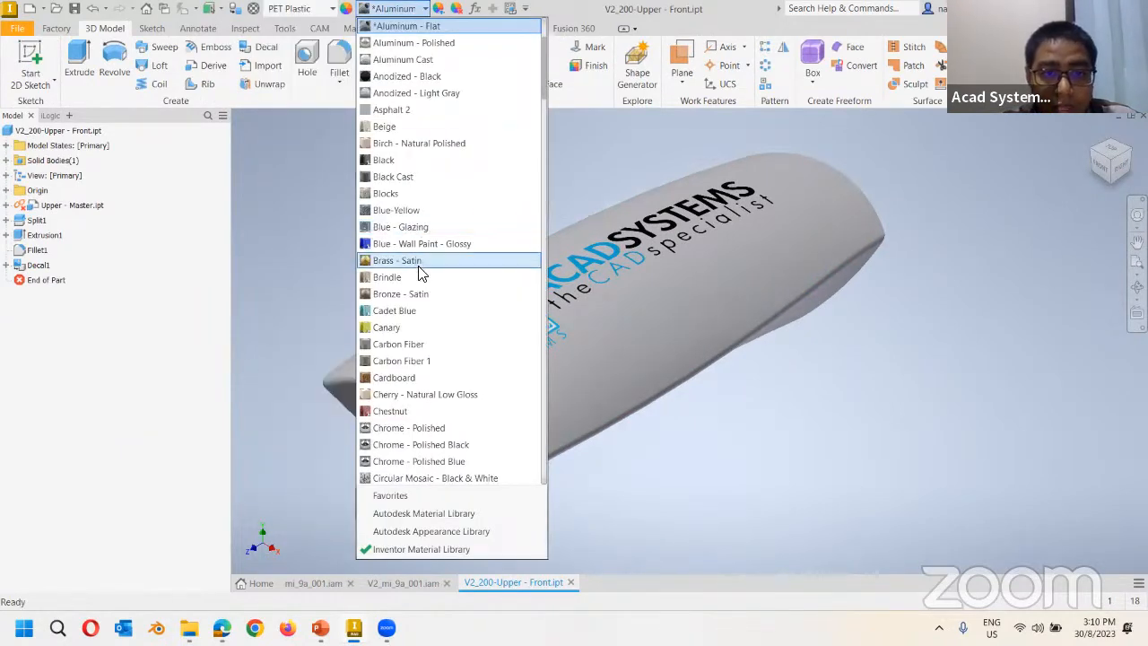
pyautogui.scroll(-3, 431, 285)
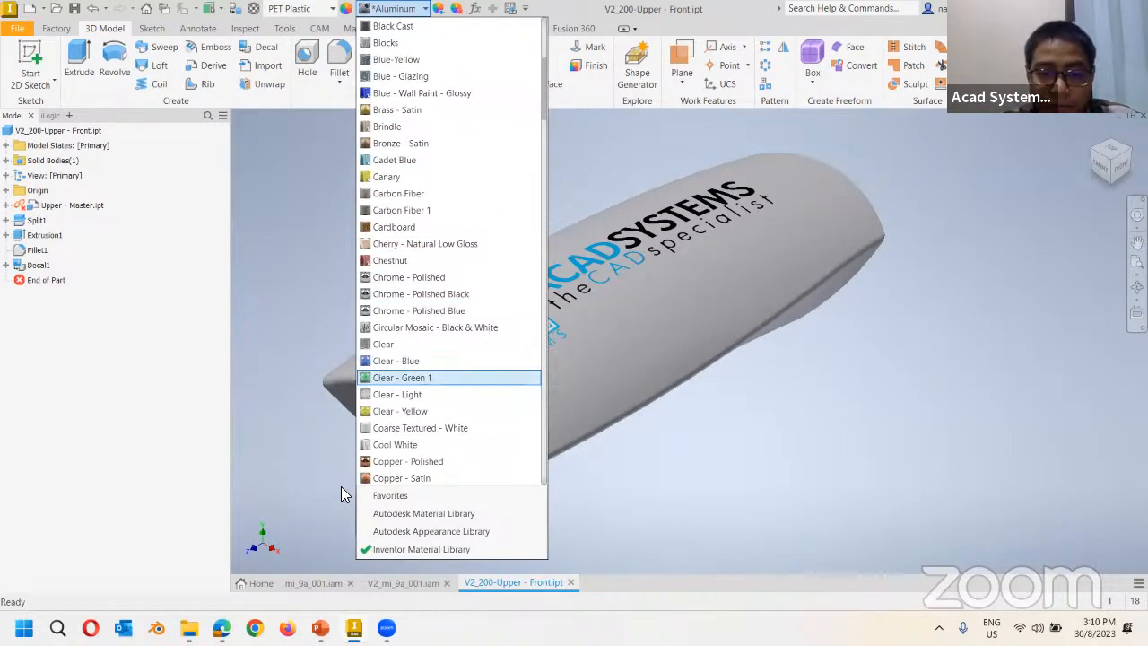
pyautogui.click(571, 582)
pyautogui.click(472, 334)
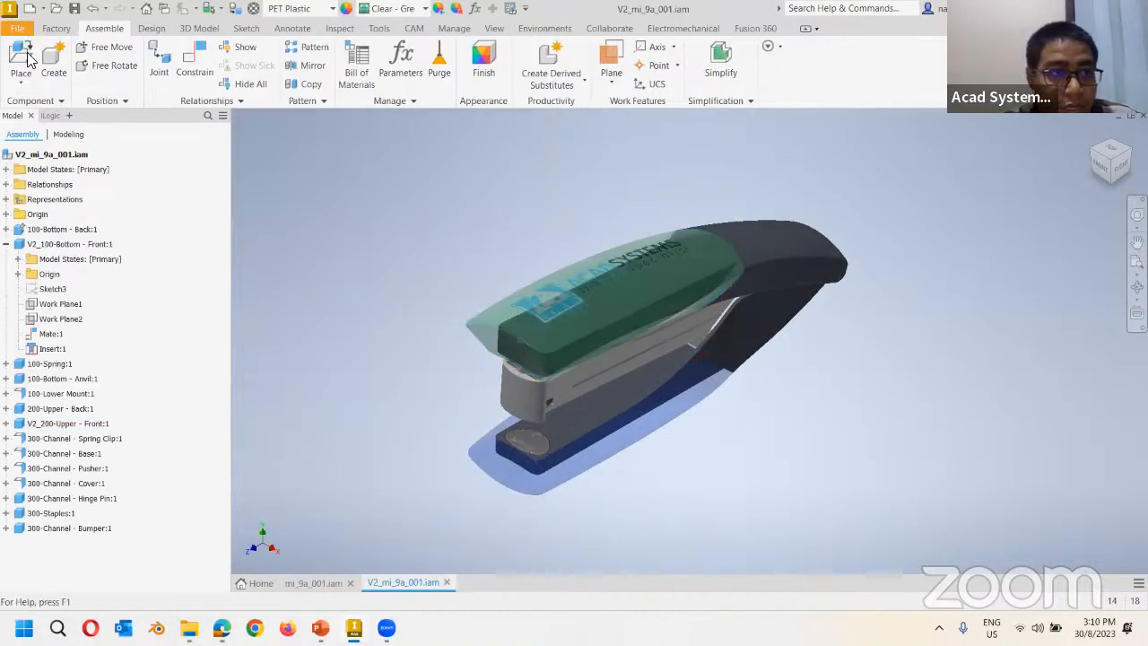
# Save V2_mi_9a_001.iam with a plain Save instead of Save As, and inspect the new colours.
pyautogui.click(17, 28)
pyautogui.click(99, 153)
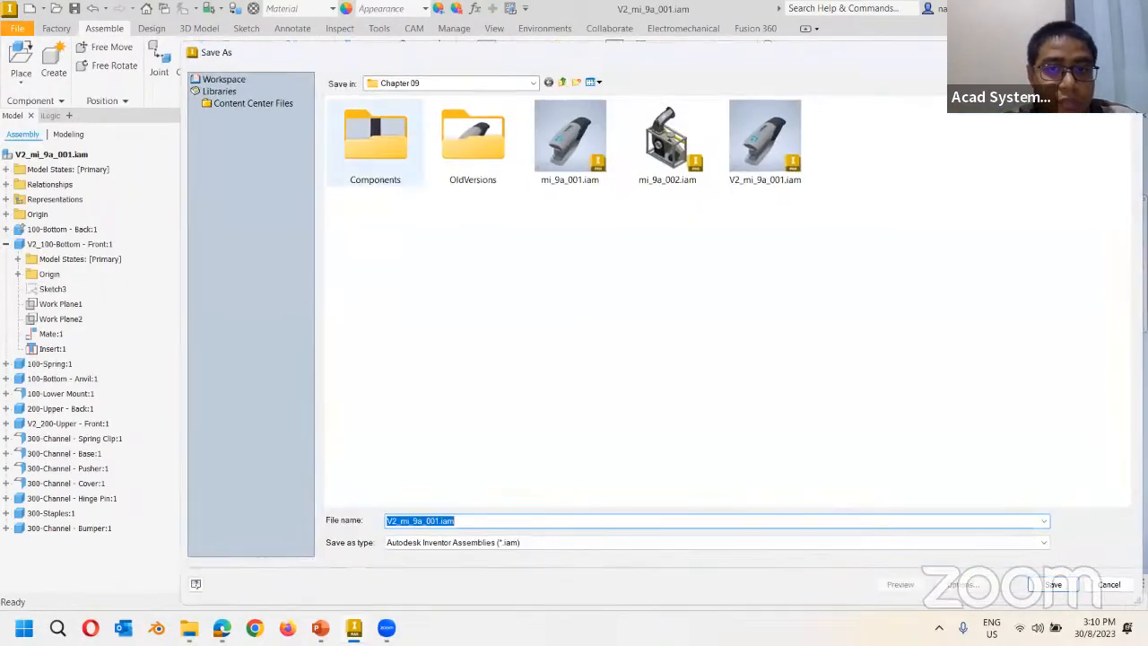
pyautogui.click(22, 34)
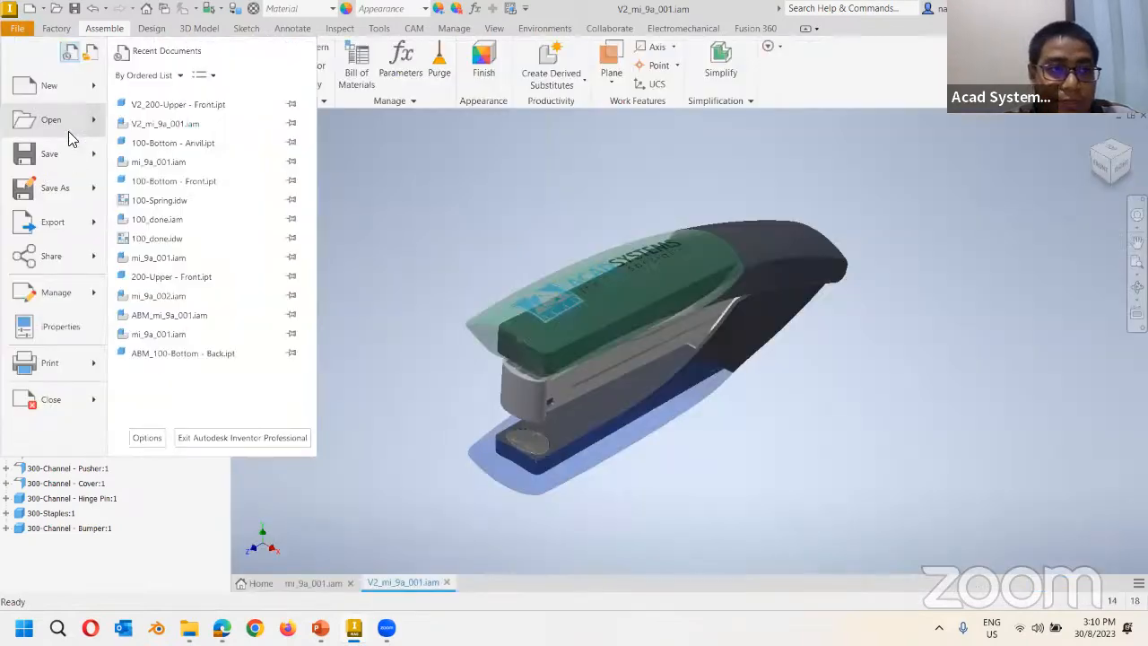
pyautogui.click(208, 131)
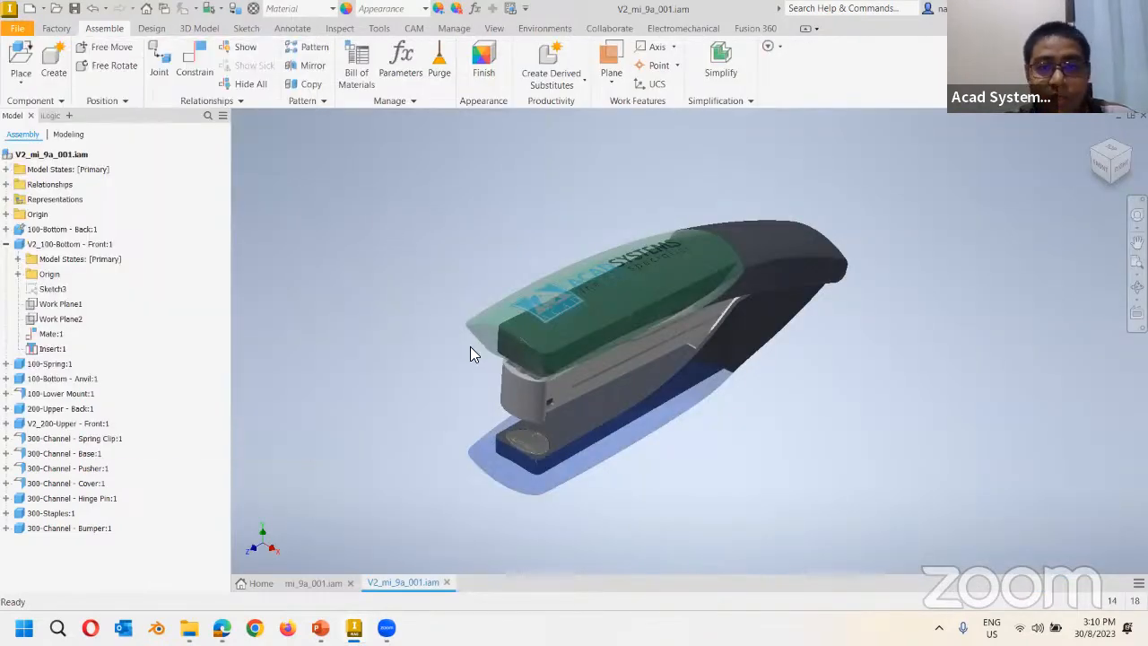
pyautogui.keyDown('shift'); pyautogui.moveTo(375, 394); pyautogui.dragTo(362, 375, button='middle'); pyautogui.keyUp('shift')
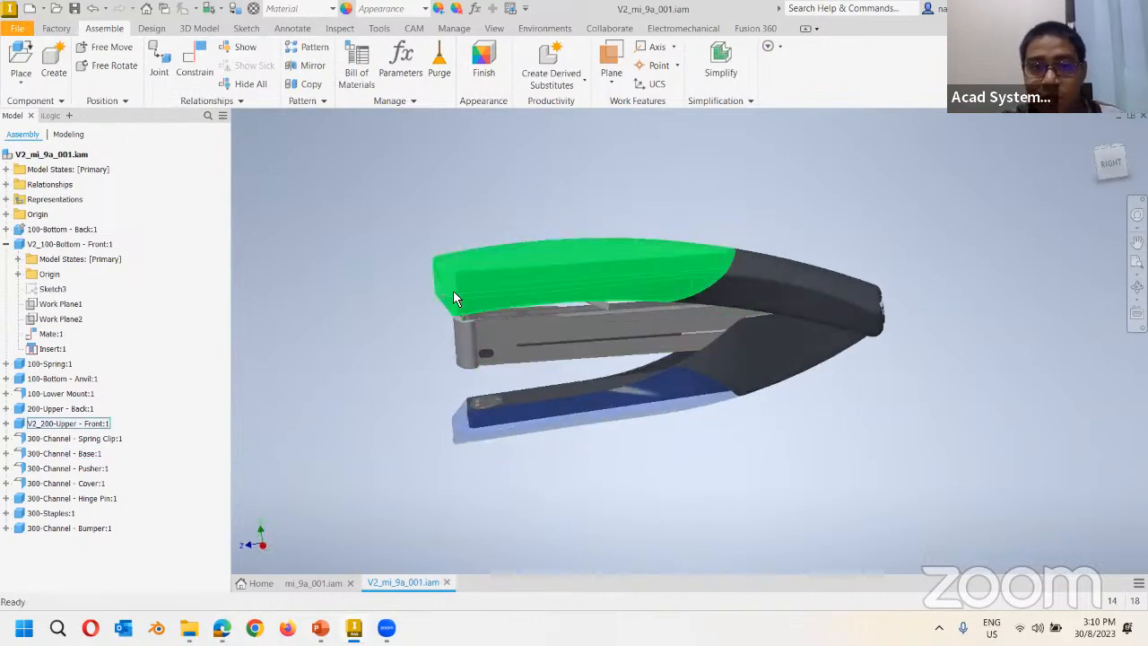
pyautogui.keyDown('shift'); pyautogui.moveTo(431, 395); pyautogui.dragTo(508, 410, button='middle'); pyautogui.keyUp('shift')
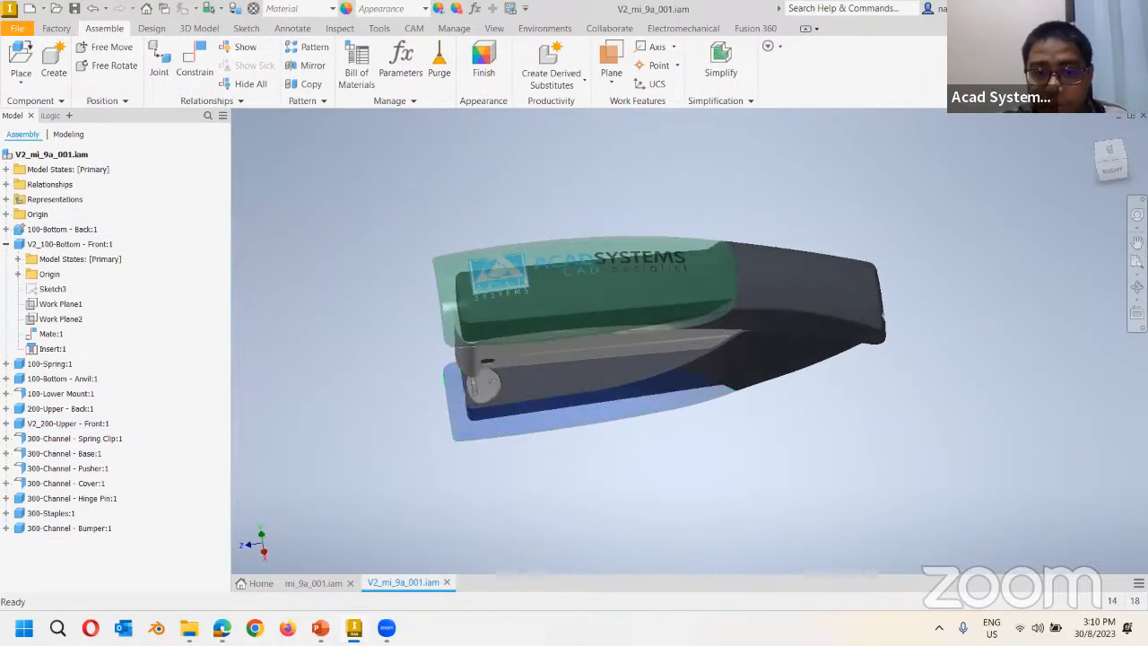
# Close both assembly tabs and reopen mi_9a_001.iam from the Chapter 09 folder.
pyautogui.click(446, 582)
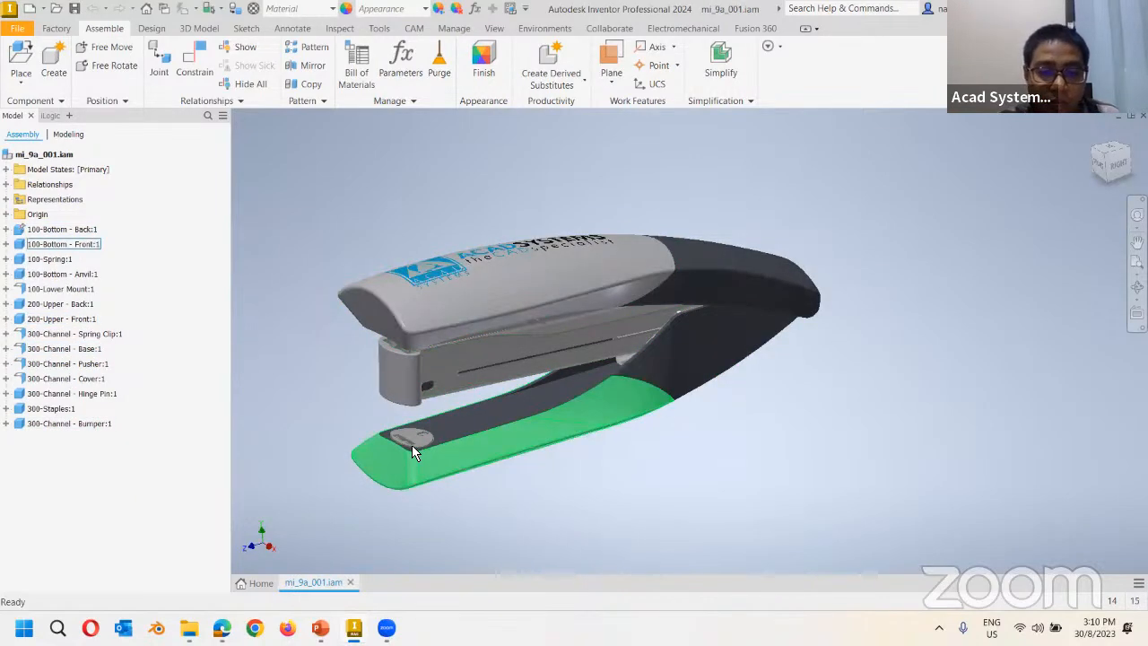
pyautogui.click(349, 582)
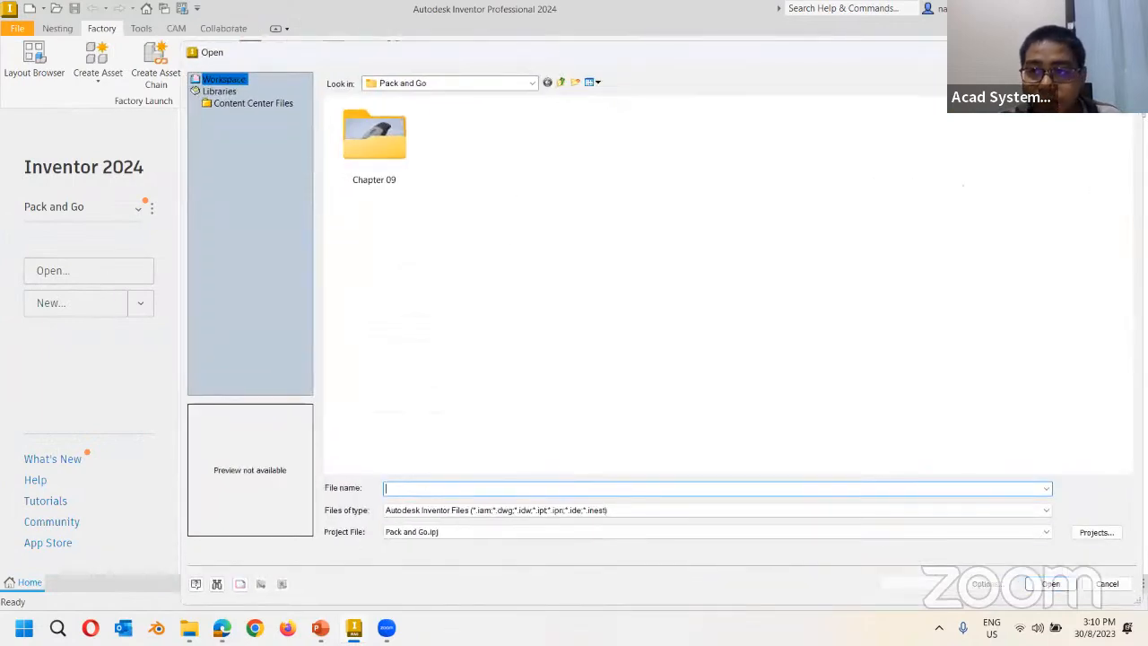
pyautogui.doubleClick(380, 161)
pyautogui.click(574, 174)
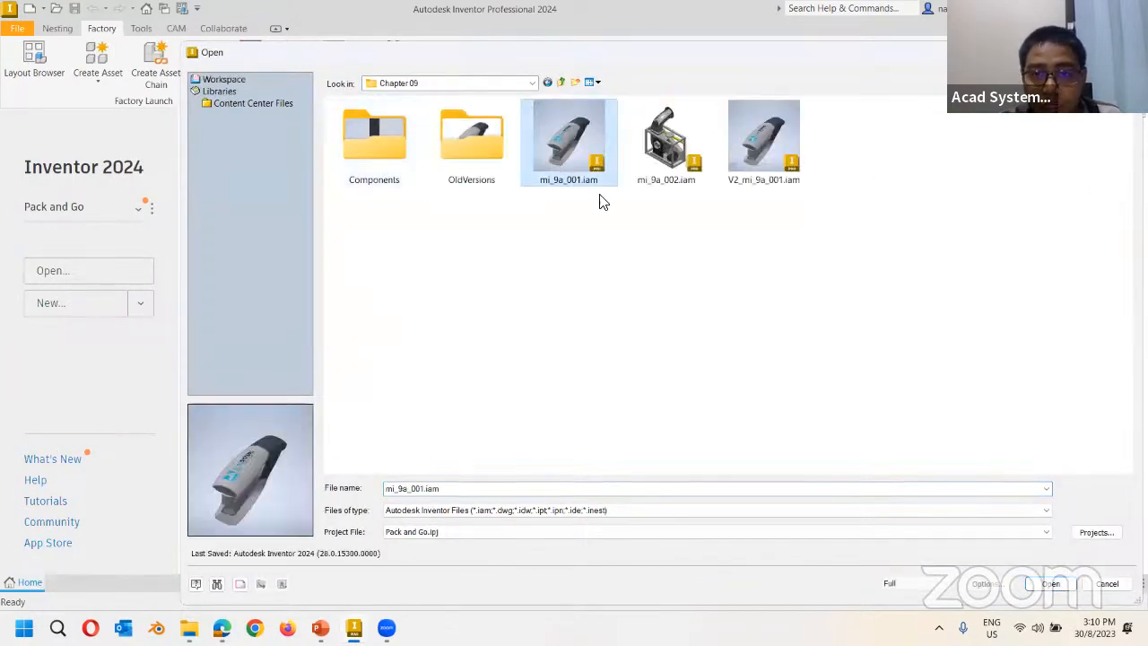
pyautogui.doubleClick(587, 159)
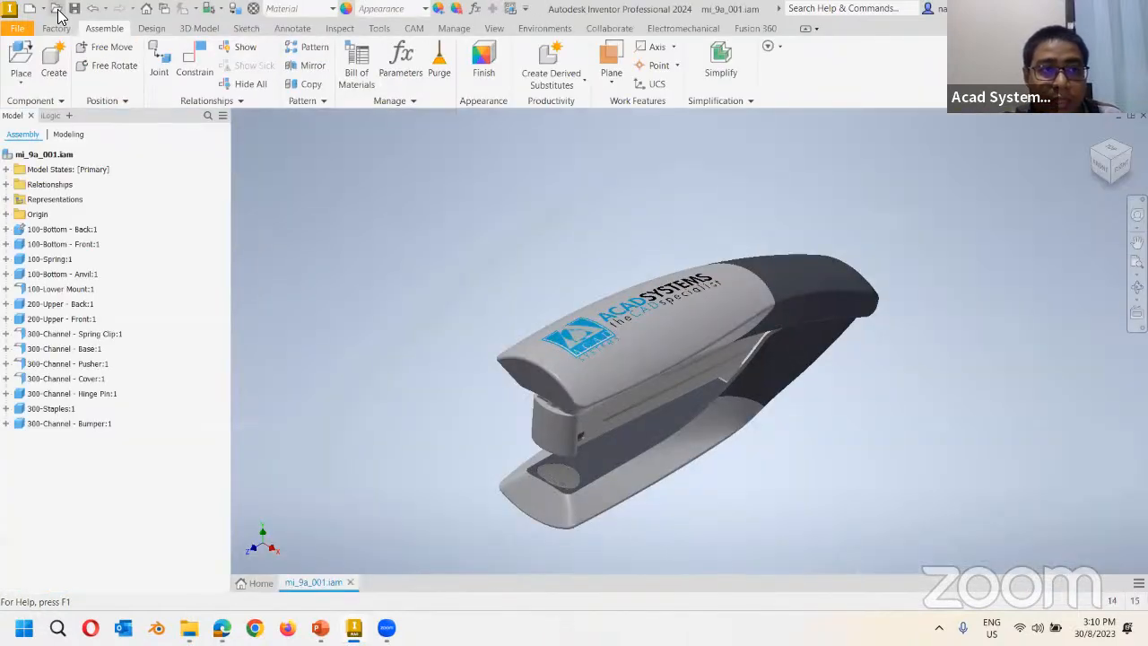
# Reopen V2_mi_9a_001.iam and check that its blue base and green cap were saved.
pyautogui.click(55, 8)
pyautogui.click(766, 140)
pyautogui.doubleClick(766, 140)
pyautogui.click(318, 583)
pyautogui.click(386, 583)
pyautogui.keyDown('shift'); pyautogui.moveTo(406, 374); pyautogui.dragTo(588, 361, button='middle'); pyautogui.keyUp('shift')
pyautogui.keyDown('shift'); pyautogui.moveTo(456, 295); pyautogui.dragTo(331, 346, button='middle'); pyautogui.keyUp('shift')
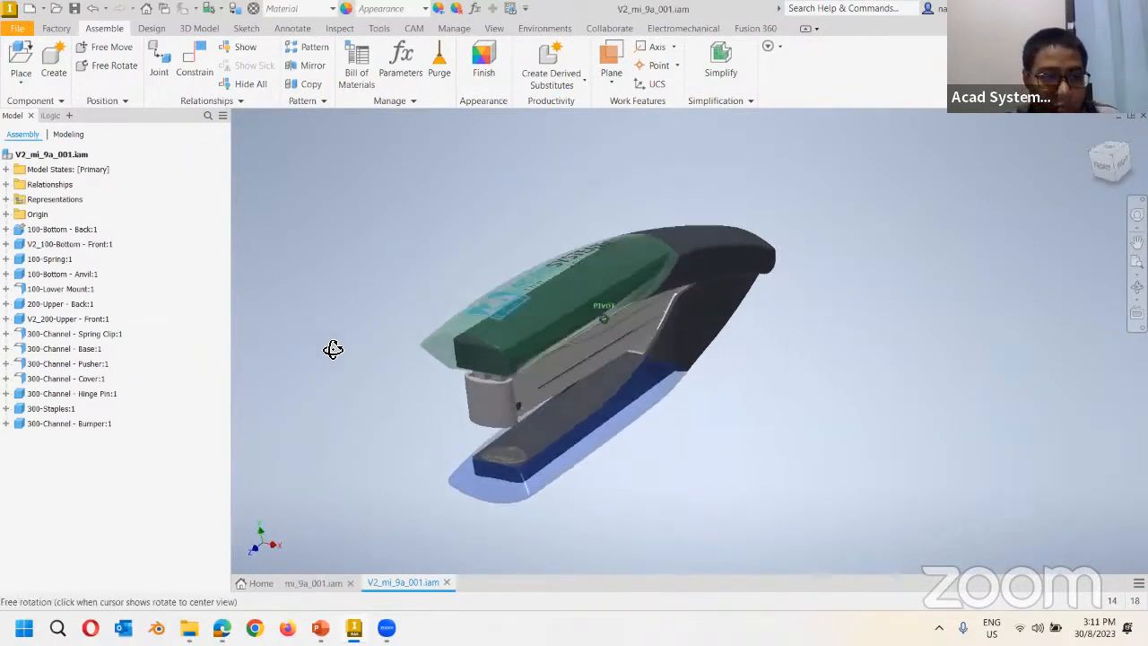
# Locate the 100-Bottom - Anvil:1 part among the base, spring and anvil browser entries.
pyautogui.click(46, 246)
pyautogui.click(63, 259)
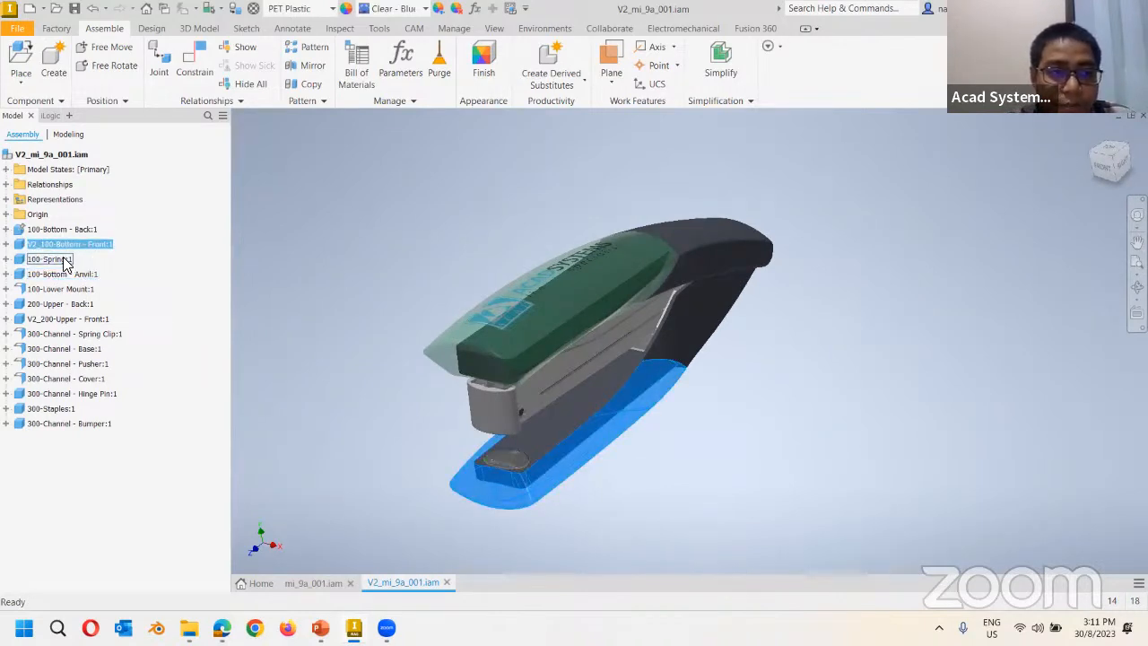
pyautogui.click(58, 275)
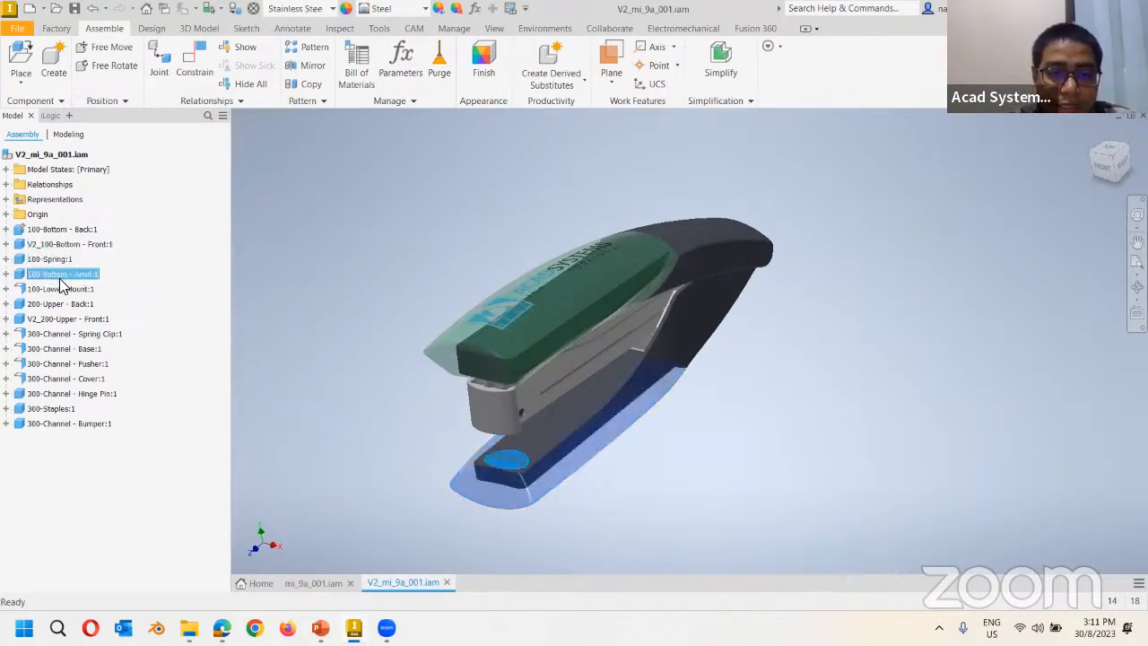
pyautogui.click(318, 289)
pyautogui.click(81, 276)
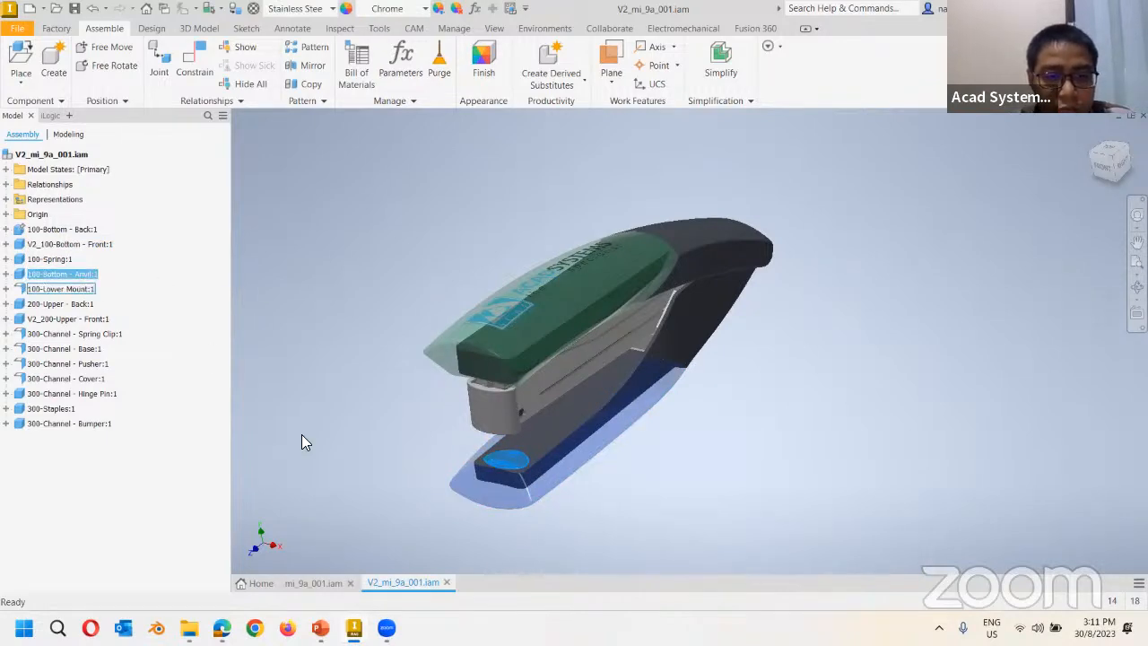
pyautogui.click(314, 583)
pyautogui.click(392, 583)
pyautogui.click(301, 345)
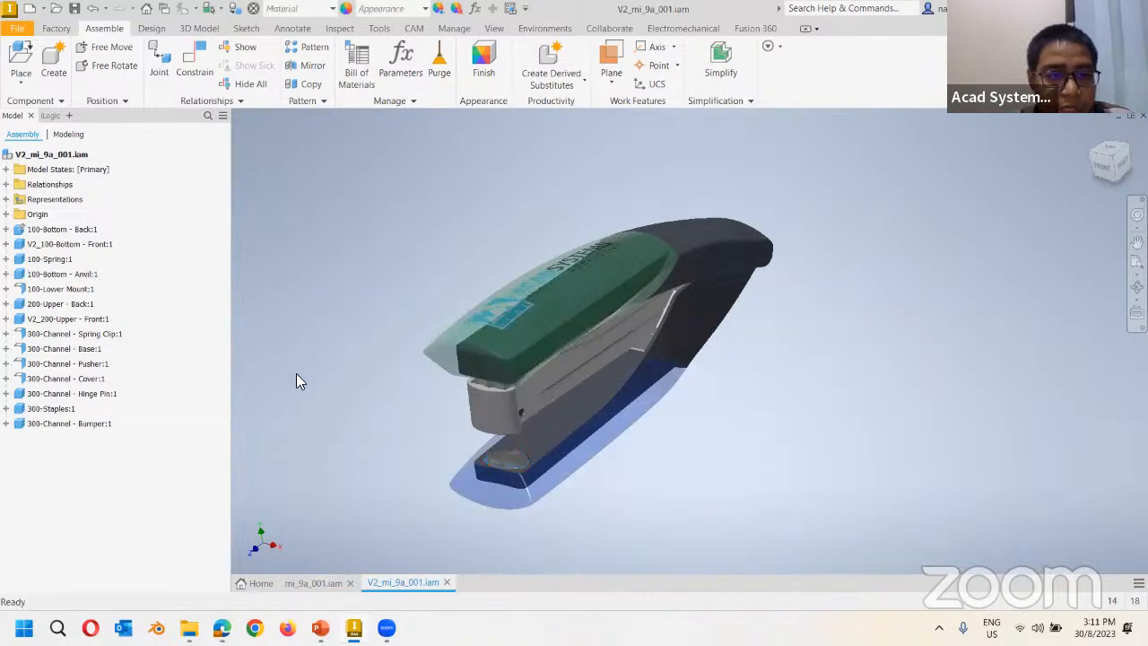
# Edit the anvil part in place and set its material to Gold.
pyautogui.rightClick(53, 279)
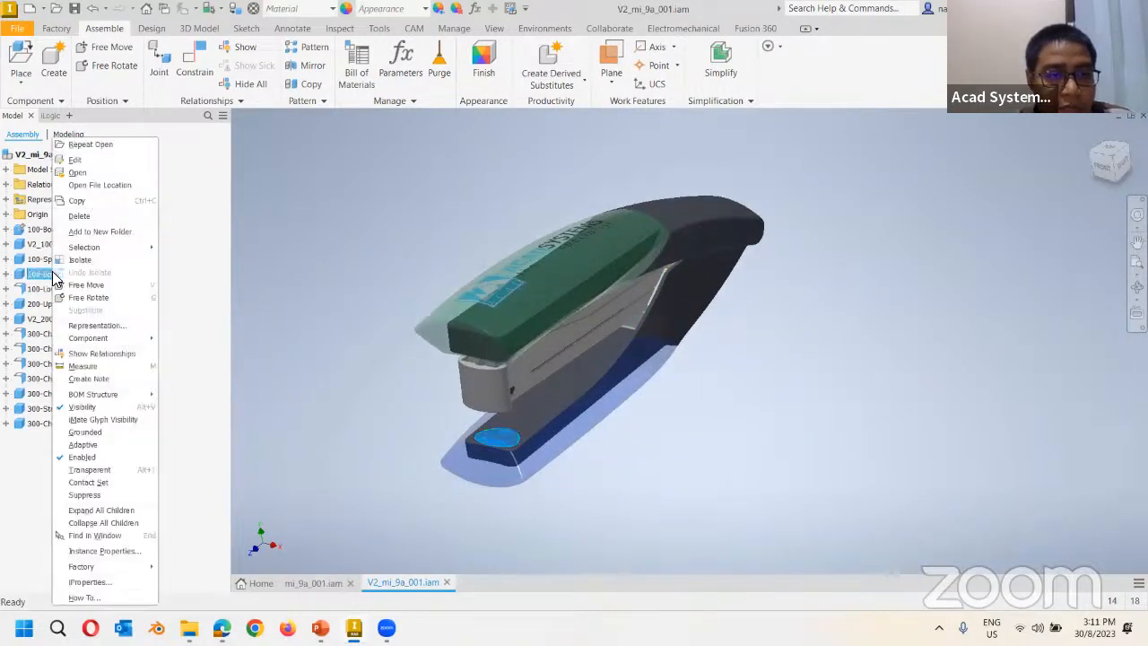
pyautogui.click(84, 161)
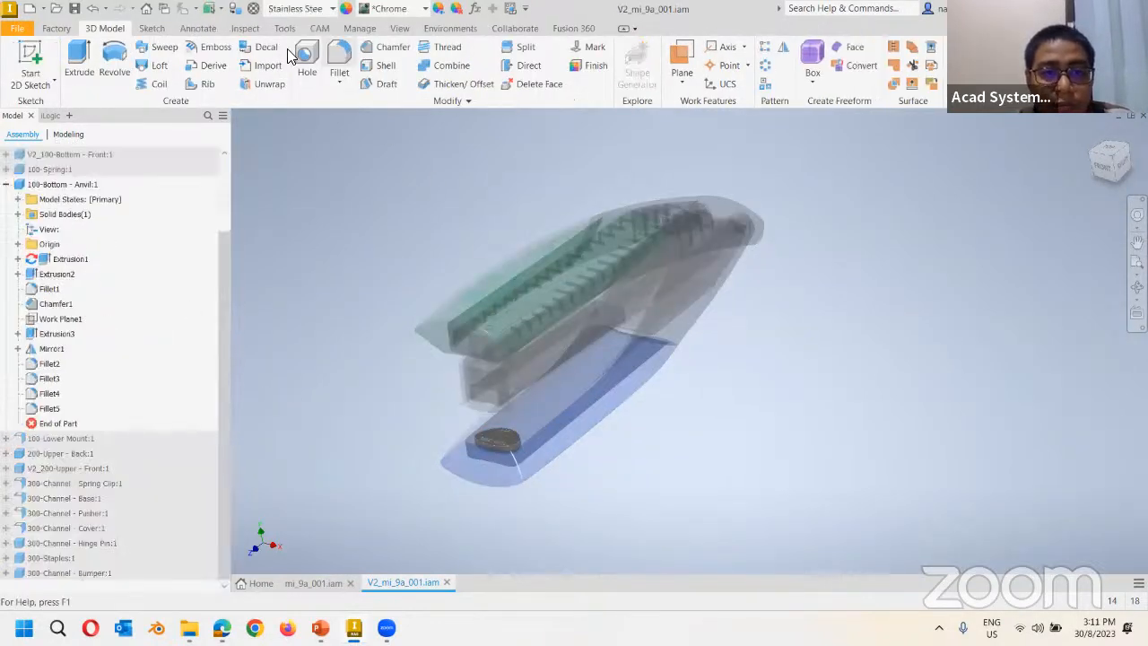
pyautogui.click(296, 8)
pyautogui.scroll(10, 327, 227)
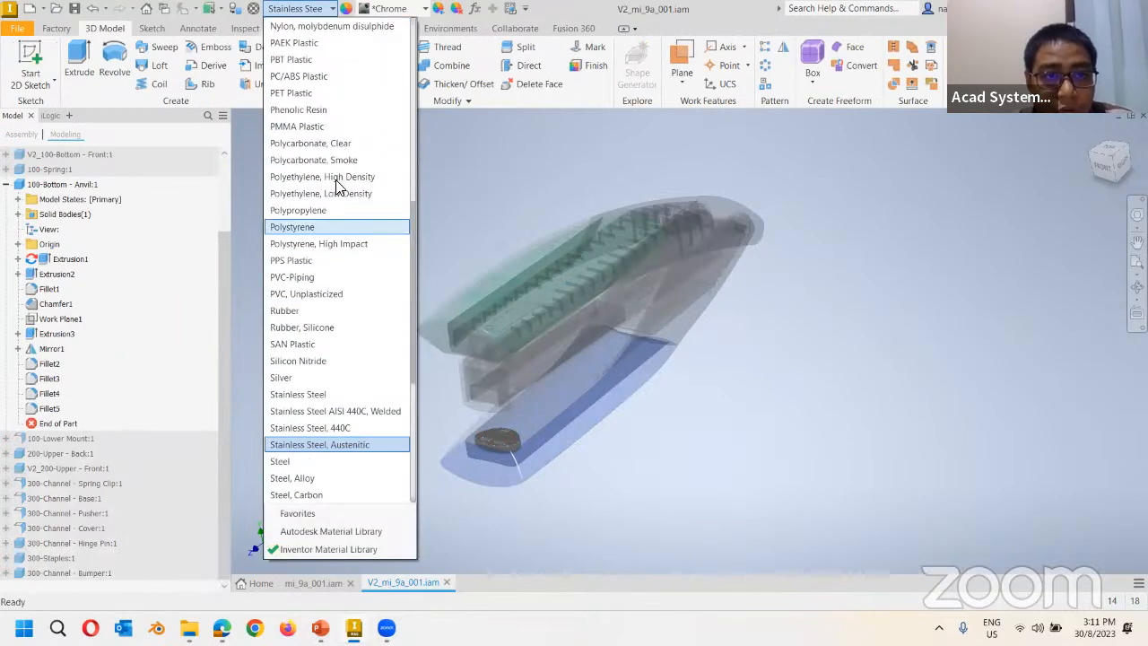
pyautogui.scroll(1, 328, 226)
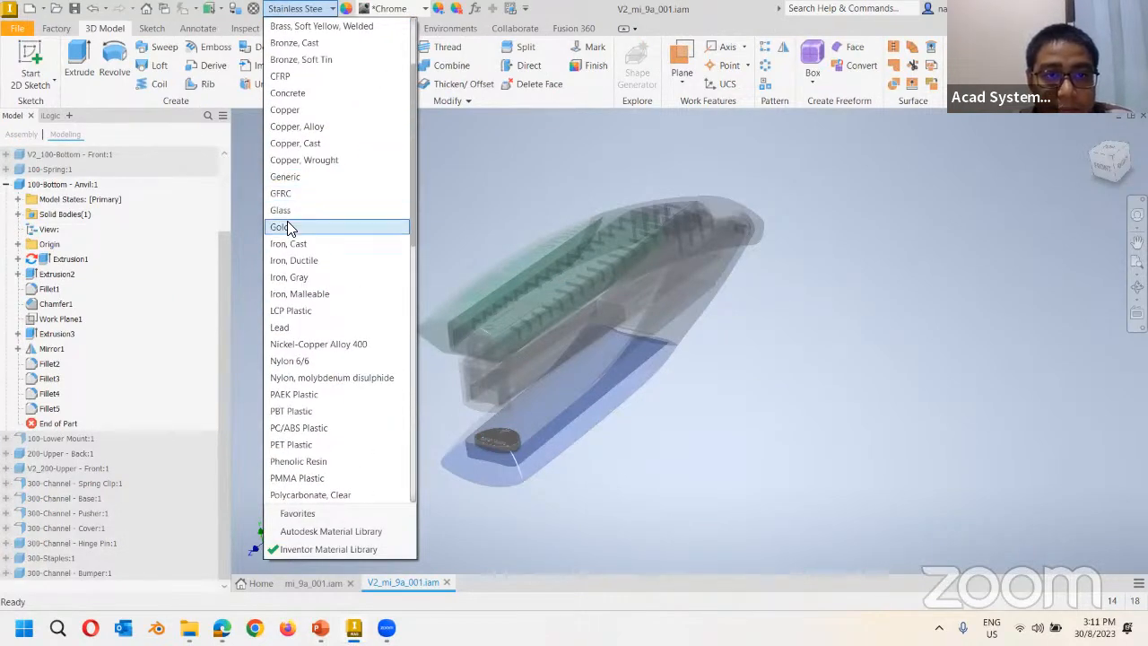
pyautogui.click(328, 225)
# Clear the anvil's appearance override so it shows as Gold.
pyautogui.click(412, 8)
pyautogui.scroll(8, 403, 34)
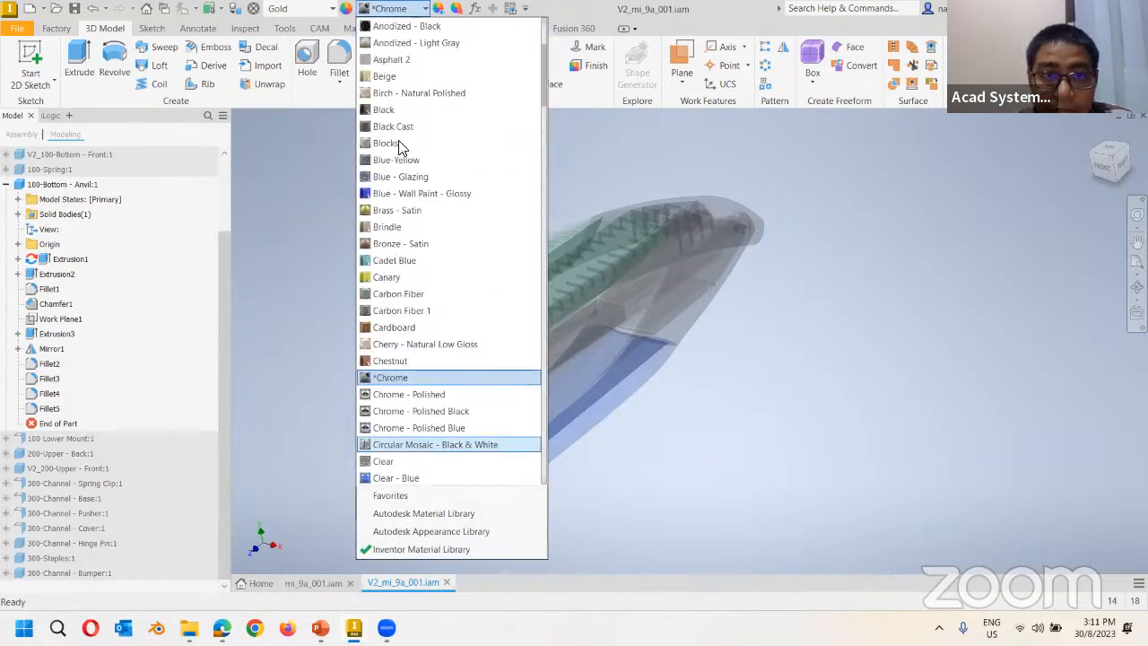
pyautogui.click(403, 26)
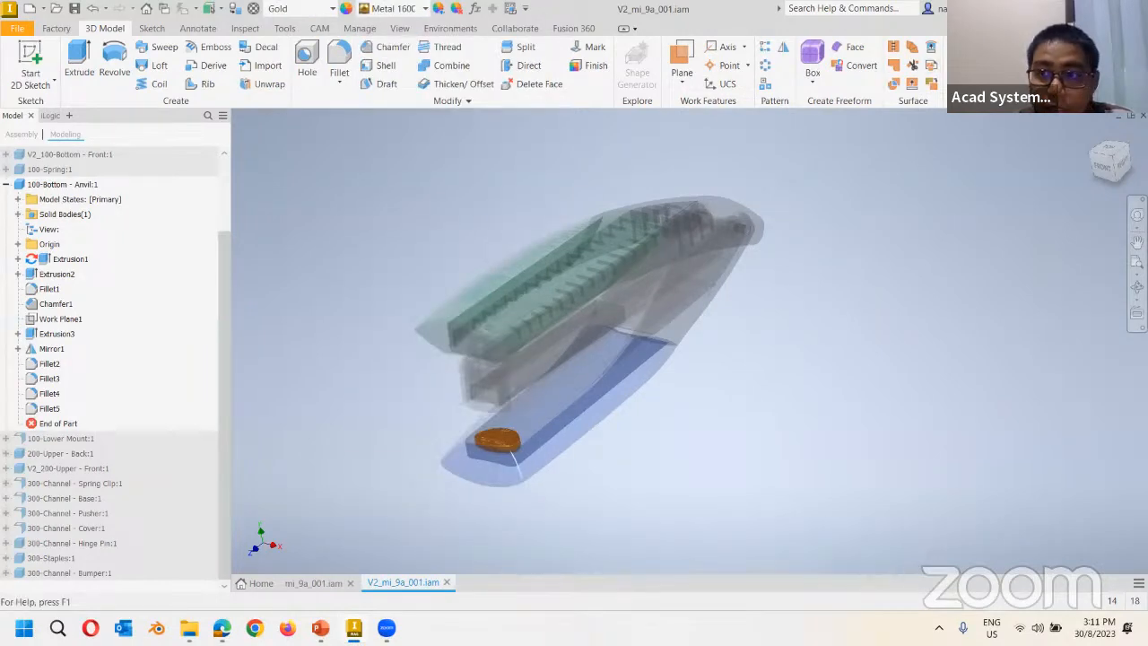
pyautogui.click(314, 583)
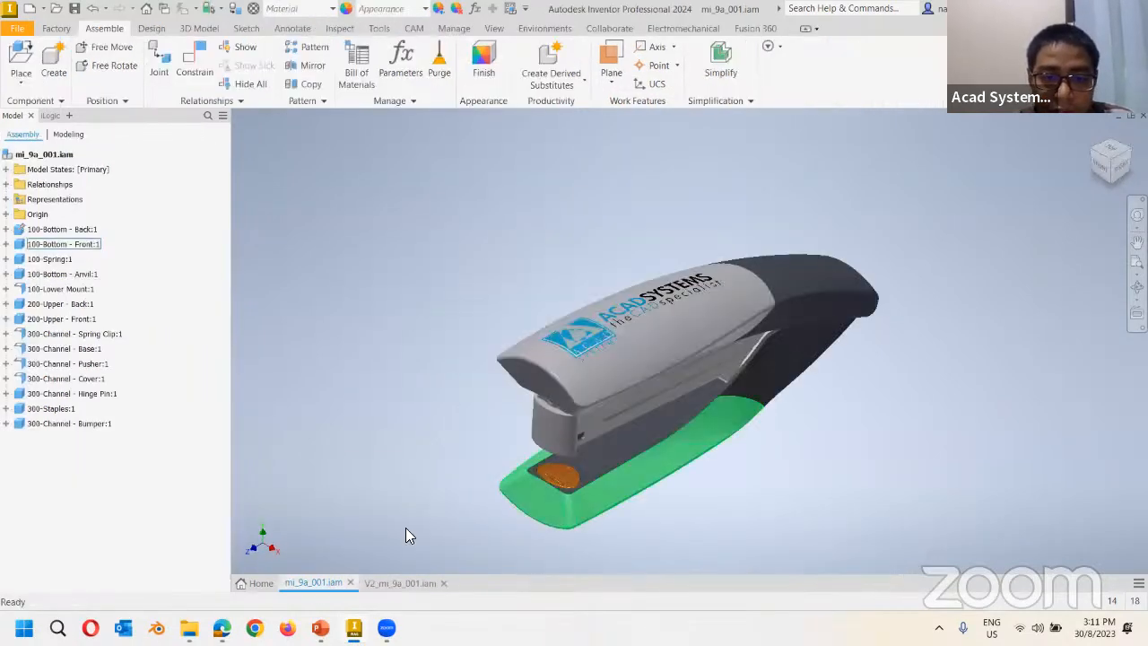
pyautogui.click(403, 583)
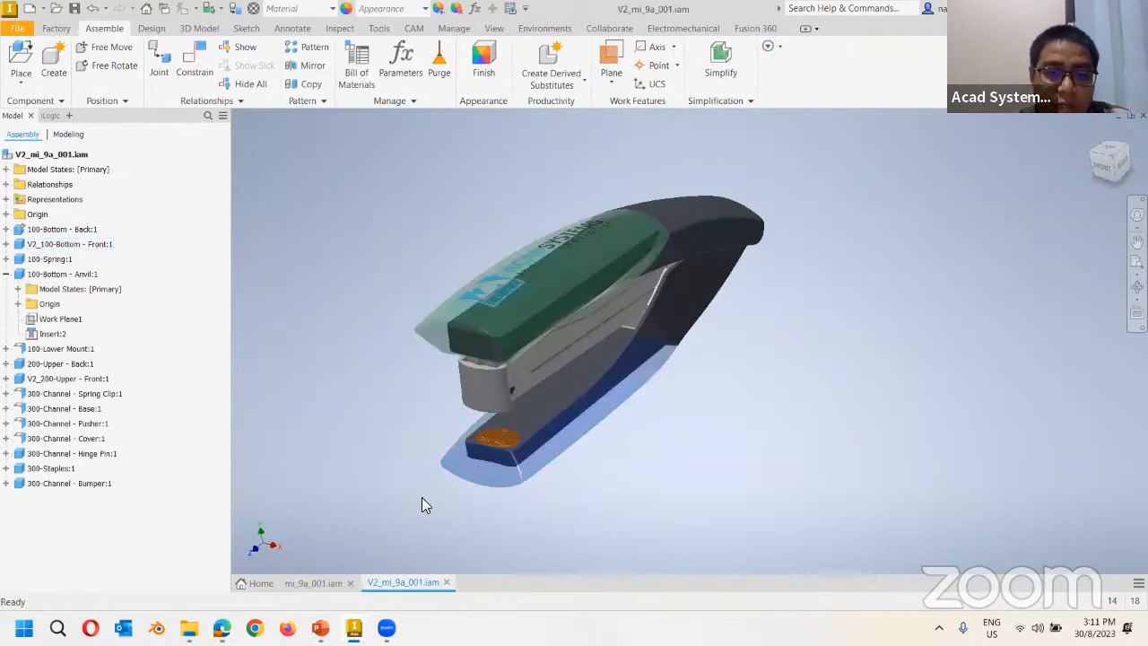
pyautogui.click(478, 462)
pyautogui.click(439, 311)
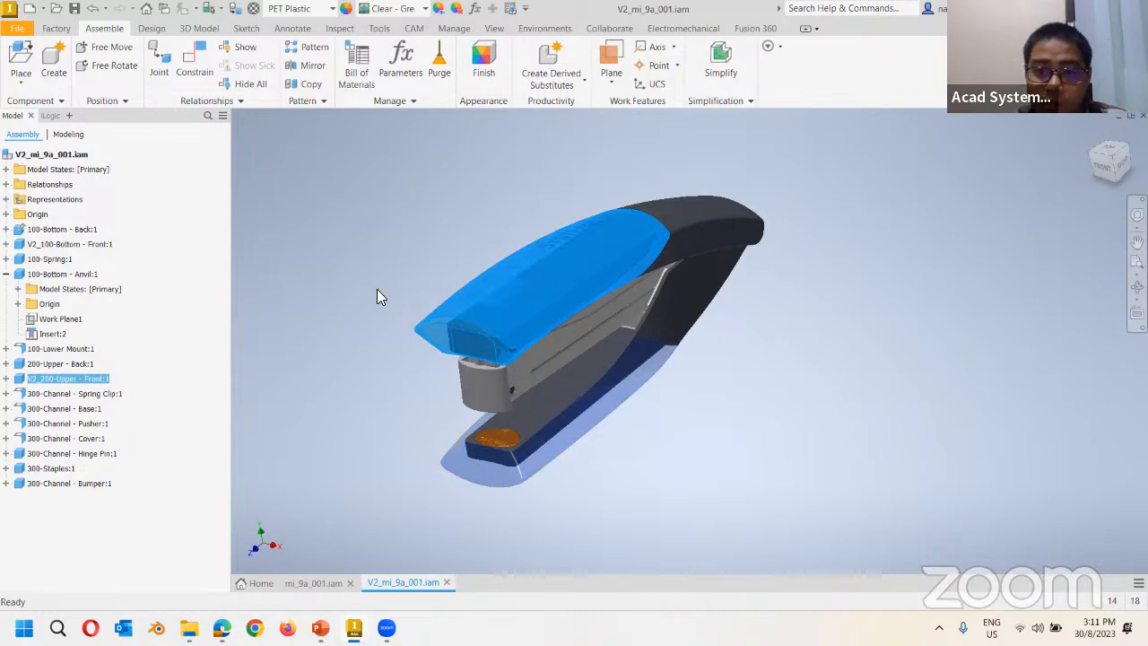
# Close V2_mi_9a_001.iam and mi_9a_001.iam, discarding changes to both.
pyautogui.click(447, 583)
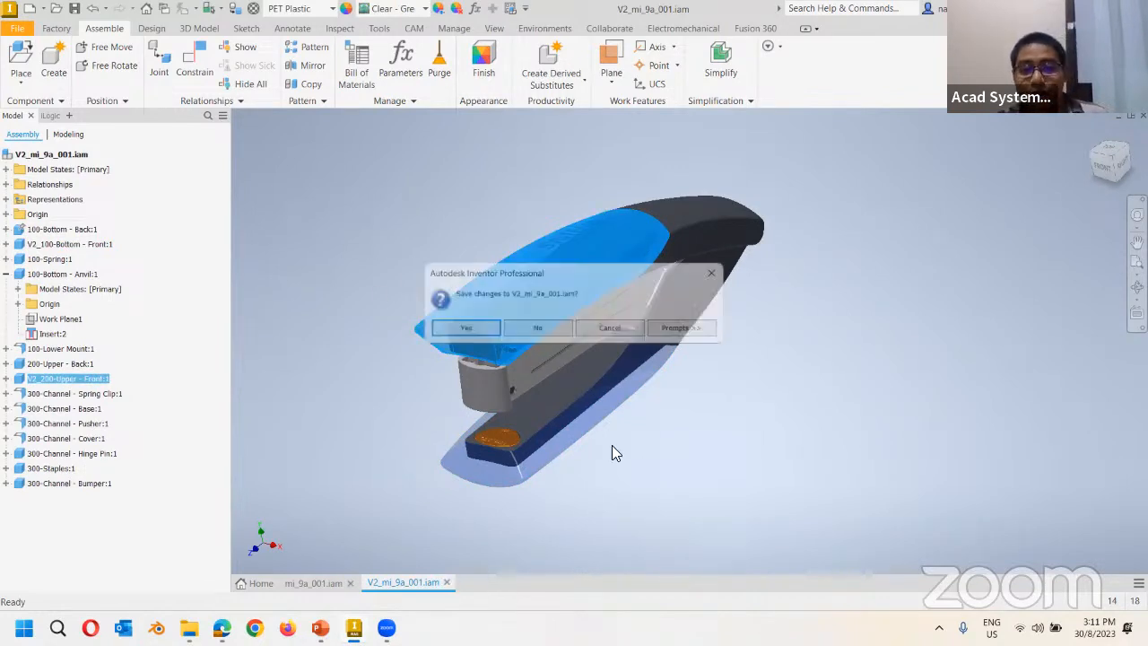
pyautogui.click(533, 329)
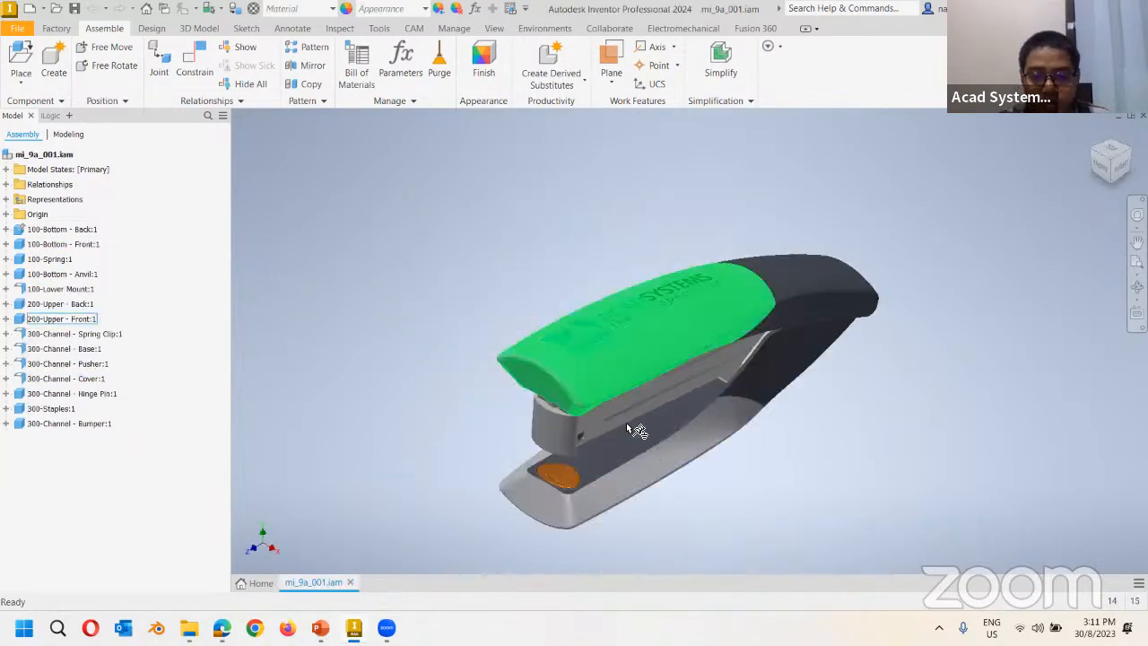
pyautogui.click(350, 582)
pyautogui.click(538, 330)
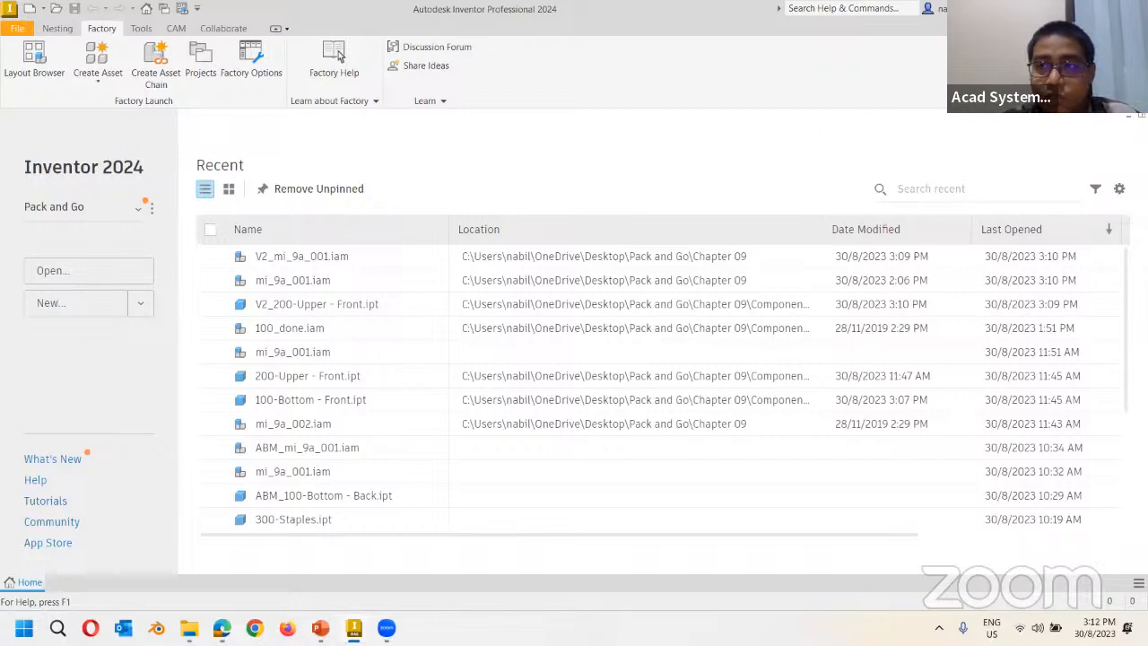
# Switch to the File Explorer window showing the Chapter 09 folder.
pyautogui.hotkey('alt', 'Tab')
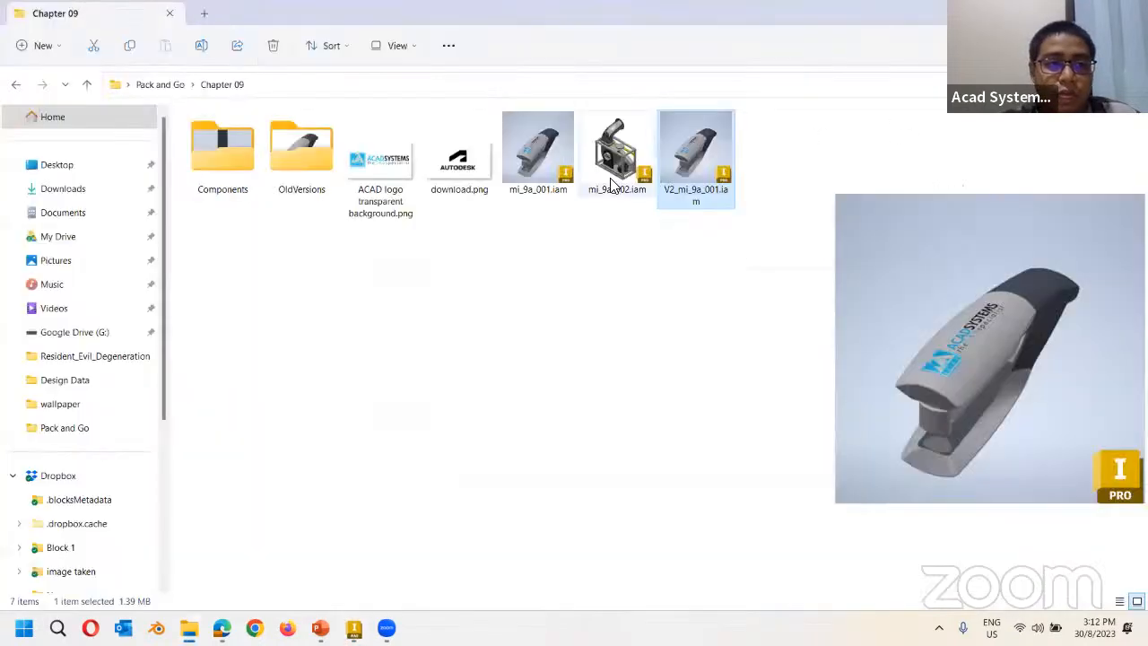
# Launch Pack and Go on V2_mi_9a_001.iam from Explorer's context menu, cancel it, and return to Inventor.
pyautogui.click(507, 274)
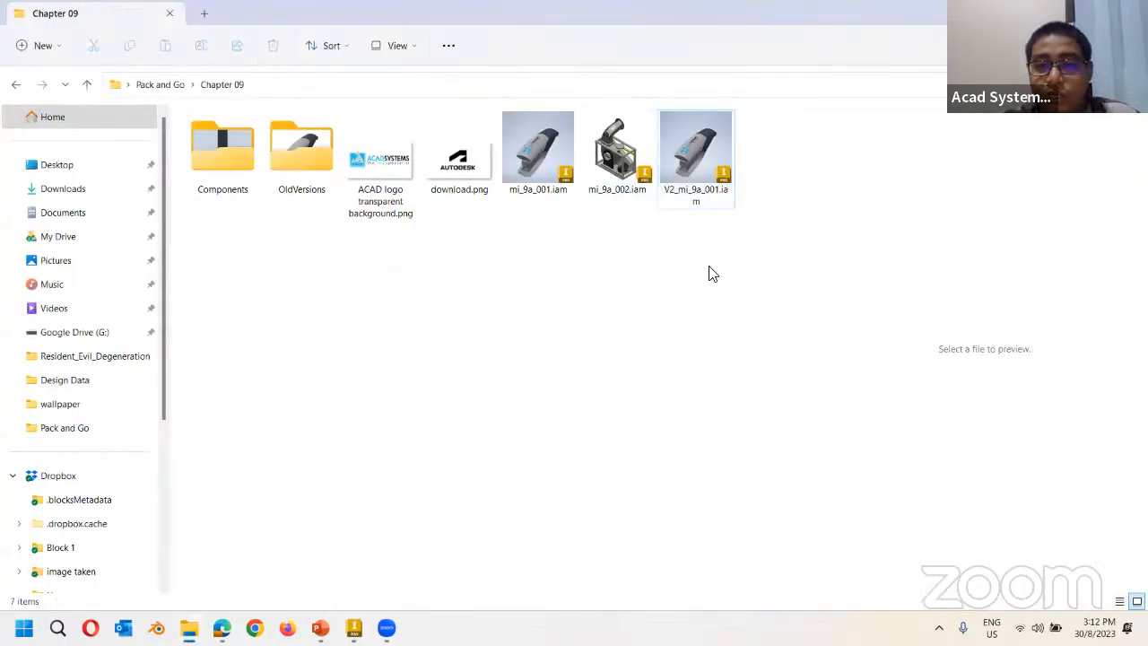
pyautogui.rightClick(692, 170)
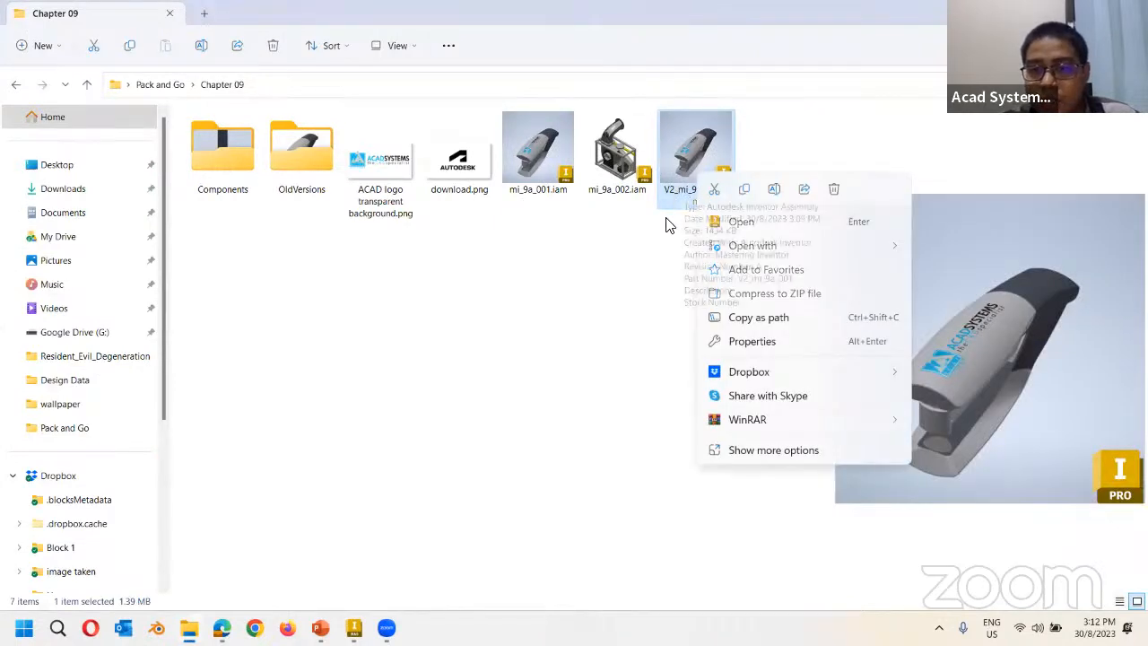
pyautogui.click(675, 171)
pyautogui.rightClick(688, 165)
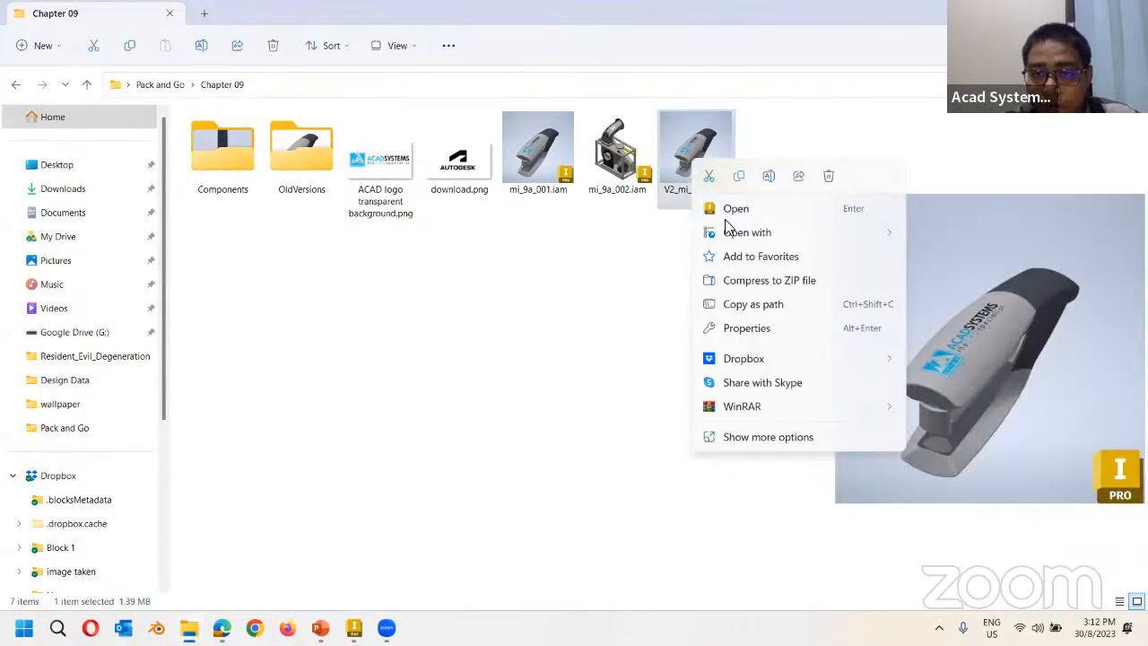
pyautogui.click(812, 436)
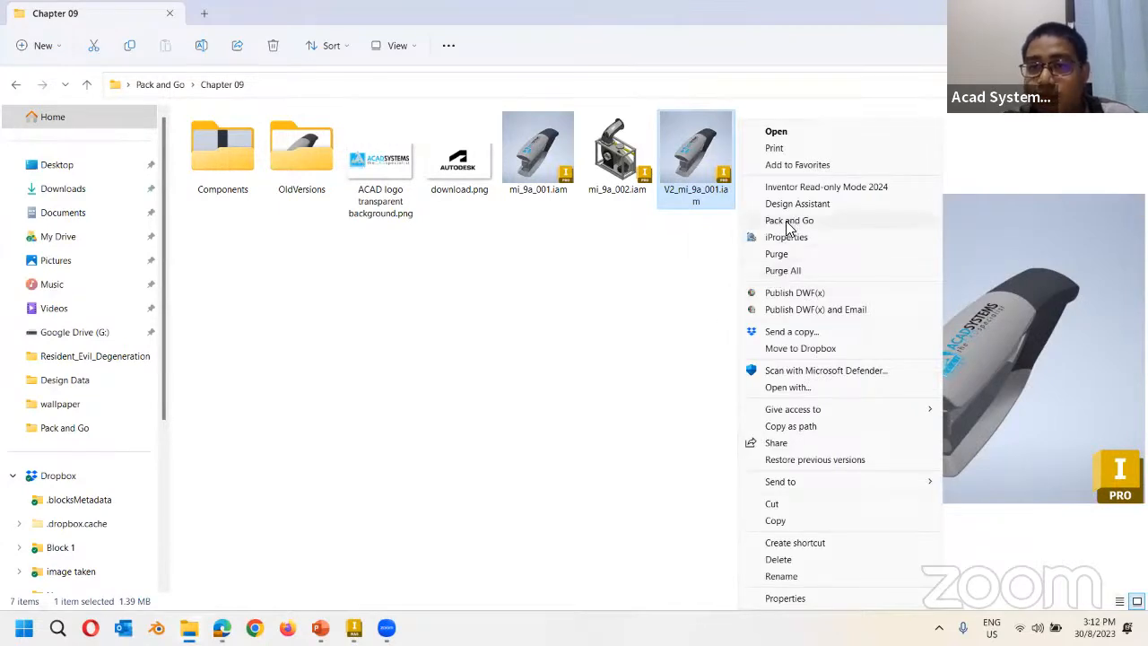
pyautogui.click(788, 222)
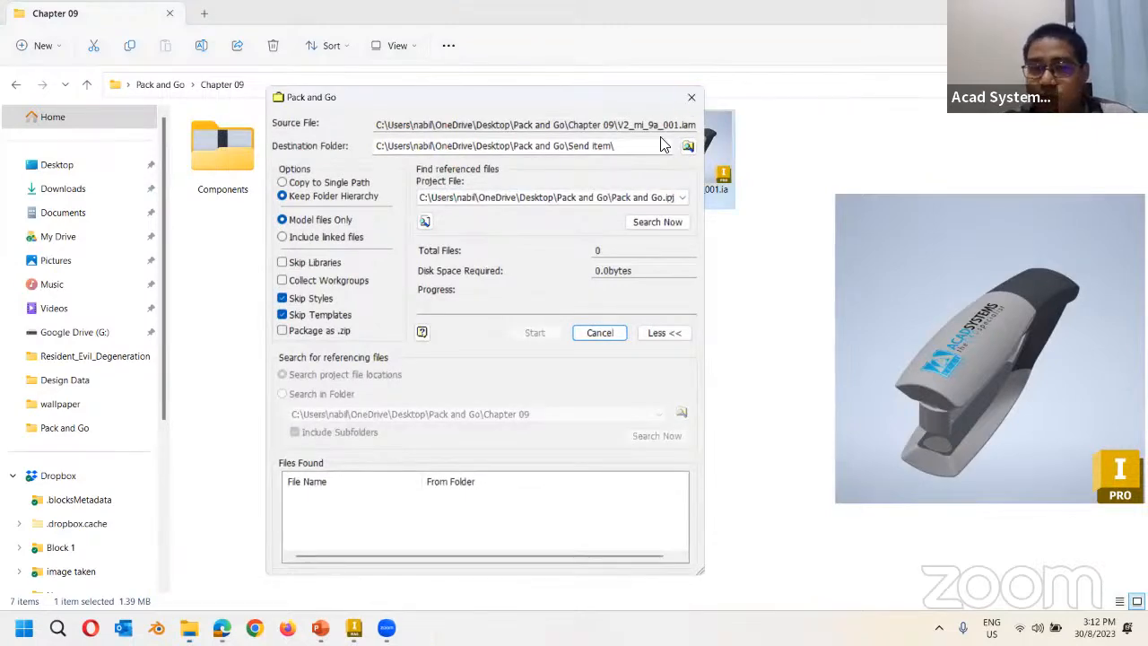
pyautogui.click(691, 98)
pyautogui.click(353, 628)
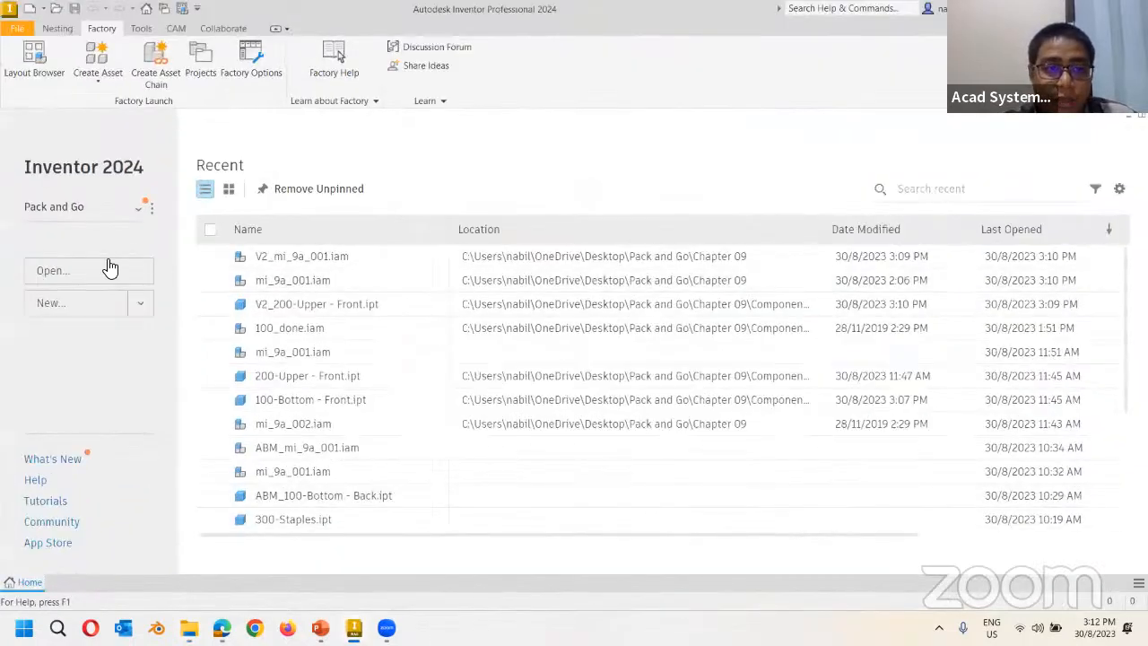
# Open mi_9a_001.iam and launch Pack and Go from File > Save As.
pyautogui.click(127, 271)
pyautogui.doubleClick(559, 161)
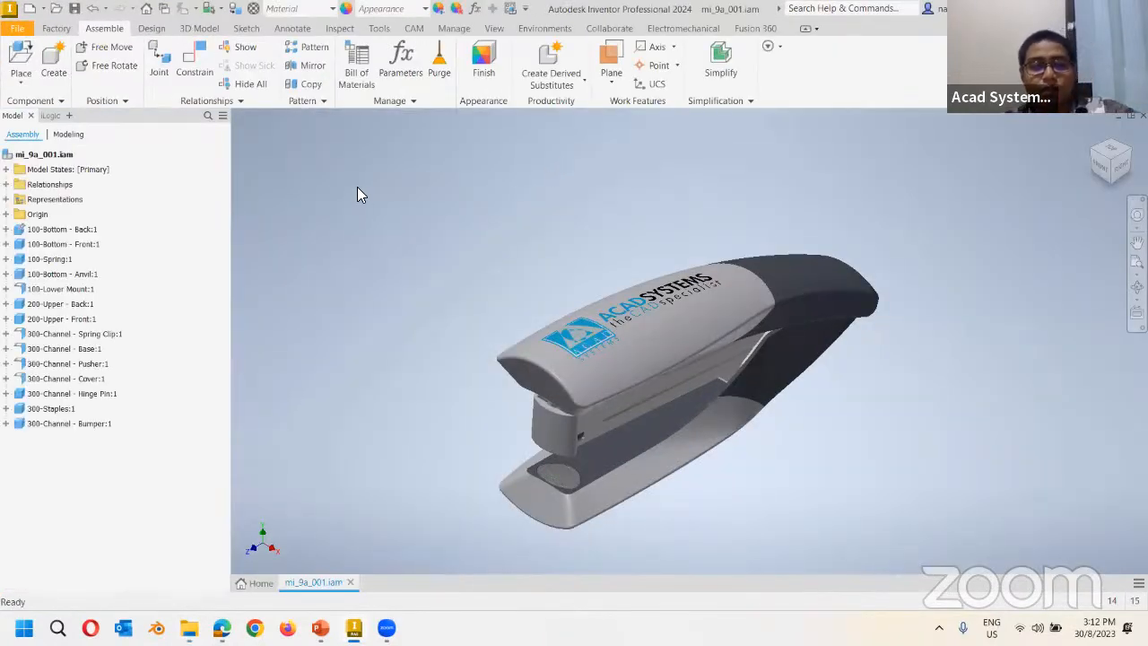
pyautogui.click(20, 28)
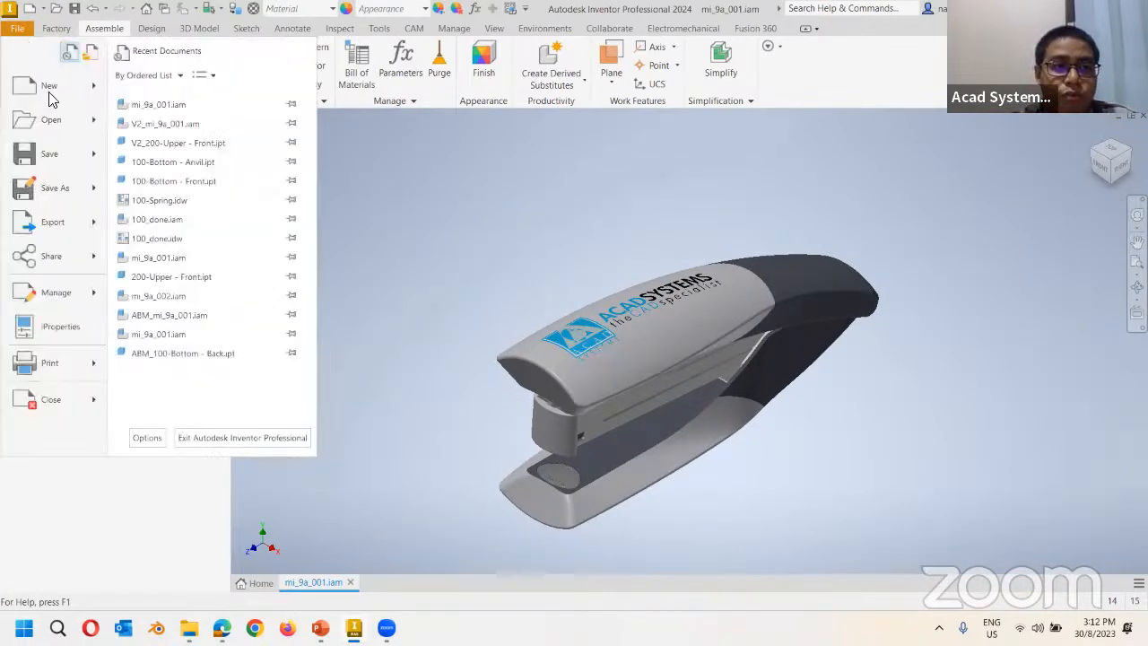
pyautogui.moveTo(95, 194)
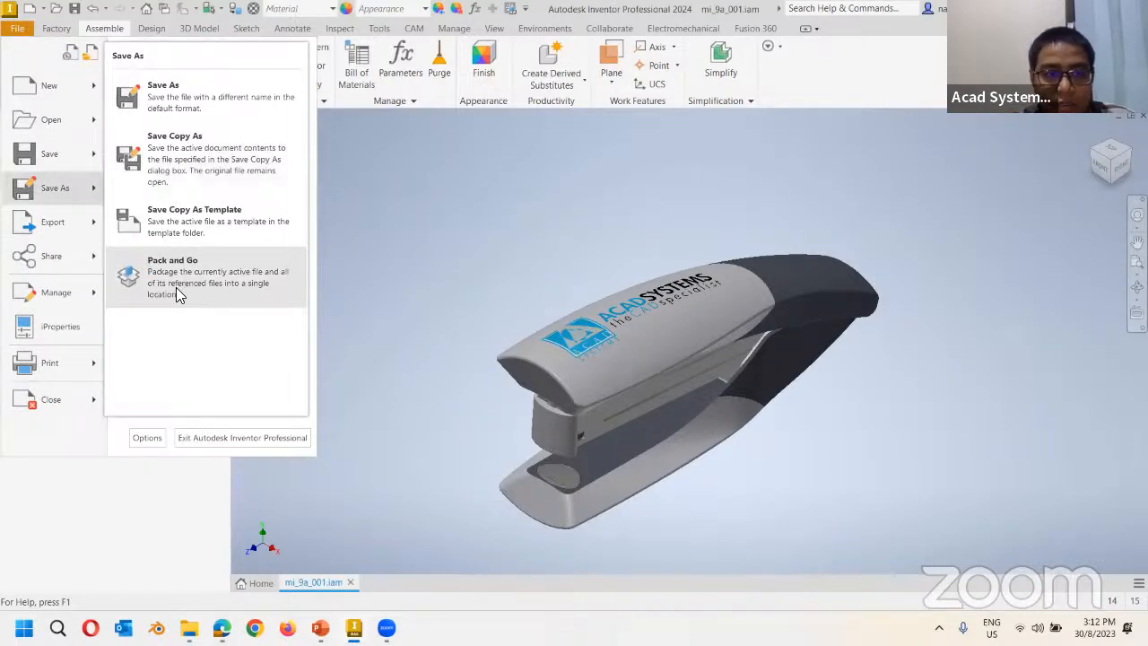
pyautogui.click(178, 290)
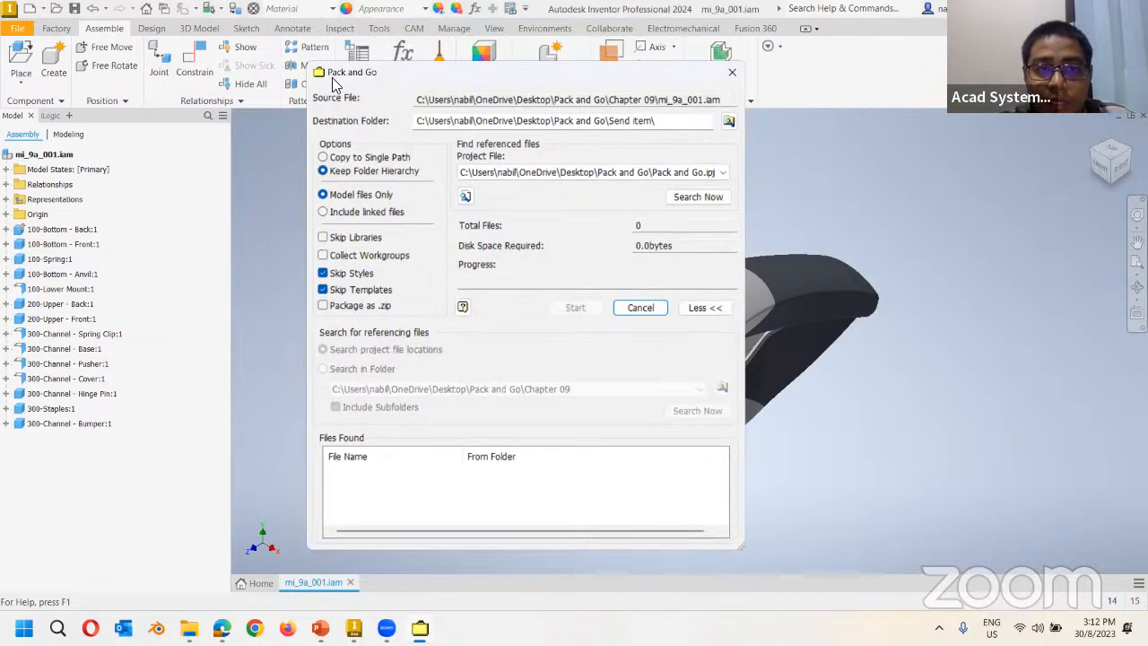
# Move the Pack and Go dialog clear of the stapler and bring the Chapter 09 Explorer window forward.
pyautogui.moveTo(348, 72); pyautogui.dragTo(311, 86)
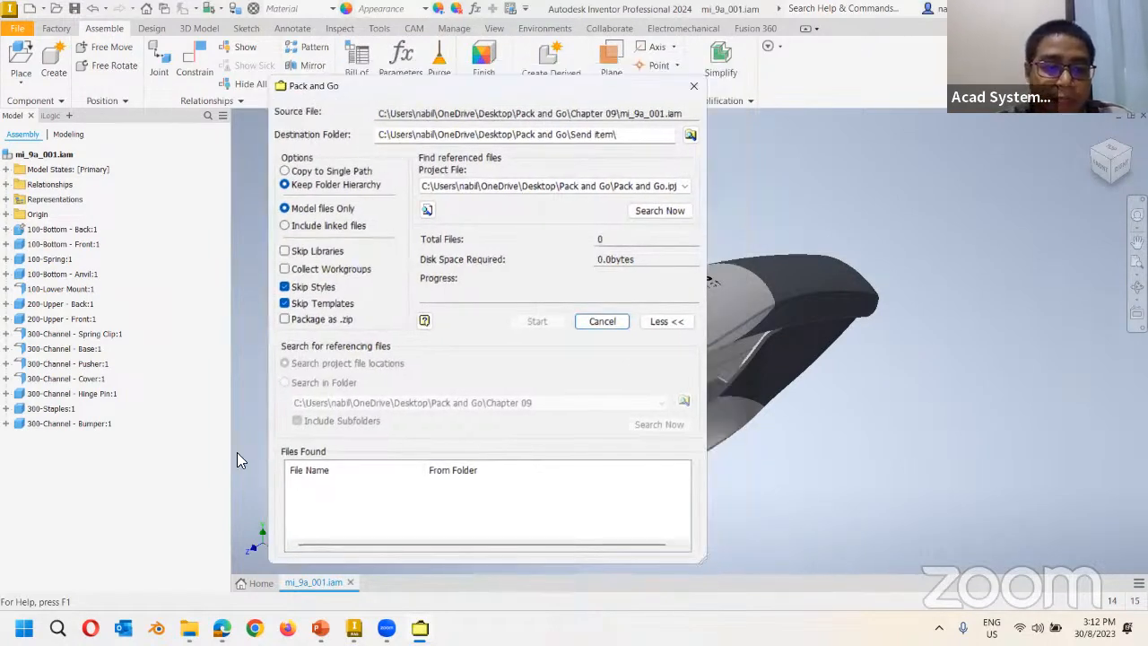
pyautogui.moveTo(224, 623)
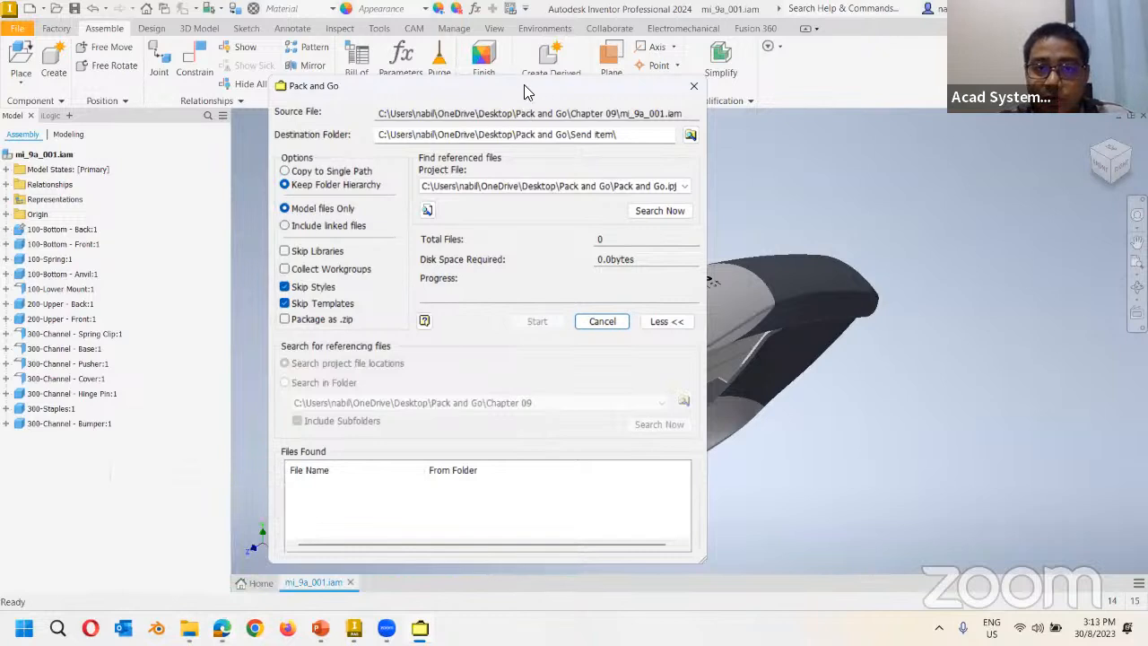
pyautogui.moveTo(531, 100); pyautogui.dragTo(875, 542)
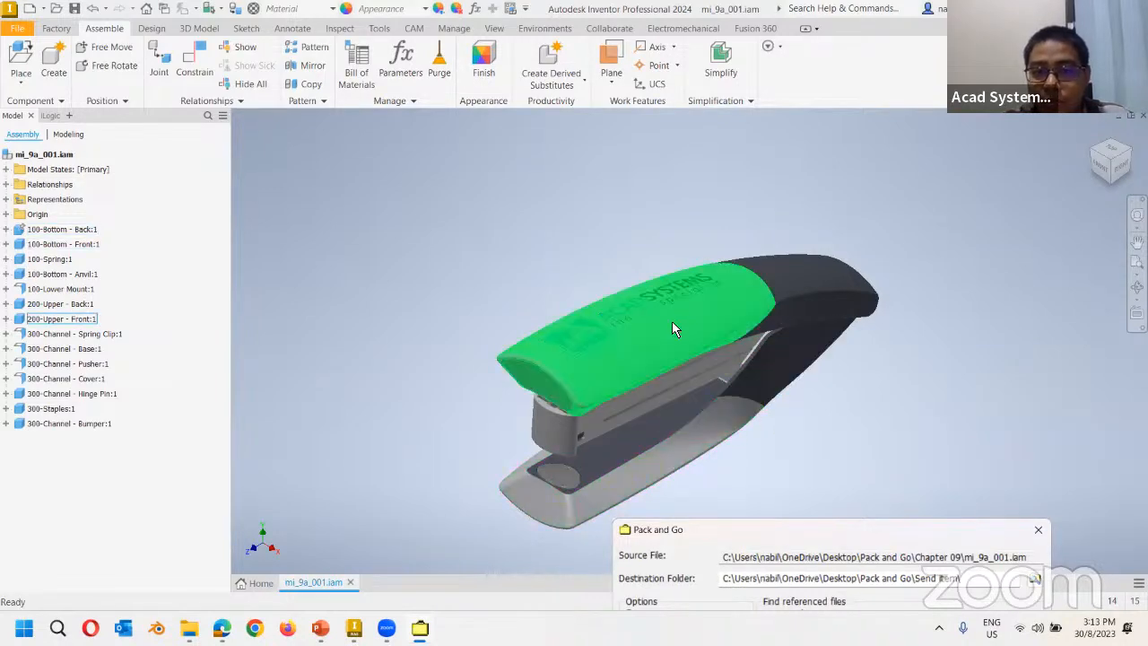
pyautogui.moveTo(742, 529); pyautogui.dragTo(510, 107)
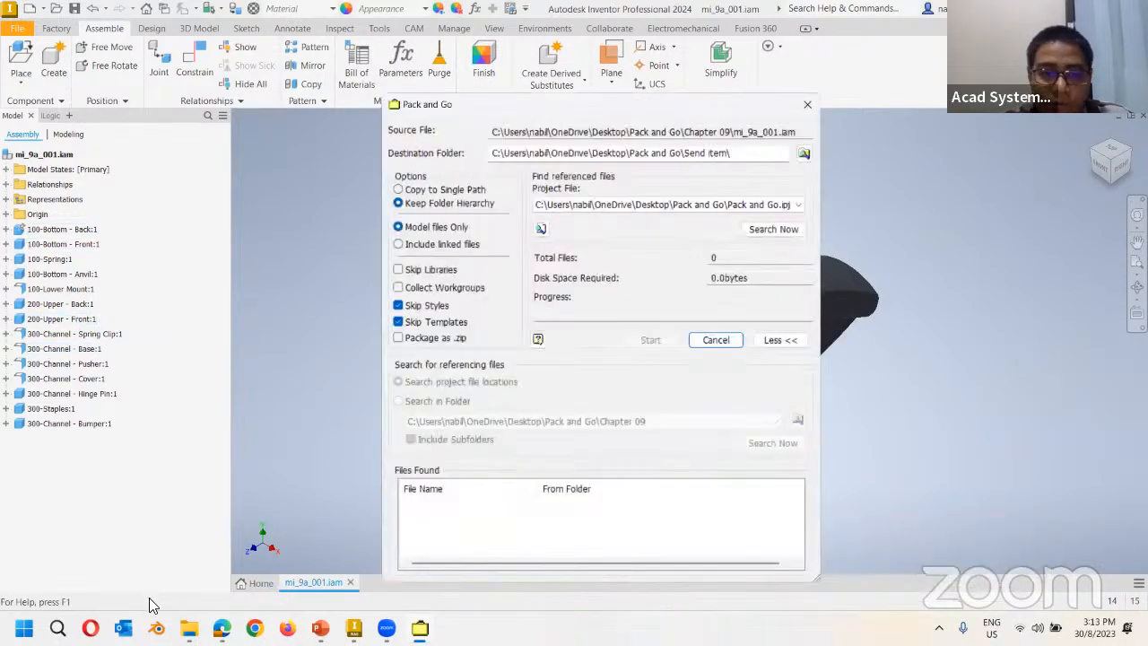
pyautogui.click(189, 628)
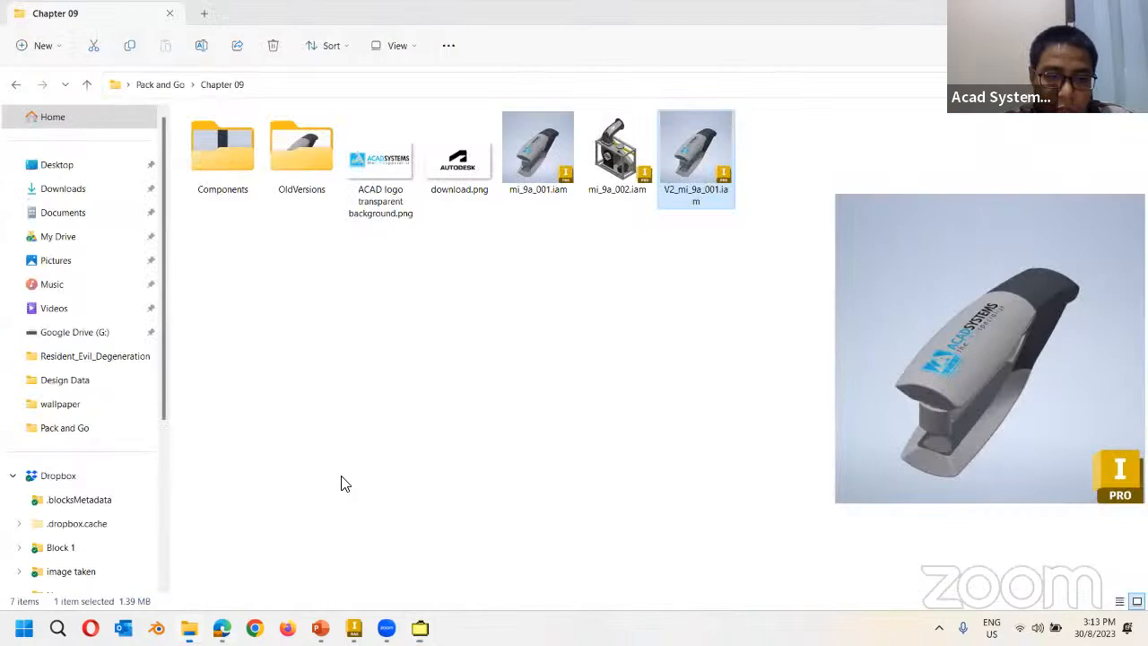
pyautogui.doubleClick(237, 172)
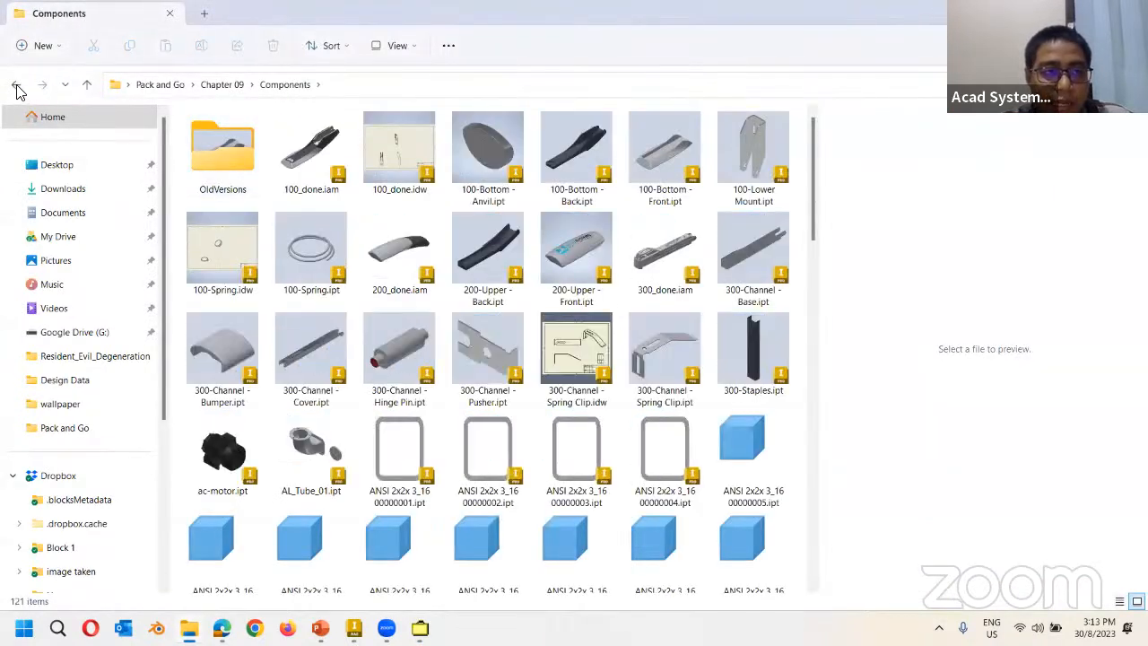
pyautogui.click(15, 84)
pyautogui.click(617, 154)
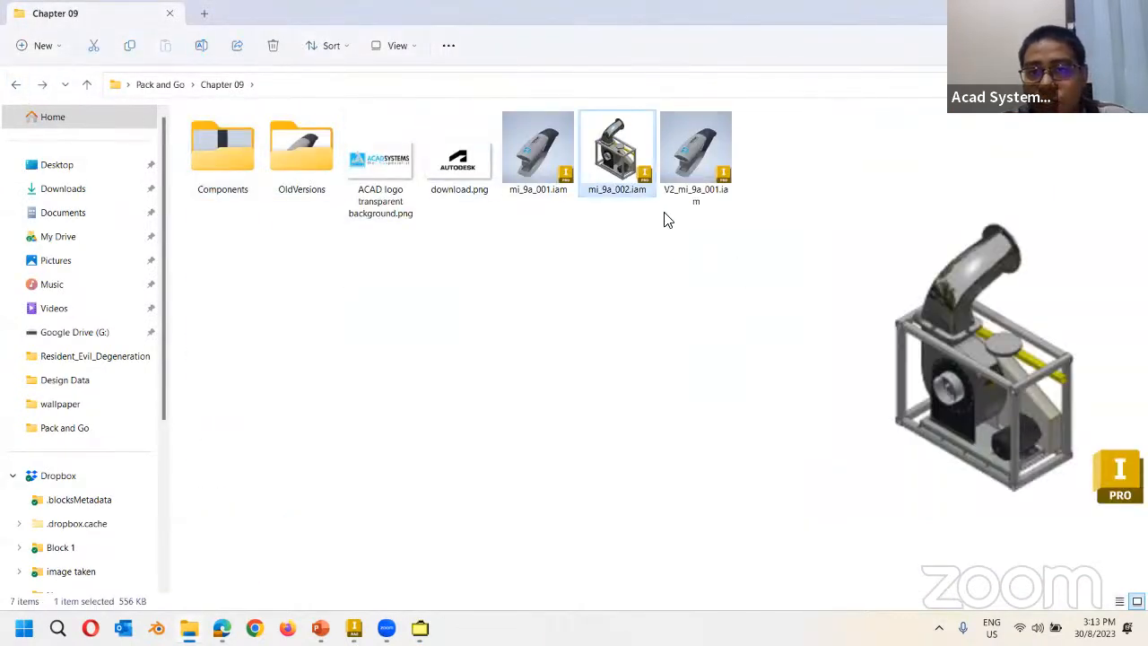
pyautogui.doubleClick(238, 176)
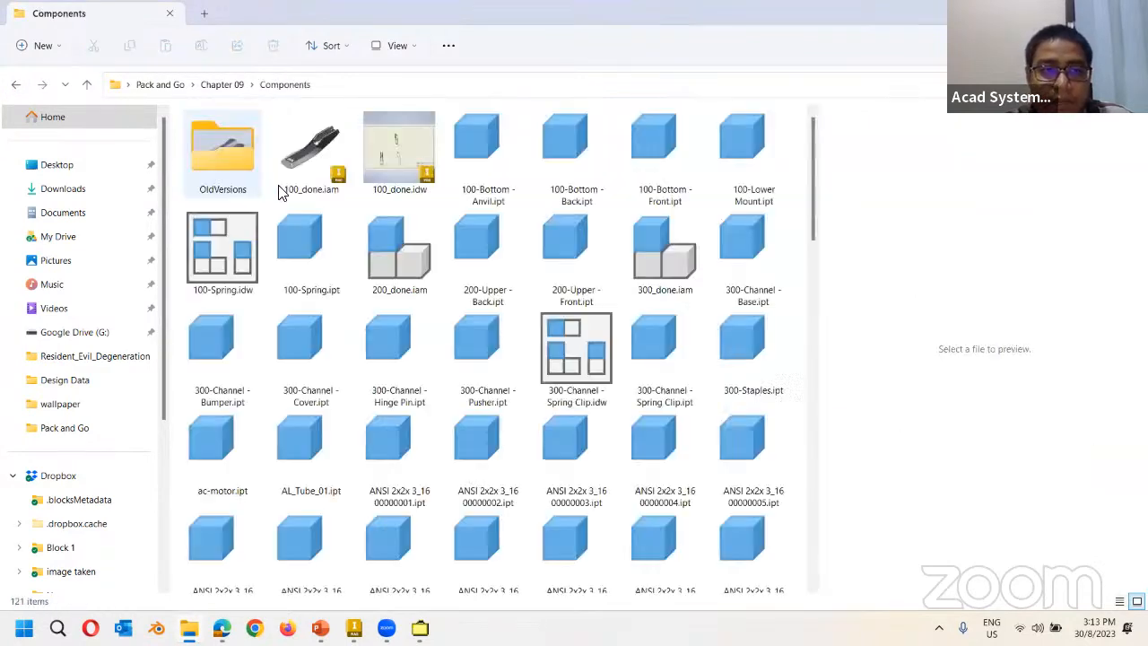
pyautogui.scroll(-3, 805, 238)
pyautogui.moveTo(810, 288); pyautogui.dragTo(804, 410)
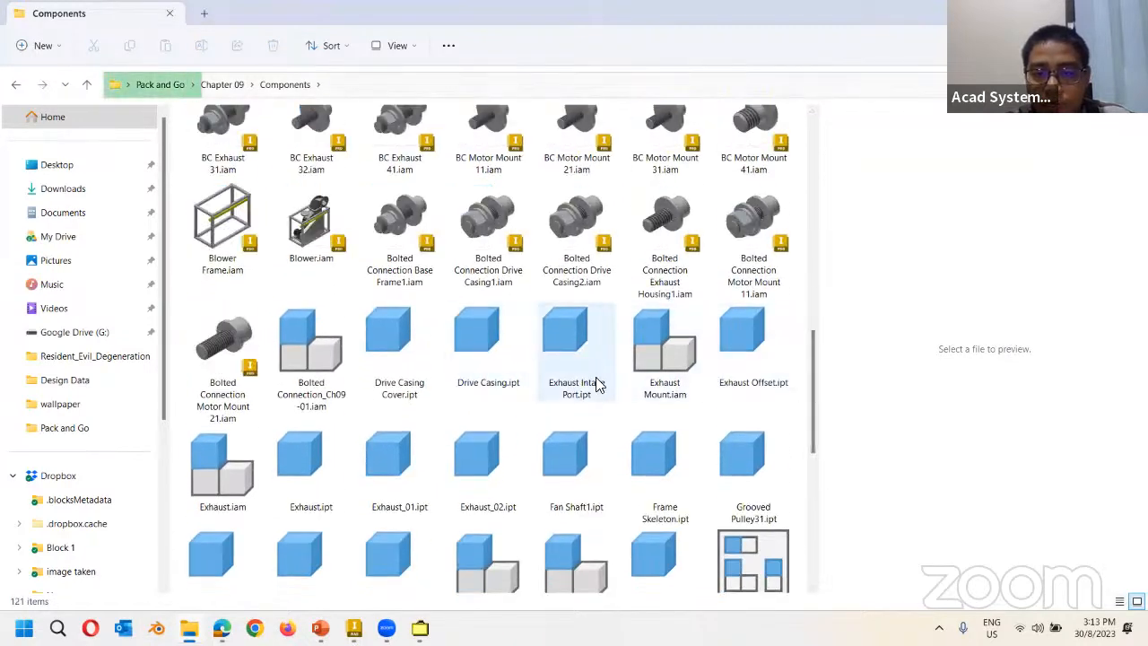
pyautogui.scroll(-6, 482, 508)
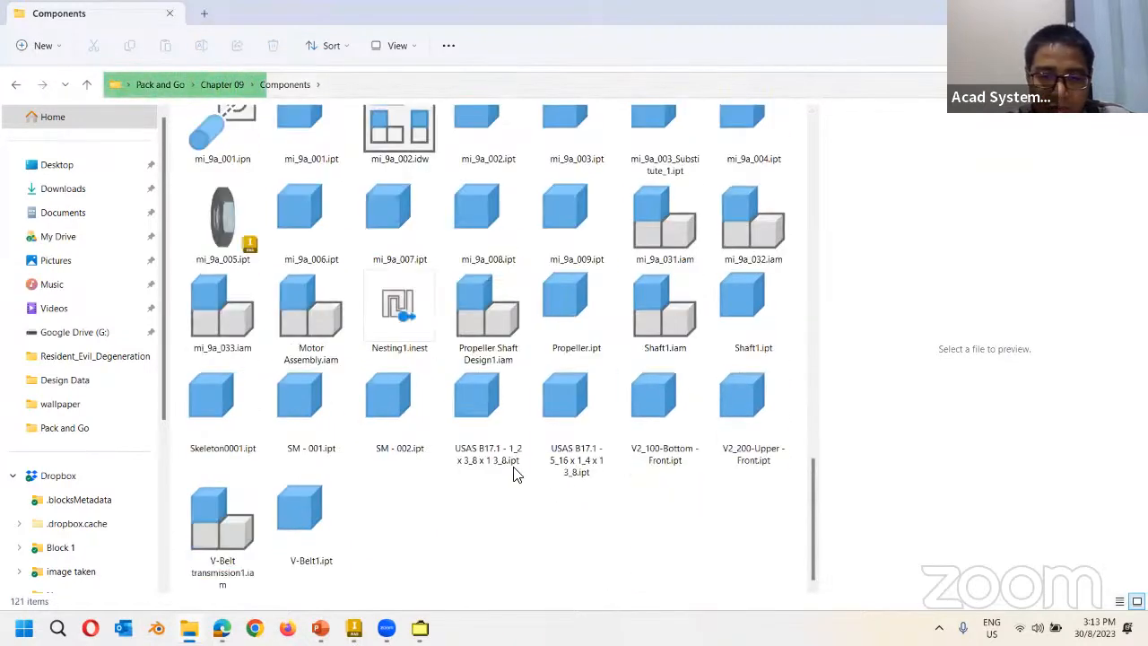
pyautogui.scroll(12, 583, 429)
pyautogui.scroll(3, 675, 399)
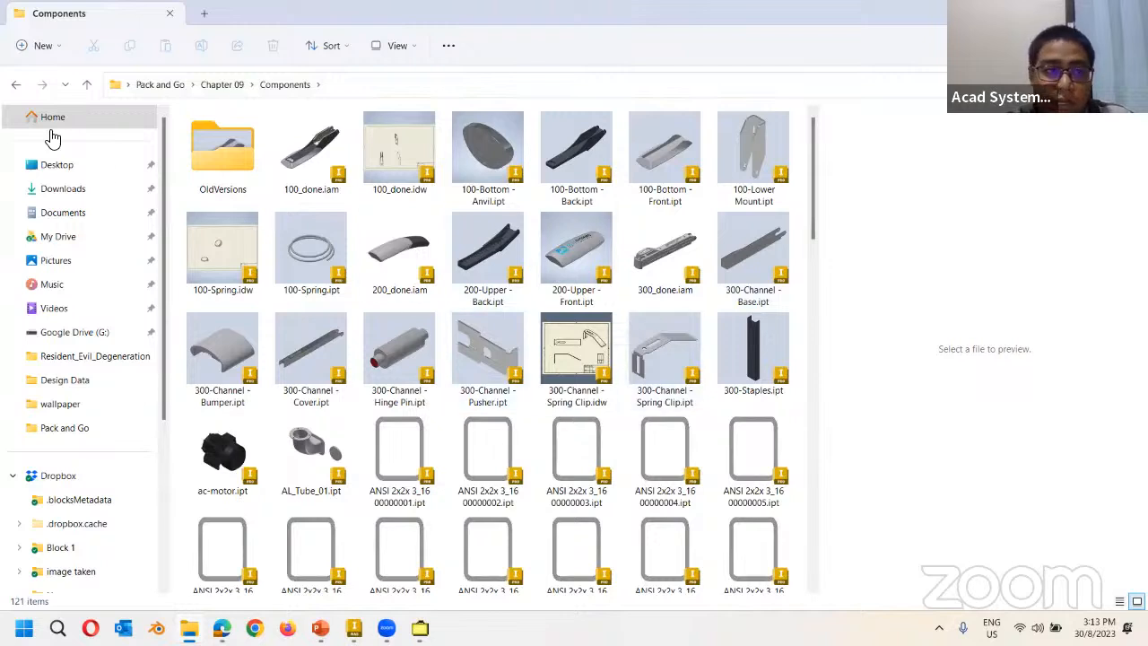
pyautogui.click(16, 85)
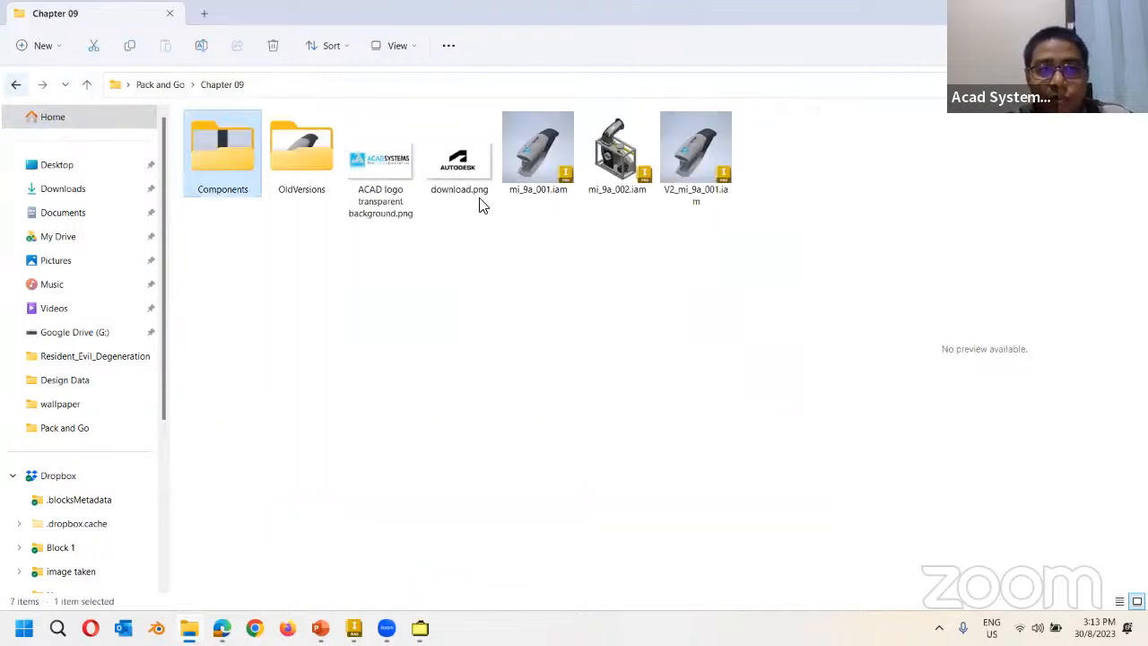
pyautogui.click(539, 153)
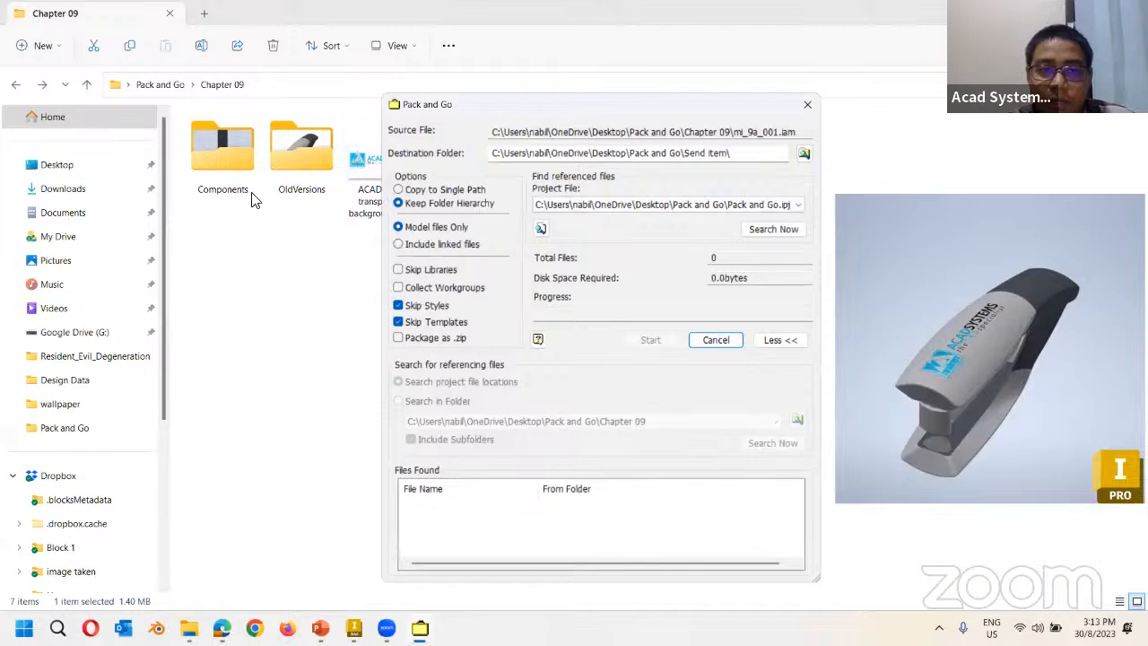
pyautogui.click(354, 628)
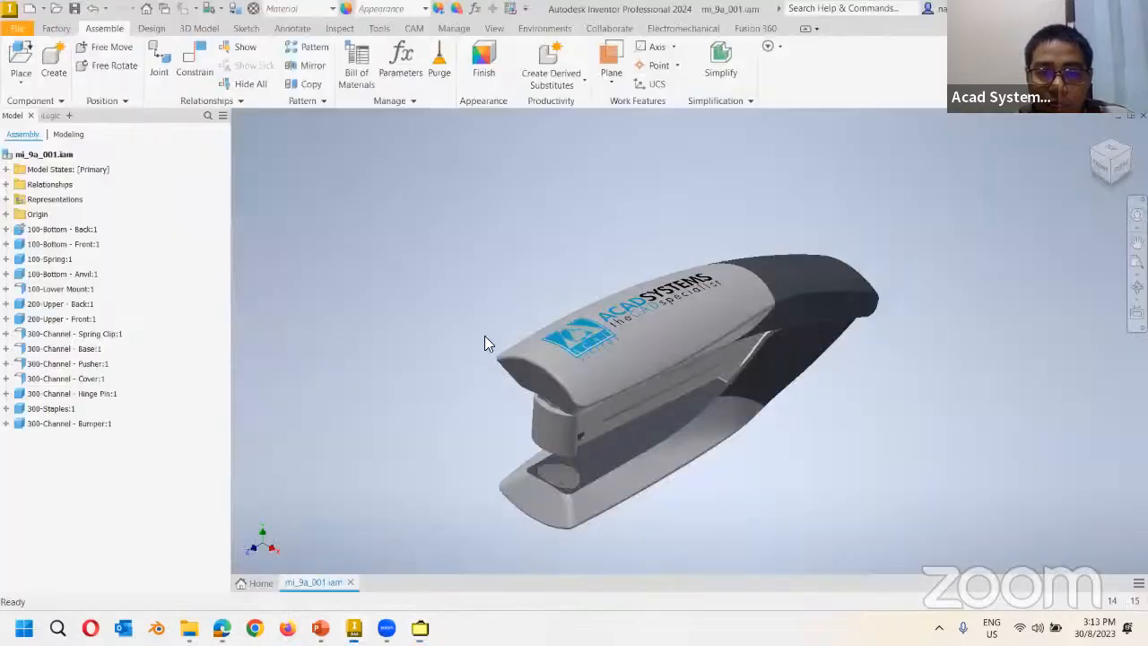
pyautogui.click(419, 627)
pyautogui.click(803, 153)
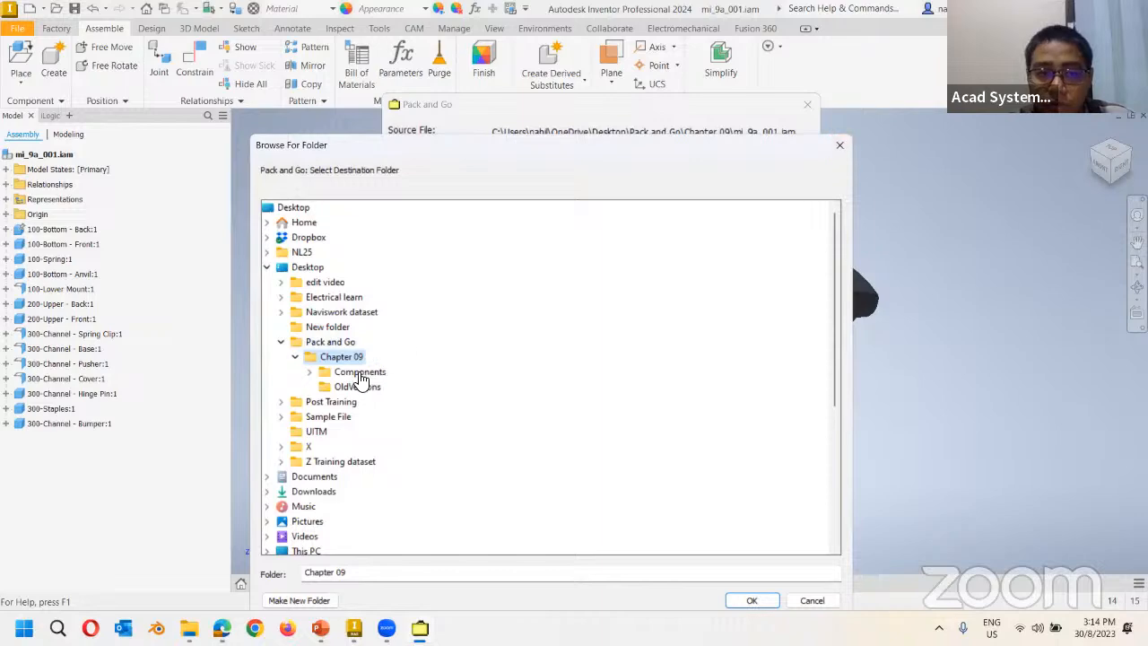
pyautogui.click(838, 145)
pyautogui.moveTo(686, 155); pyautogui.dragTo(736, 158)
pyautogui.click(736, 158)
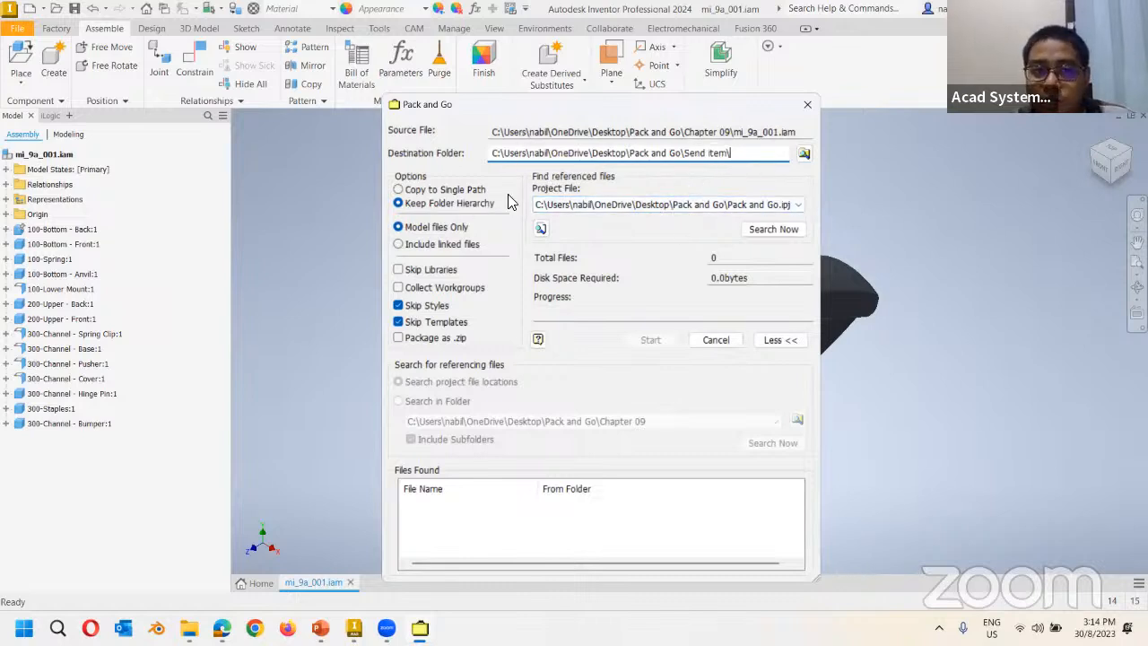
pyautogui.click(427, 191)
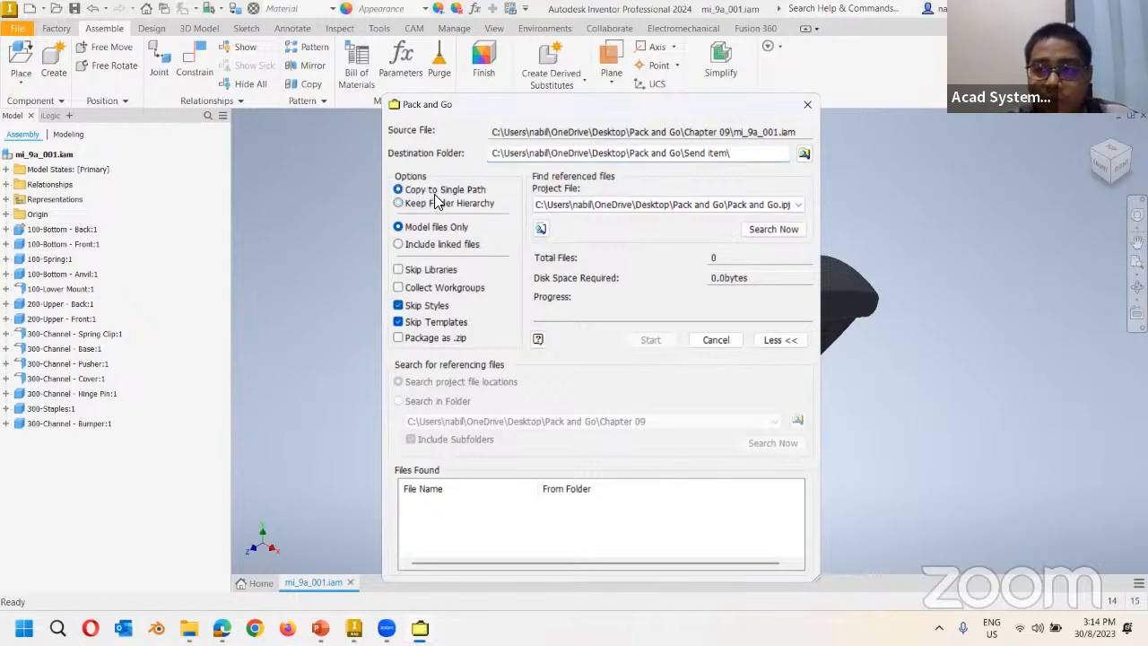
pyautogui.click(420, 205)
pyautogui.click(657, 210)
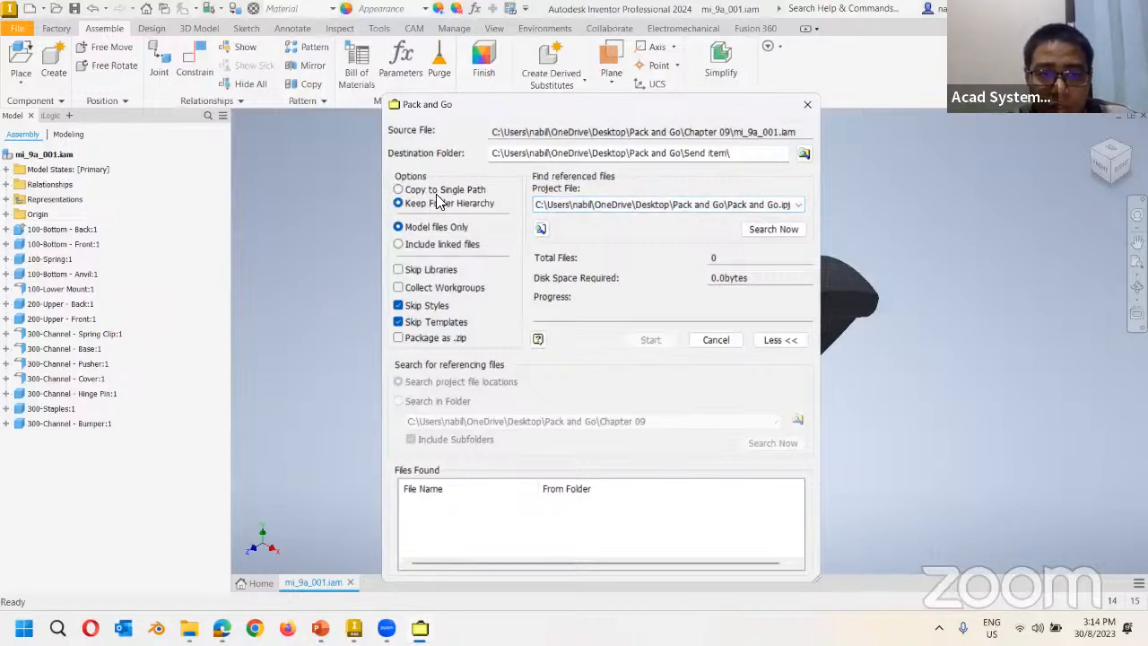
pyautogui.click(189, 626)
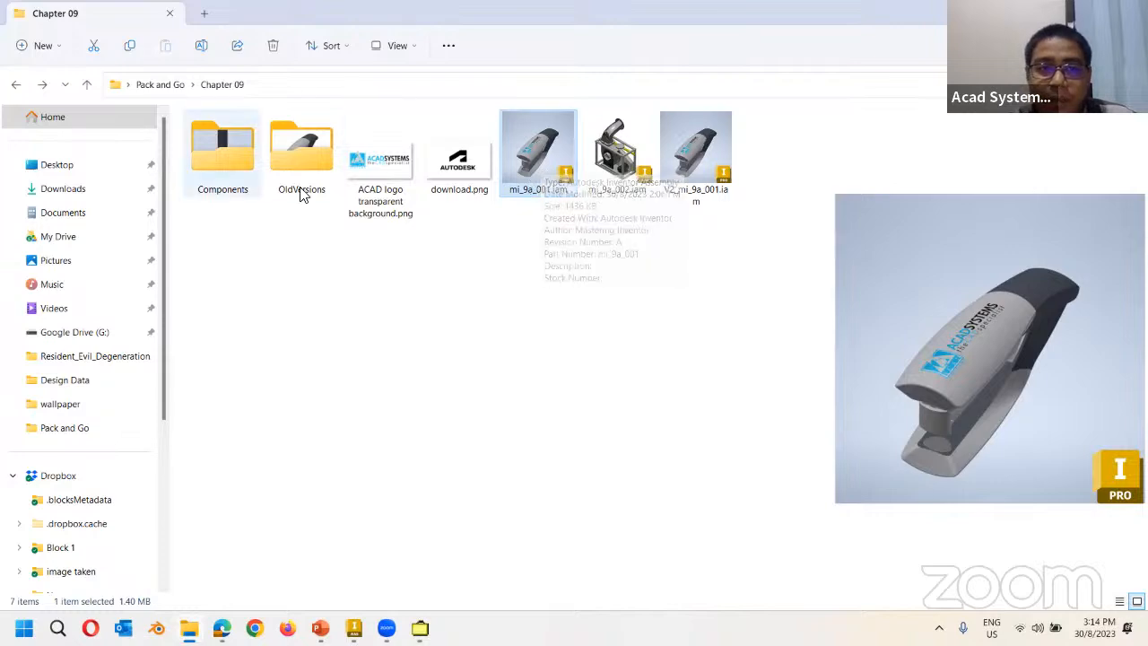
pyautogui.doubleClick(223, 148)
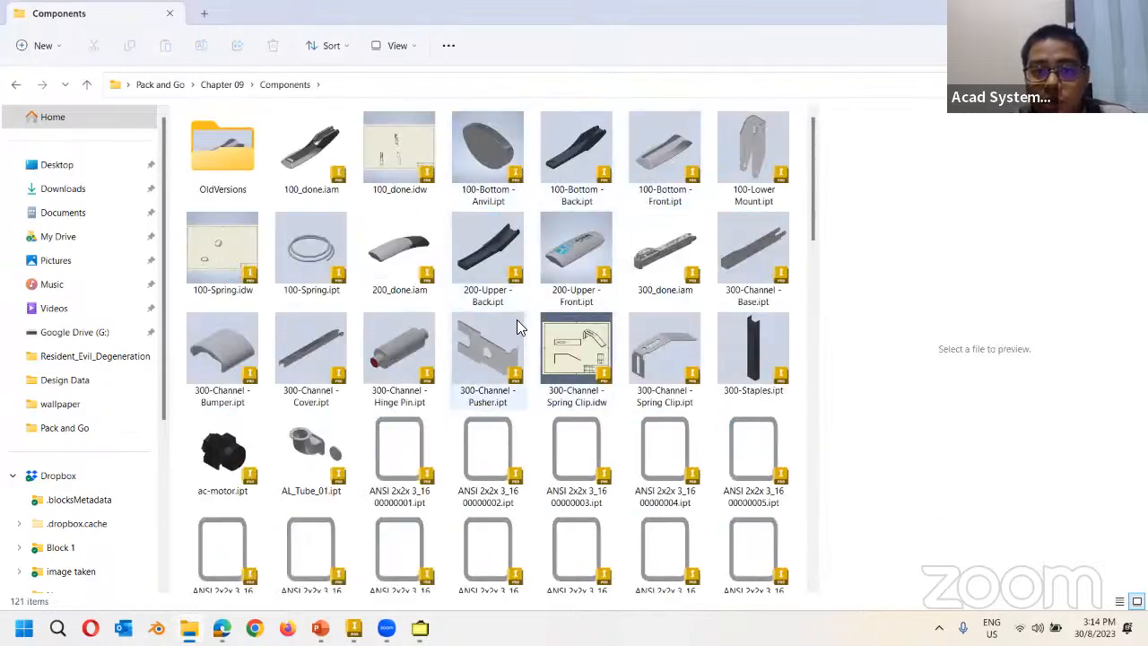
pyautogui.scroll(-5, 502, 377)
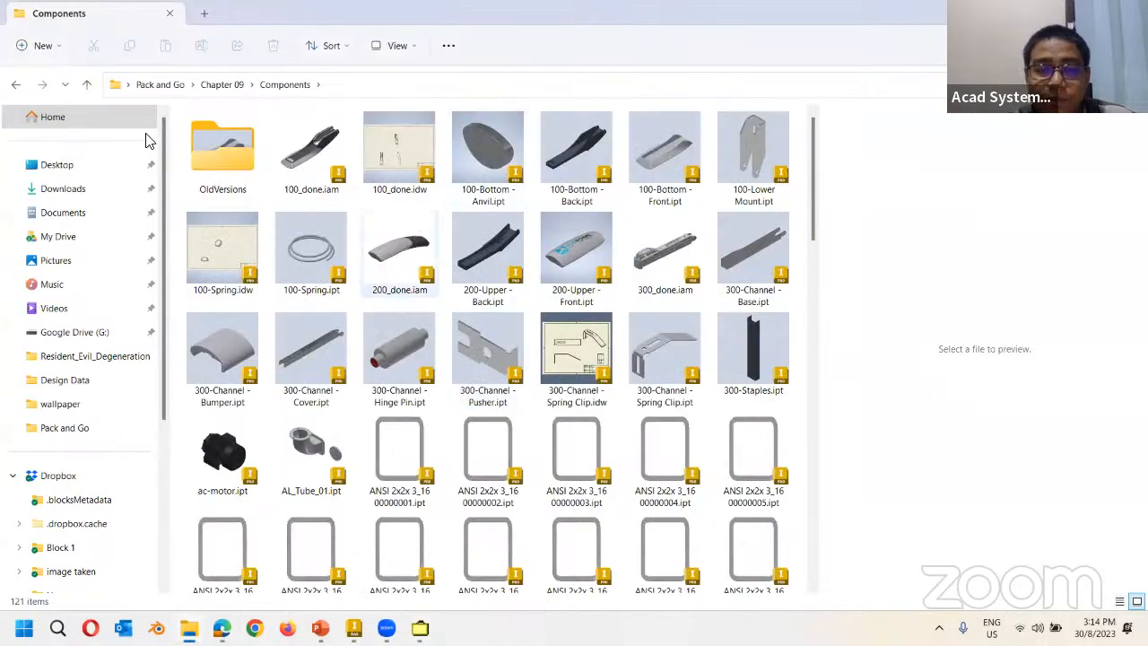
pyautogui.click(16, 84)
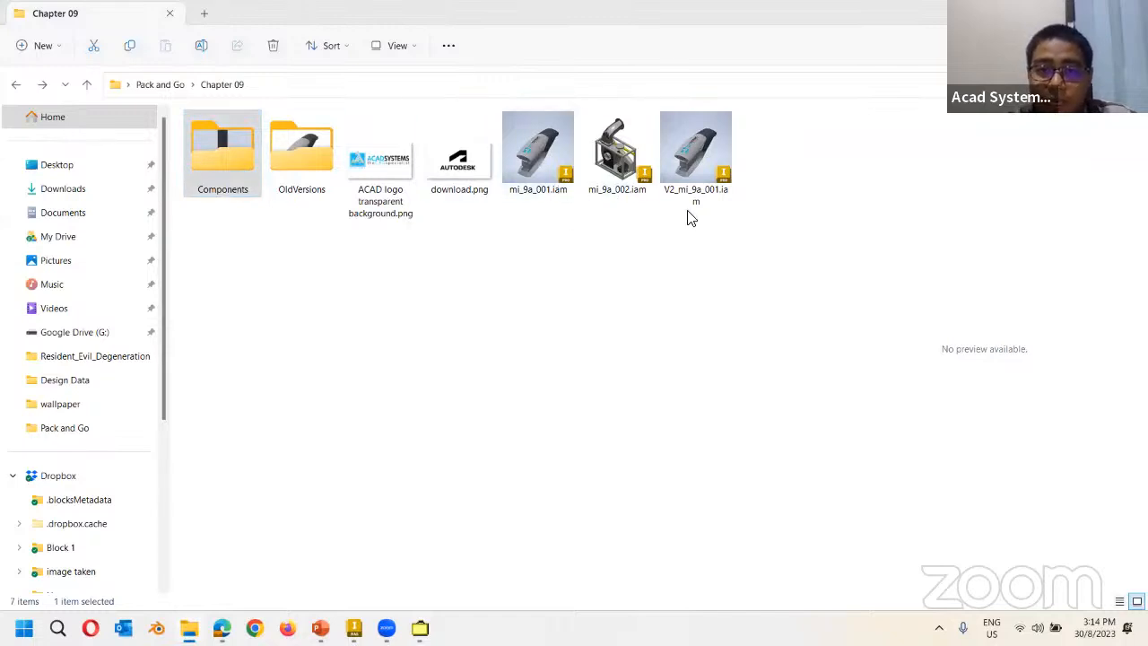
# Choose Copy to Single Path and Include linked files, then browse for a project file.
pyautogui.click(401, 478)
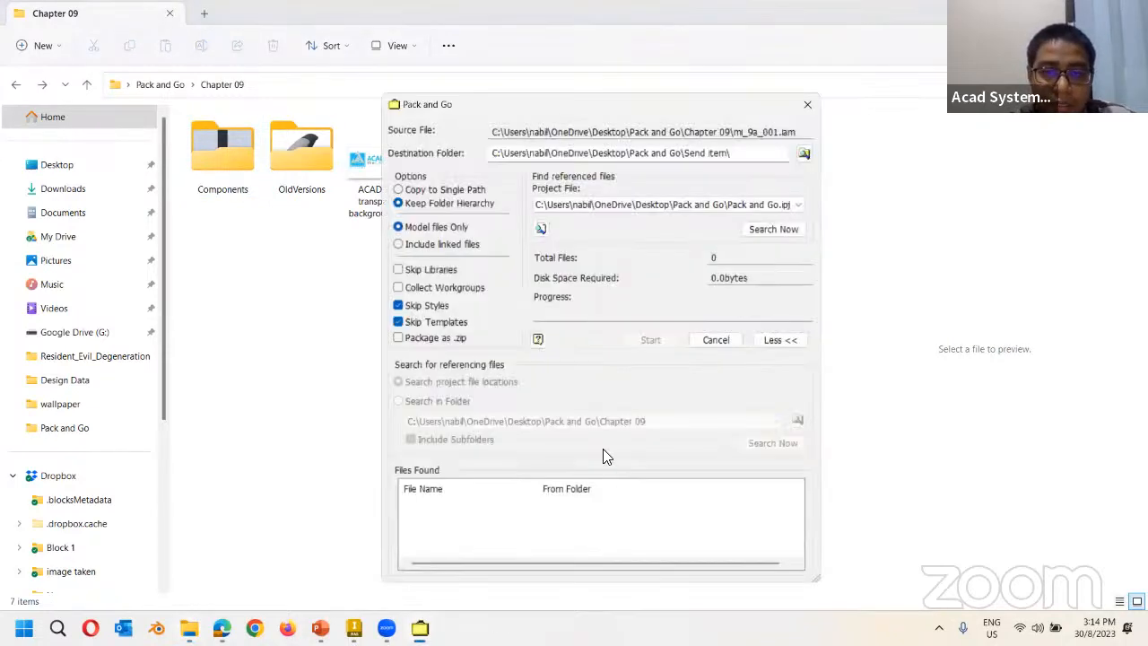
pyautogui.click(397, 190)
pyautogui.moveTo(499, 100); pyautogui.dragTo(333, 68)
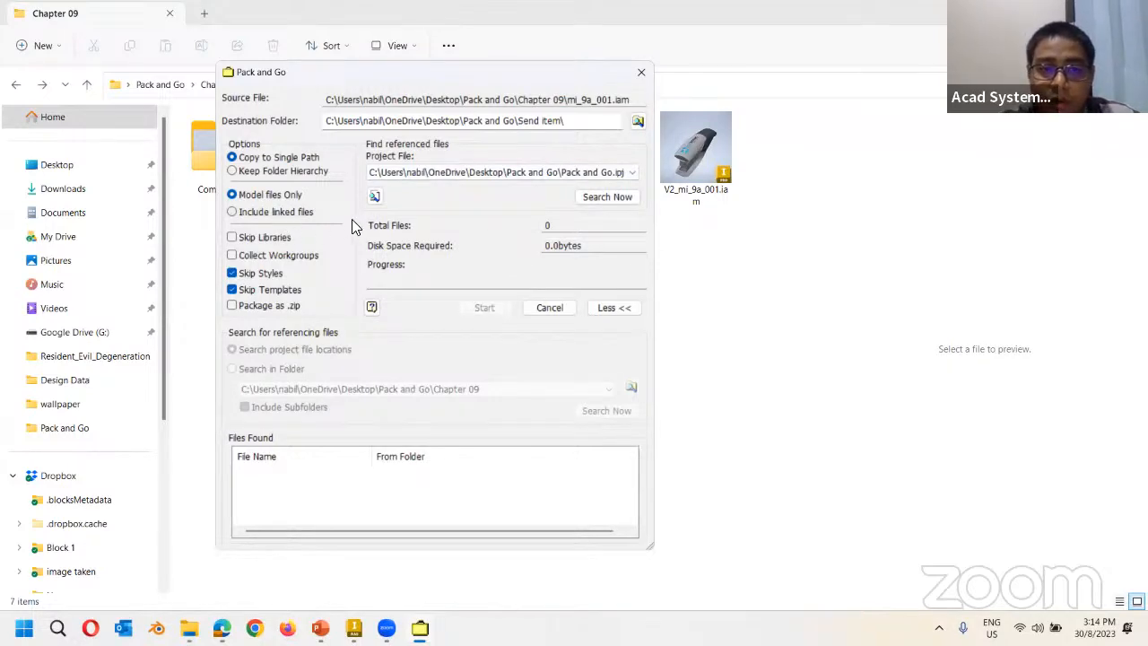
pyautogui.click(276, 213)
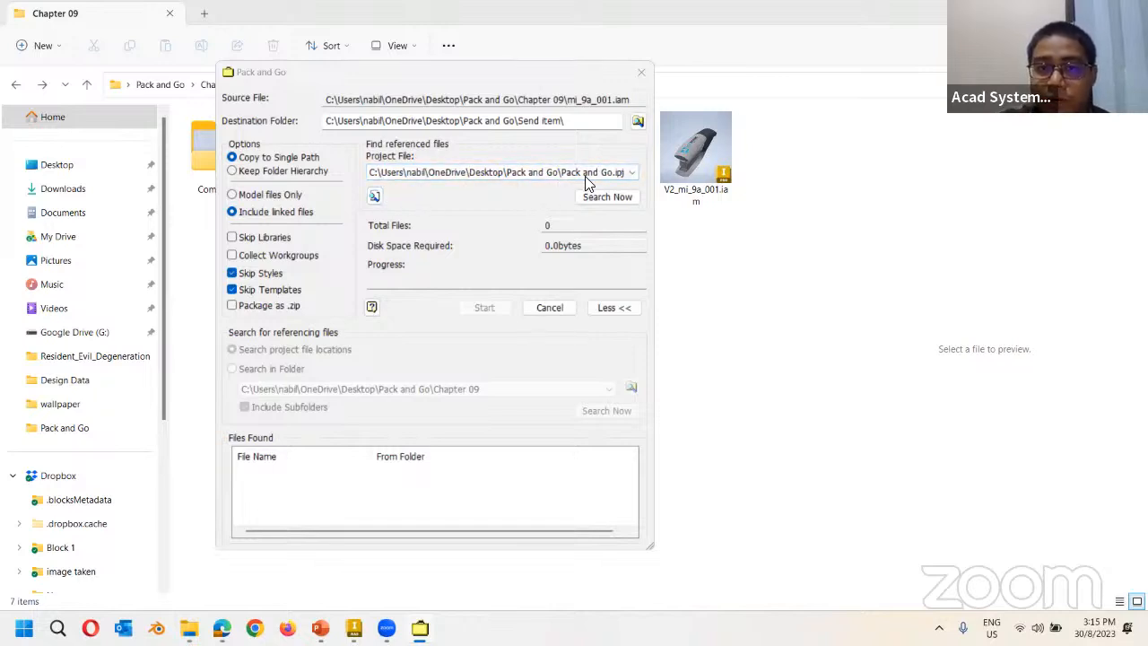
pyautogui.click(374, 196)
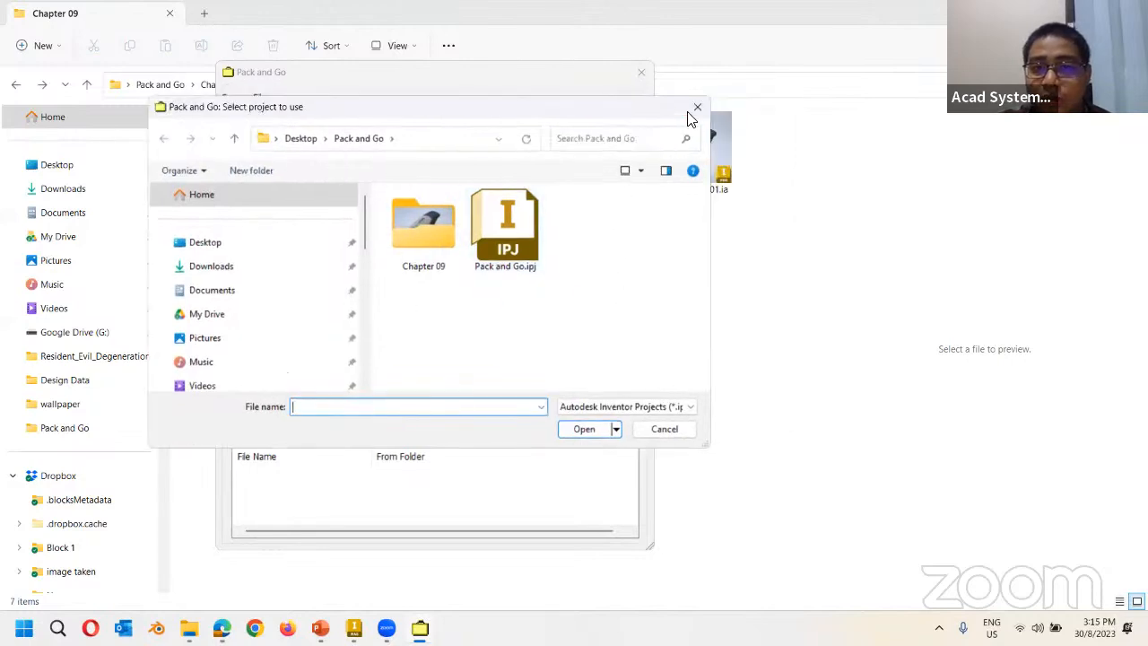
# Keep the current project, run Search Now, and review the 15 files (7.1MB) found.
pyautogui.click(697, 107)
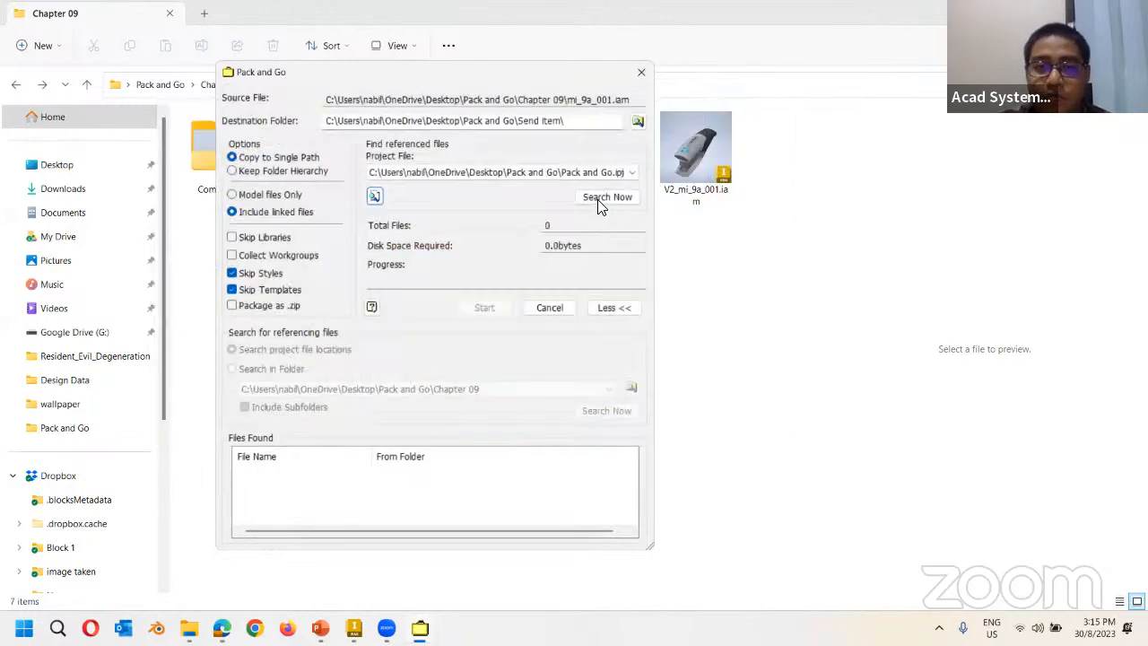
pyautogui.click(599, 199)
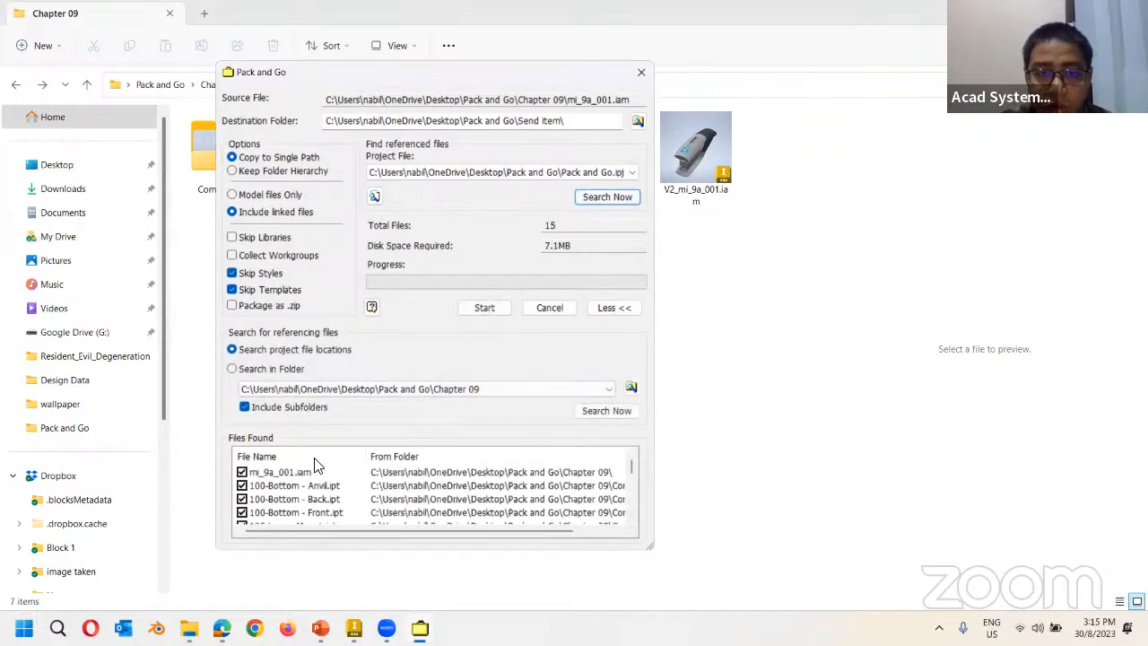
pyautogui.scroll(-1, 319, 482)
pyautogui.scroll(-3, 318, 482)
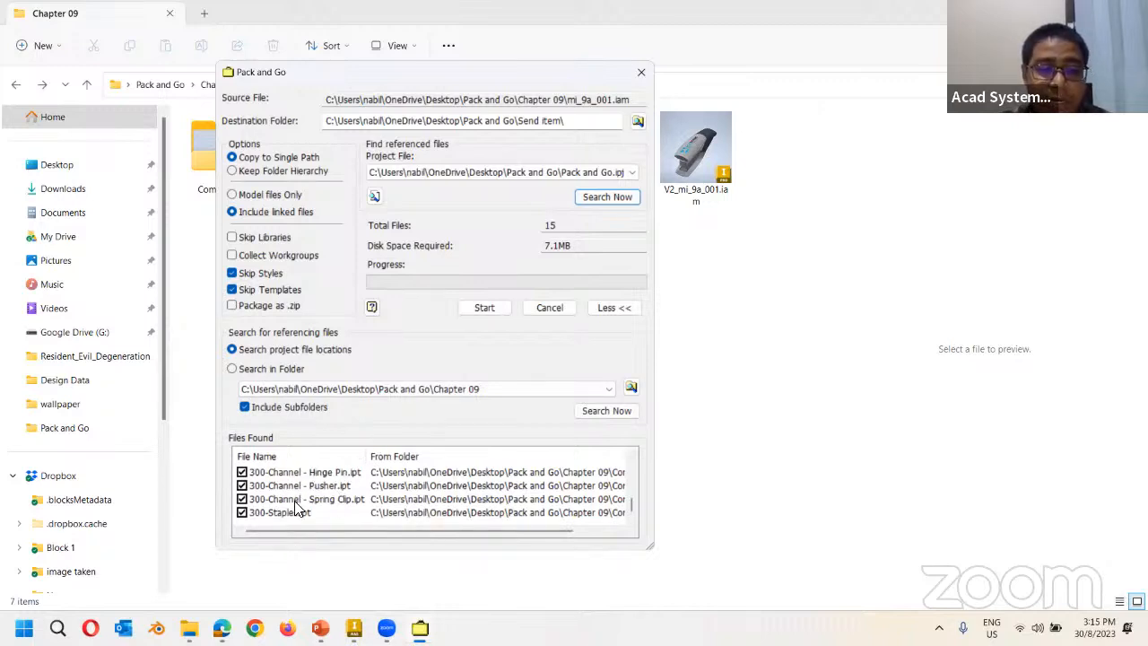
pyautogui.scroll(4, 304, 498)
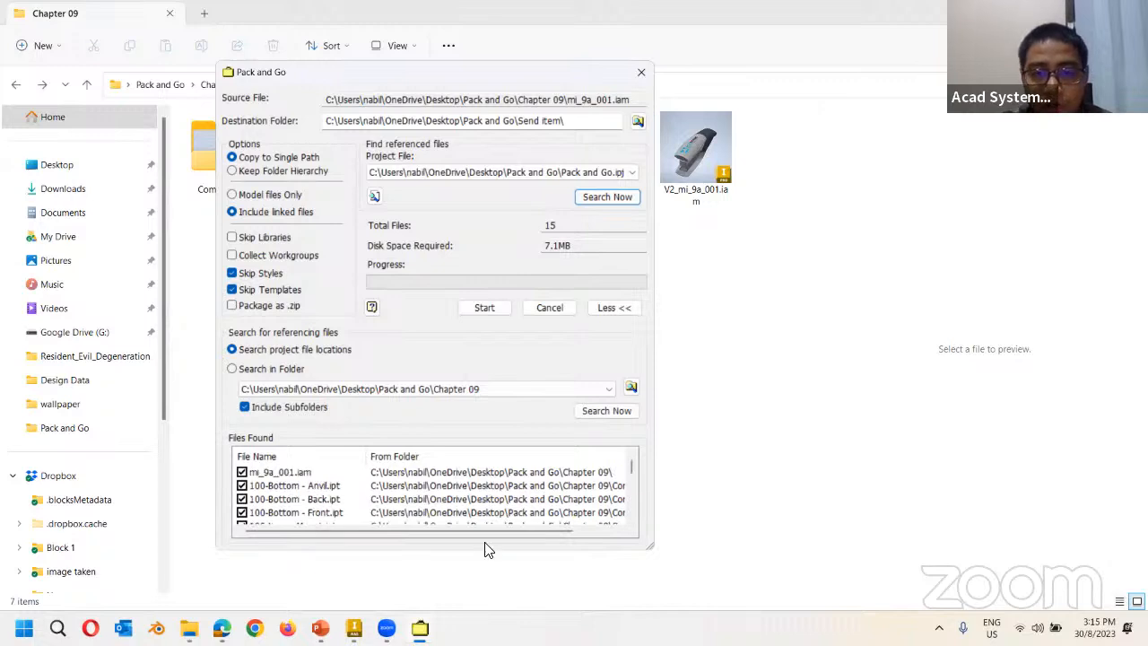
pyautogui.moveTo(479, 553); pyautogui.dragTo(478, 578)
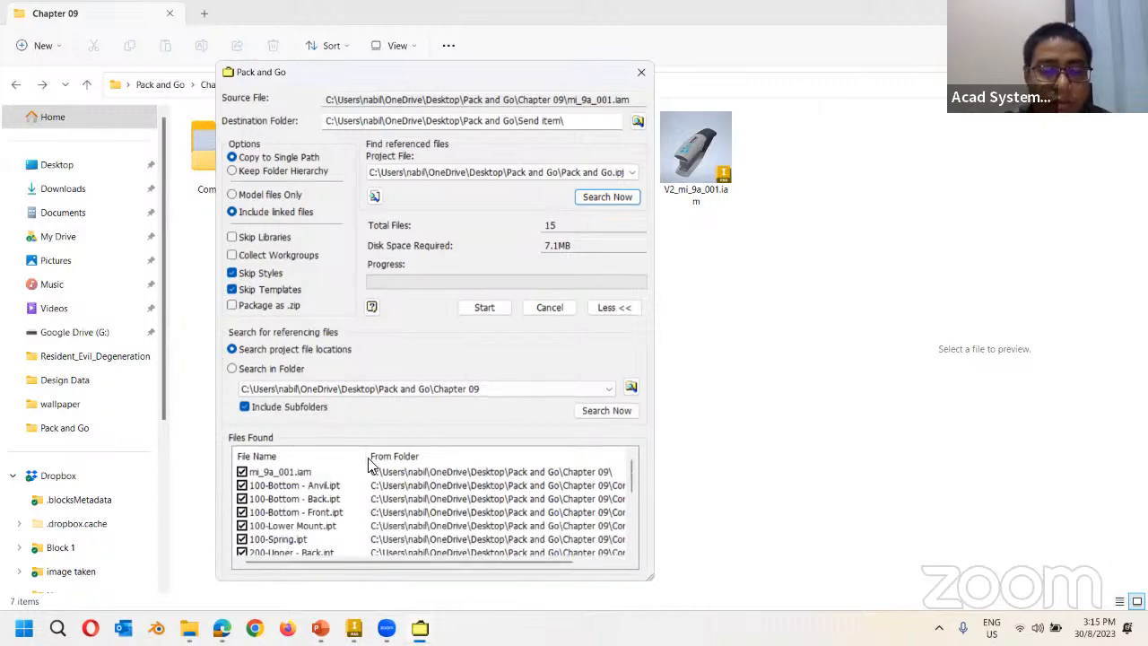
pyautogui.scroll(-4, 305, 499)
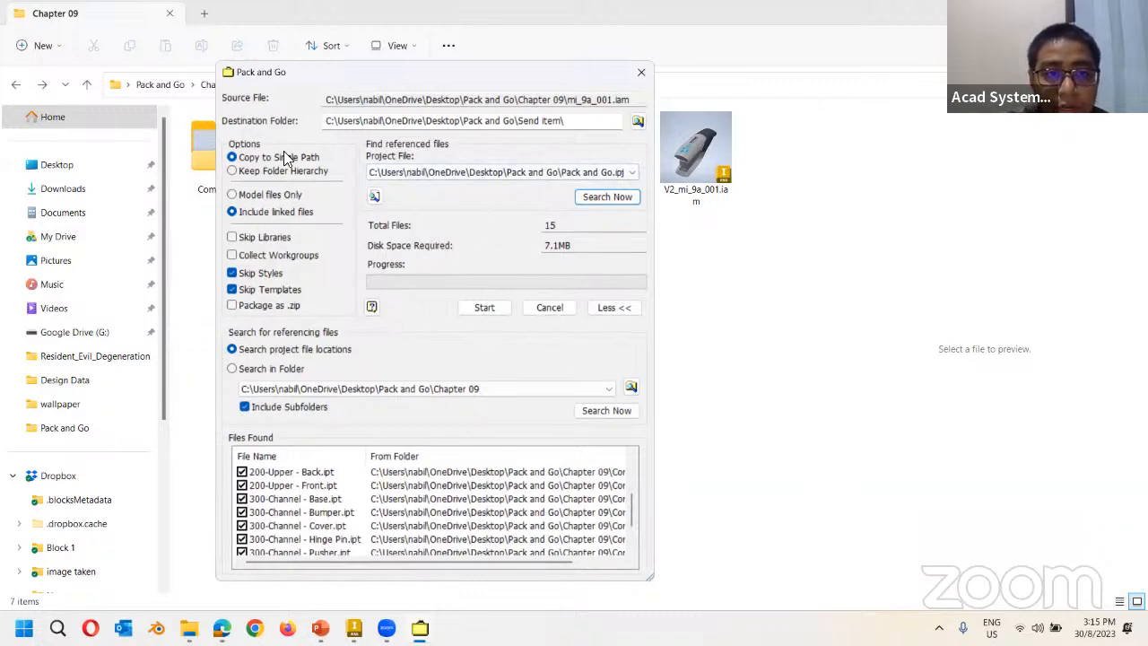
pyautogui.click(231, 212)
pyautogui.scroll(-1, 309, 522)
pyautogui.scroll(3, 290, 538)
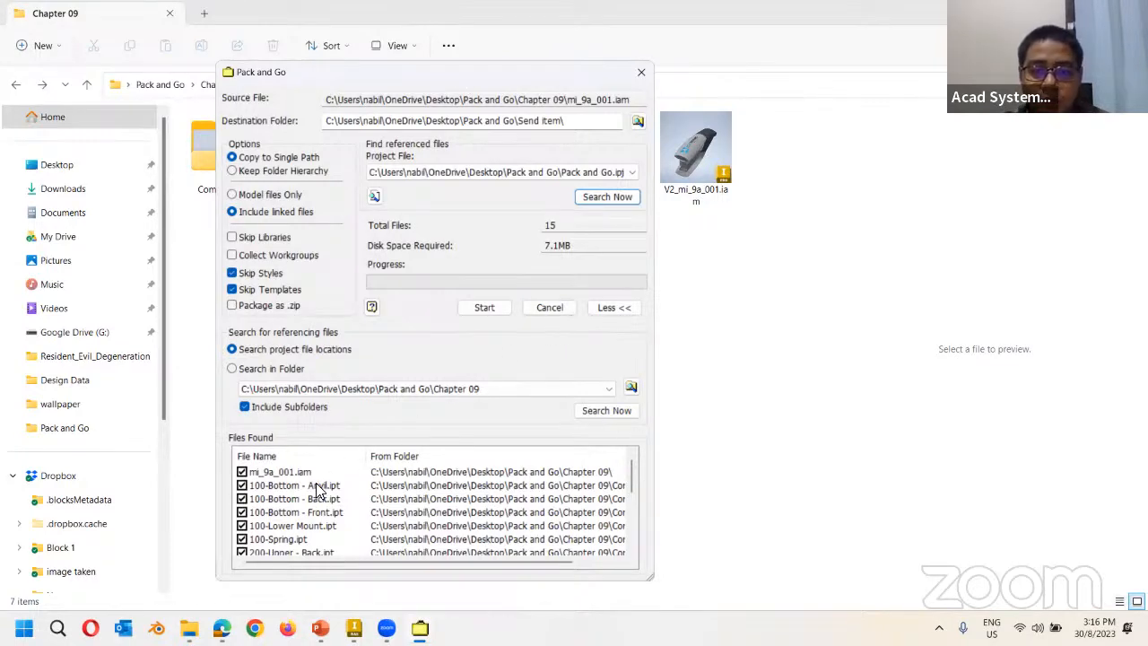
# Scroll through the Pack and Go list of 15 files (7.1MB) bound for the Send item folder.
pyautogui.scroll(-3, 285, 491)
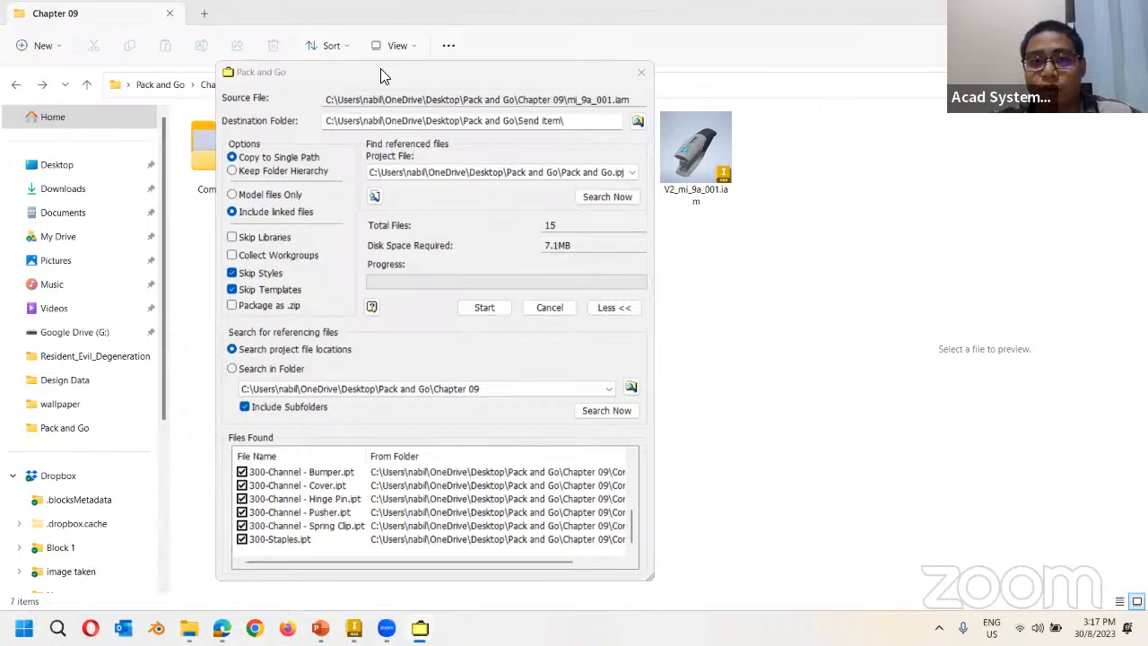
# From a new-file dialog, expand the Pack and Go project's Folder Options to view its library locations.
pyautogui.click(356, 628)
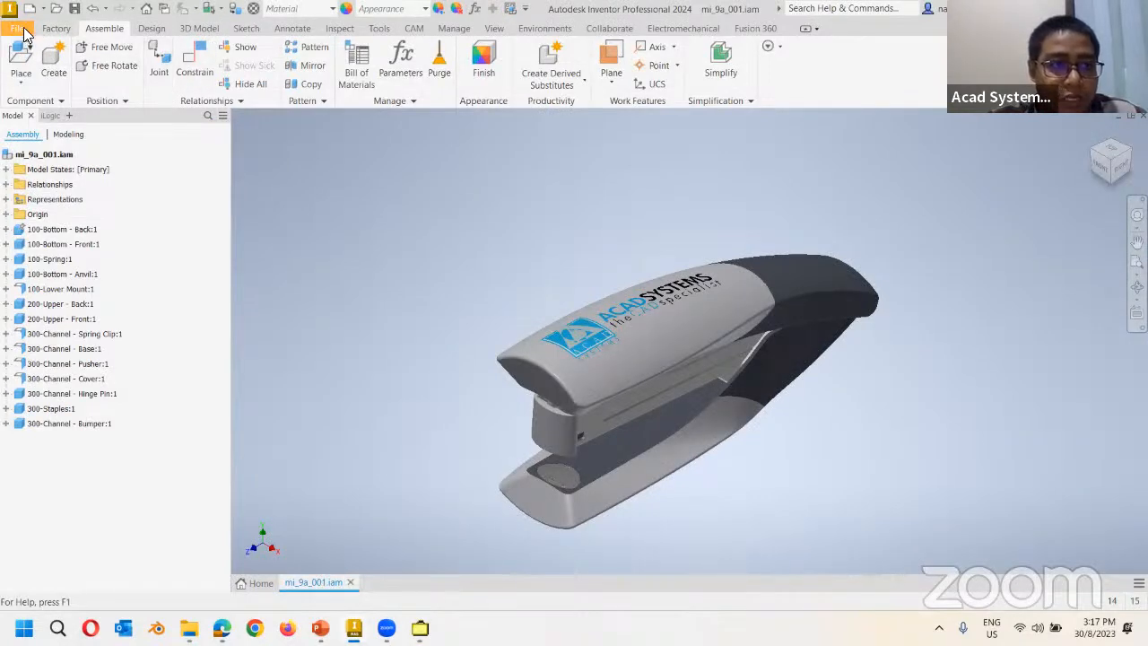
pyautogui.hotkey('ctrl', 'n')
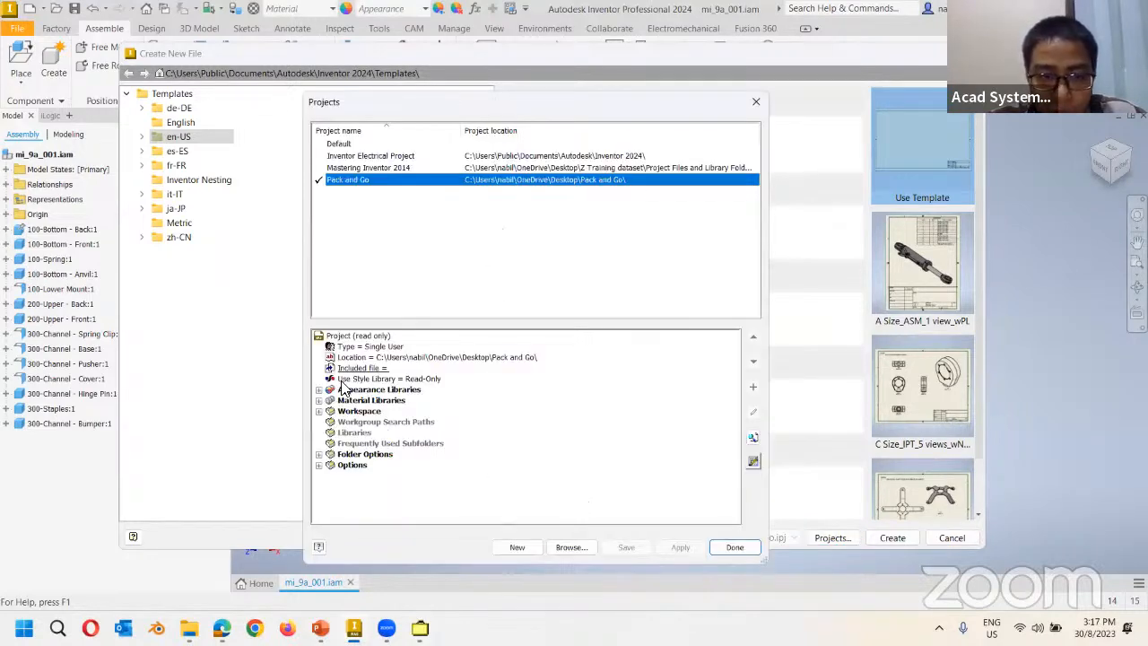
pyautogui.click(342, 456)
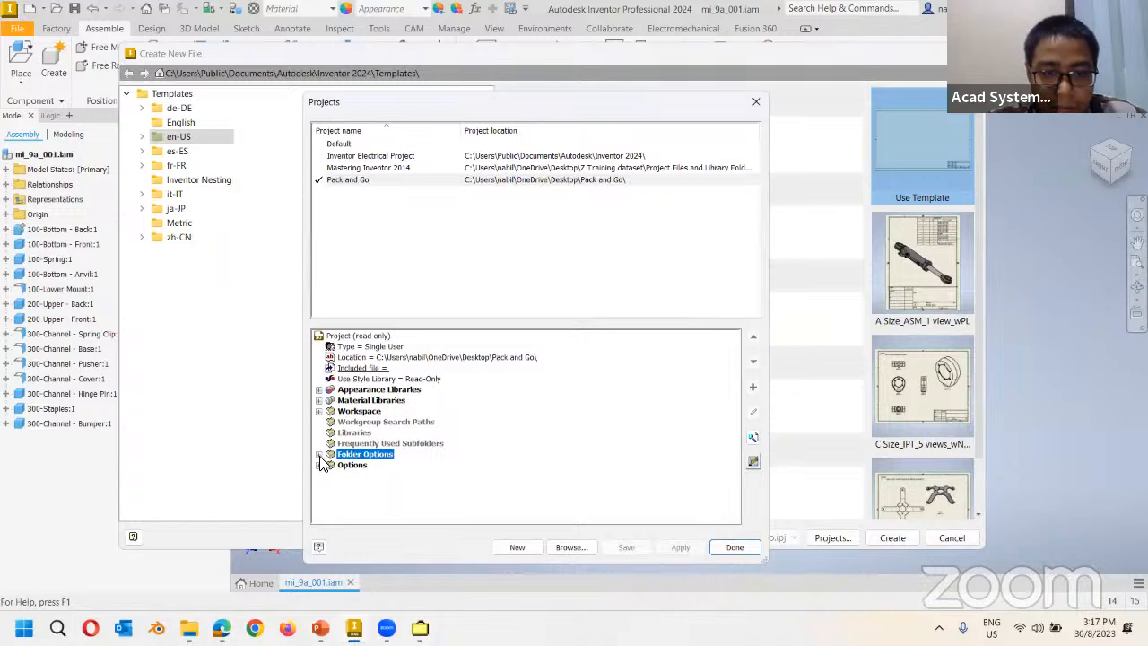
pyautogui.click(319, 454)
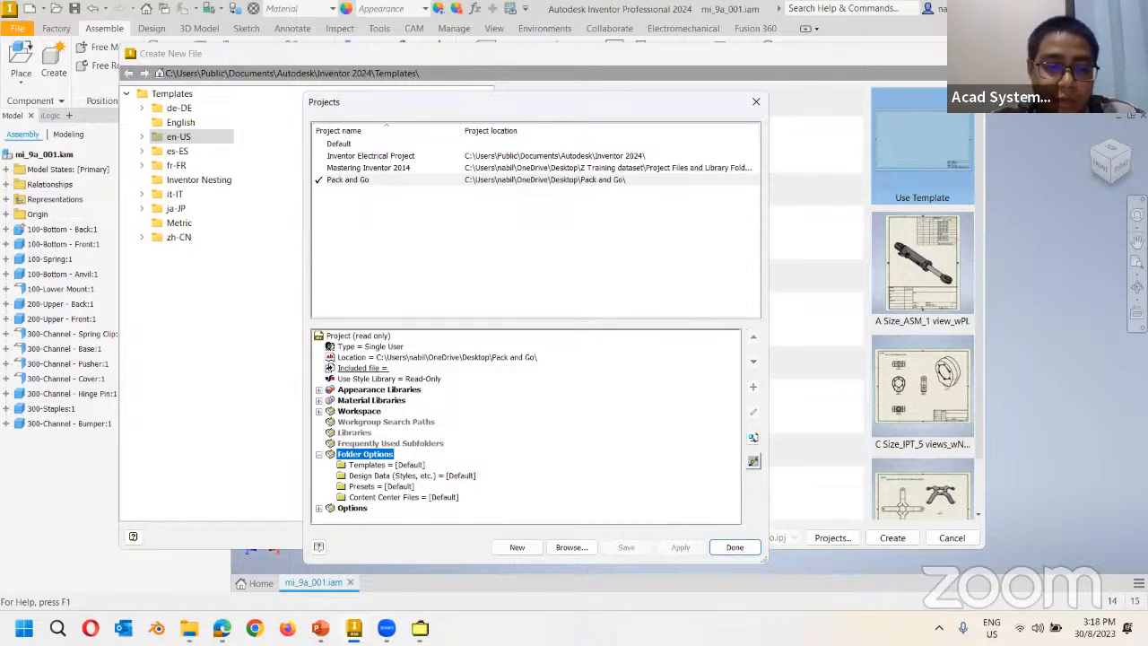
pyautogui.hotkey('alt', 'Tab')
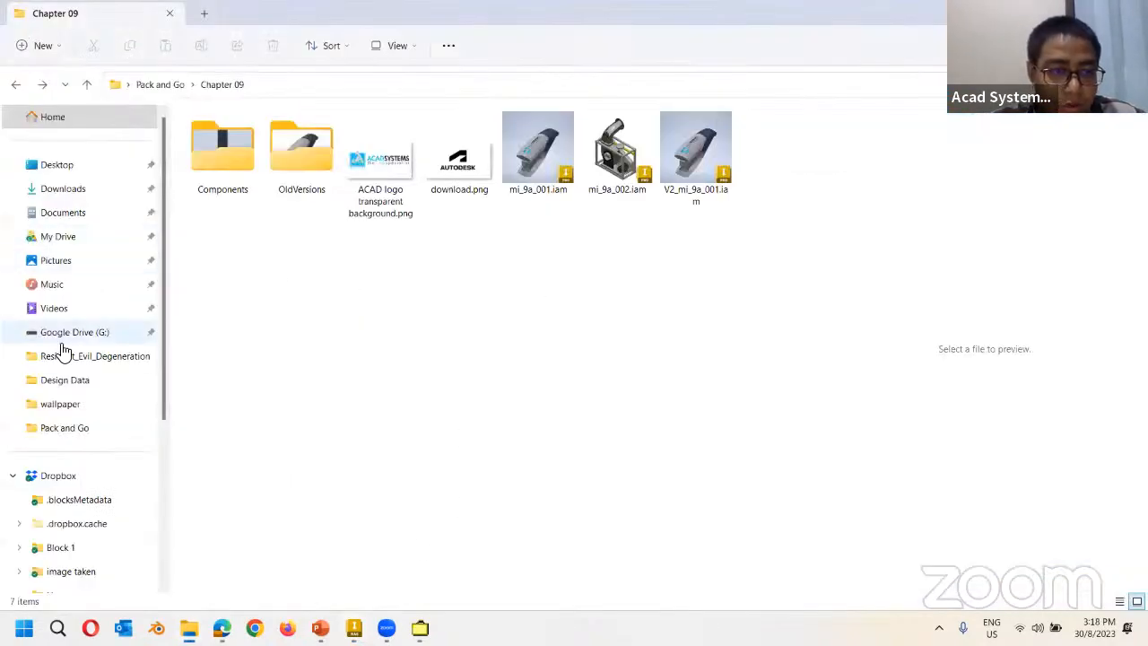
# Browse to Documents > Inventor > Content Center Files > R2024 > en-US in File Explorer.
pyautogui.scroll(-1, 72, 502)
pyautogui.scroll(-3, 71, 502)
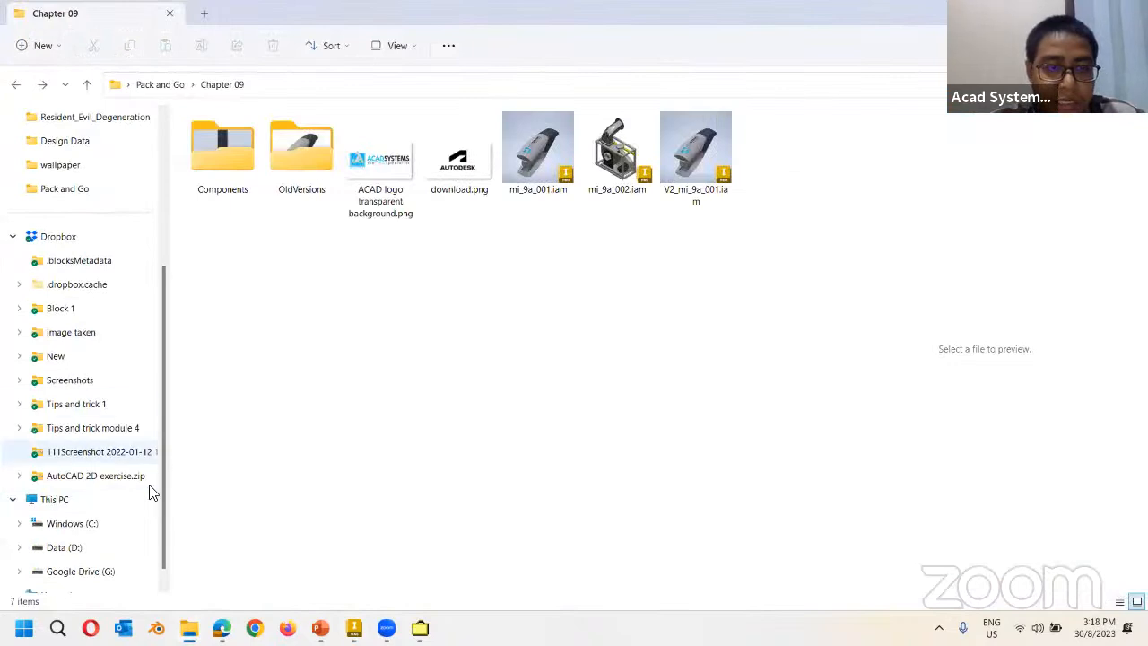
pyautogui.click(71, 524)
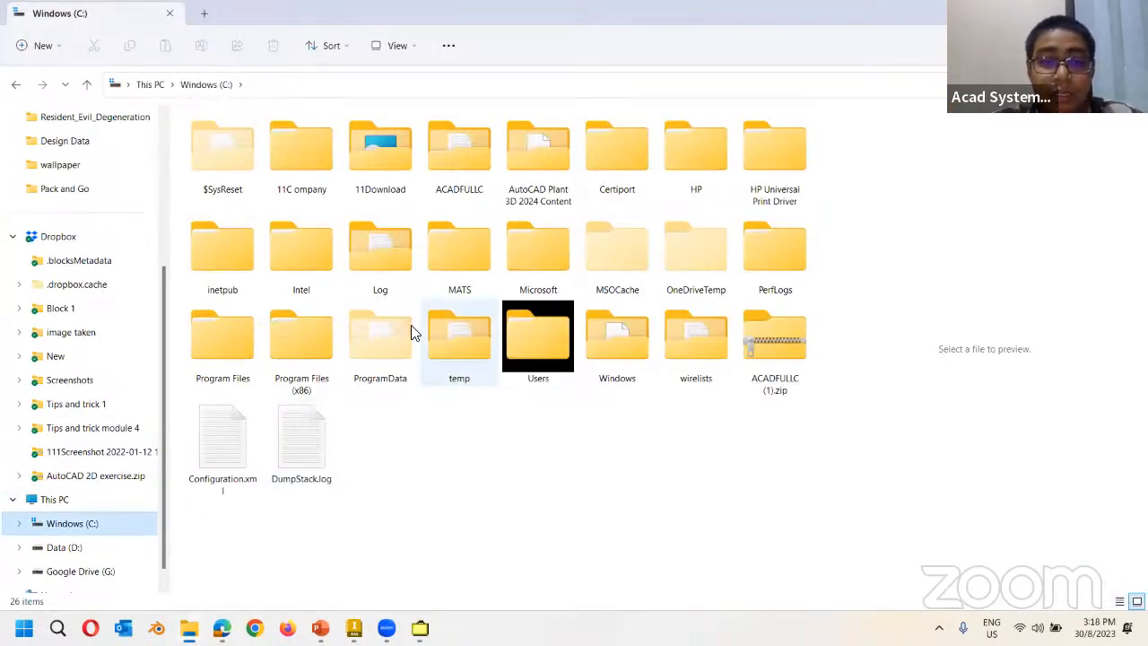
pyautogui.scroll(2, 78, 269)
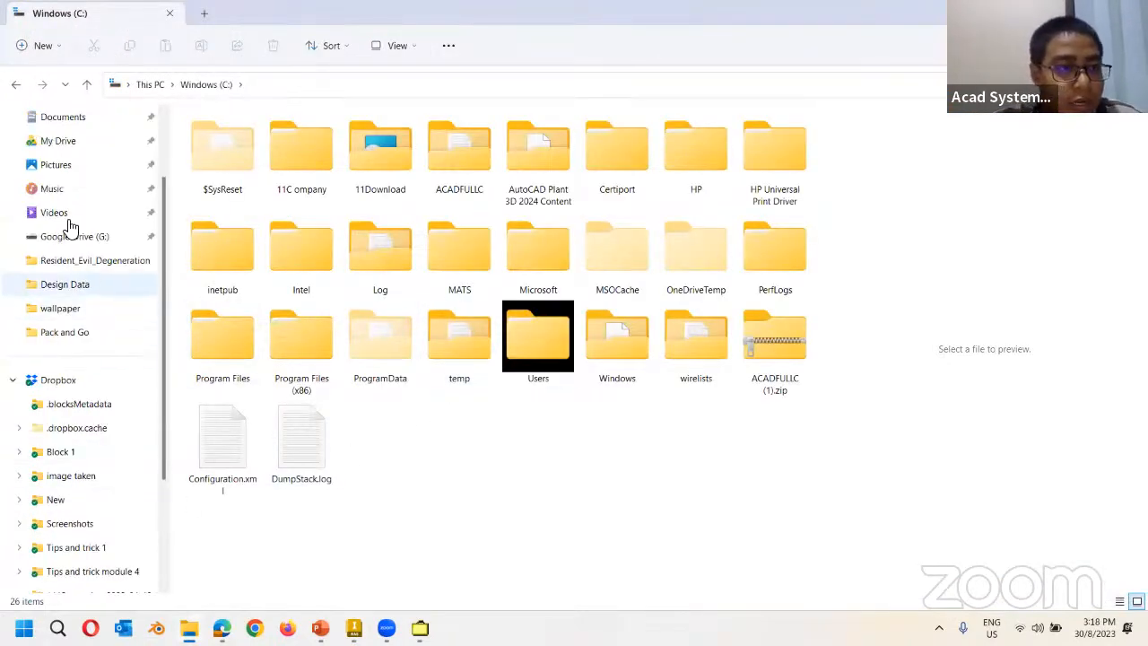
pyautogui.click(69, 125)
pyautogui.click(314, 390)
pyautogui.doubleClick(314, 392)
pyautogui.doubleClick(221, 141)
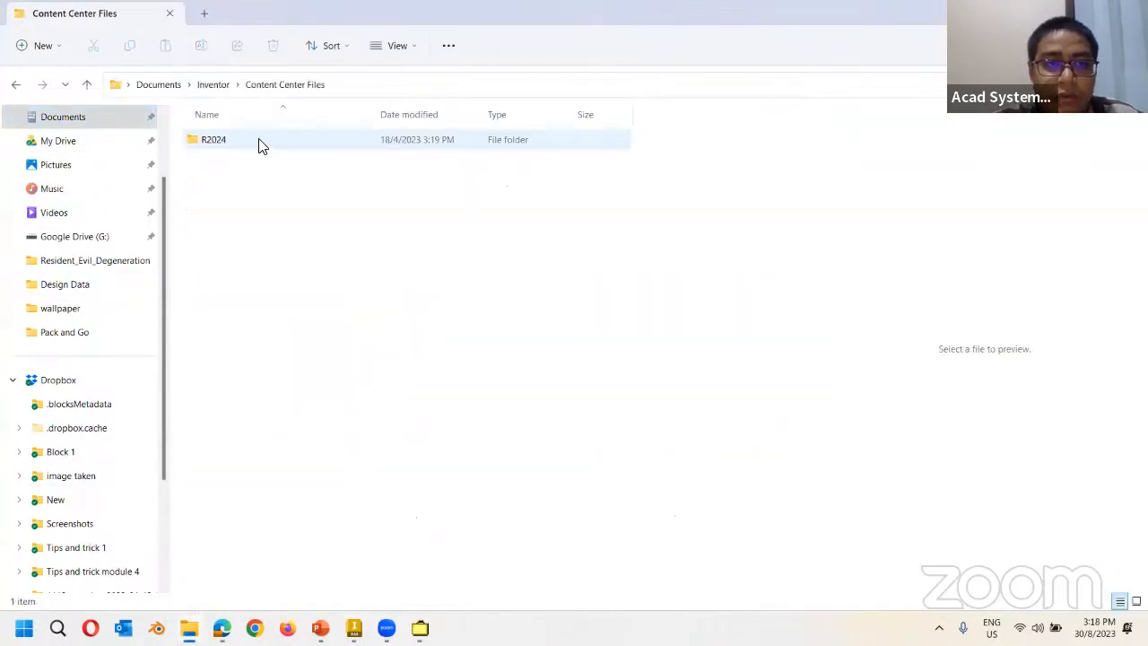
pyautogui.doubleClick(243, 146)
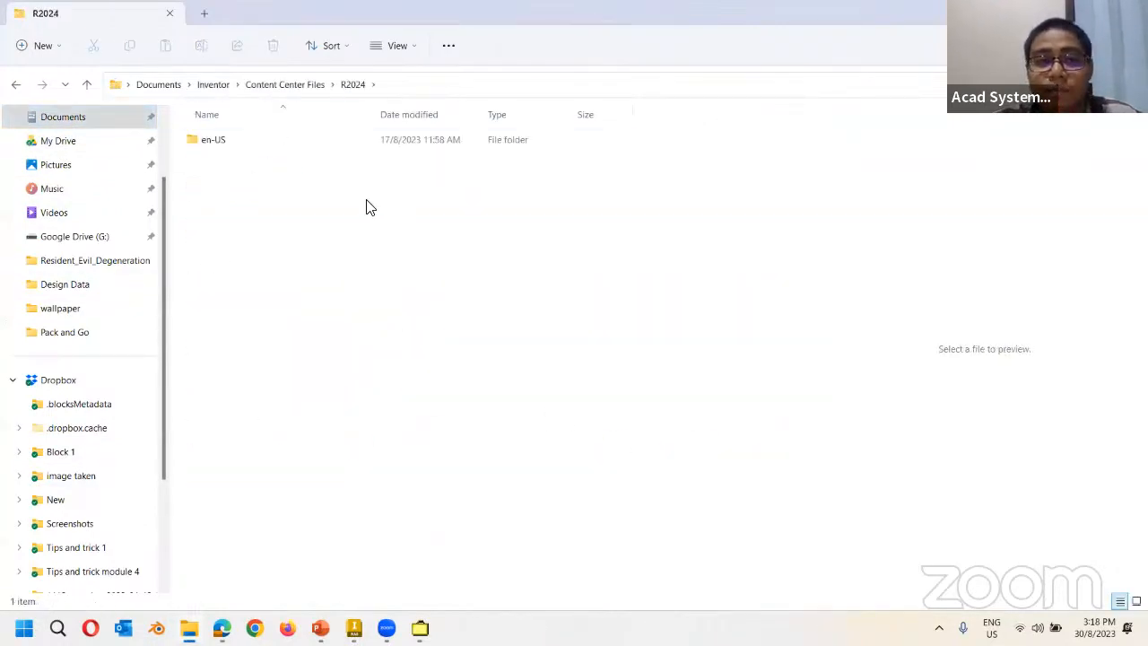
pyautogui.doubleClick(307, 144)
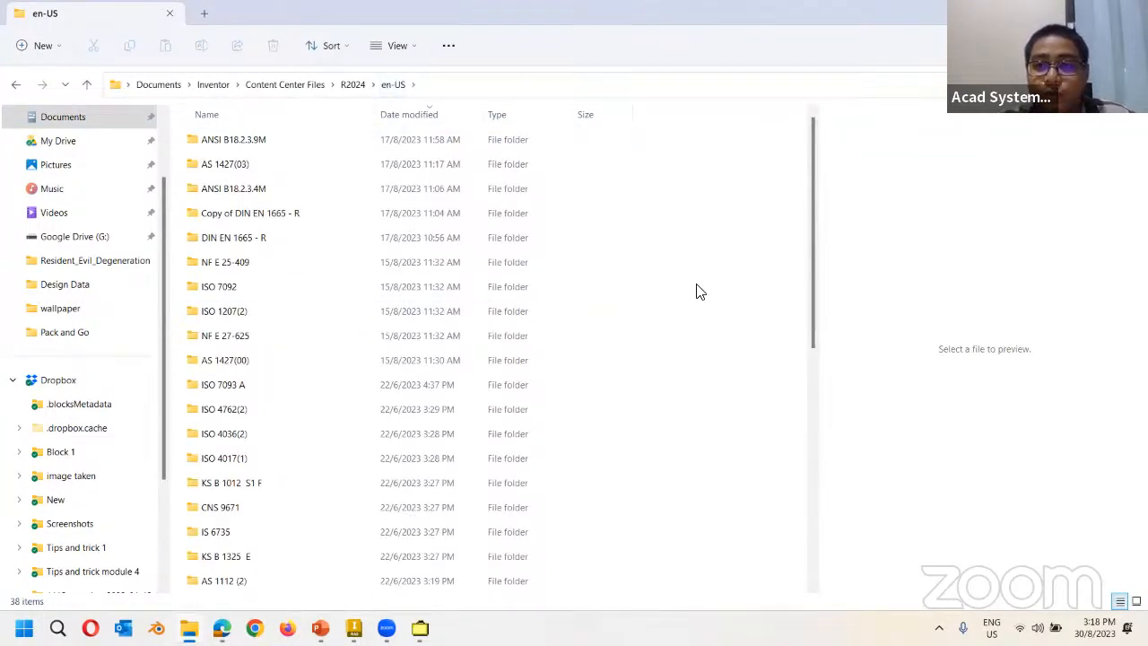
# Preview the DIN EN 1665 - R bolt and ISO 7093 A washer parts, then return to Inventor.
pyautogui.doubleClick(300, 238)
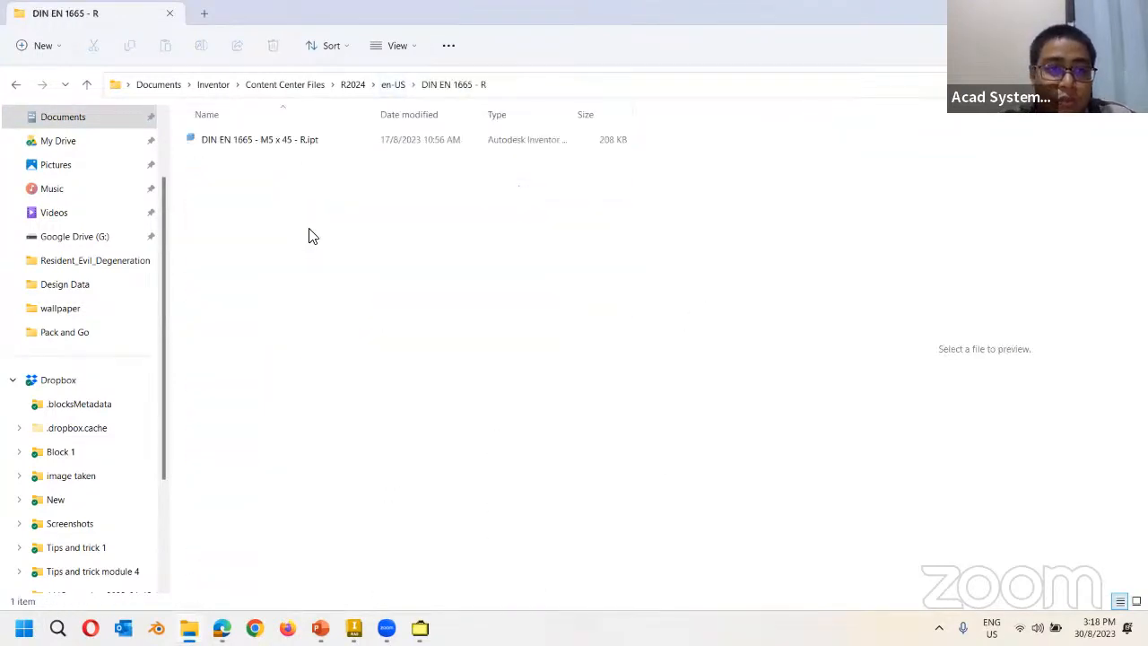
pyautogui.click(296, 148)
pyautogui.click(11, 85)
pyautogui.doubleClick(325, 380)
pyautogui.click(269, 146)
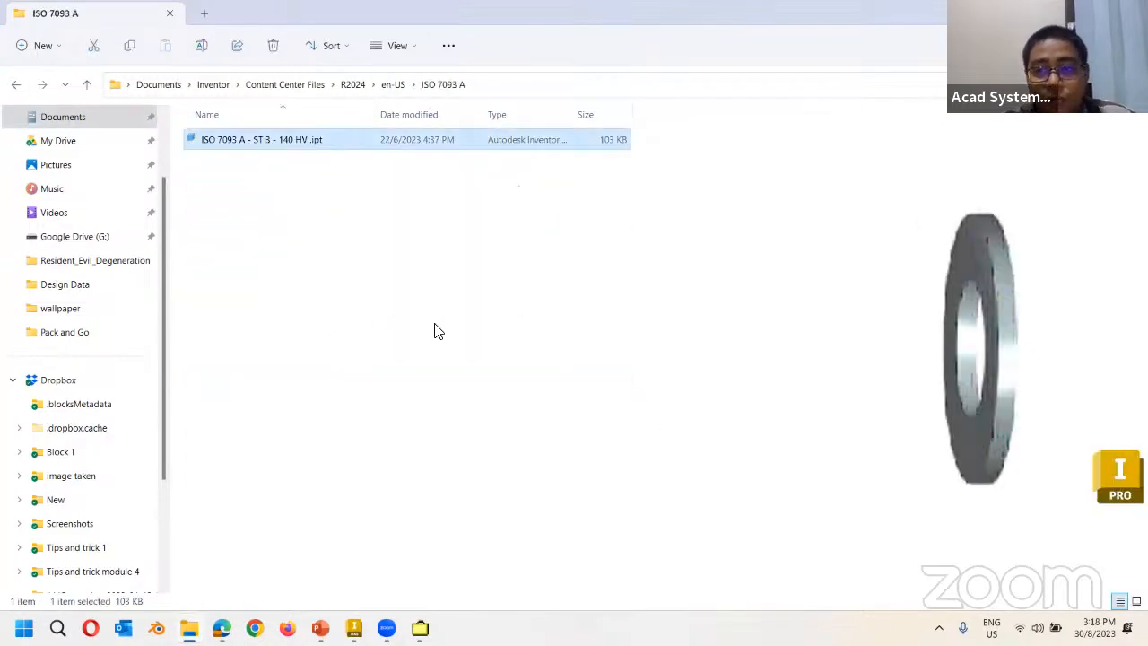
pyautogui.click(16, 84)
pyautogui.click(15, 84)
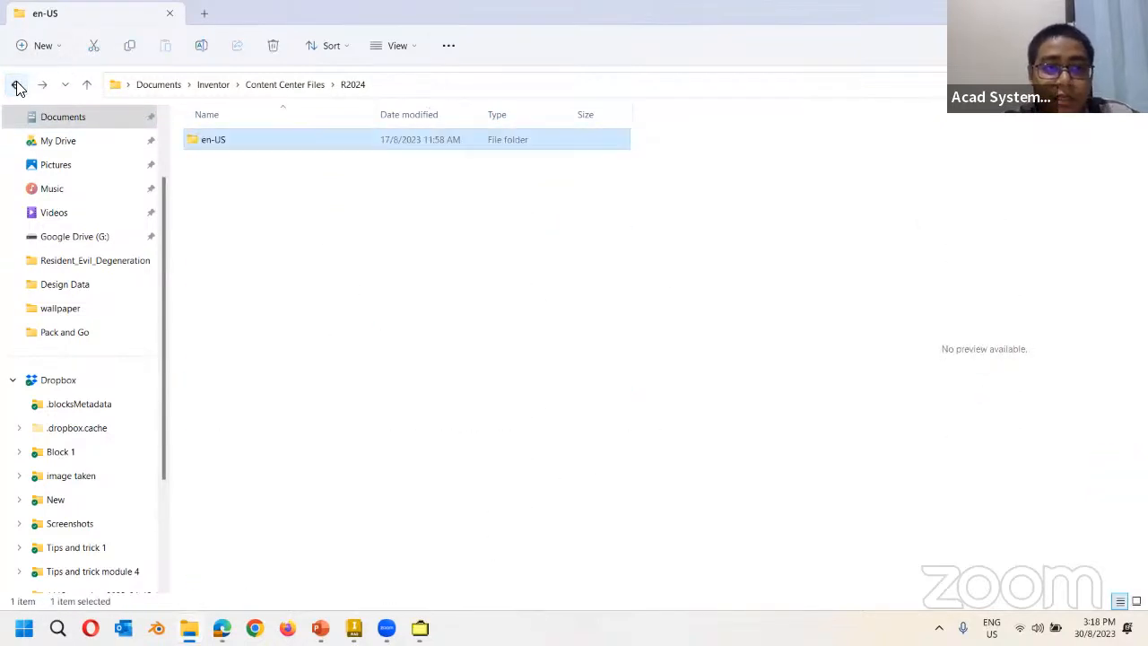
pyautogui.click(15, 84)
pyautogui.click(355, 628)
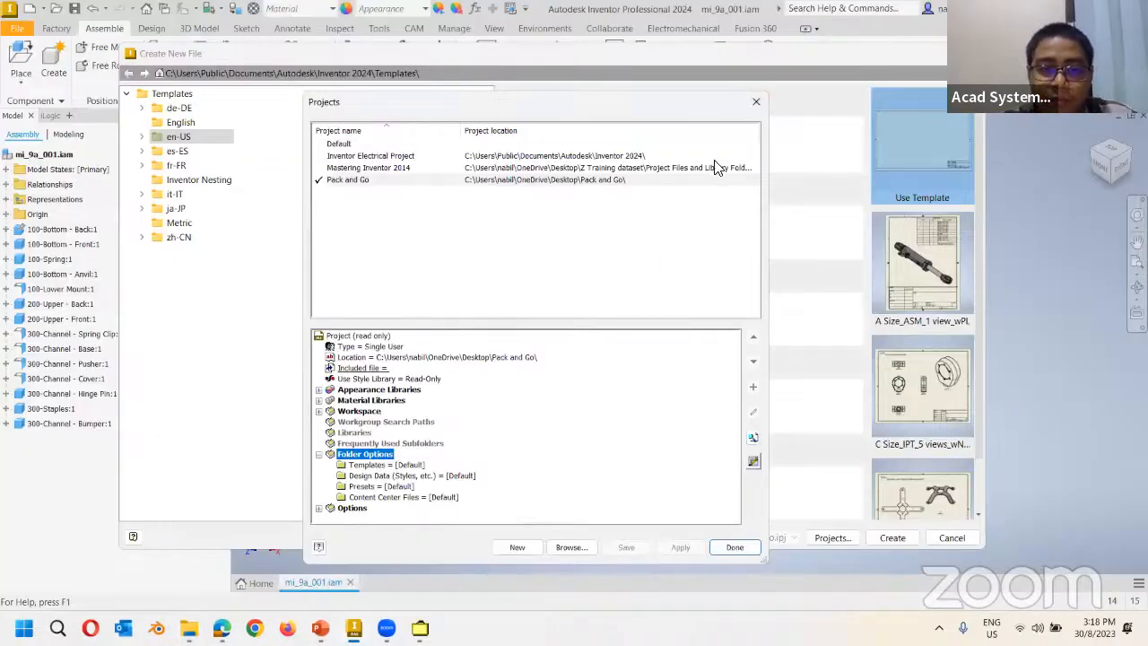
# Close Projects, keep libraries included in Pack and Go, and turn on Collect Workgroups.
pyautogui.click(756, 104)
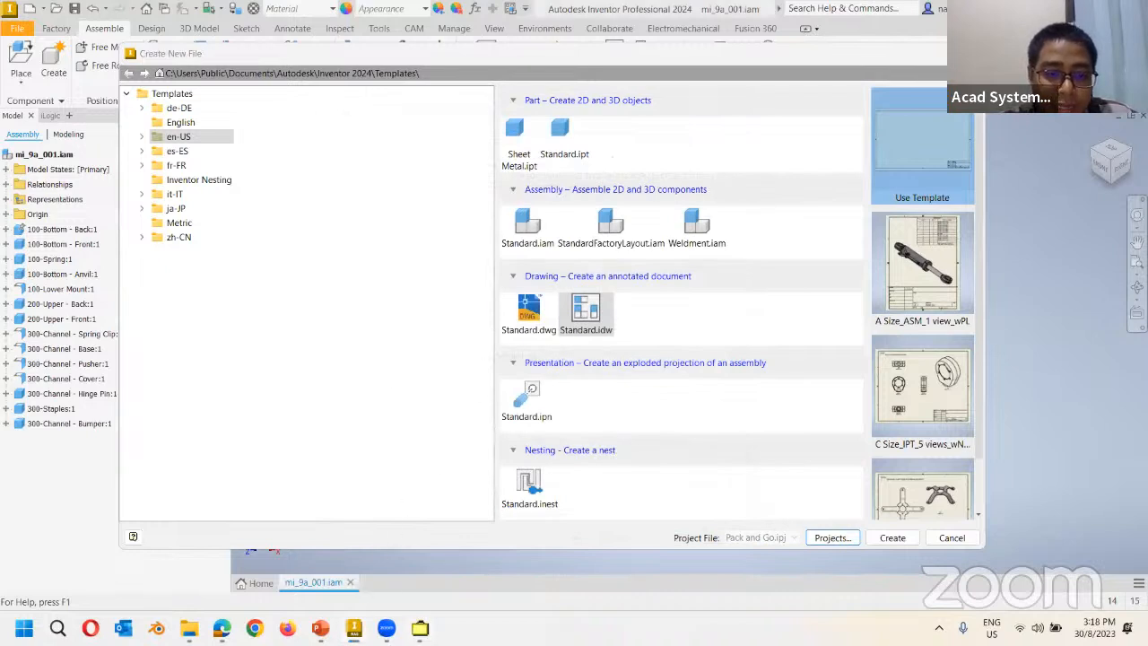
pyautogui.click(420, 628)
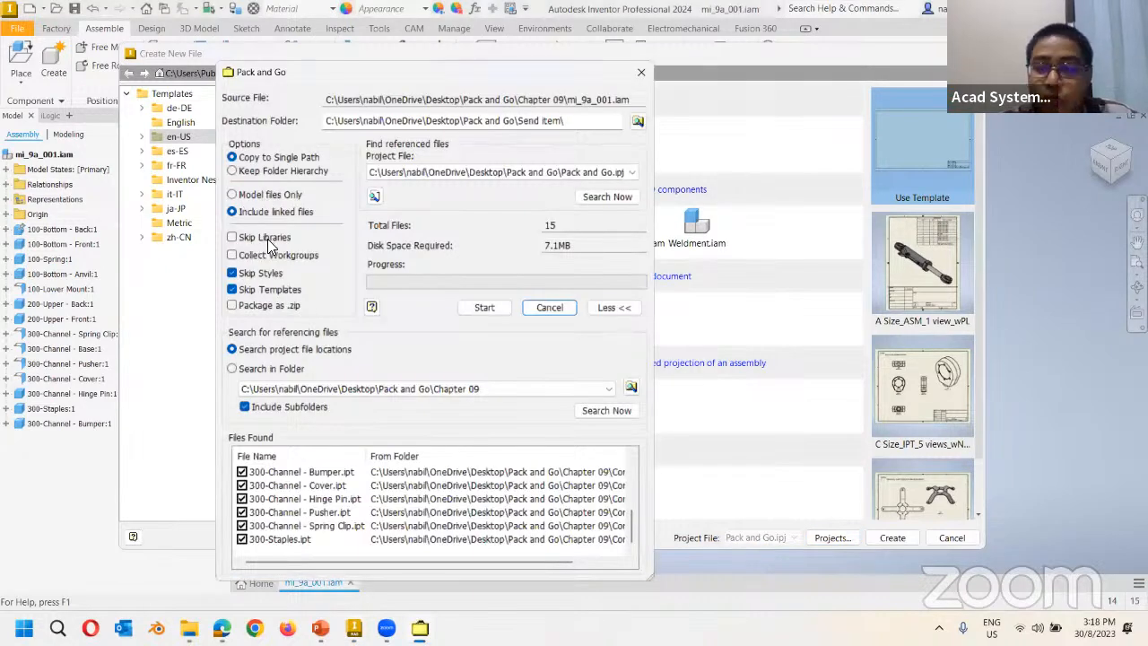
pyautogui.click(232, 238)
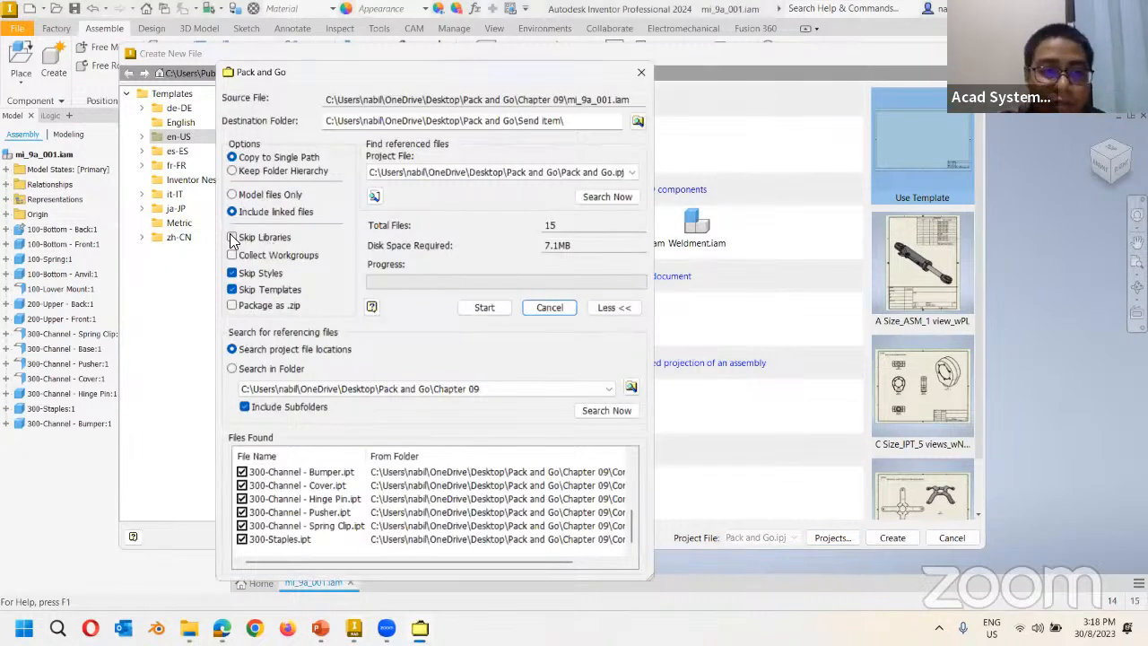
pyautogui.click(234, 239)
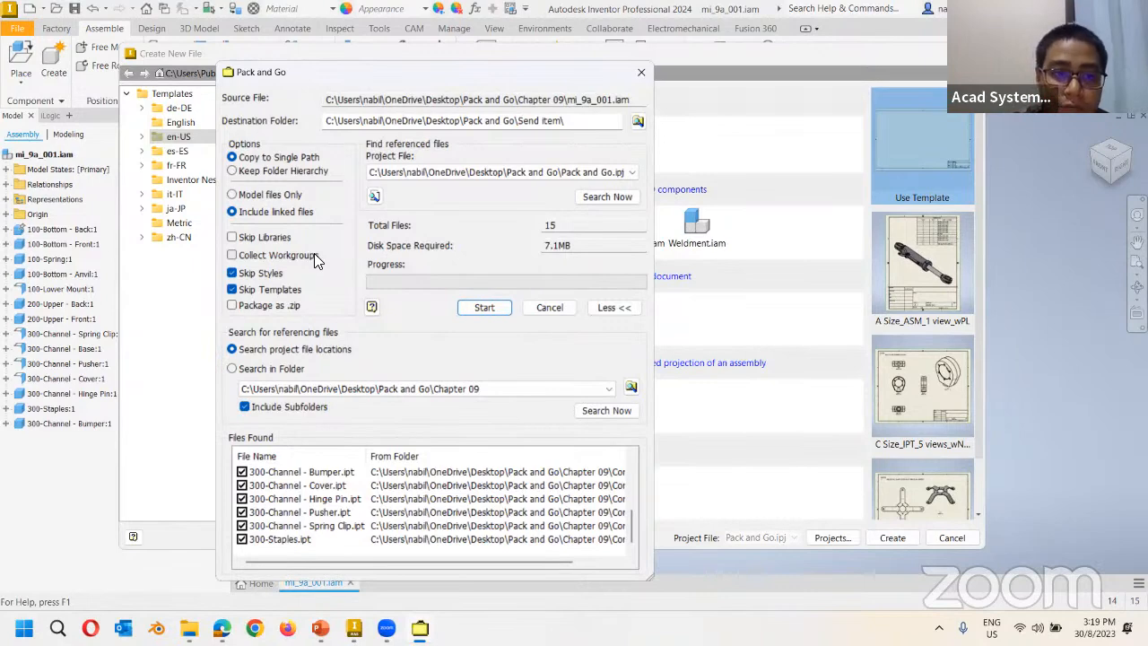
pyautogui.click(233, 256)
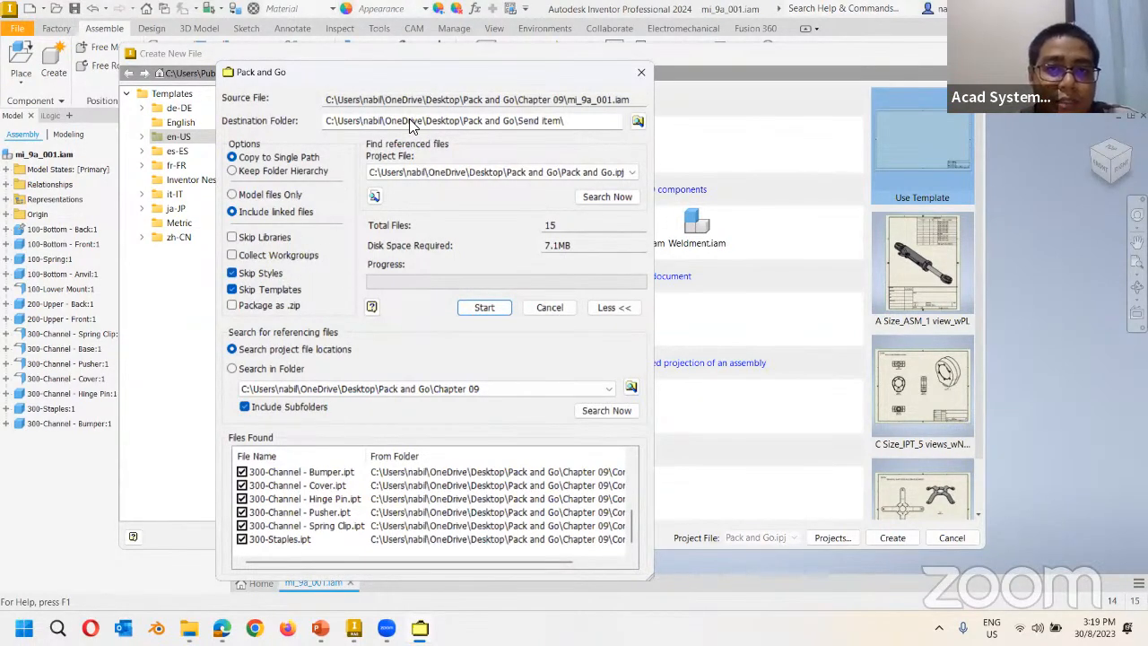
# Cancel the Create New File dialog and move through the ribbon to the Manage tab.
pyautogui.click(562, 307)
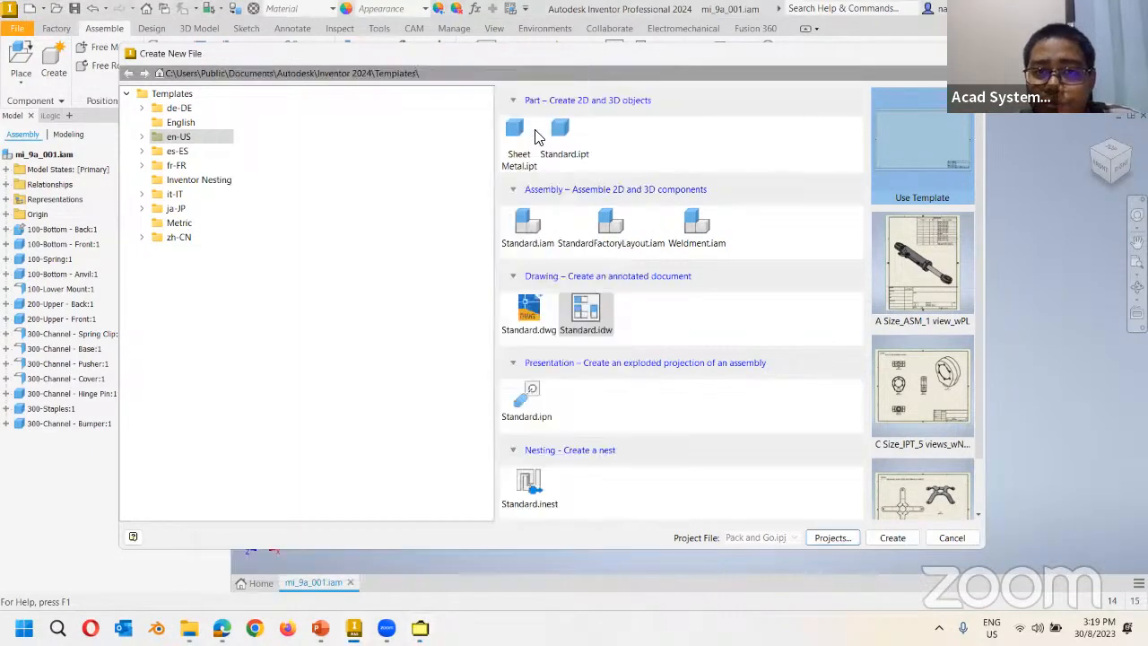
pyautogui.click(969, 54)
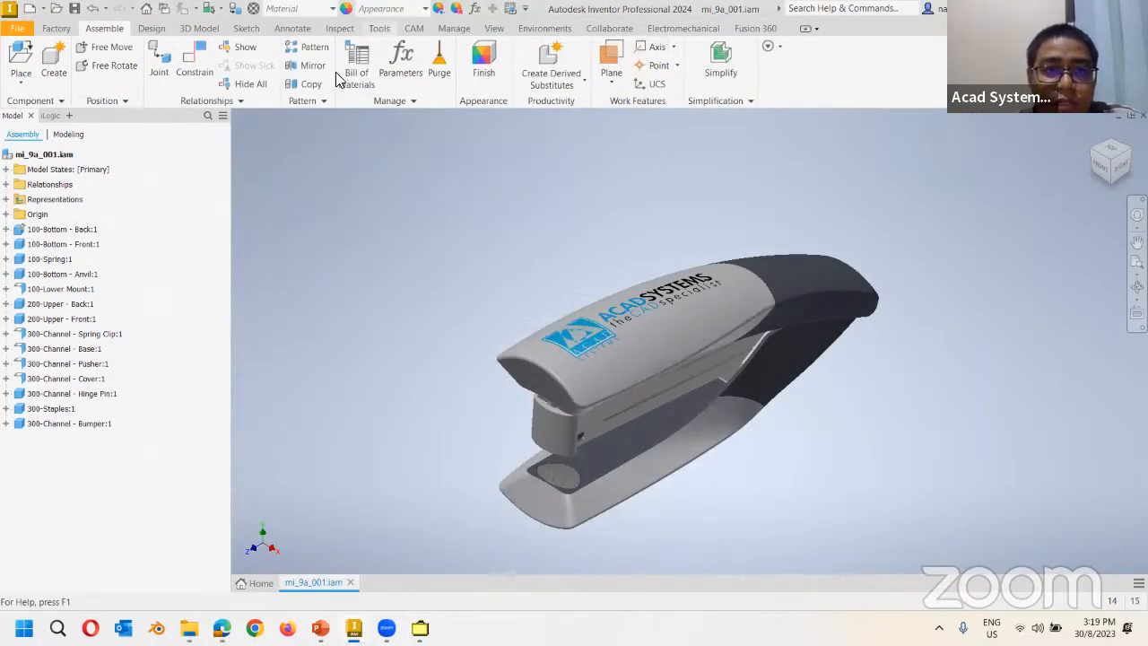
pyautogui.click(378, 28)
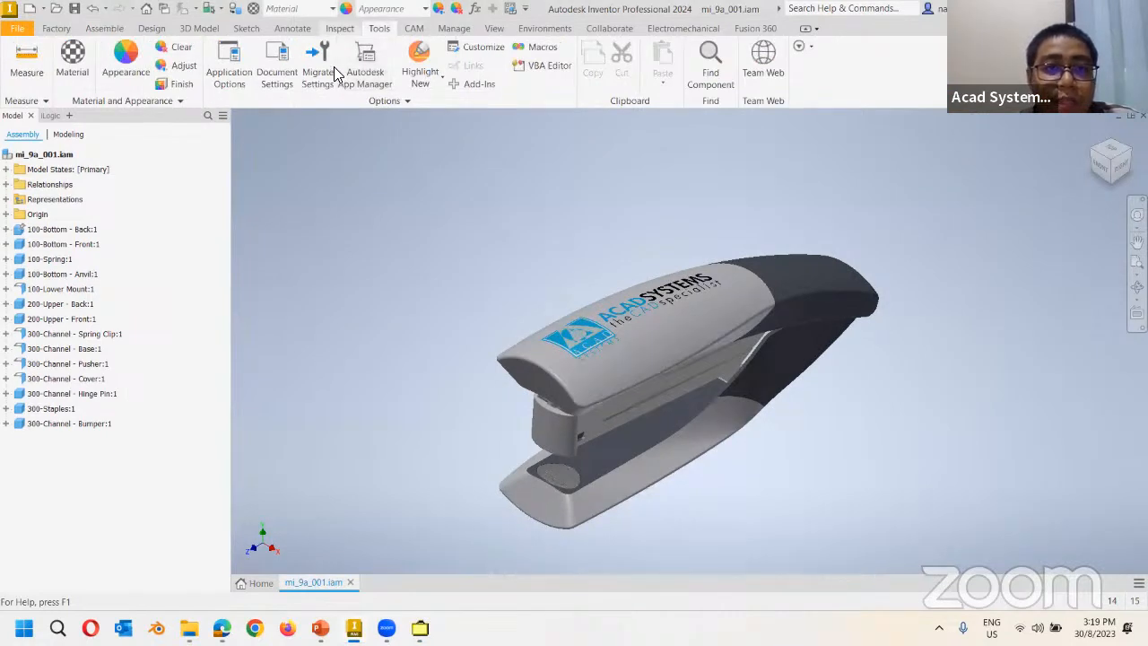
pyautogui.click(339, 29)
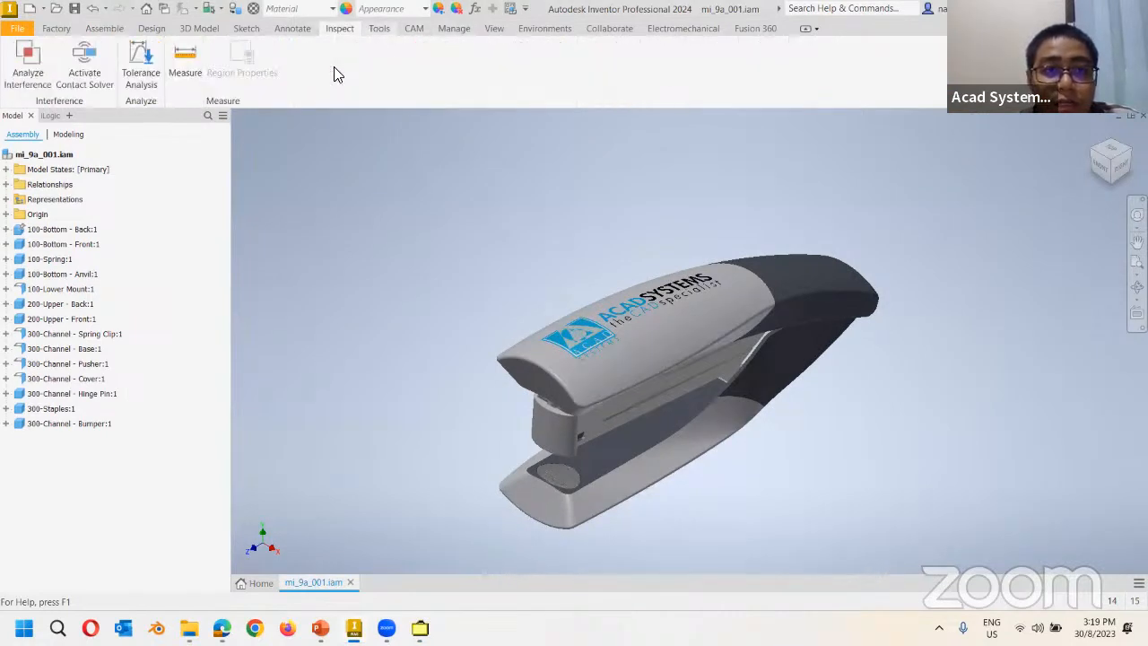
pyautogui.click(453, 27)
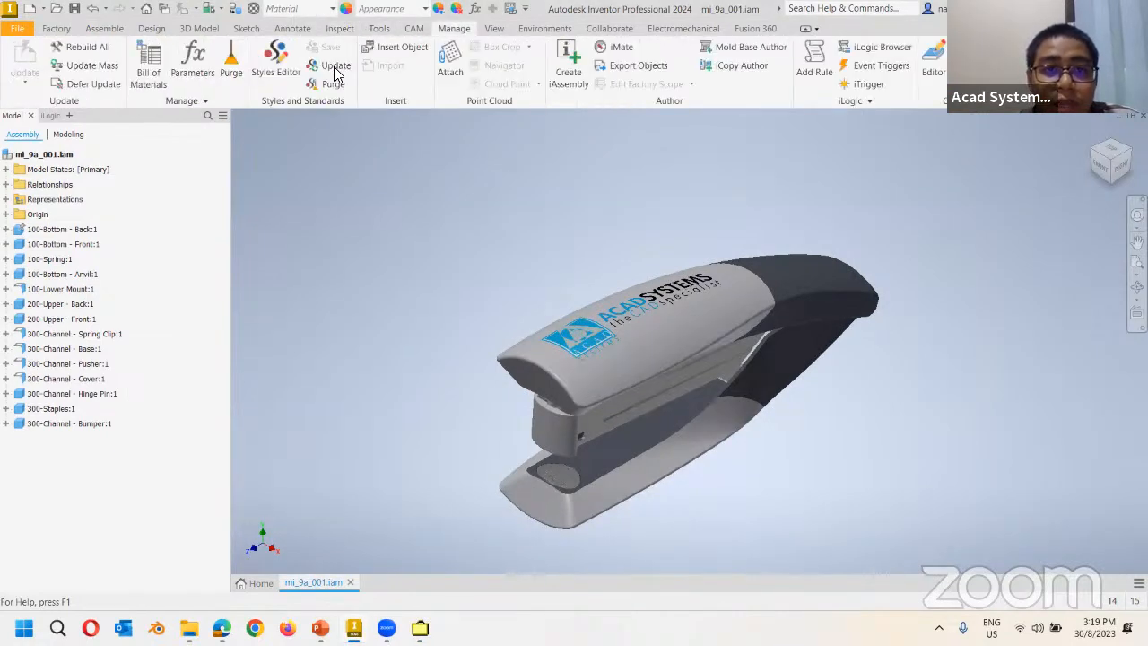
# Review Text styles in the Style and Standard Editor, close it and the Material Browser, back on Assemble.
pyautogui.click(285, 77)
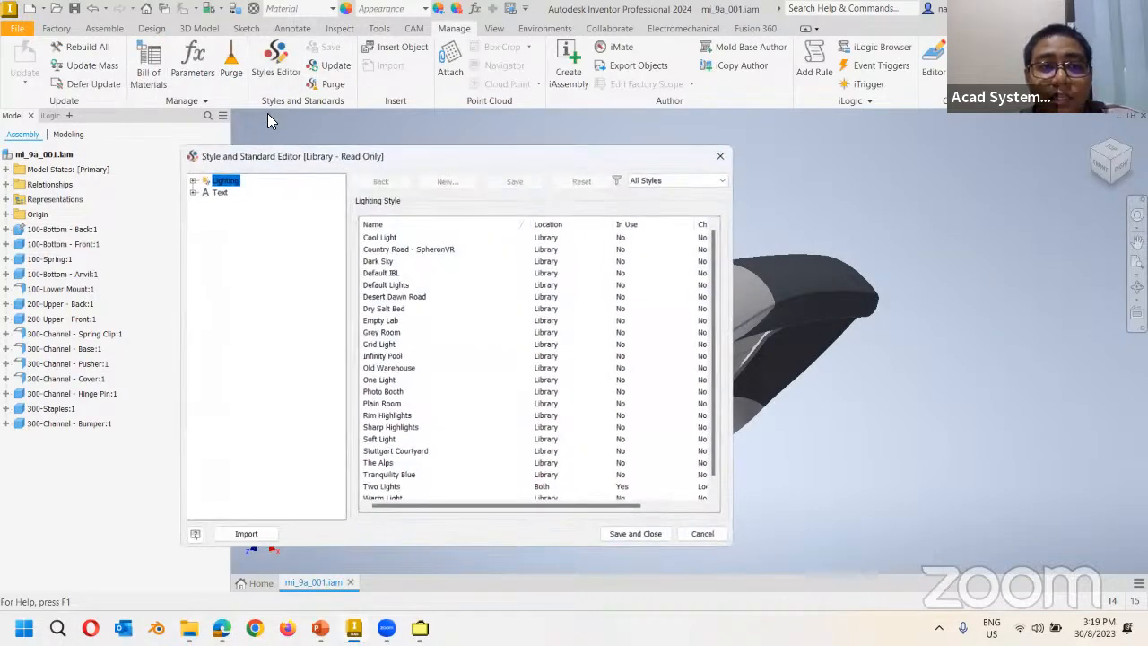
pyautogui.click(218, 194)
pyautogui.click(722, 154)
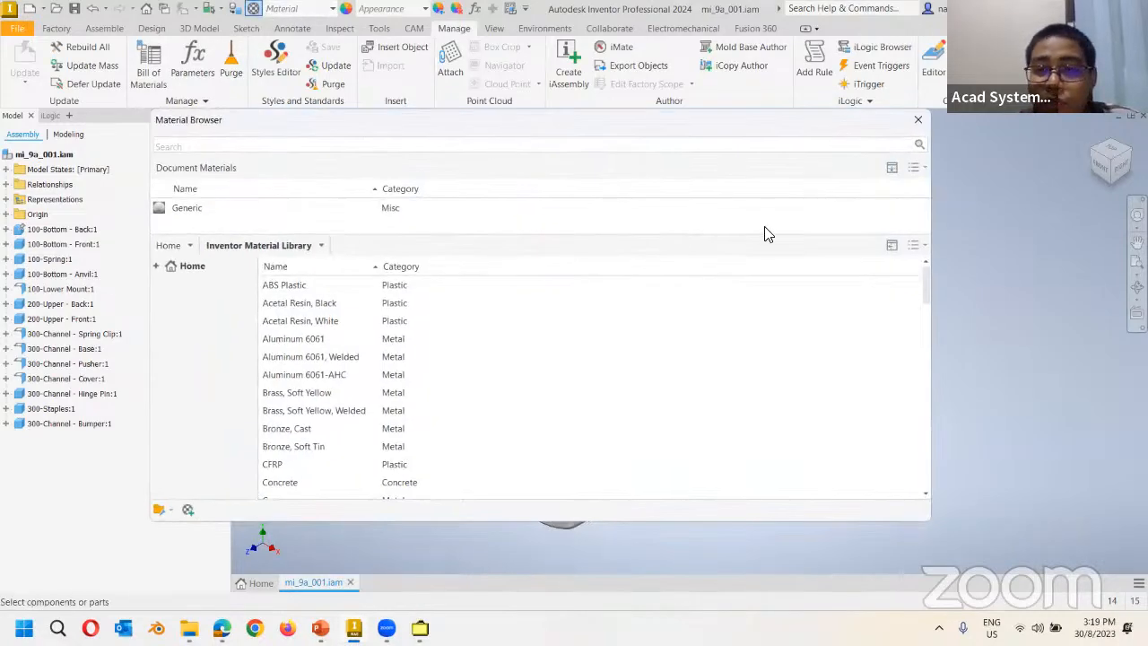
pyautogui.click(918, 119)
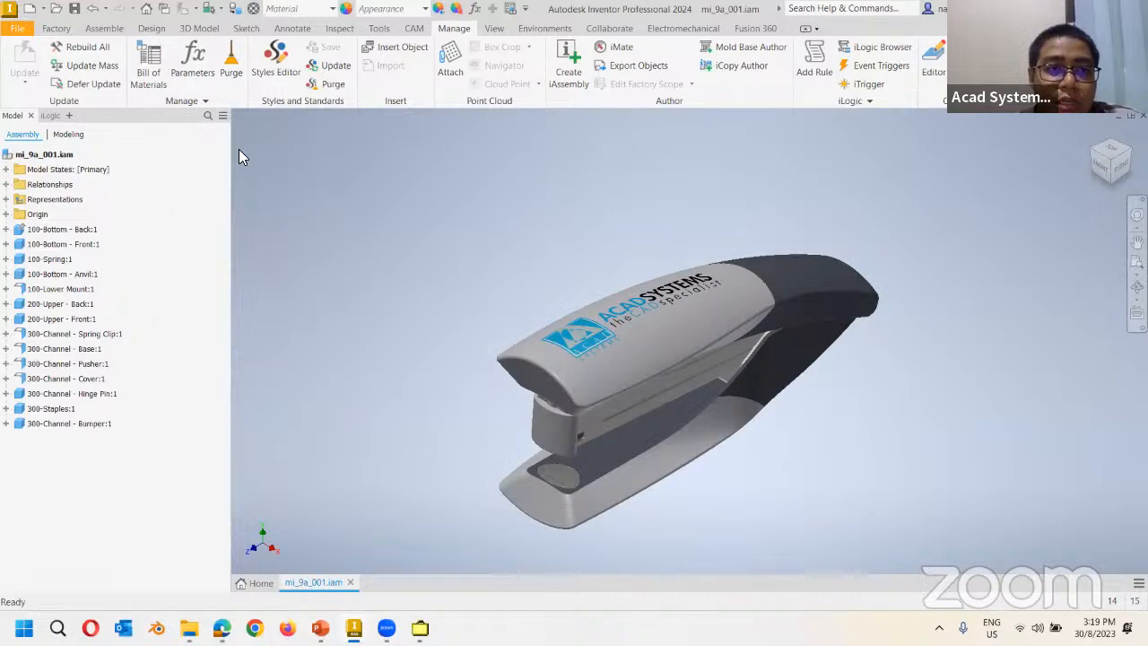
pyautogui.click(148, 30)
pyautogui.click(105, 30)
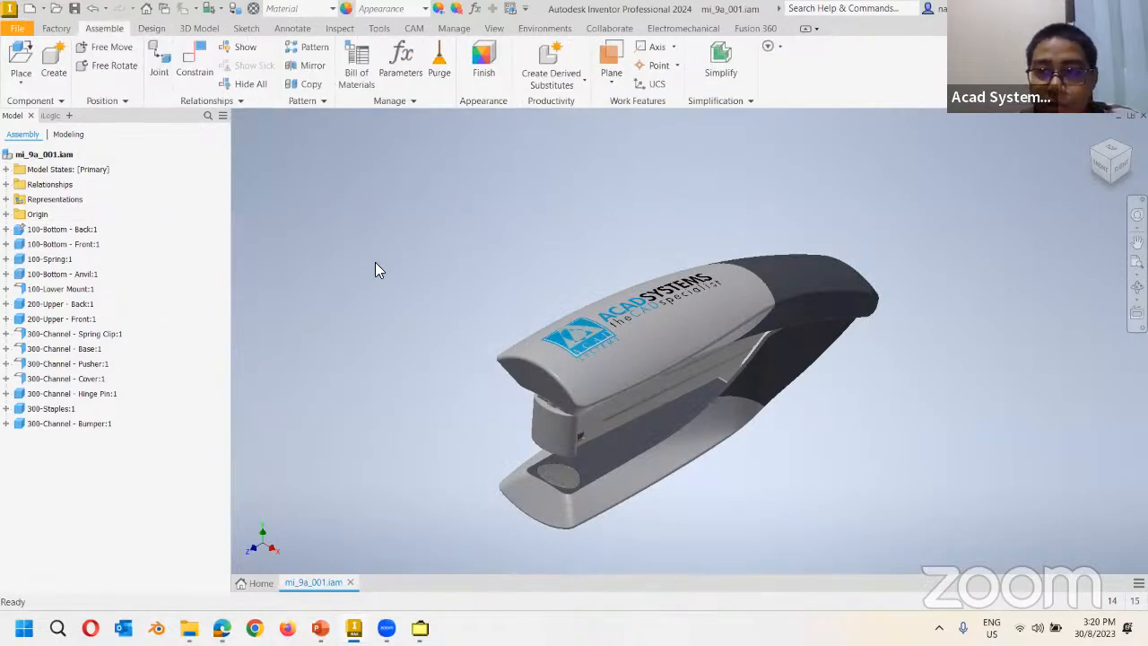
# Uncheck Skip Styles in Pack and Go, toggling it once to compare file counts.
pyautogui.hotkey('alt', 'Tab')
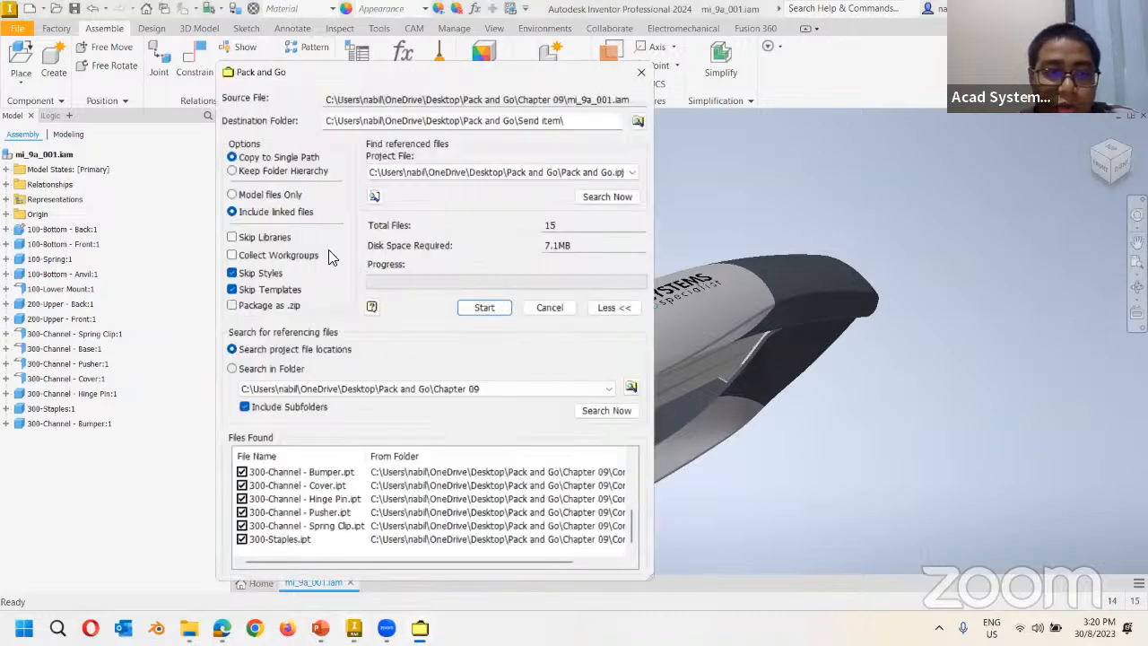
pyautogui.click(231, 273)
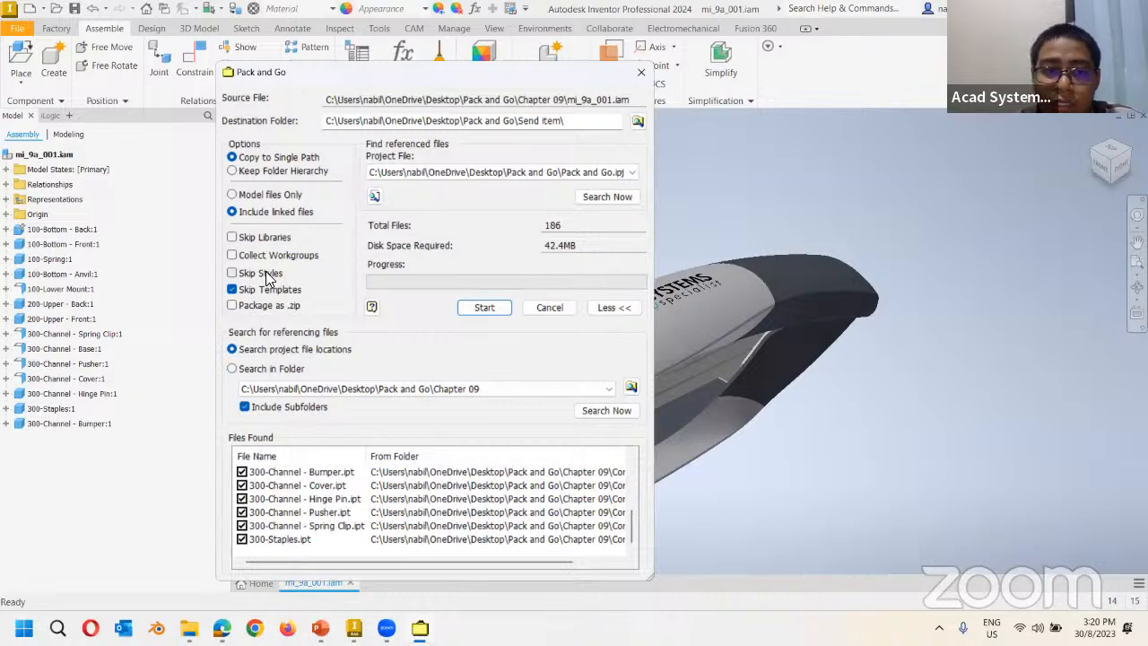
pyautogui.click(234, 274)
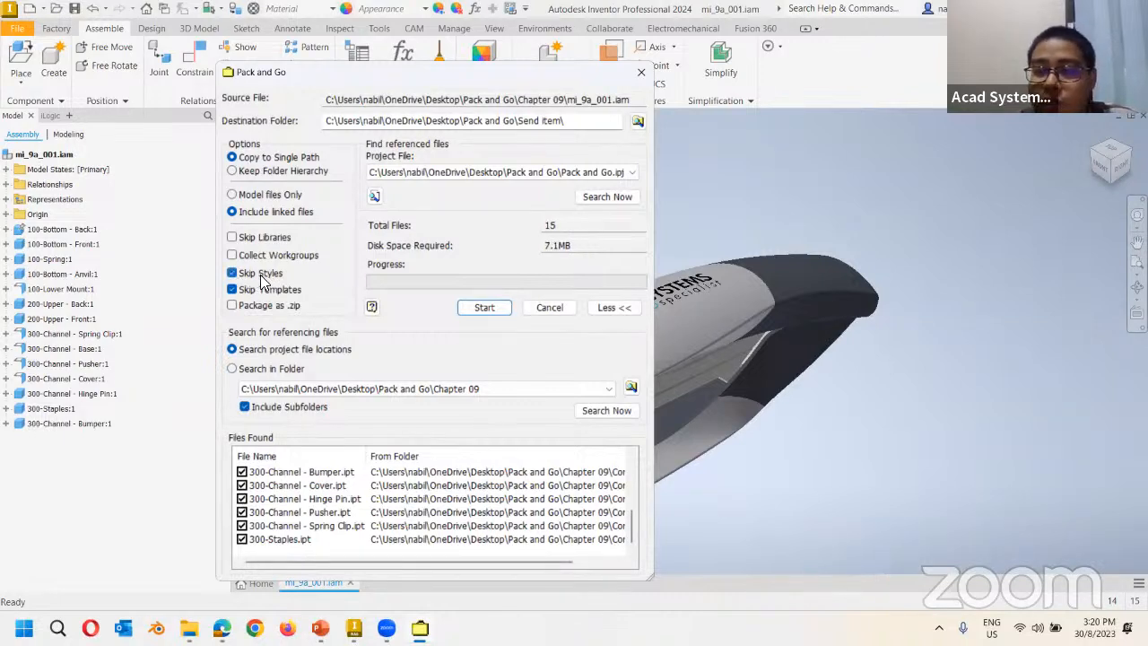
pyautogui.click(232, 273)
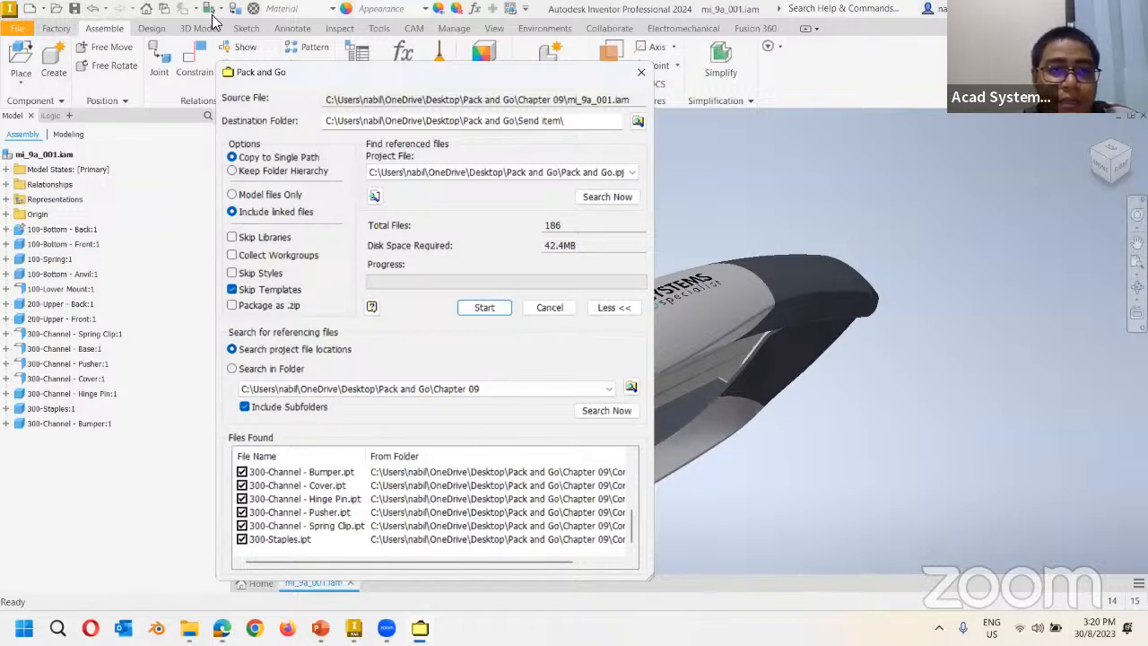
# Uncheck Skip Templates so the package totals 244 files, 55.7MB.
pyautogui.click(676, 4)
pyautogui.click(30, 7)
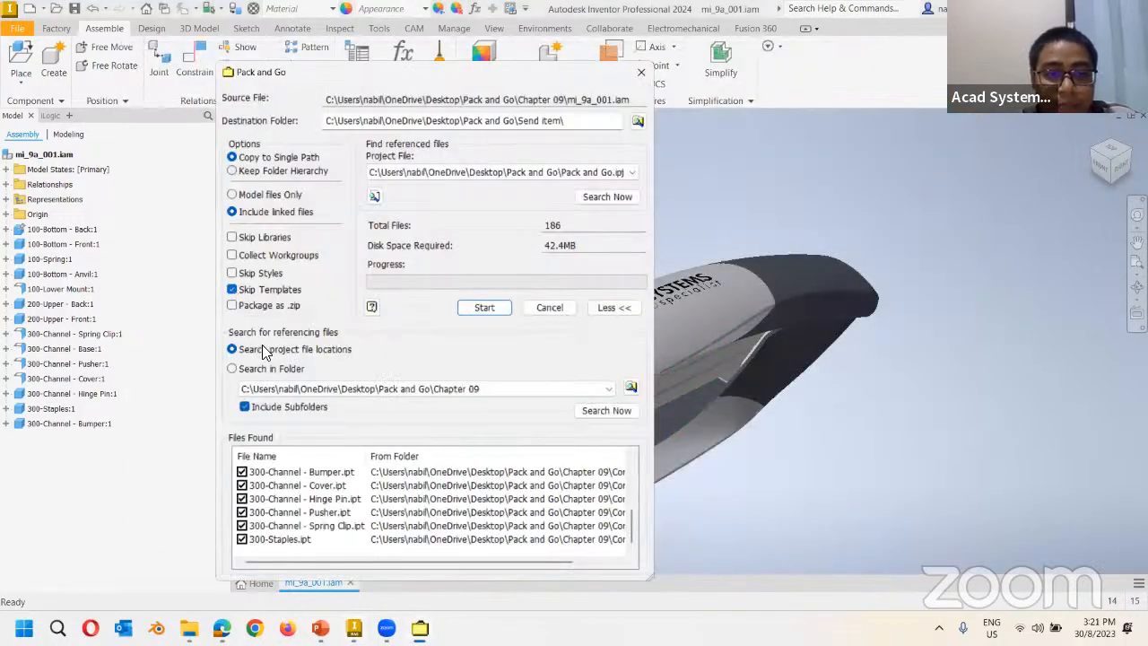
pyautogui.click(232, 290)
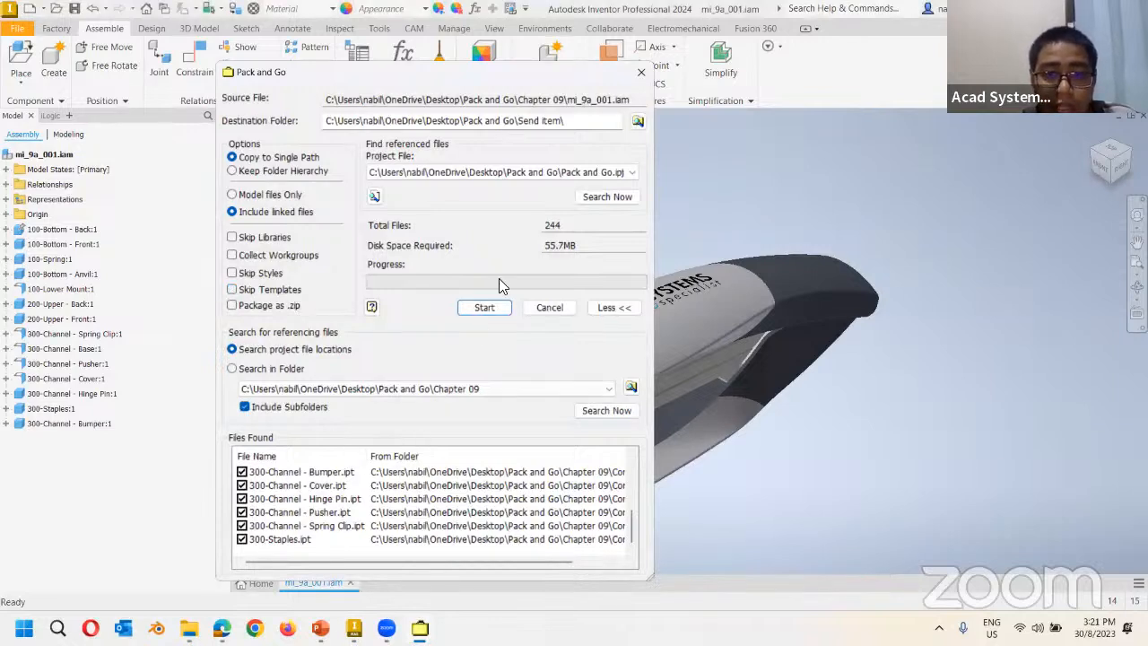
# Check Package as .zip, raising required space to 111.4MB, and scroll the Files Found list.
pyautogui.click(232, 306)
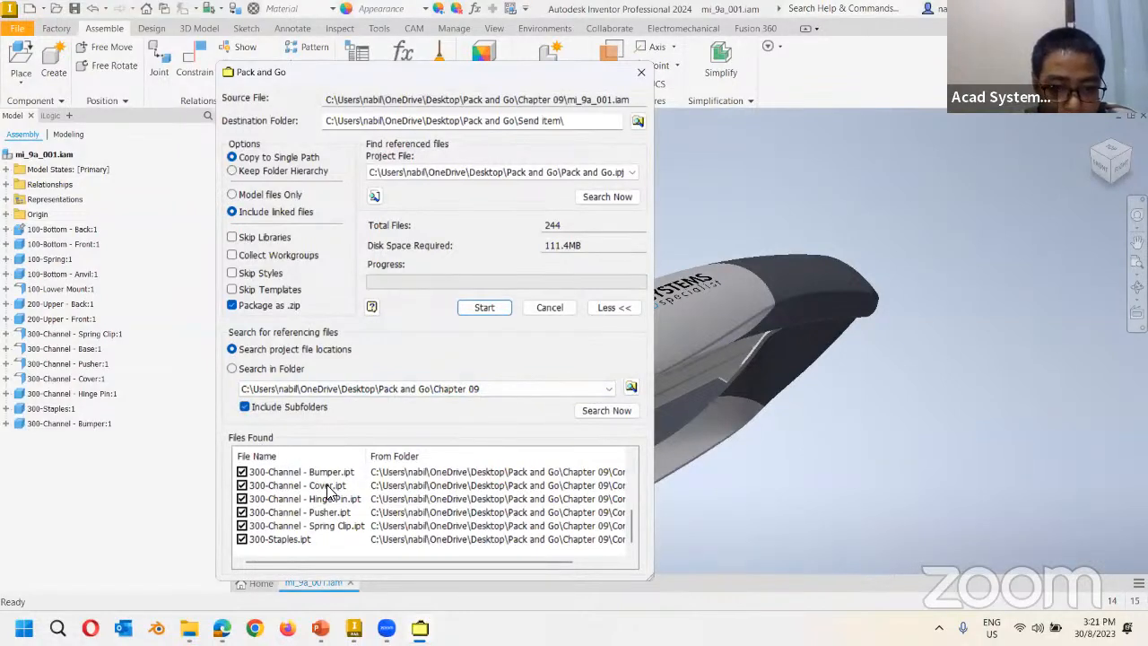
pyautogui.moveTo(632, 533); pyautogui.dragTo(632, 468)
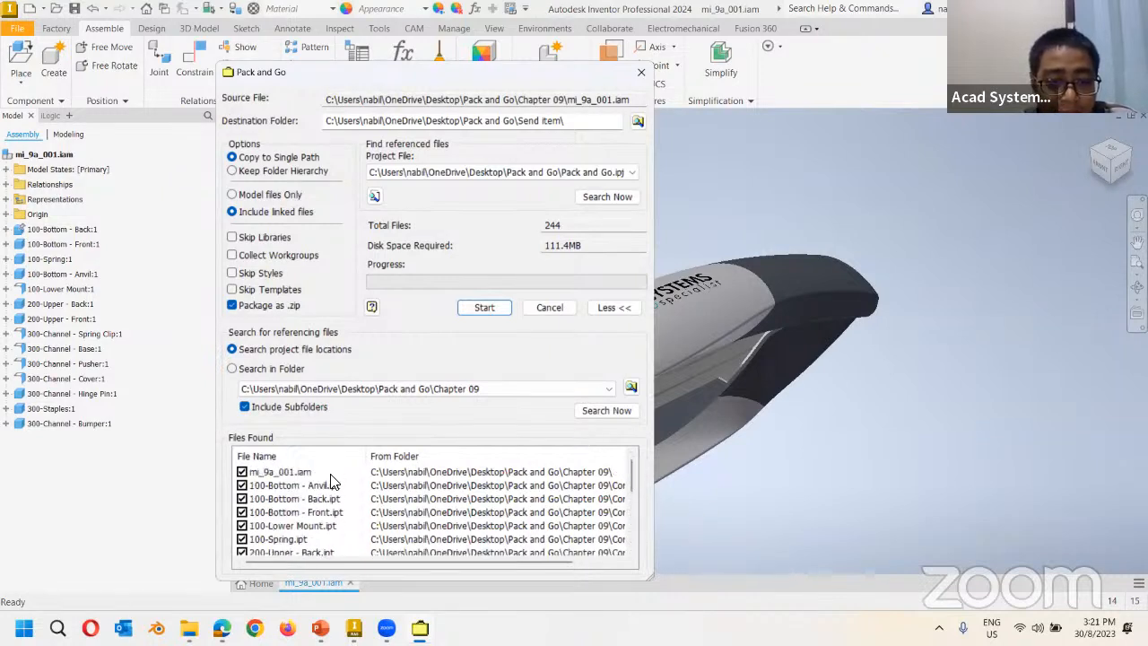
pyautogui.scroll(-3, 359, 524)
pyautogui.scroll(3, 408, 520)
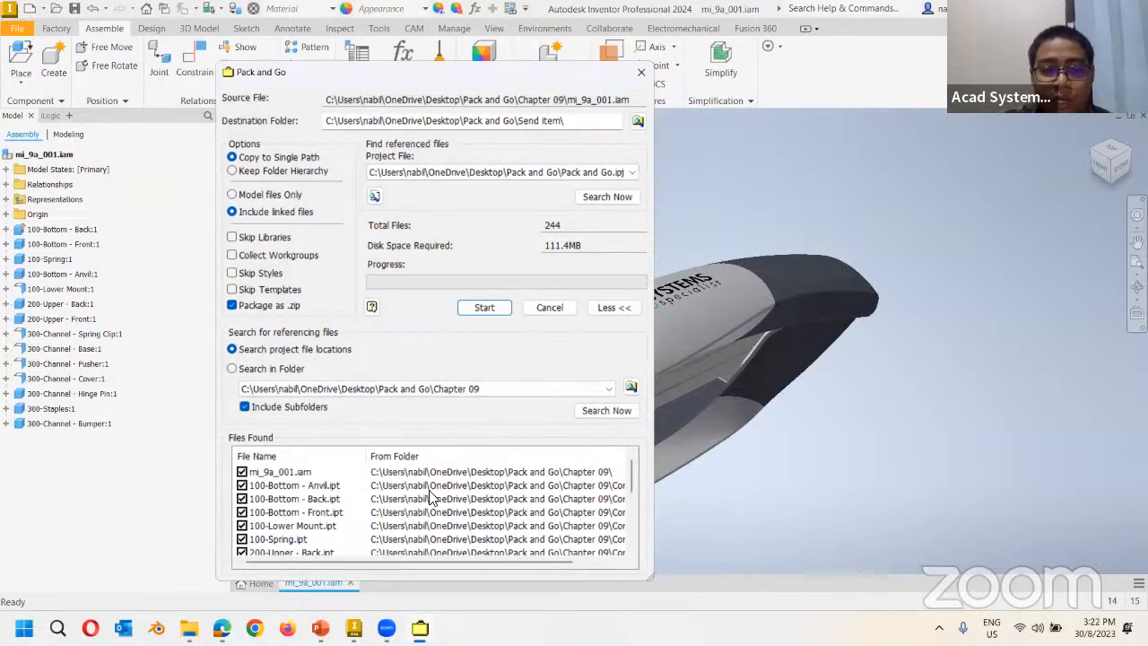
# Search for referencing files and add all five, bringing the total to 249 files, 113.9MB.
pyautogui.click(597, 411)
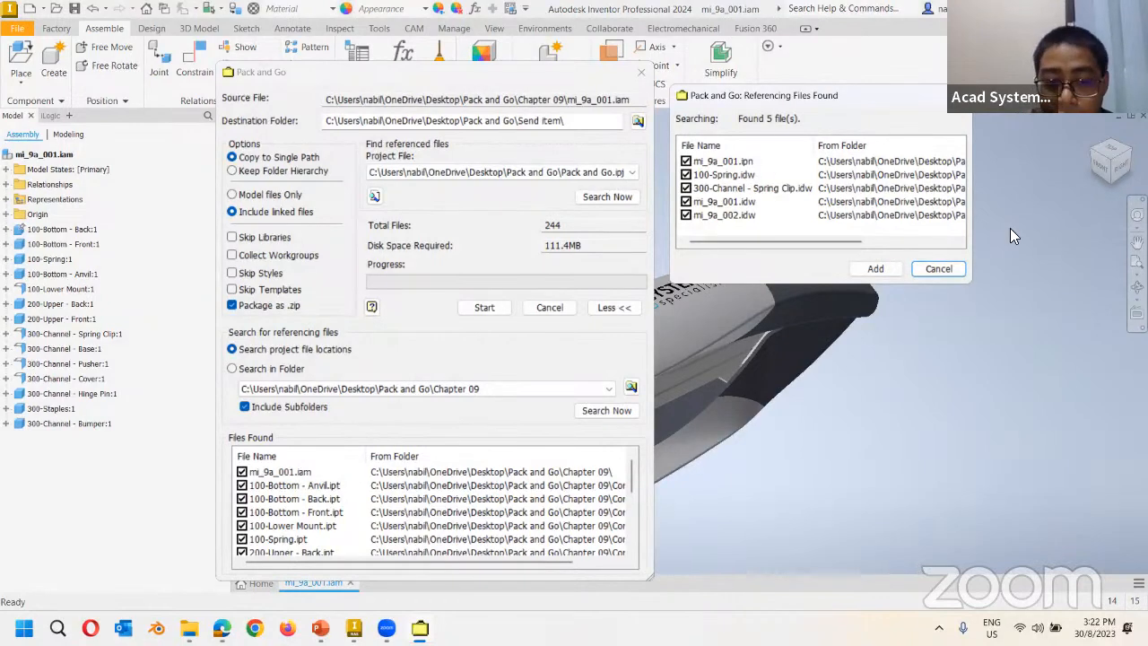
pyautogui.click(872, 269)
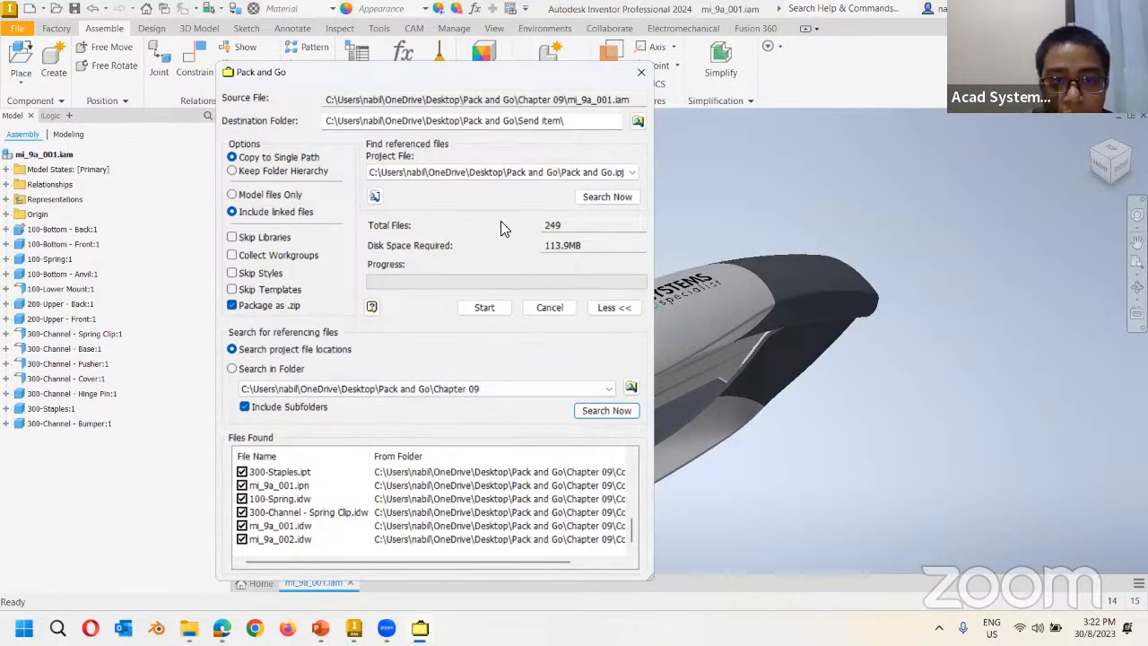
pyautogui.moveTo(579, 227); pyautogui.dragTo(422, 239)
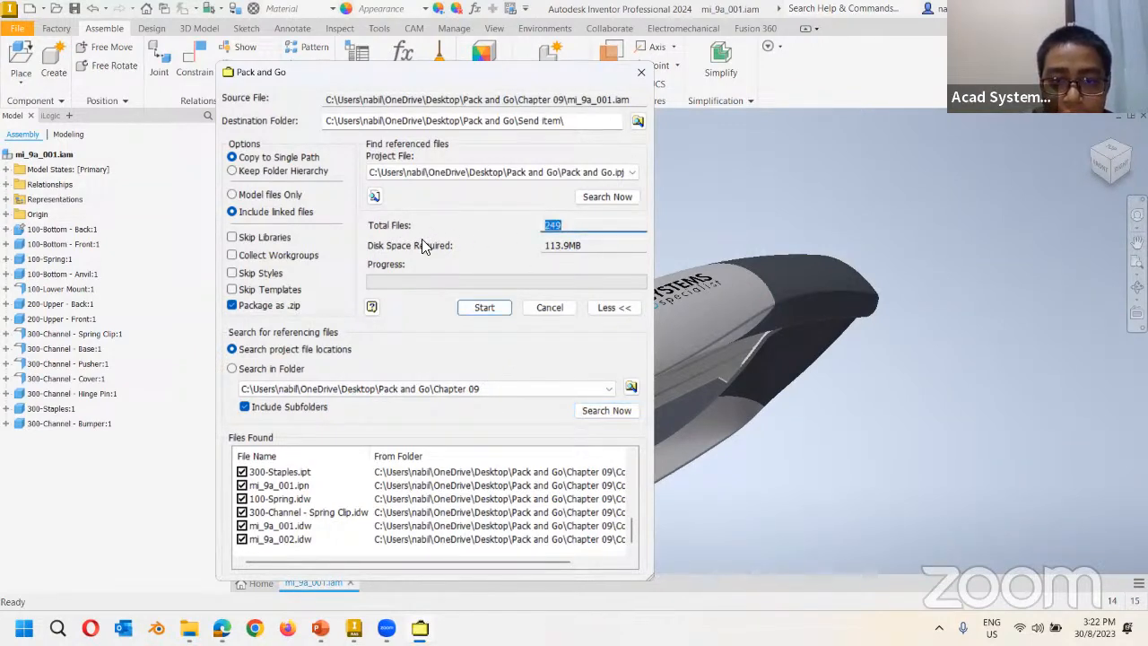
pyautogui.moveTo(602, 249); pyautogui.dragTo(389, 326)
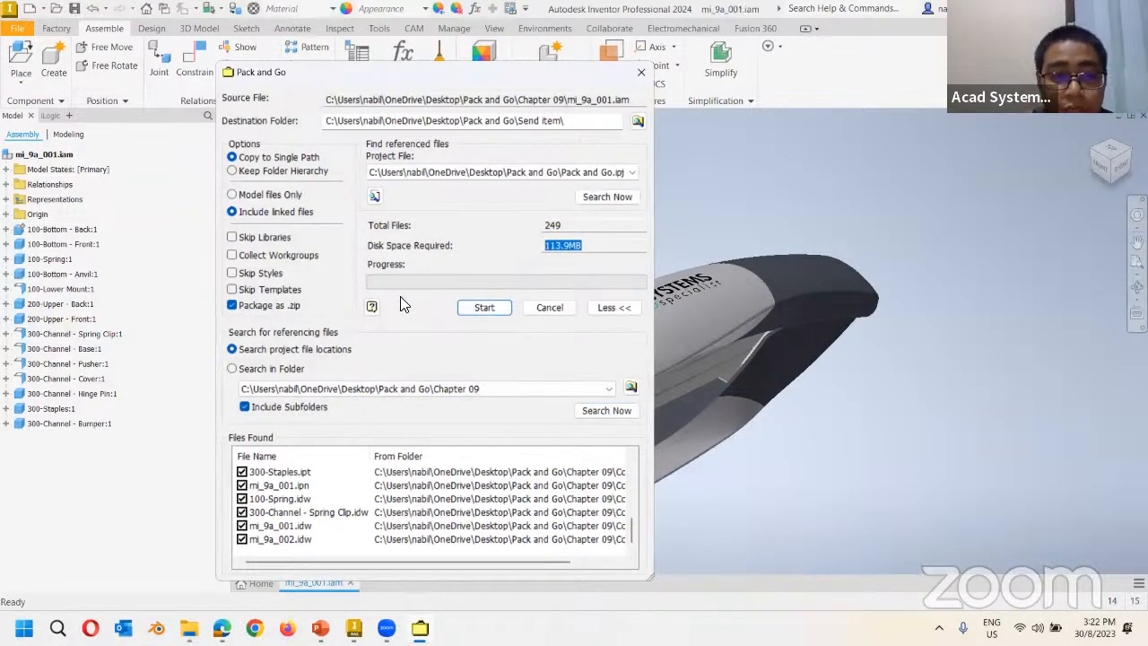
# Compare the 16.6MB total with styles and templates skipped, restore both, and start packing.
pyautogui.click(235, 272)
pyautogui.click(235, 289)
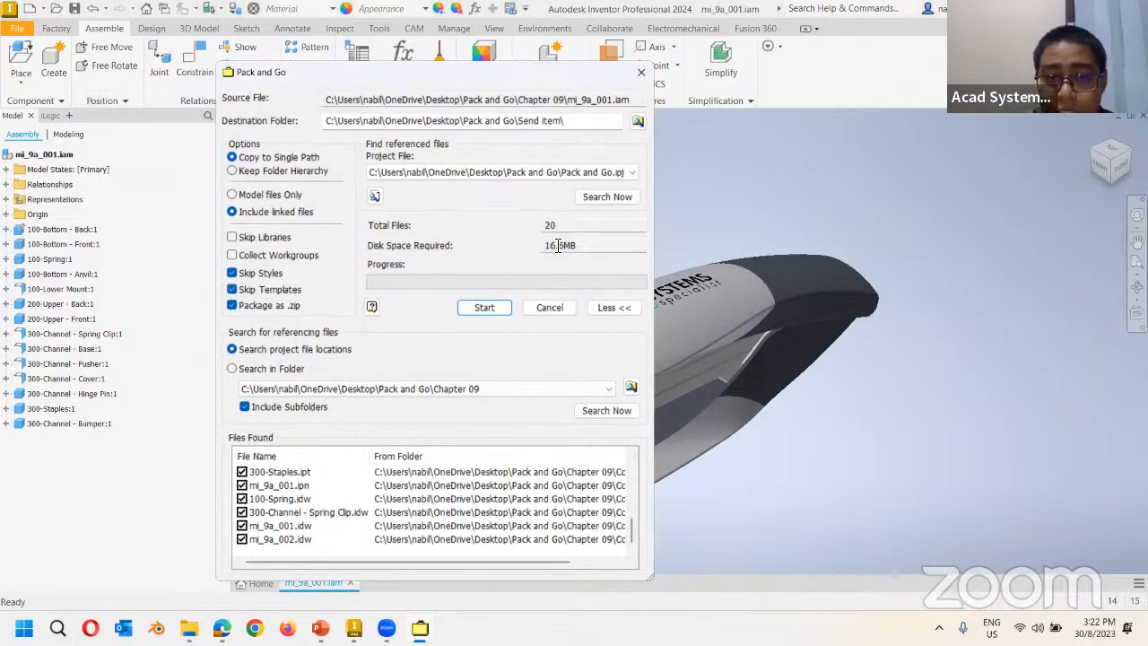
pyautogui.moveTo(583, 247); pyautogui.dragTo(428, 301)
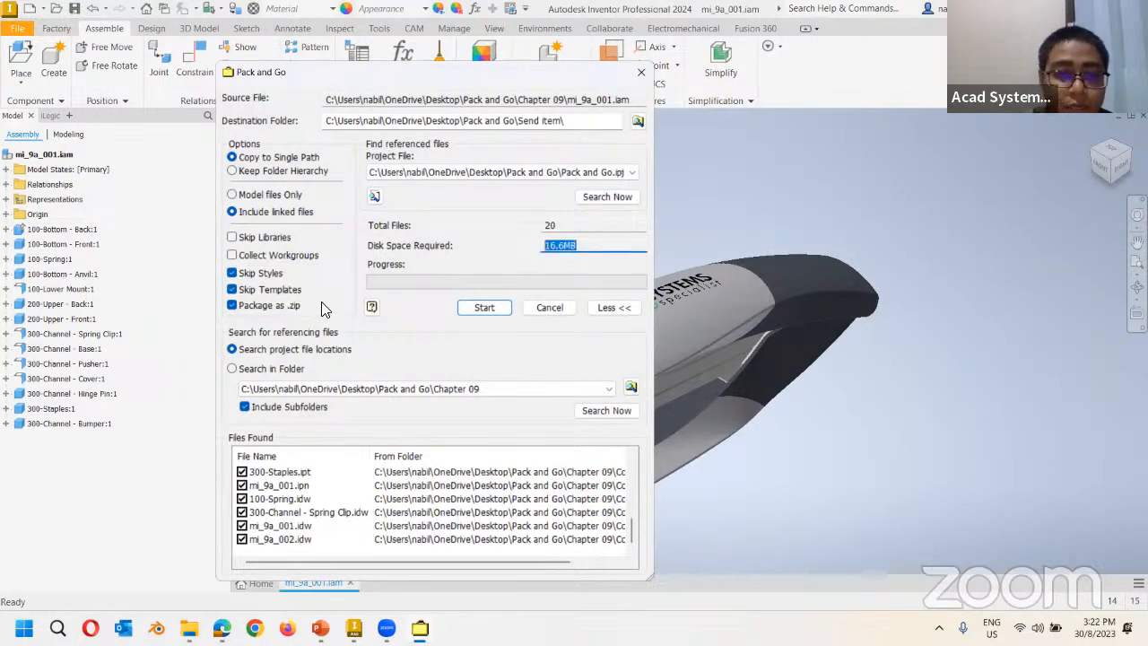
pyautogui.click(235, 273)
pyautogui.click(235, 289)
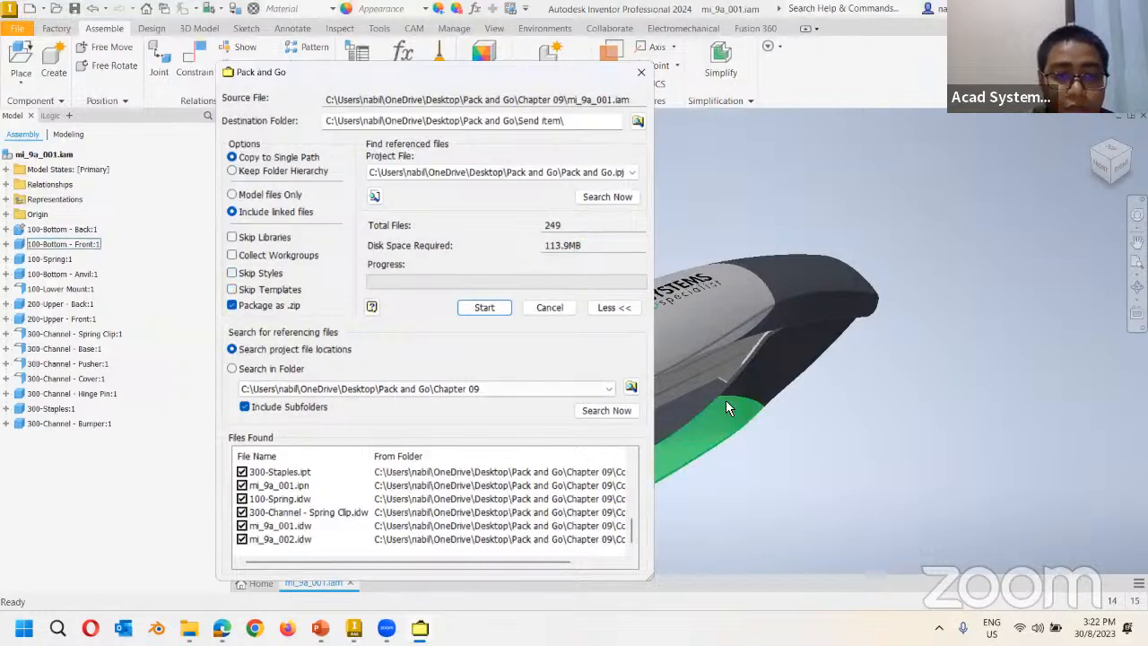
pyautogui.click(489, 308)
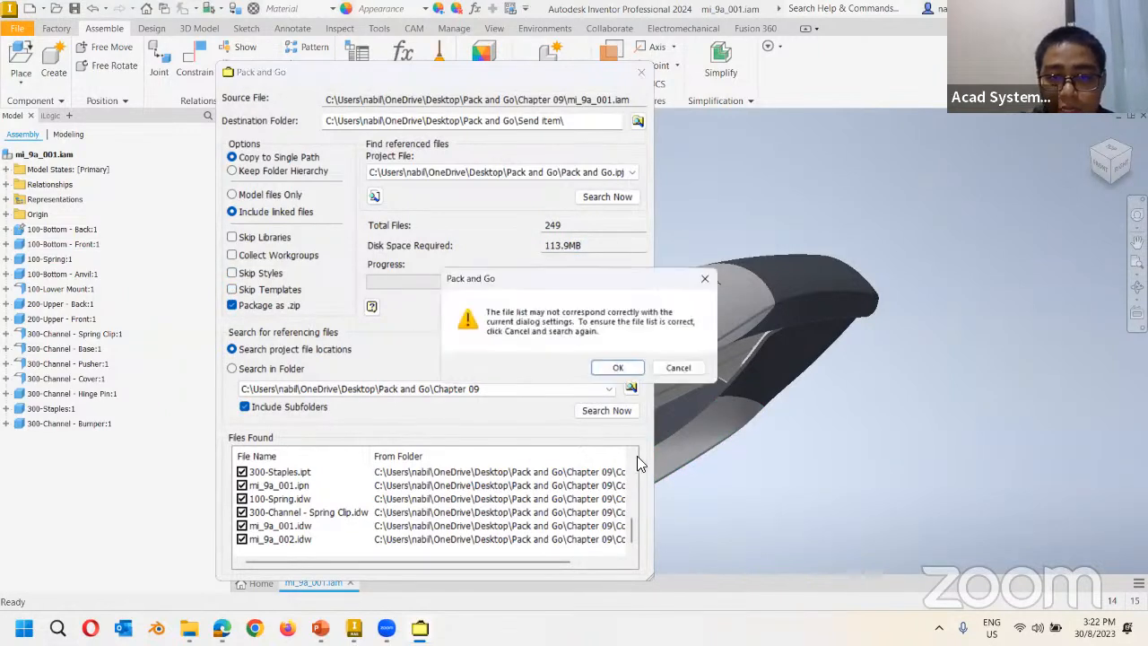
# Accept the file-list warning, create the Send item folder, and close Pack and Go when packing finishes.
pyautogui.click(618, 369)
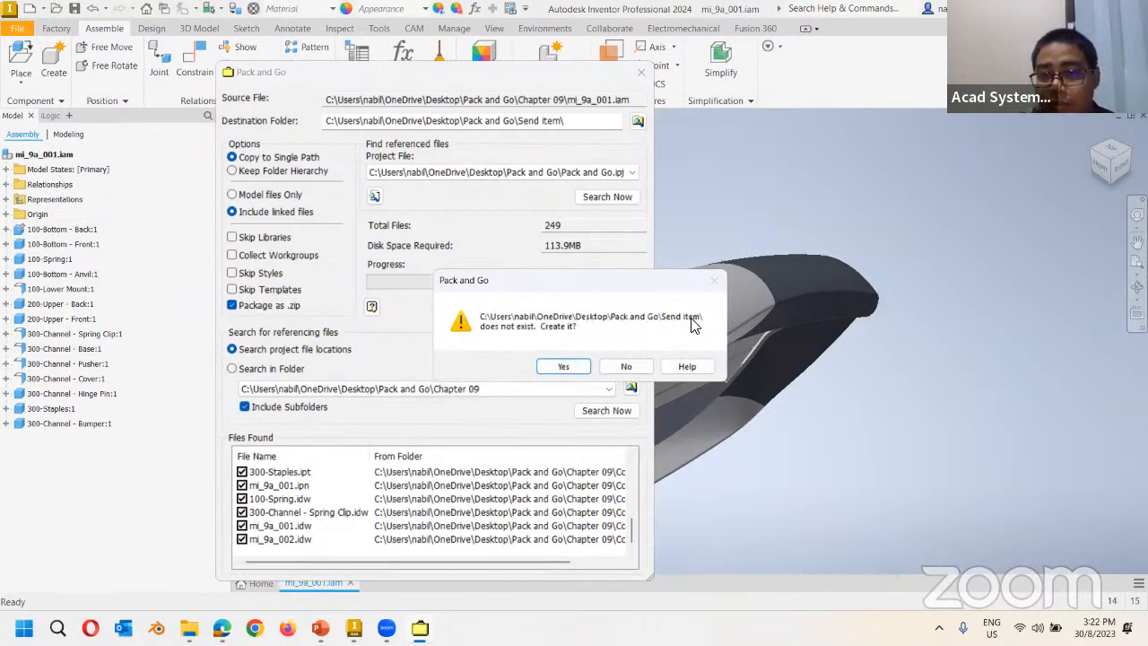
pyautogui.click(563, 366)
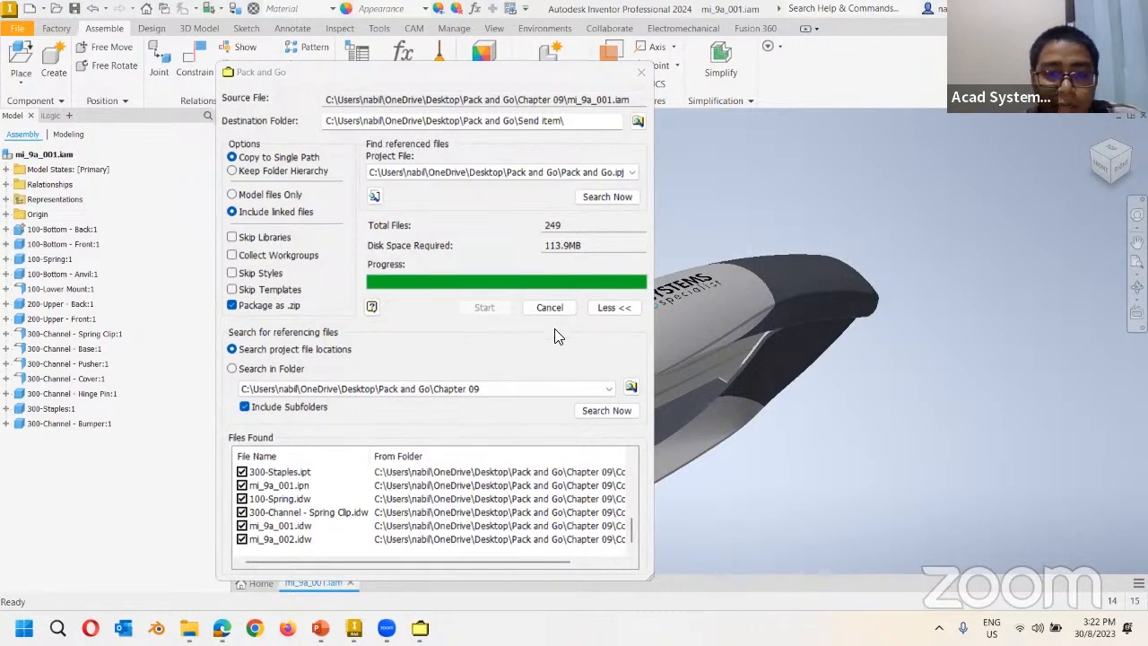
pyautogui.click(462, 297)
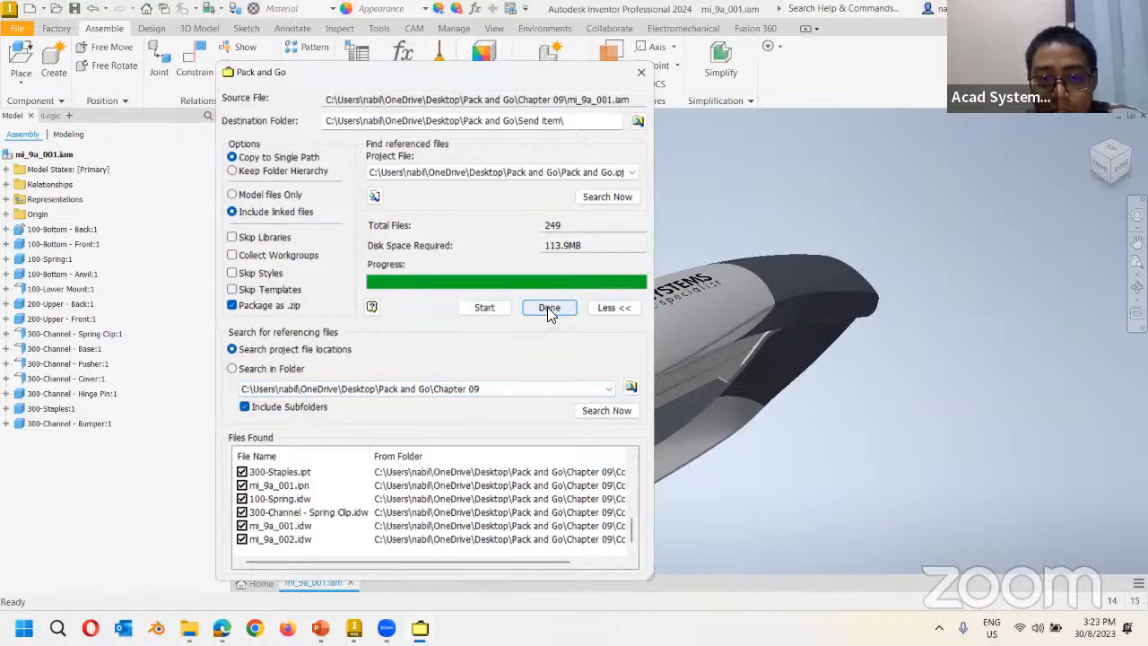
pyautogui.click(547, 307)
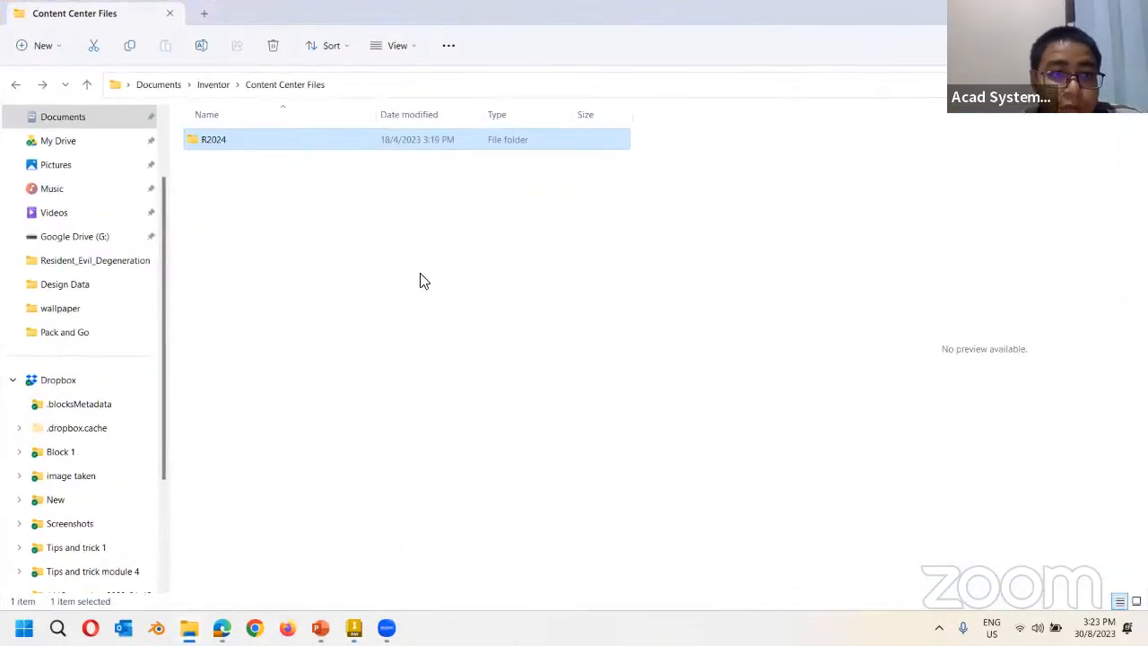
# Navigate back via Chapter 09 and Components up to the Pack and Go folder.
pyautogui.click(464, 315)
pyautogui.click(17, 86)
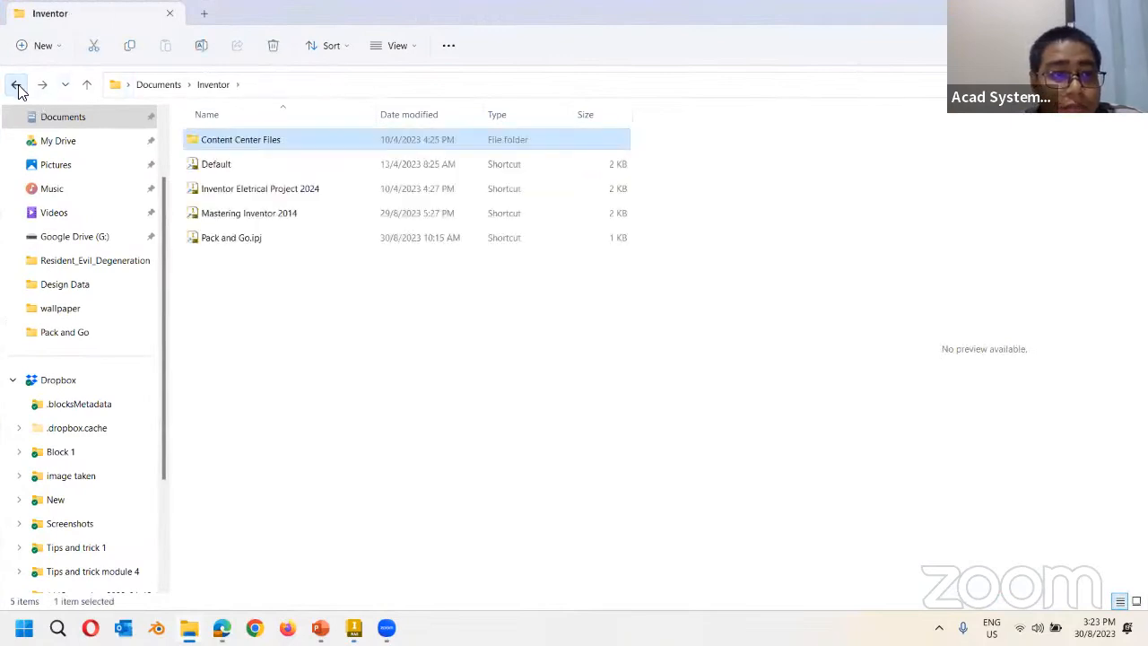
pyautogui.click(17, 86)
pyautogui.click(17, 86)
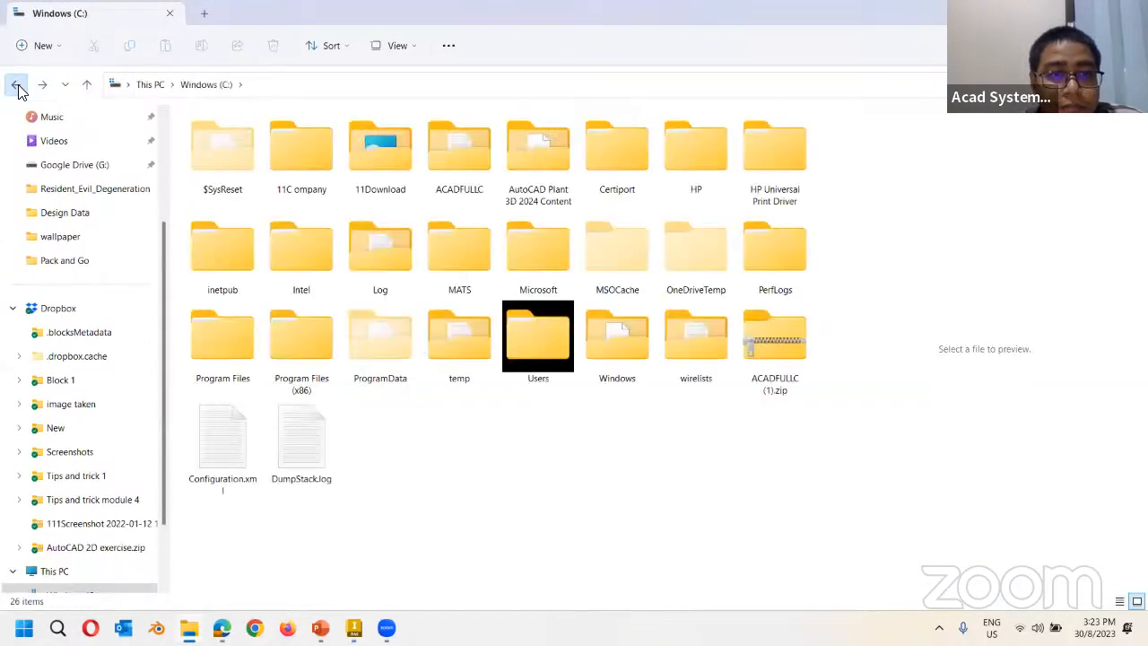
pyautogui.click(17, 87)
pyautogui.doubleClick(217, 165)
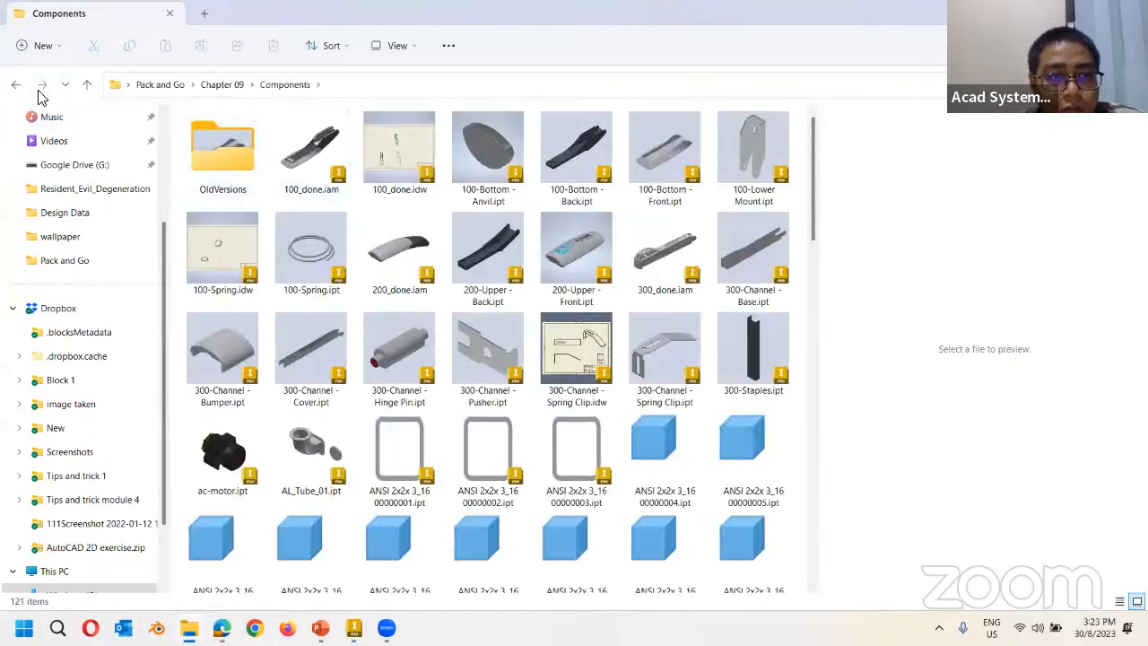
pyautogui.click(223, 87)
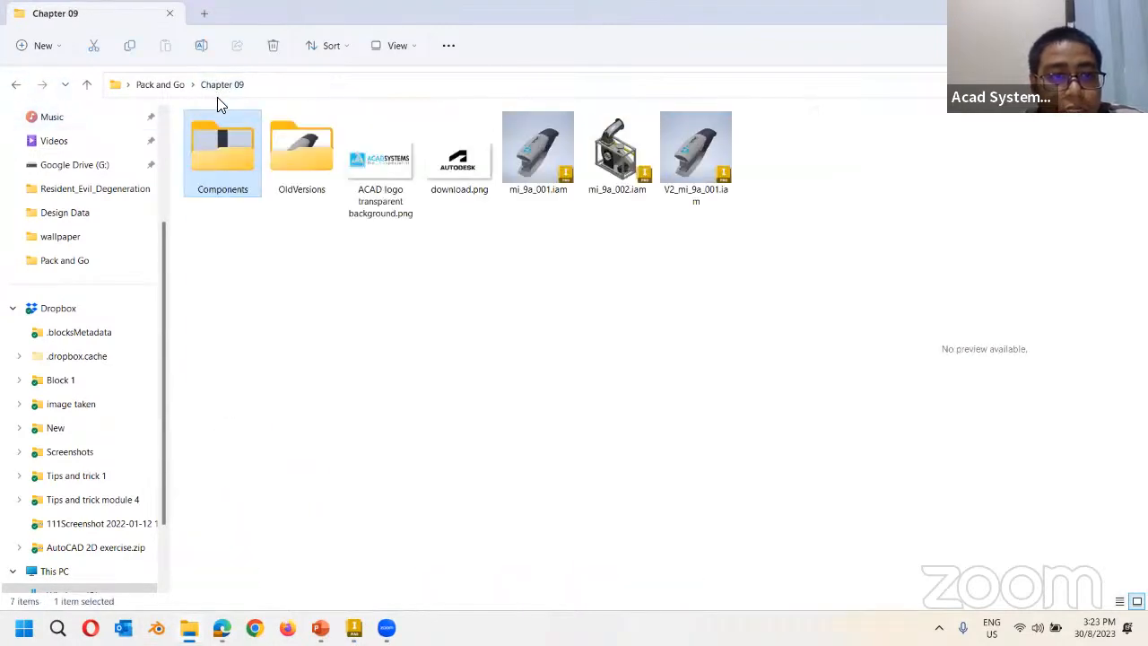
pyautogui.click(172, 87)
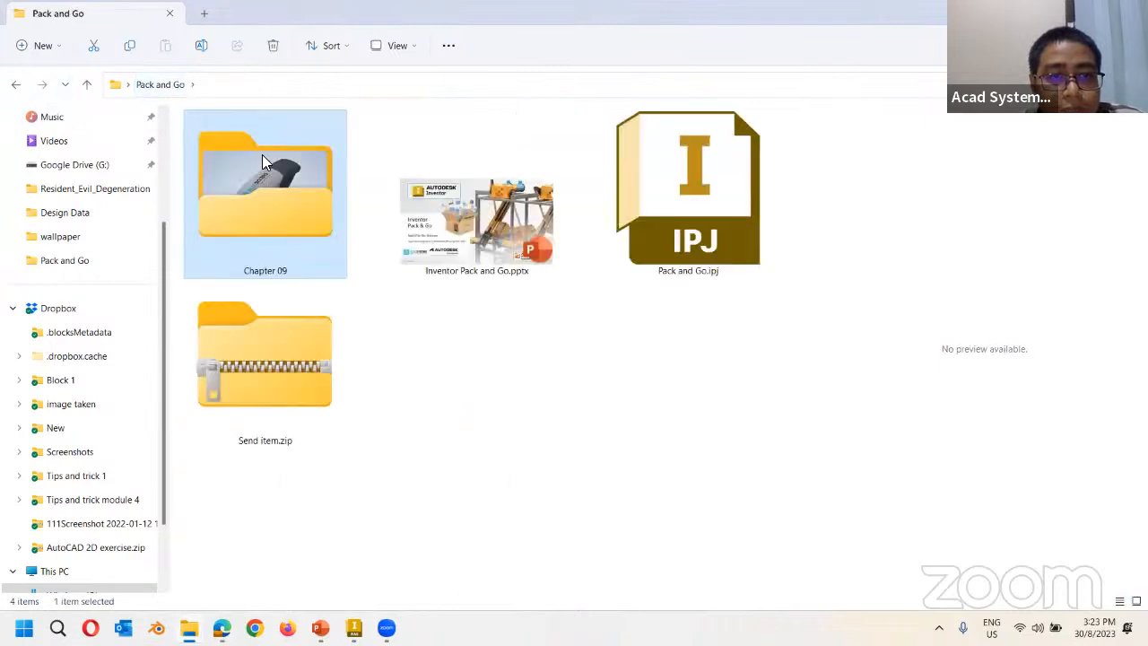
# Extract the Send item.zip archive into the Send item folder.
pyautogui.click(291, 402)
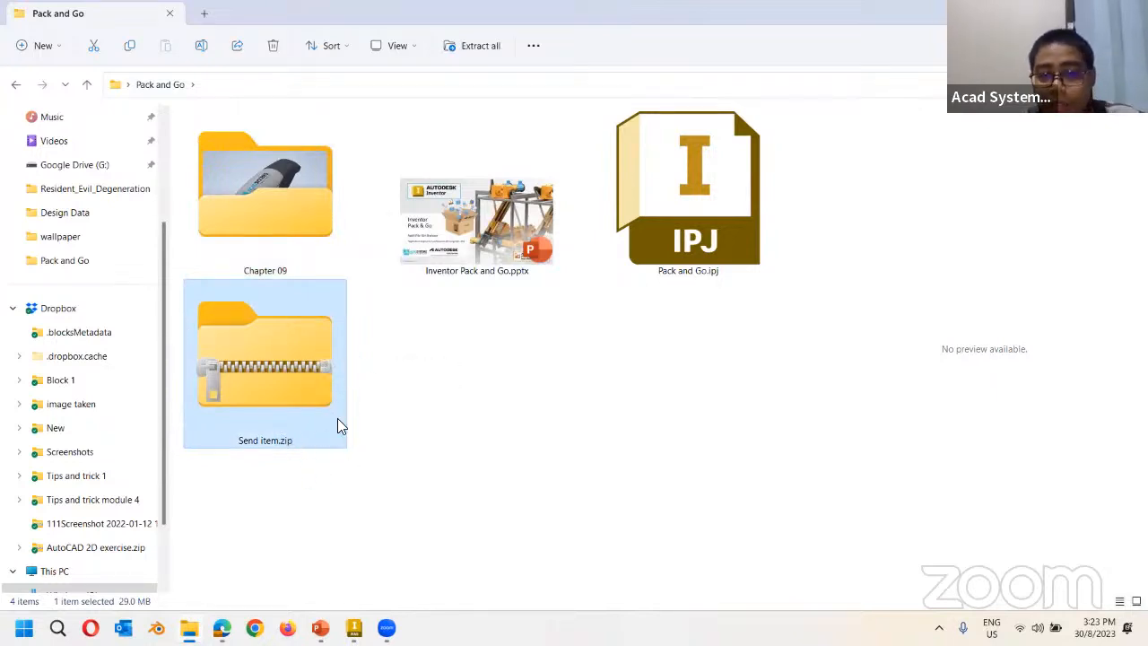
pyautogui.rightClick(315, 375)
pyautogui.click(389, 292)
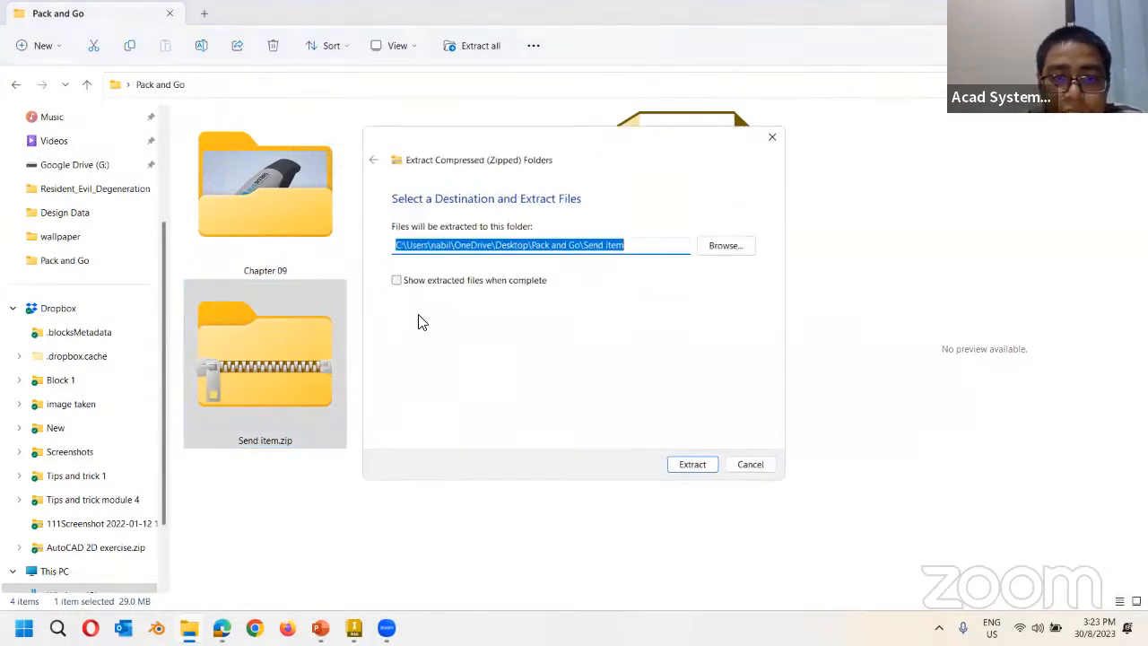
pyautogui.click(679, 467)
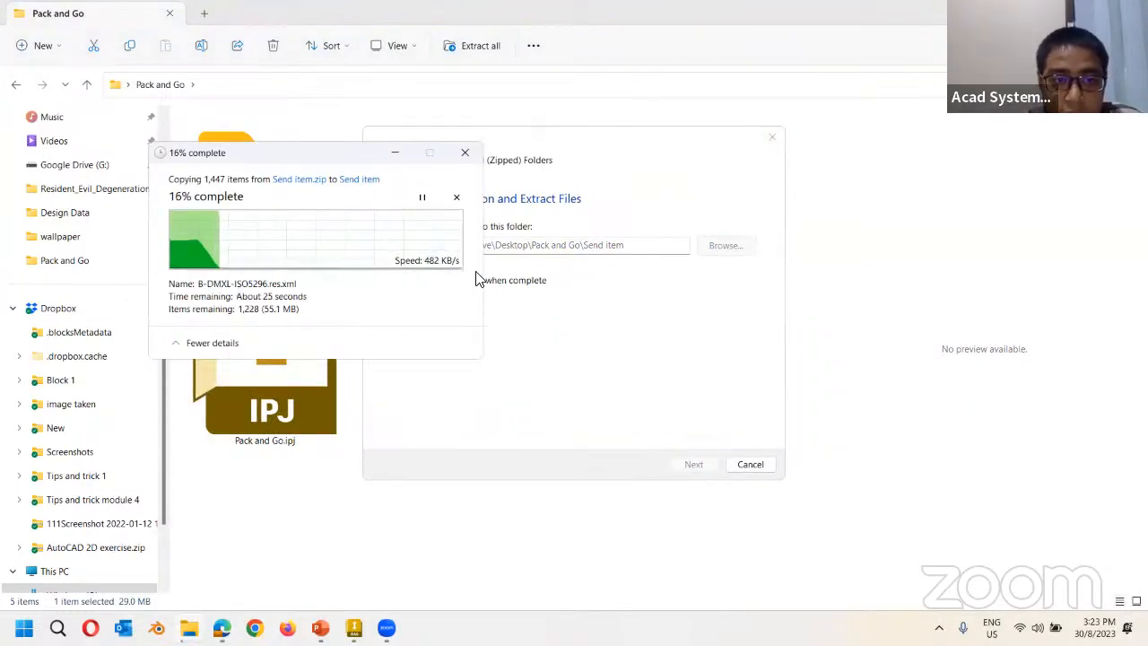
# Move the progress and extraction windows aside and open Send item.zip to list its contents.
pyautogui.moveTo(337, 158); pyautogui.dragTo(934, 335)
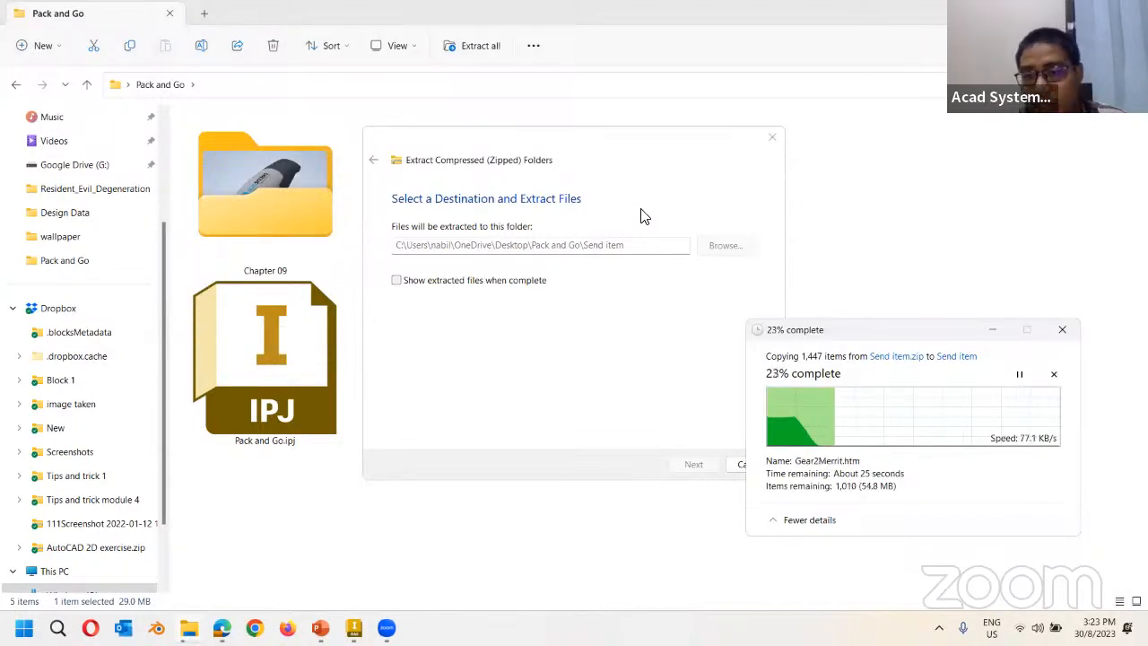
pyautogui.click(551, 167)
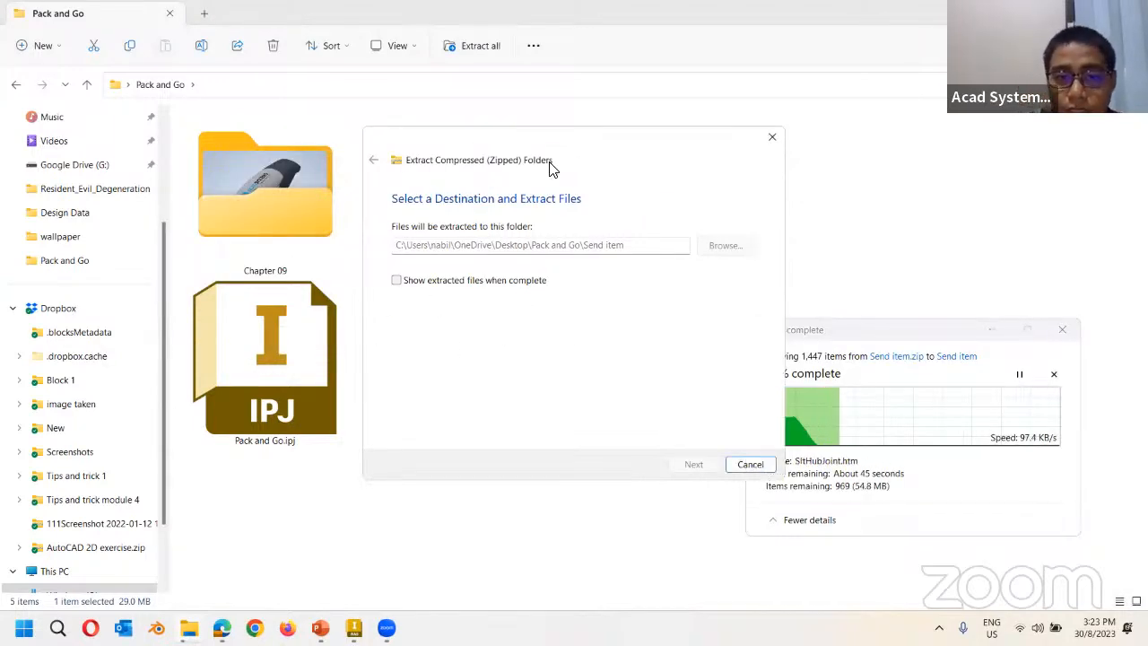
pyautogui.moveTo(551, 167); pyautogui.dragTo(803, 257)
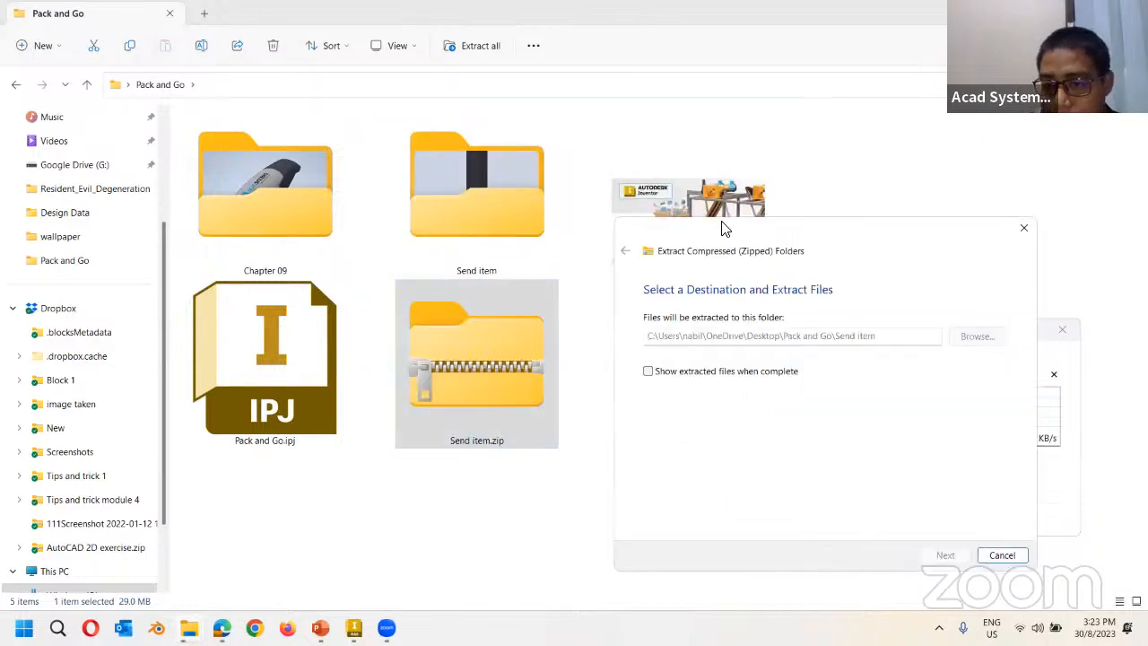
pyautogui.doubleClick(476, 363)
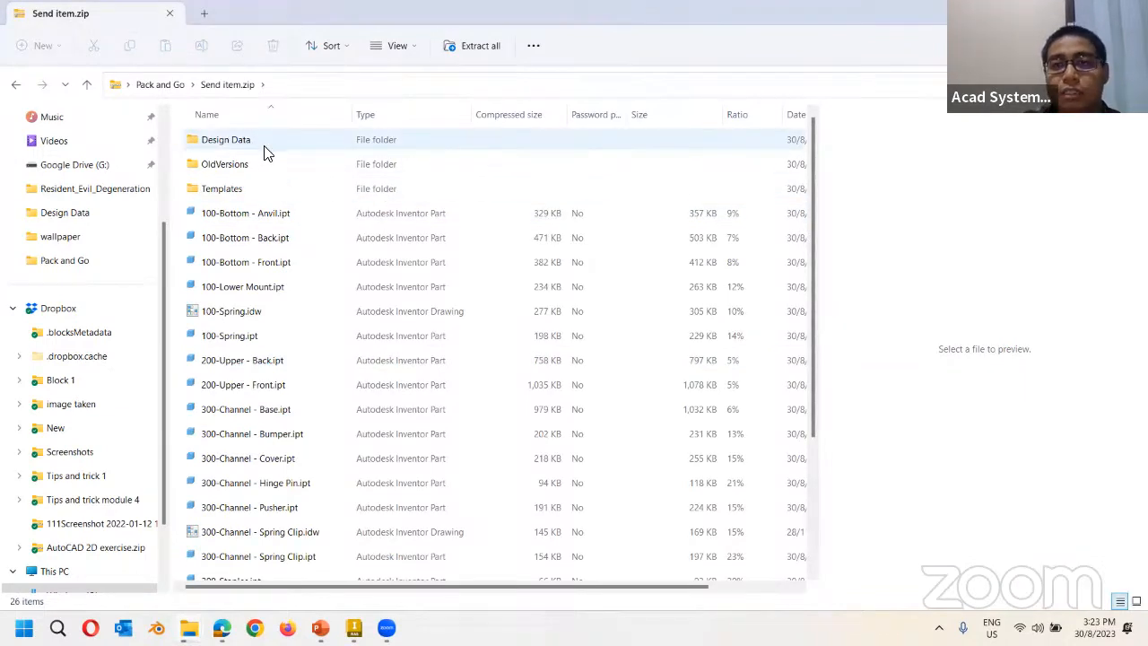
# Browse the archive's Design Data folder, including Bend Tables and Cable & Harness, then return to Pack and Go.
pyautogui.doubleClick(242, 144)
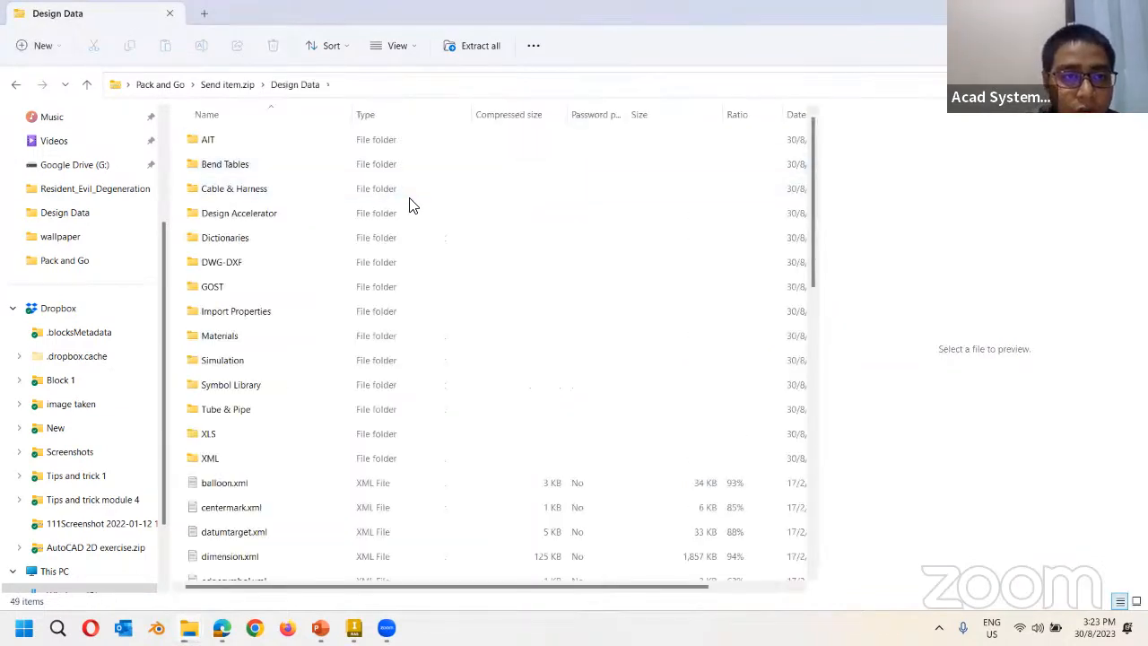
pyautogui.click(234, 169)
pyautogui.click(238, 192)
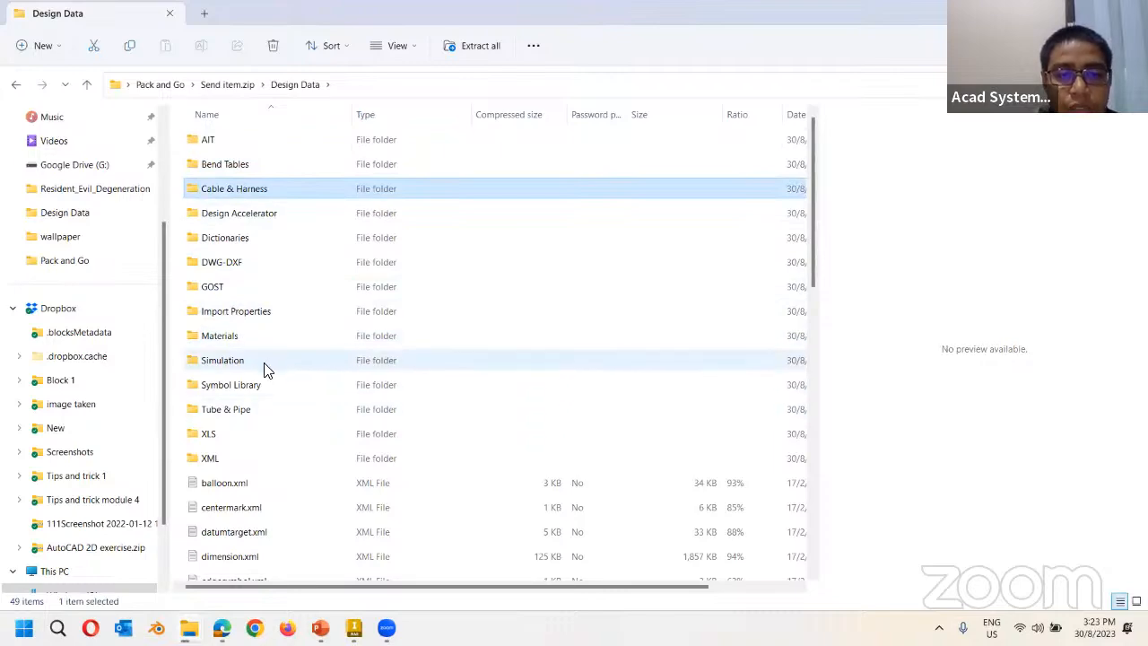
pyautogui.scroll(-4, 305, 303)
pyautogui.scroll(4, 436, 418)
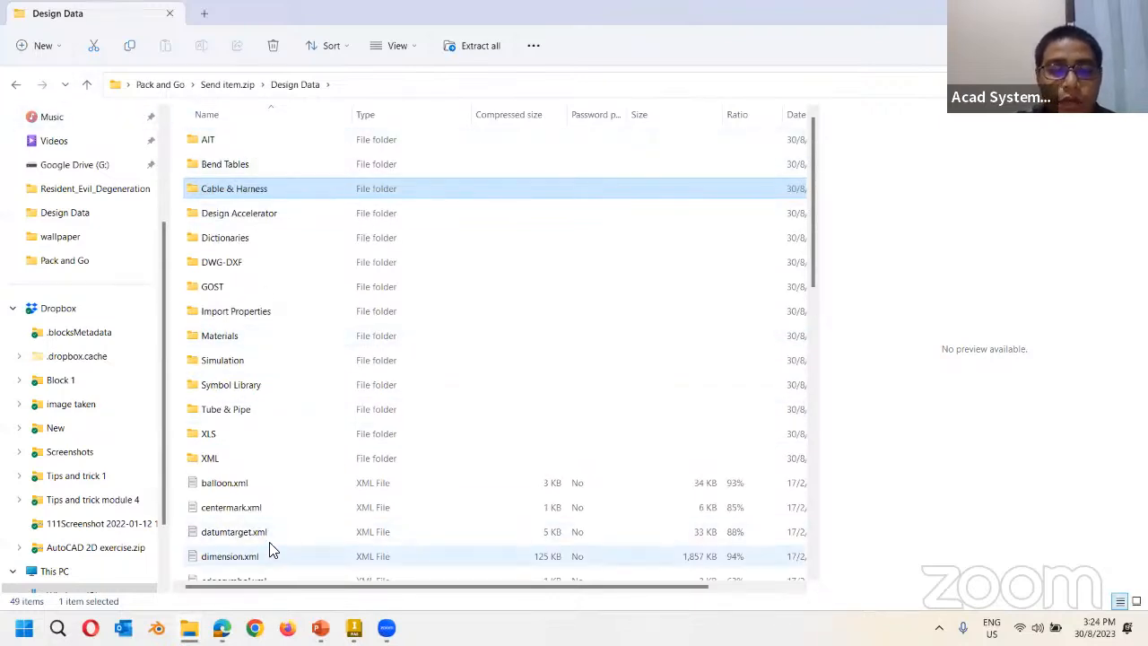
pyautogui.click(15, 84)
pyautogui.click(16, 85)
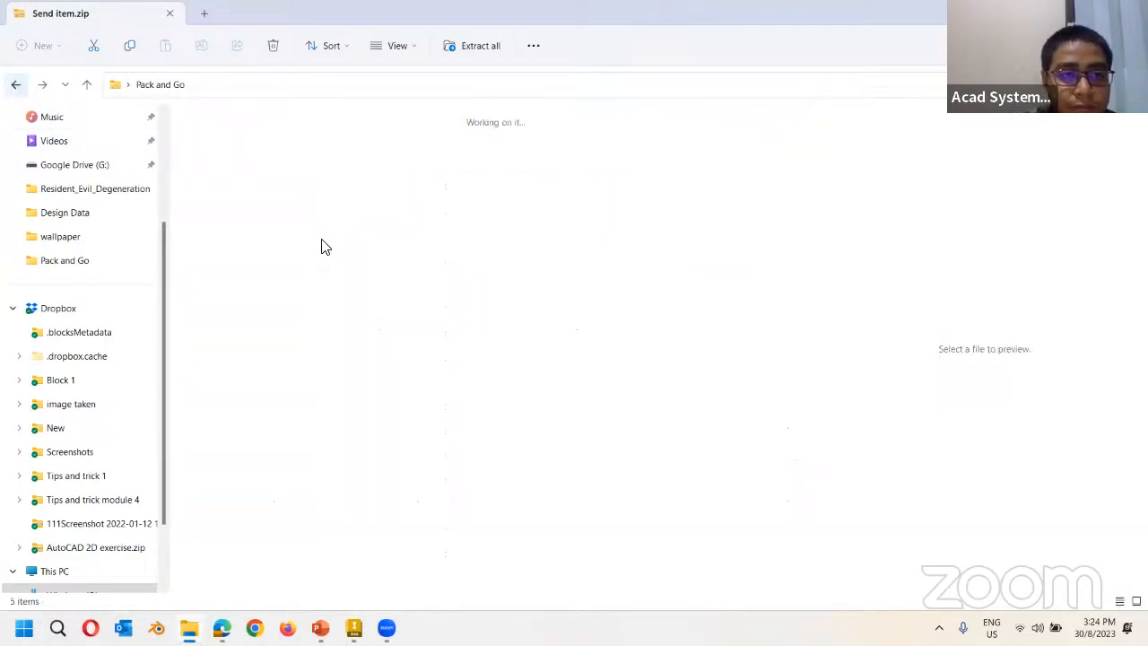
# Check the Templates folder inside Send item.zip, then open the unzipped Send item folder.
pyautogui.doubleClick(499, 341)
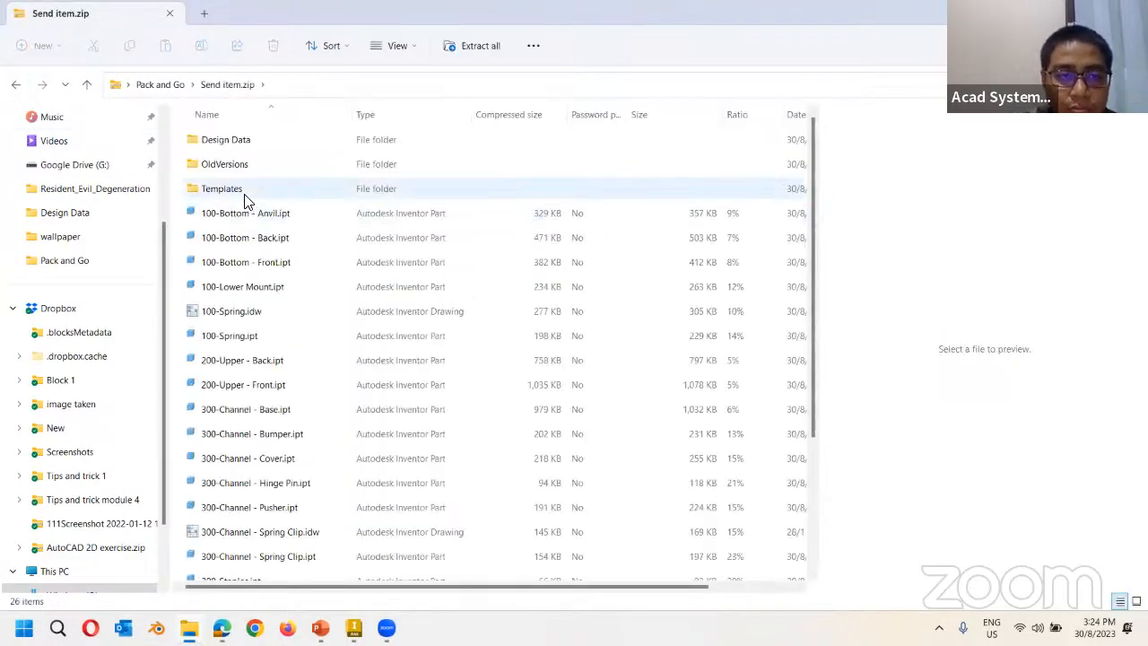
pyautogui.doubleClick(217, 190)
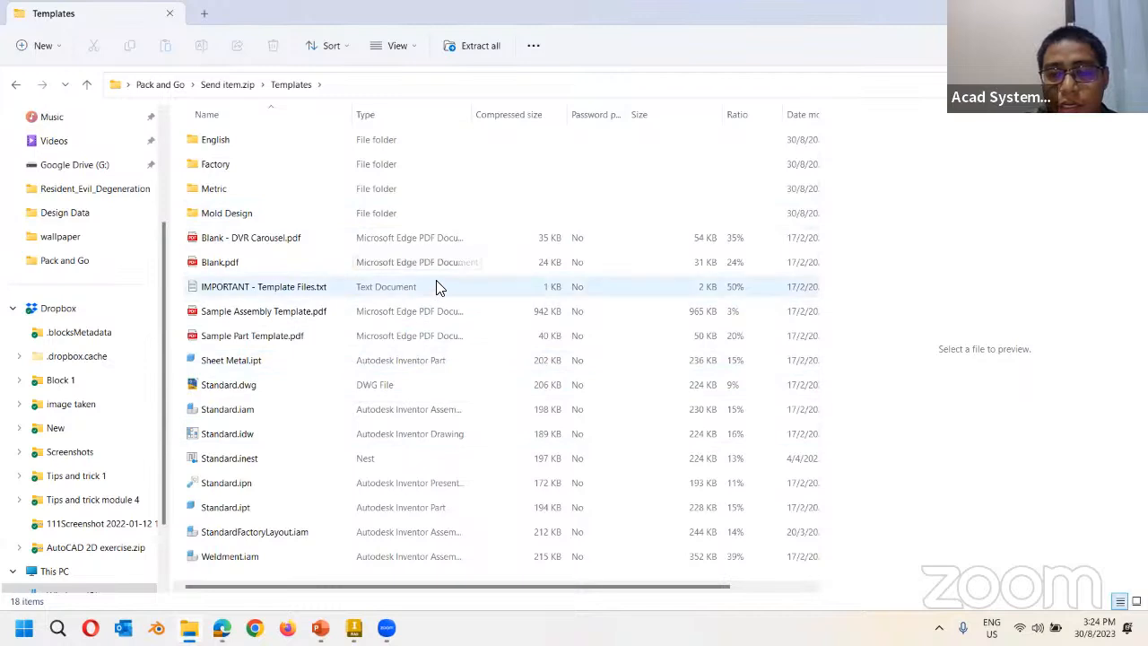
pyautogui.click(15, 85)
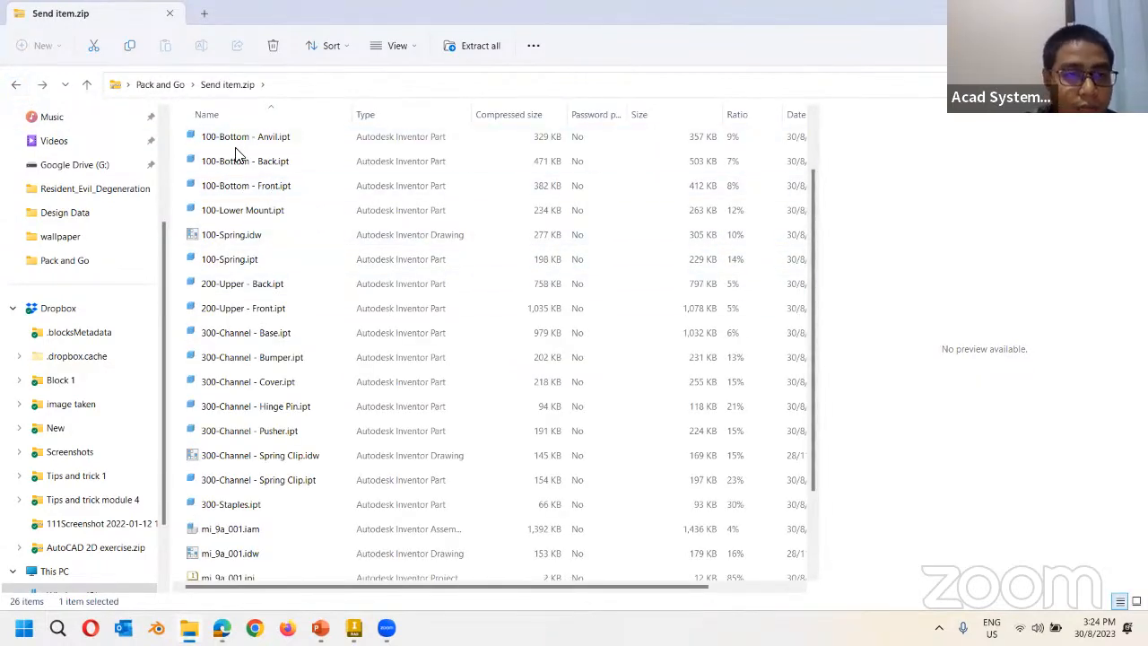
pyautogui.click(15, 84)
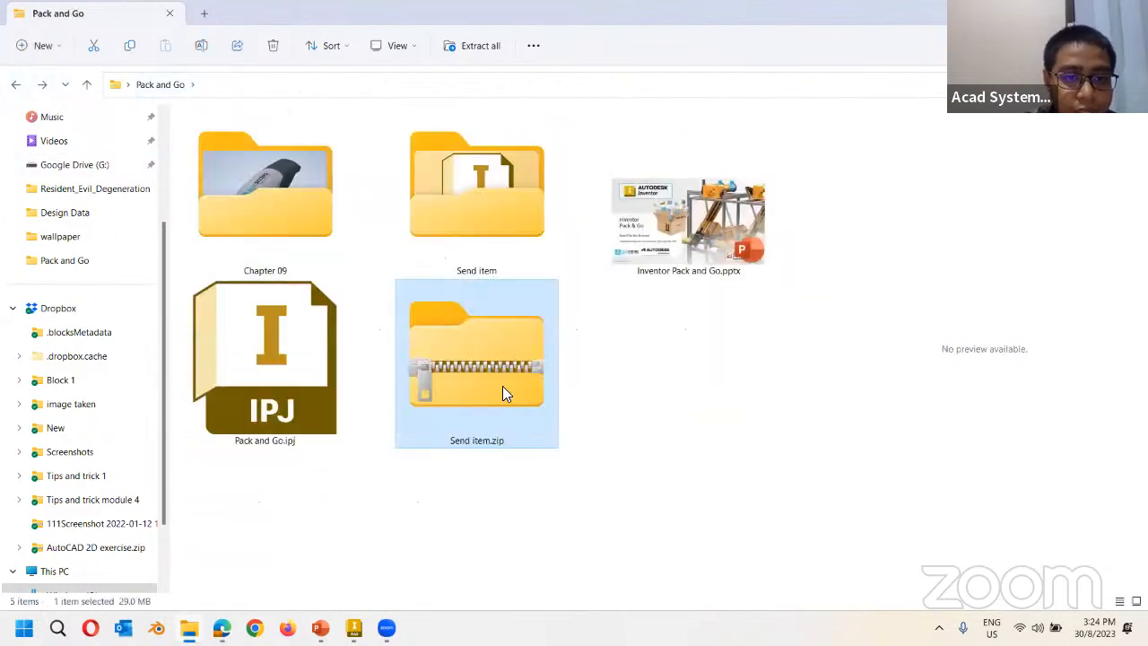
pyautogui.click(626, 363)
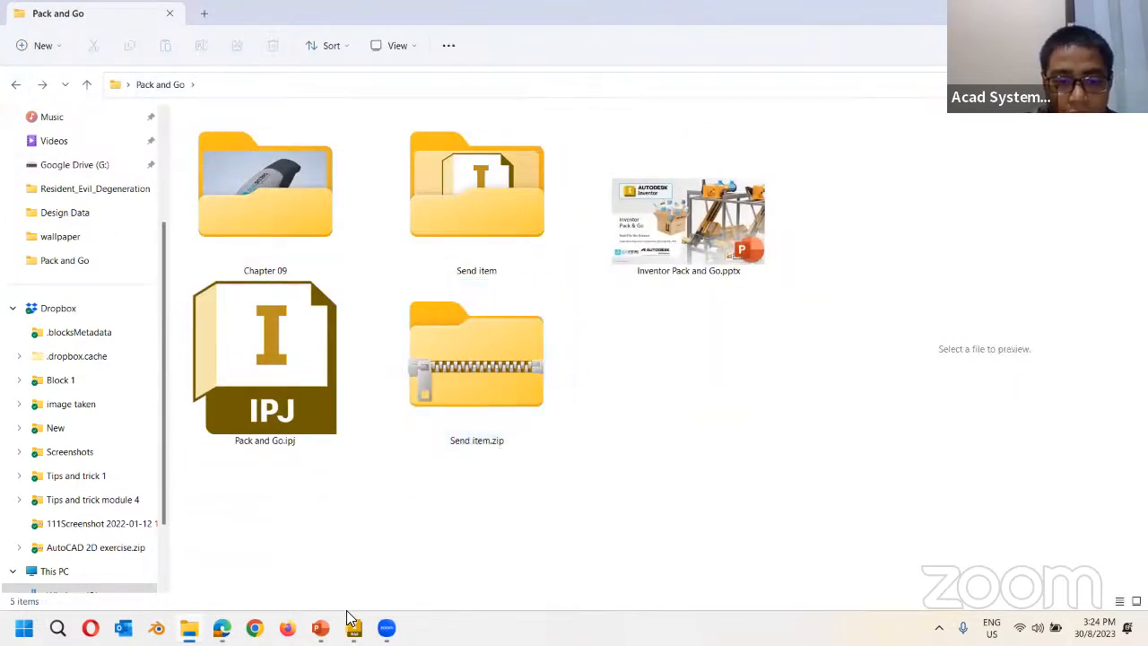
pyautogui.doubleClick(506, 181)
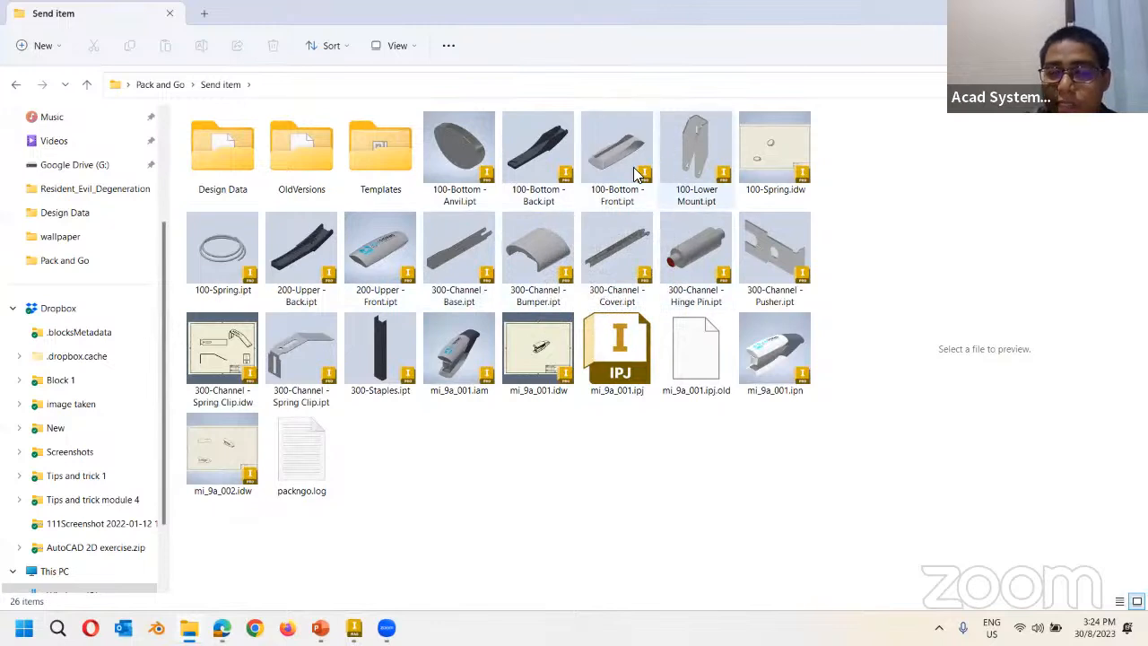
# Launch Pack and Go for V2_mi_9a_001.iam from the Chapter 09 folder.
pyautogui.click(15, 85)
pyautogui.doubleClick(289, 223)
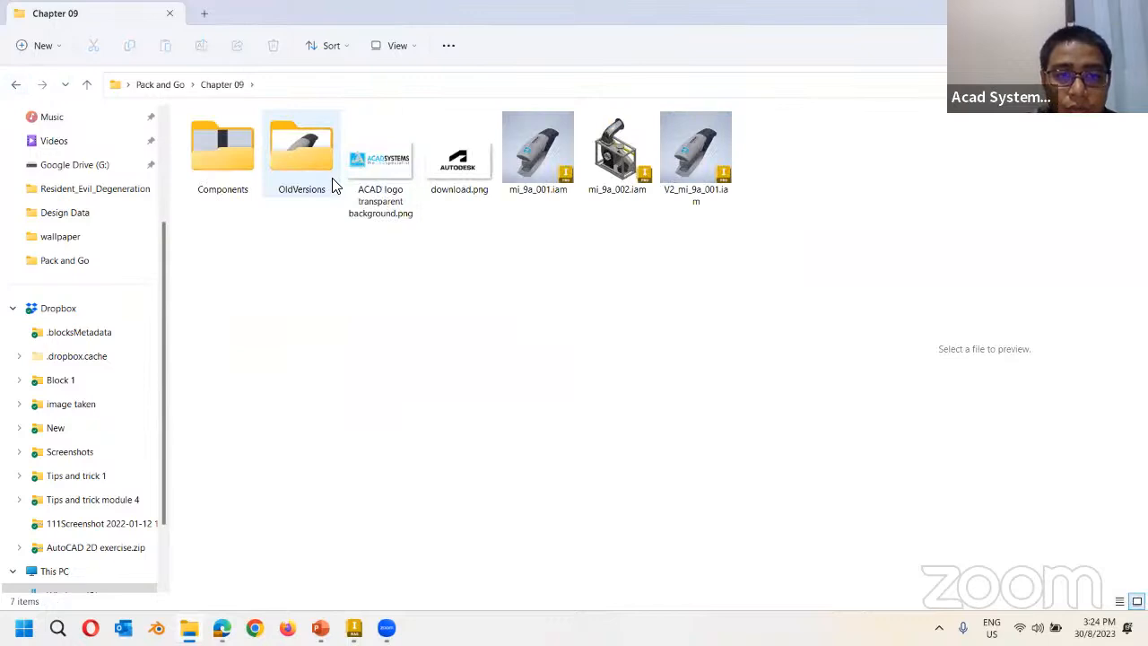
pyautogui.rightClick(707, 153)
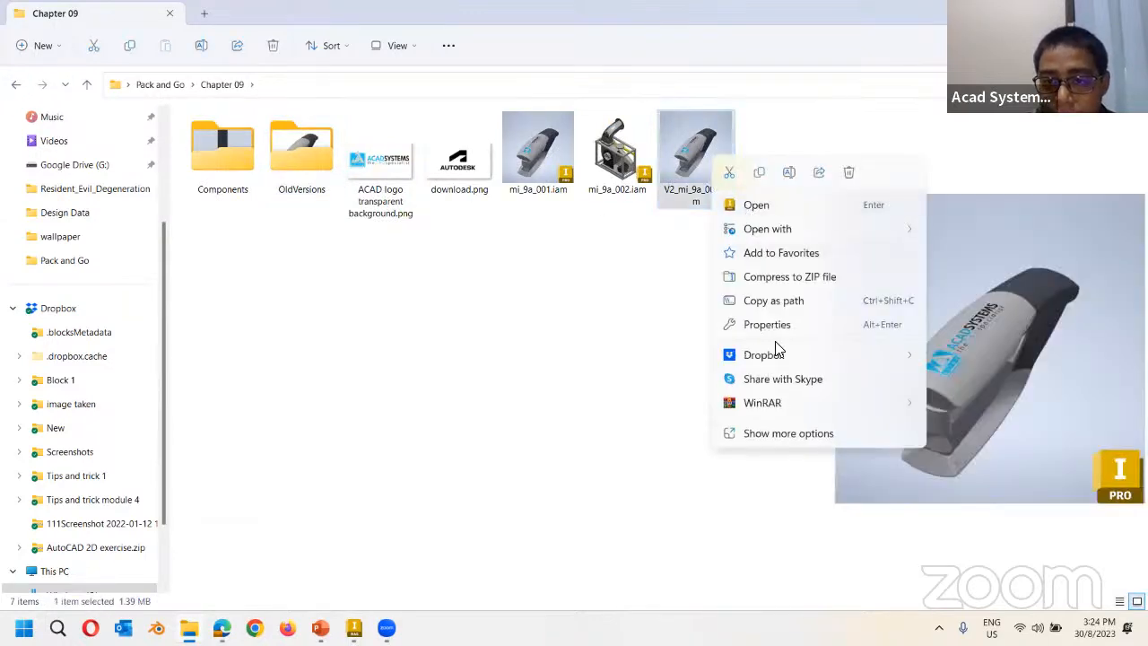
pyautogui.click(761, 434)
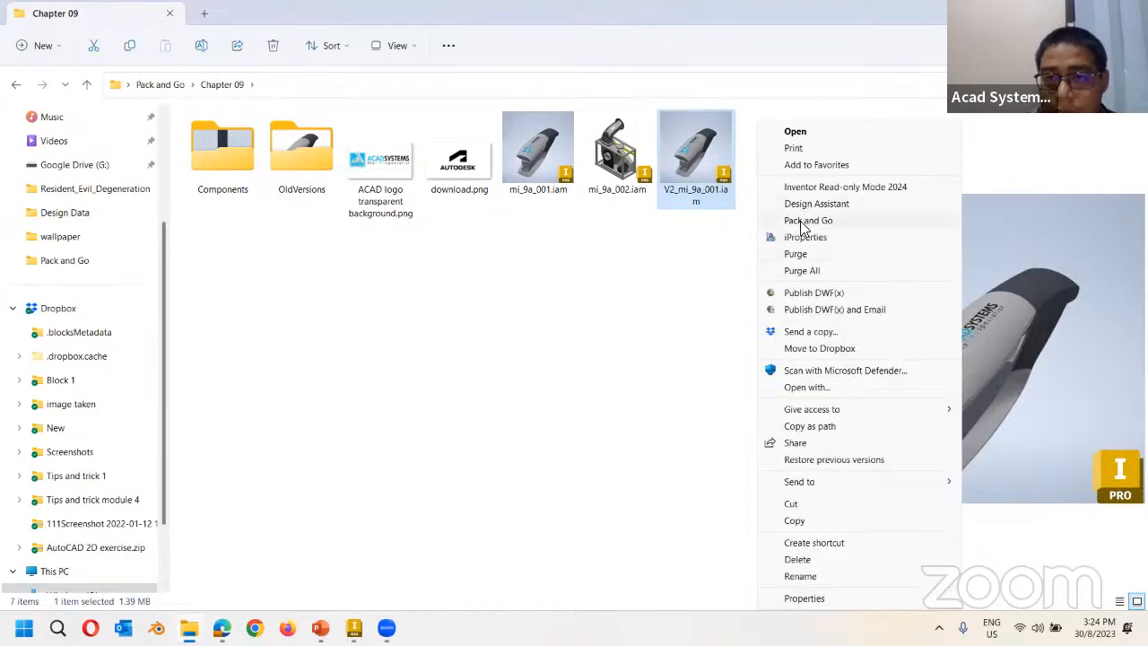
pyautogui.click(806, 220)
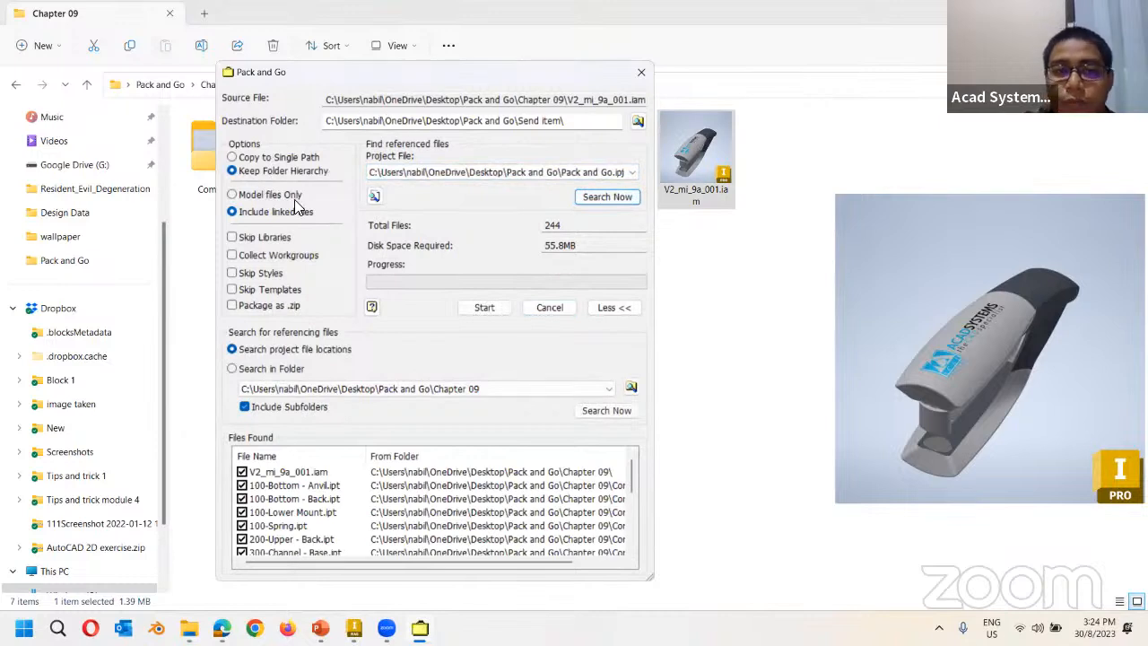
# Pack into a single folder as a .zip, model files only, skipping libraries, styles and templates.
pyautogui.click(289, 158)
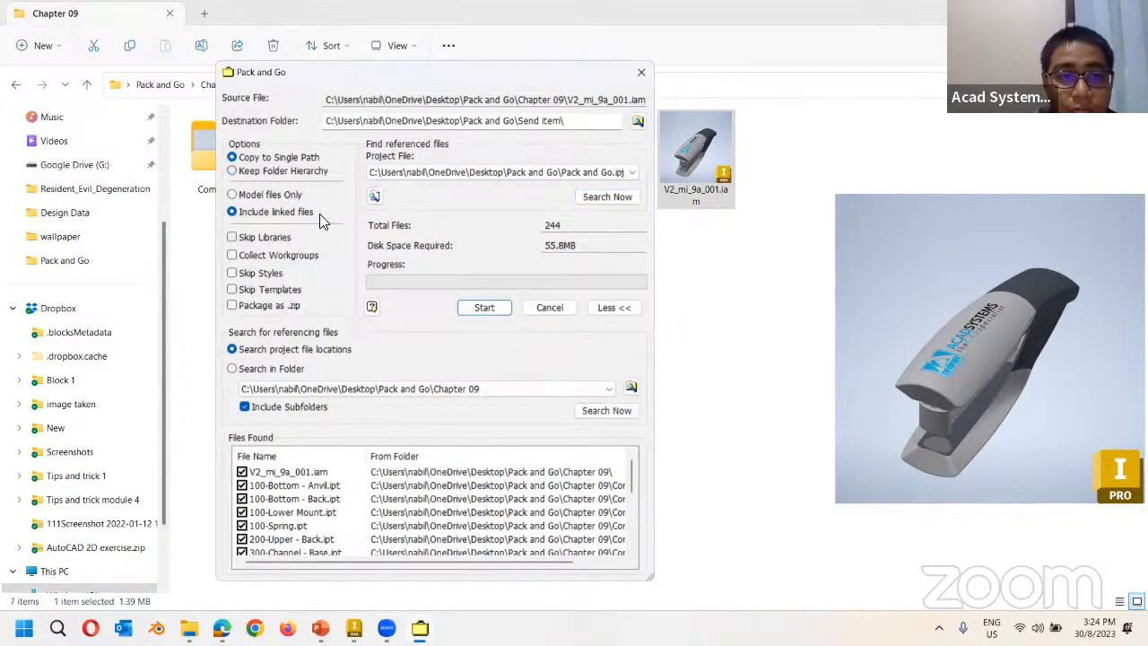
pyautogui.click(273, 195)
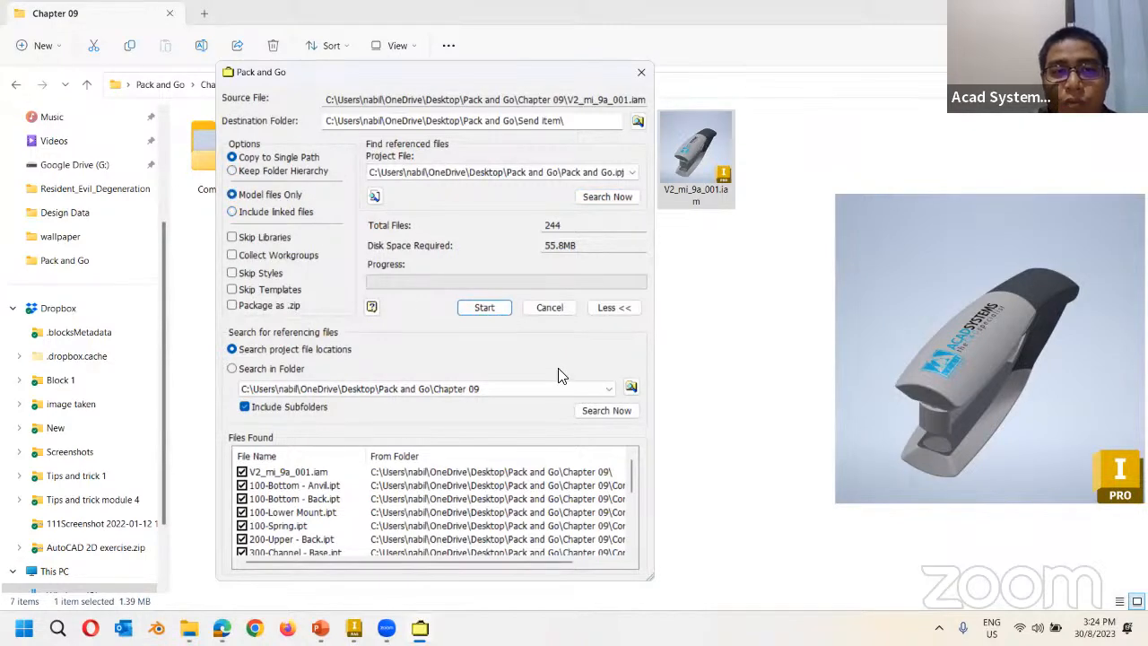
pyautogui.click(233, 238)
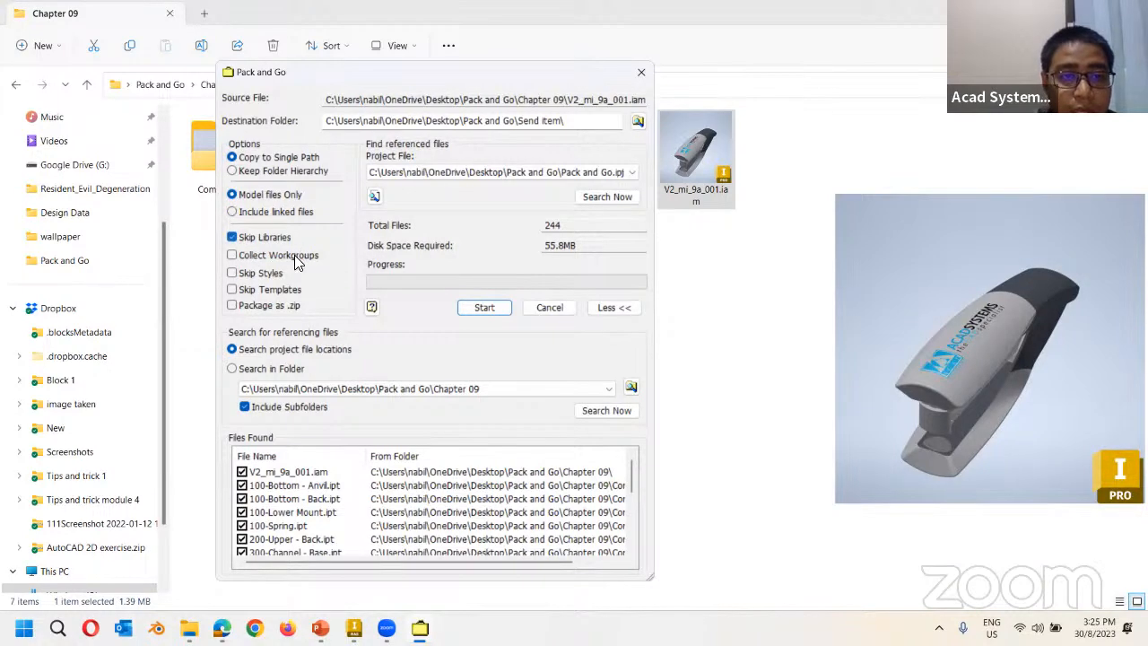
pyautogui.click(232, 289)
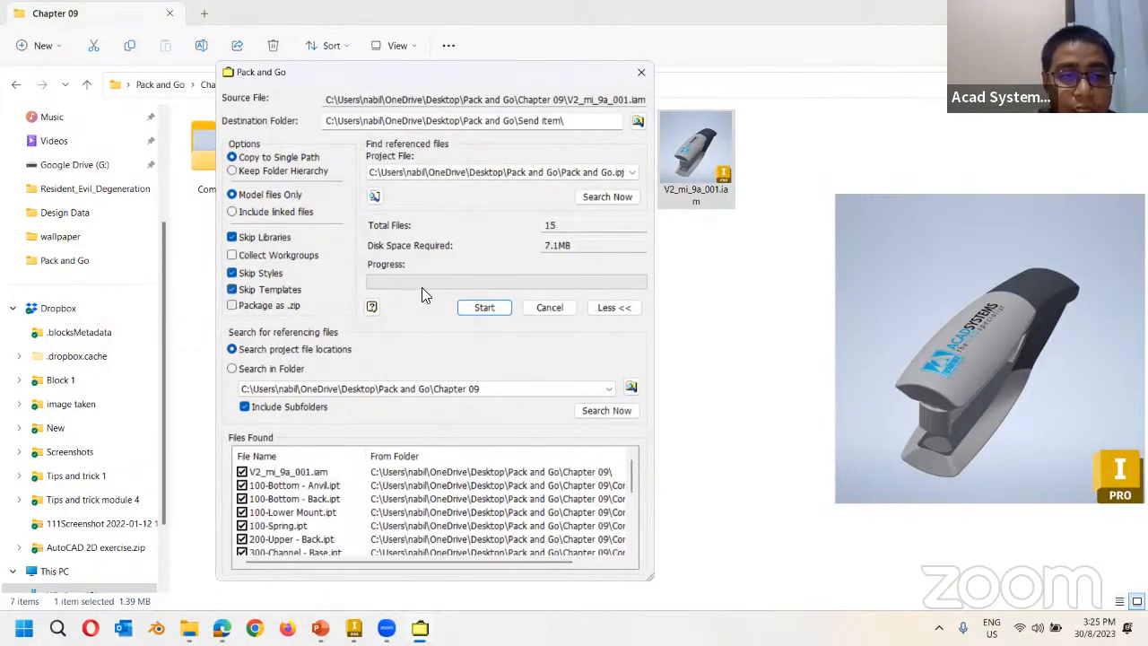
pyautogui.click(232, 306)
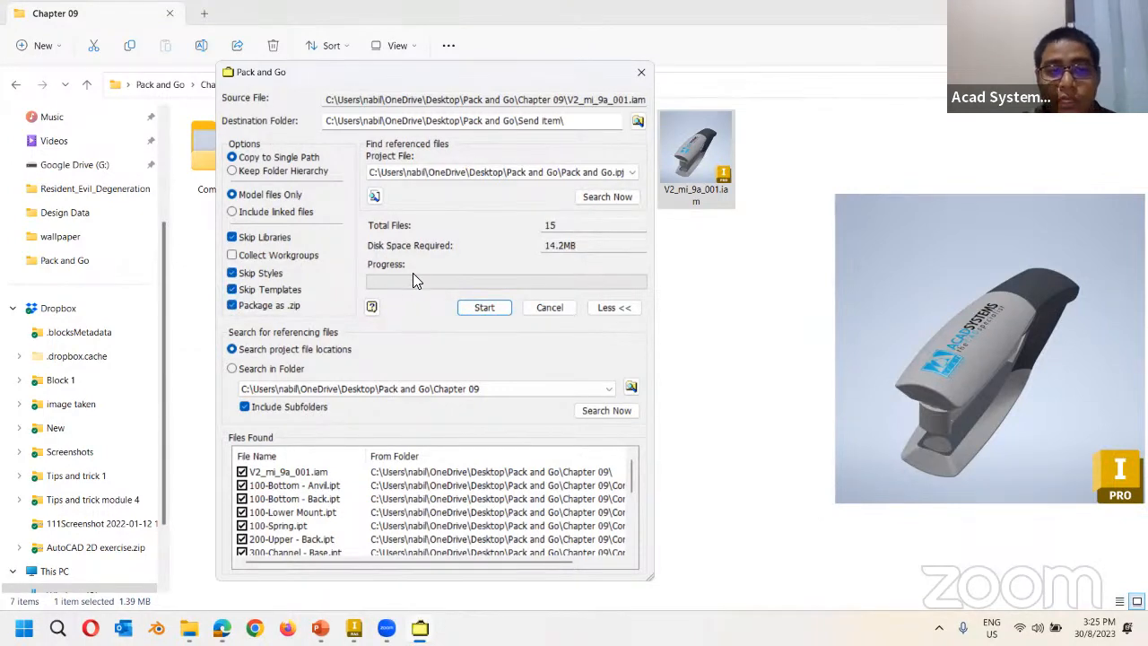
pyautogui.scroll(-2, 253, 473)
pyautogui.scroll(2, 255, 475)
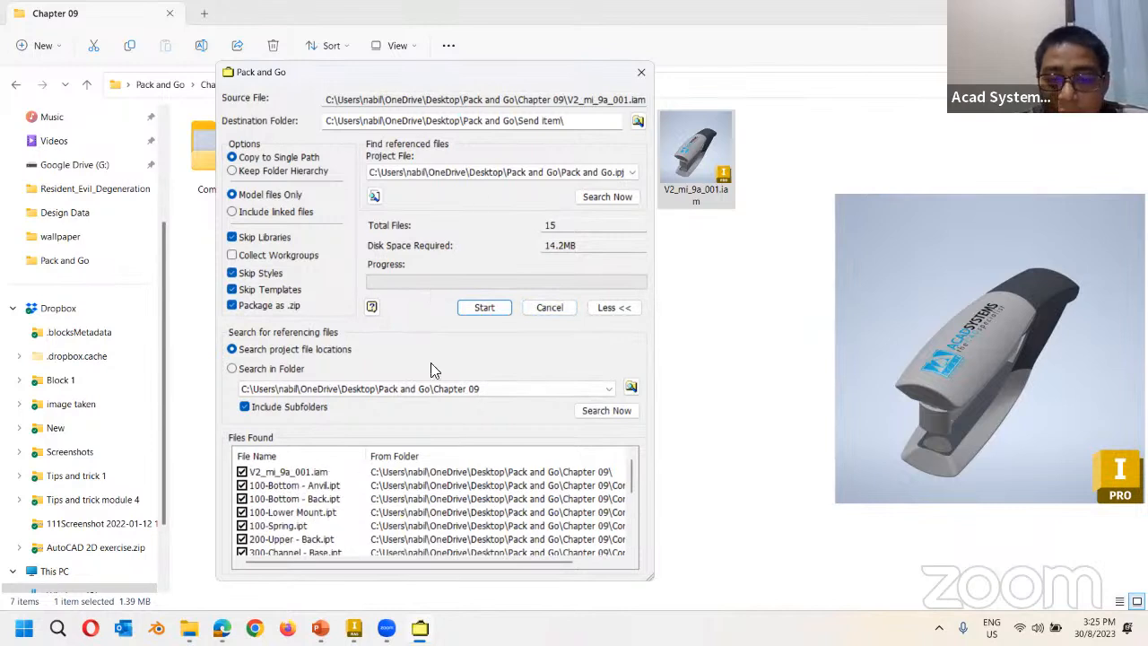
pyautogui.moveTo(455, 72); pyautogui.dragTo(452, 51)
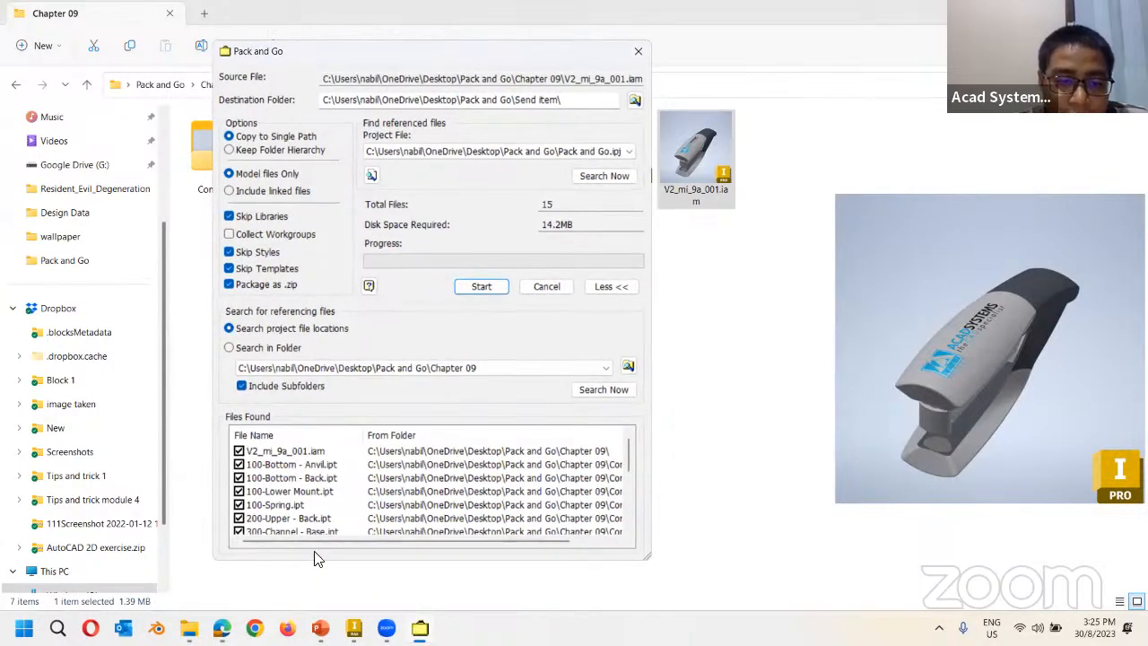
pyautogui.moveTo(316, 560); pyautogui.dragTo(316, 587)
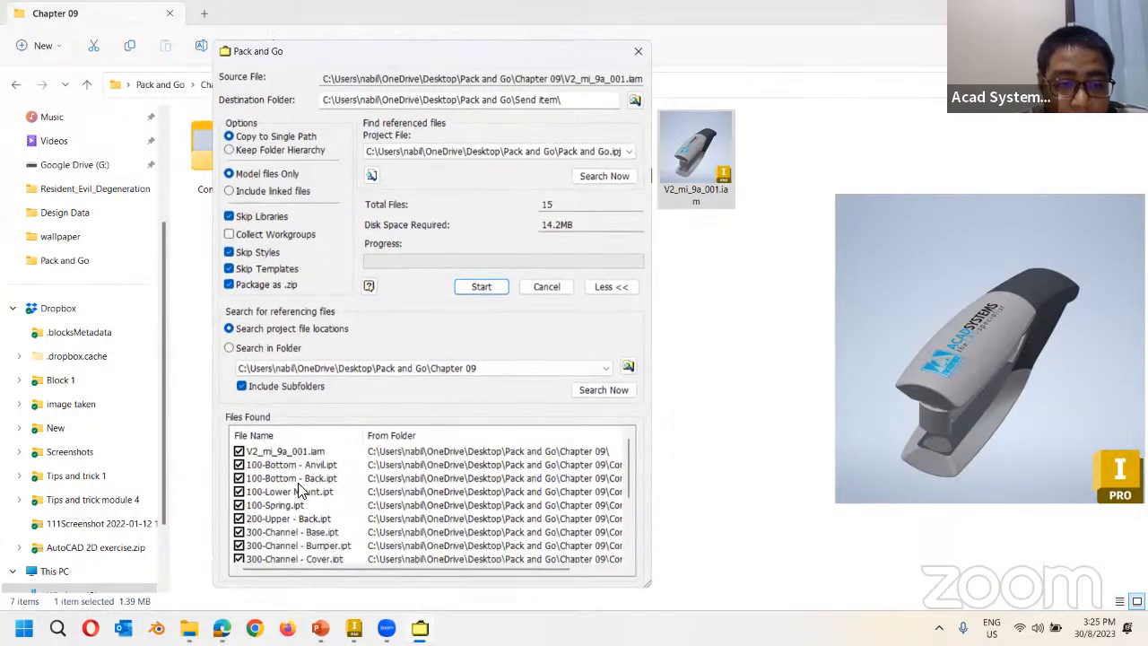
# Exclude the 12 found parts, from 100-Bottom - Anvil.ipt to 300-Staples.ipt, from the package.
pyautogui.click(239, 465)
pyautogui.click(239, 478)
pyautogui.click(239, 491)
pyautogui.click(239, 505)
pyautogui.click(239, 519)
pyautogui.click(238, 532)
pyautogui.click(239, 545)
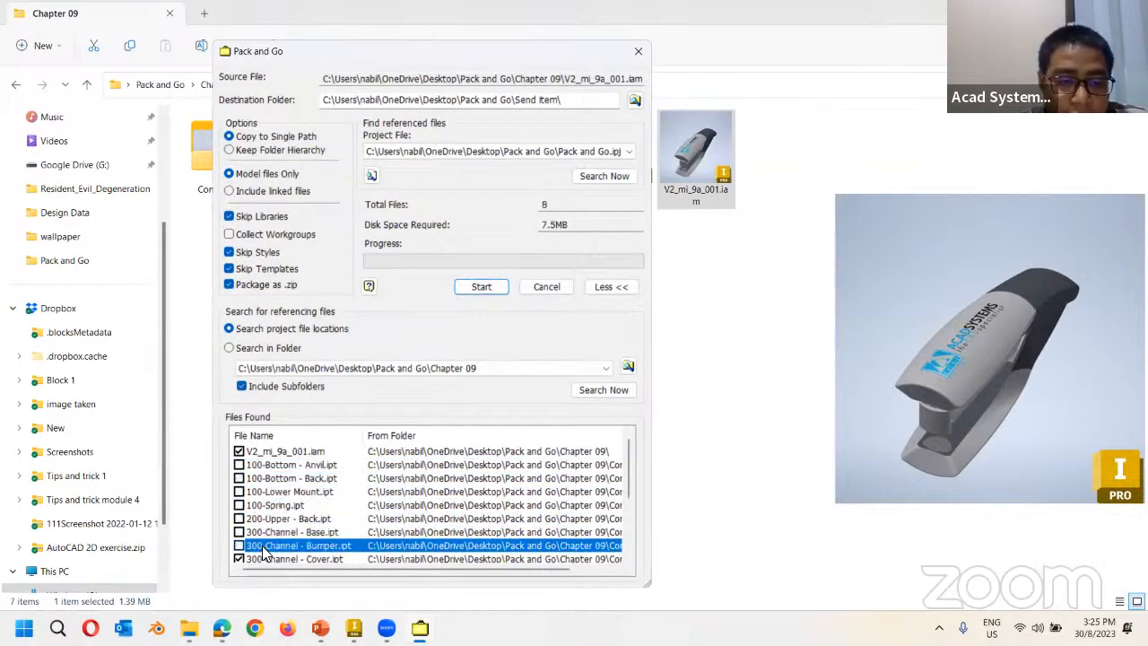
pyautogui.scroll(-2, 249, 533)
pyautogui.click(238, 478)
pyautogui.click(239, 491)
pyautogui.click(239, 505)
pyautogui.click(238, 518)
pyautogui.click(238, 531)
pyautogui.scroll(-1, 466, 547)
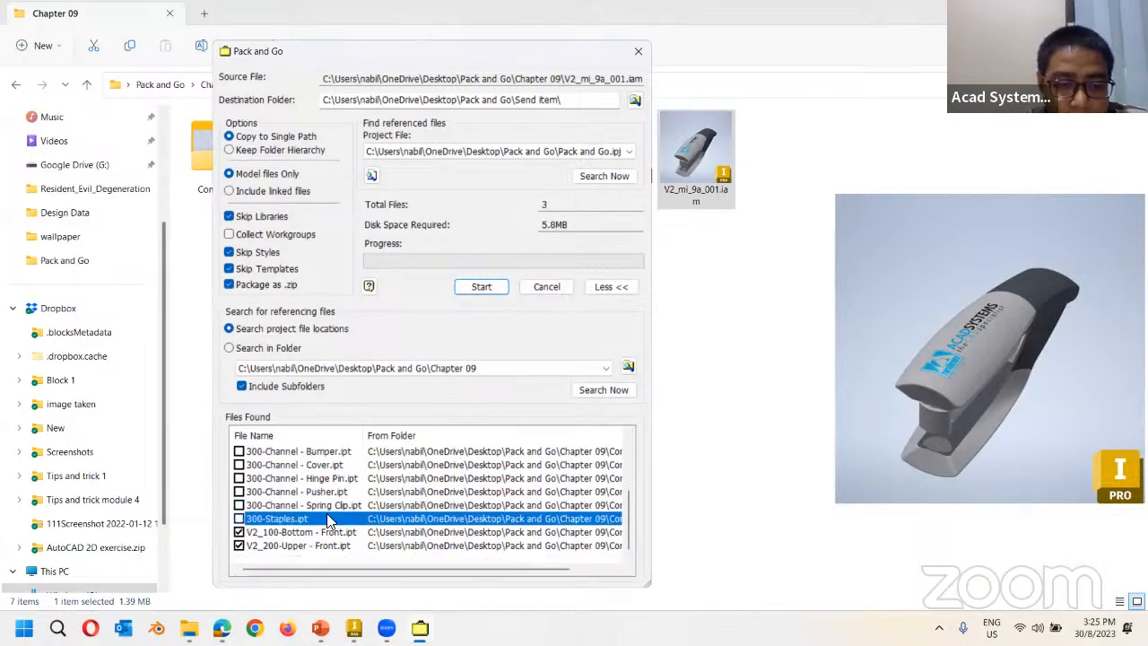
pyautogui.scroll(3, 327, 511)
pyautogui.scroll(-3, 278, 493)
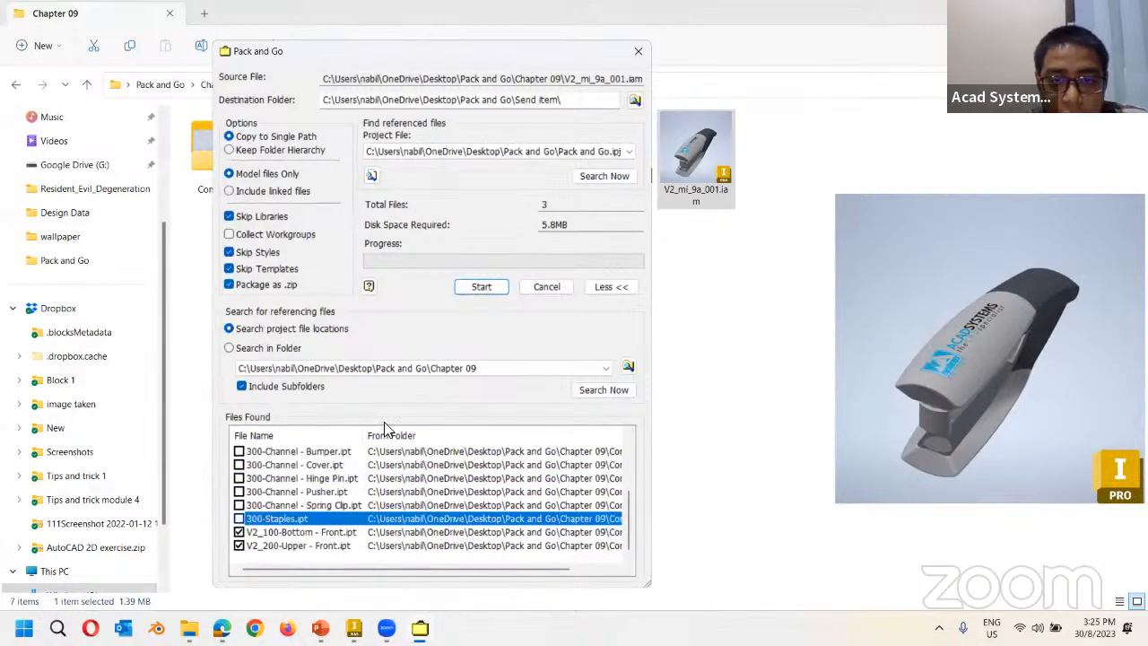
# Pack the three remaining files, accepting the warning and overwriting earlier files.
pyautogui.click(496, 292)
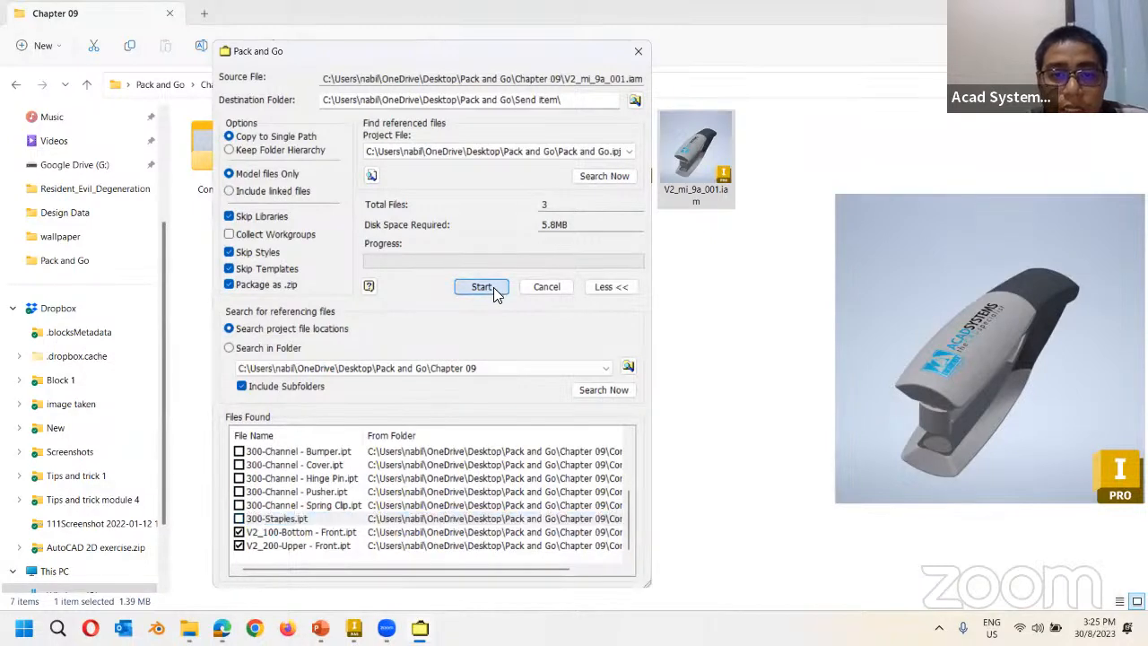
pyautogui.click(617, 369)
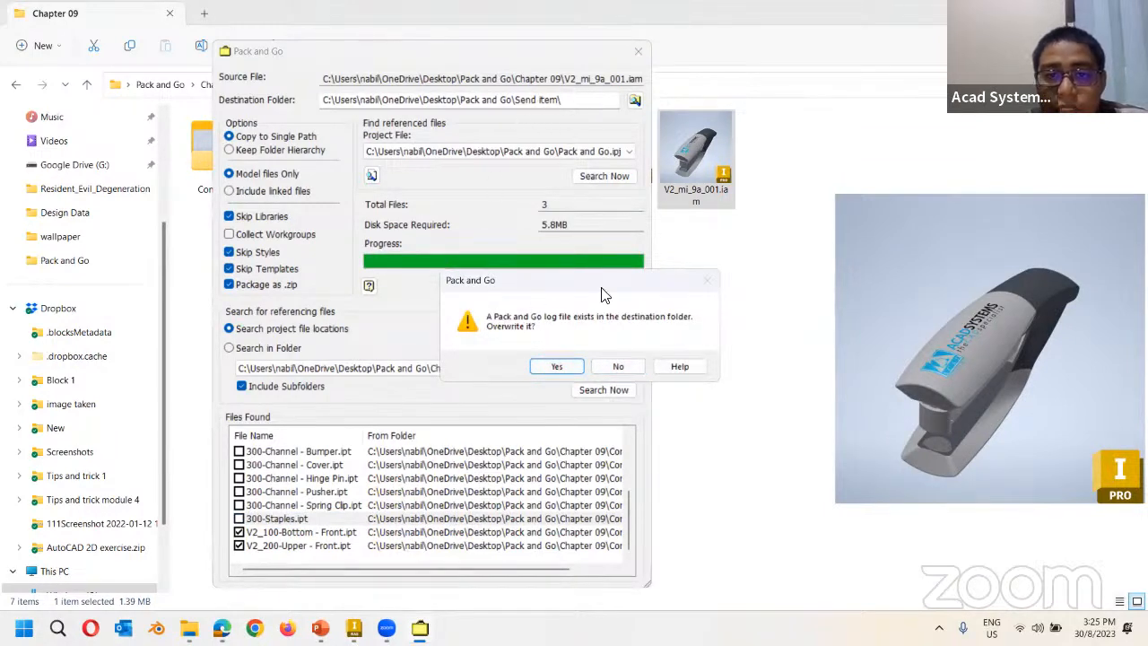
pyautogui.click(554, 367)
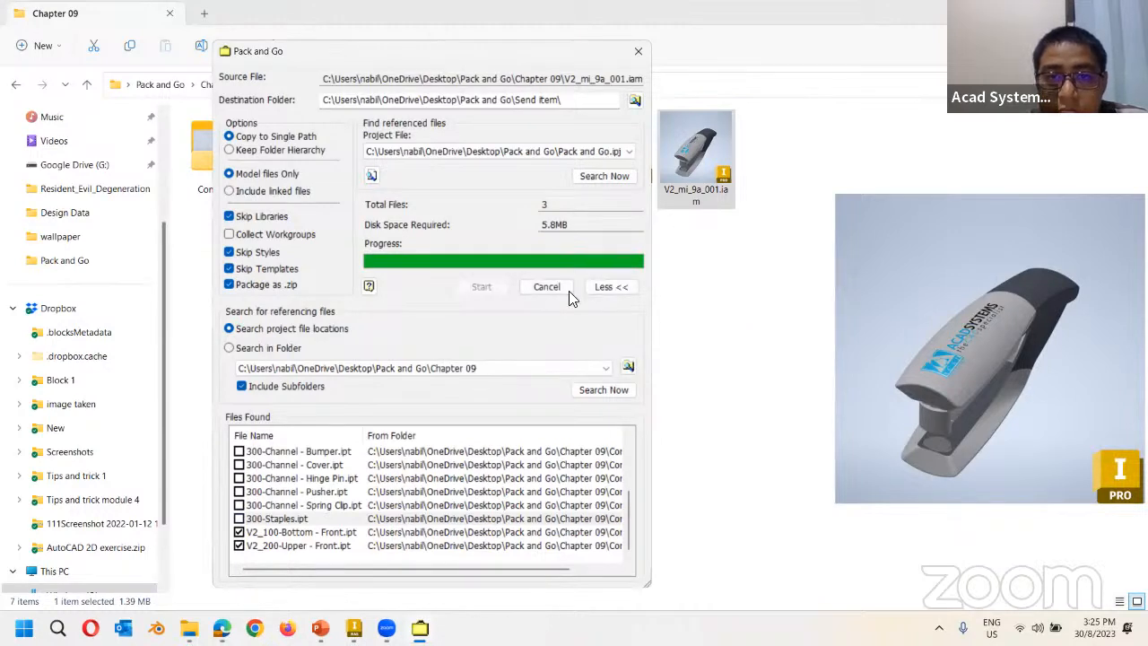
# Close the packing window and preview V2_200-Upper-Front.ipt and V2_100-Bottom-Front.ipt in Send item.
pyautogui.click(544, 291)
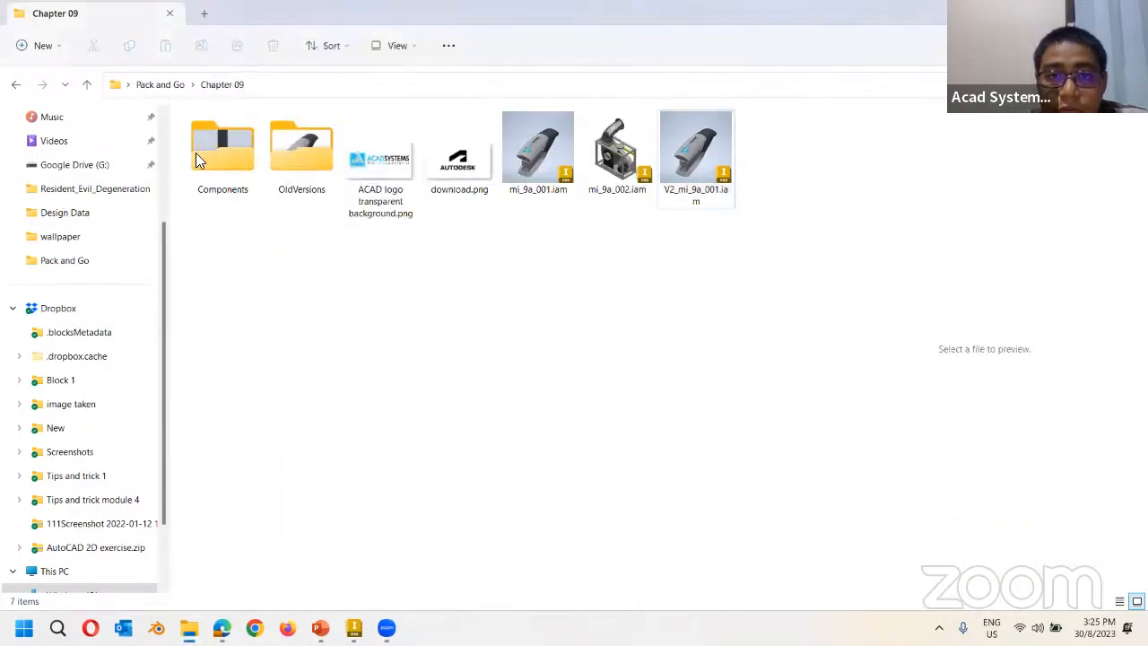
pyautogui.click(162, 88)
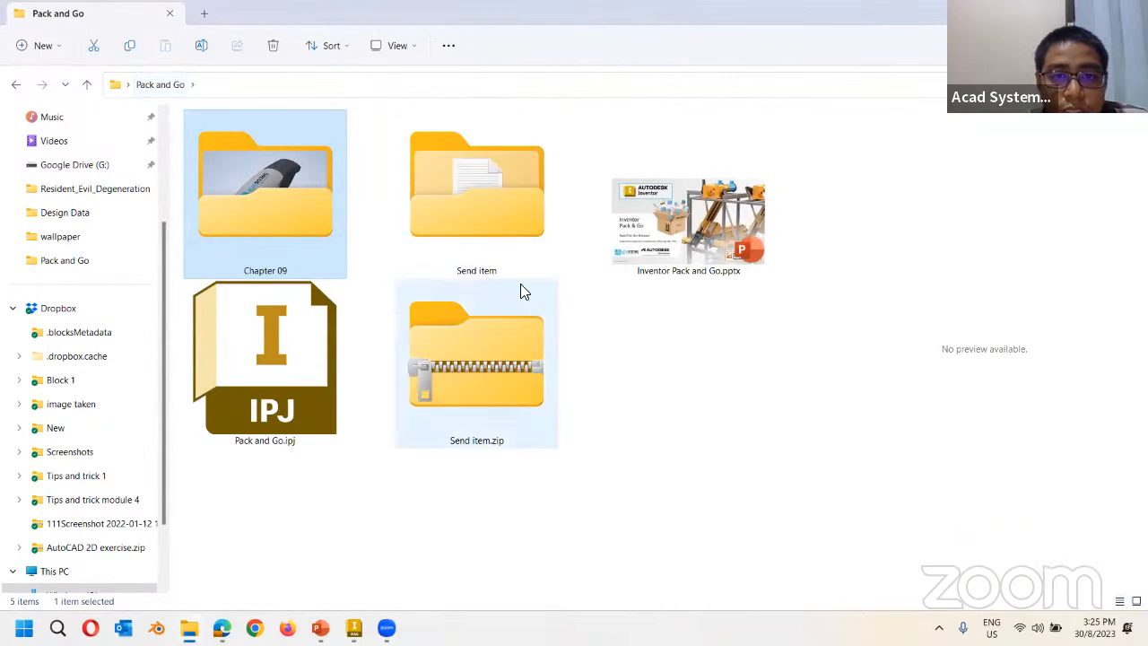
pyautogui.doubleClick(528, 225)
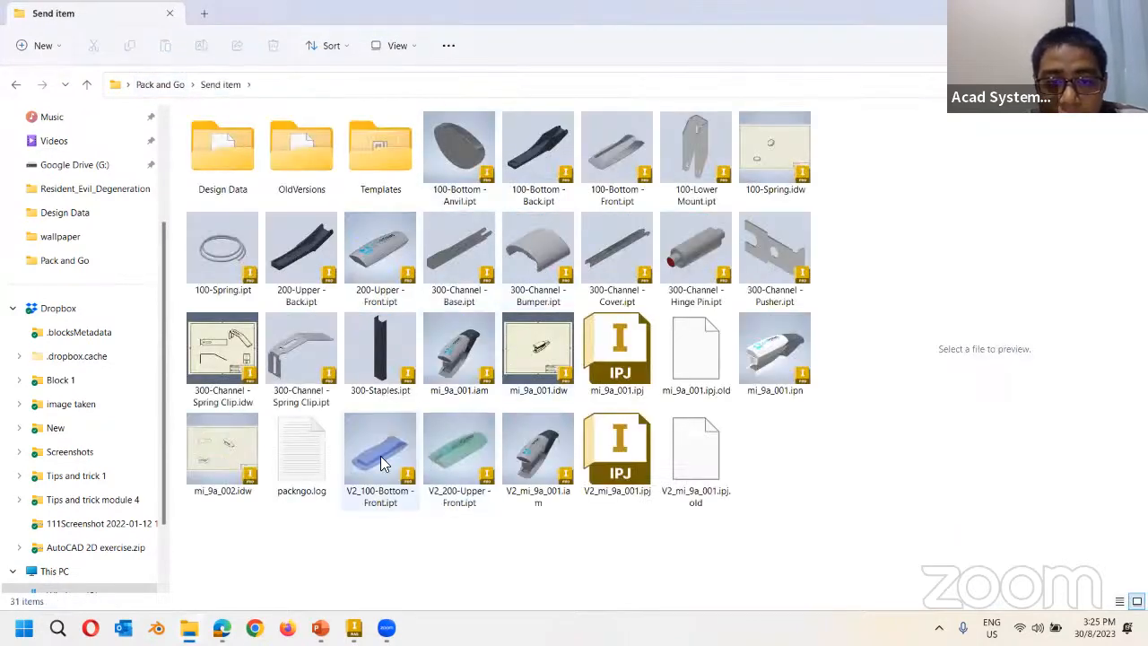
pyautogui.click(494, 450)
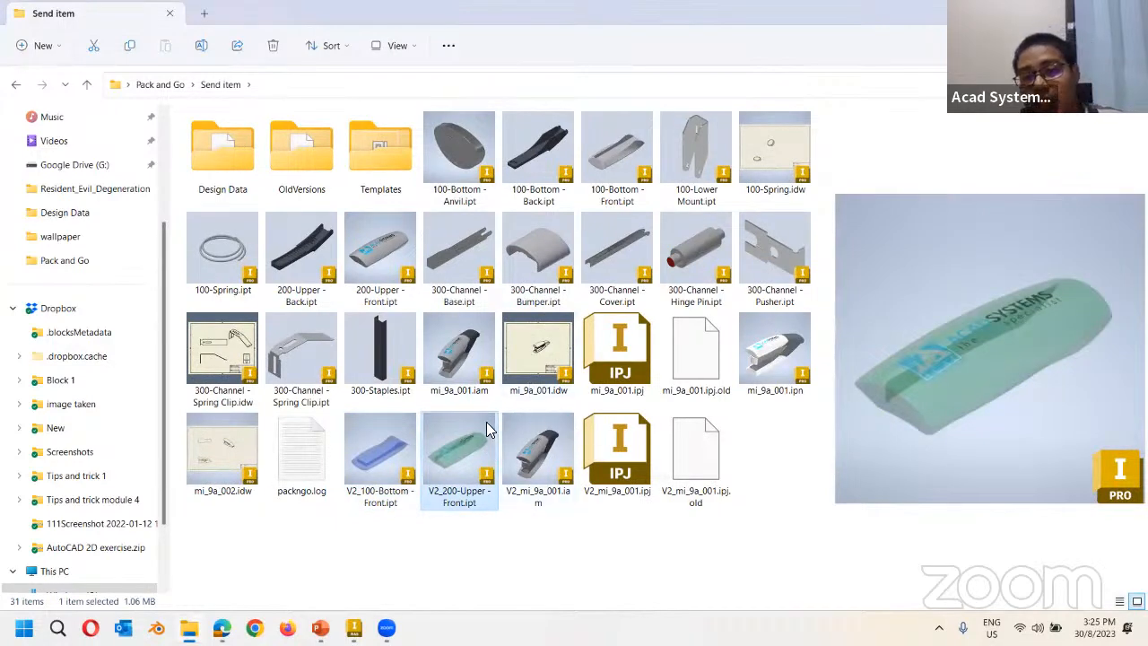
pyautogui.click(401, 441)
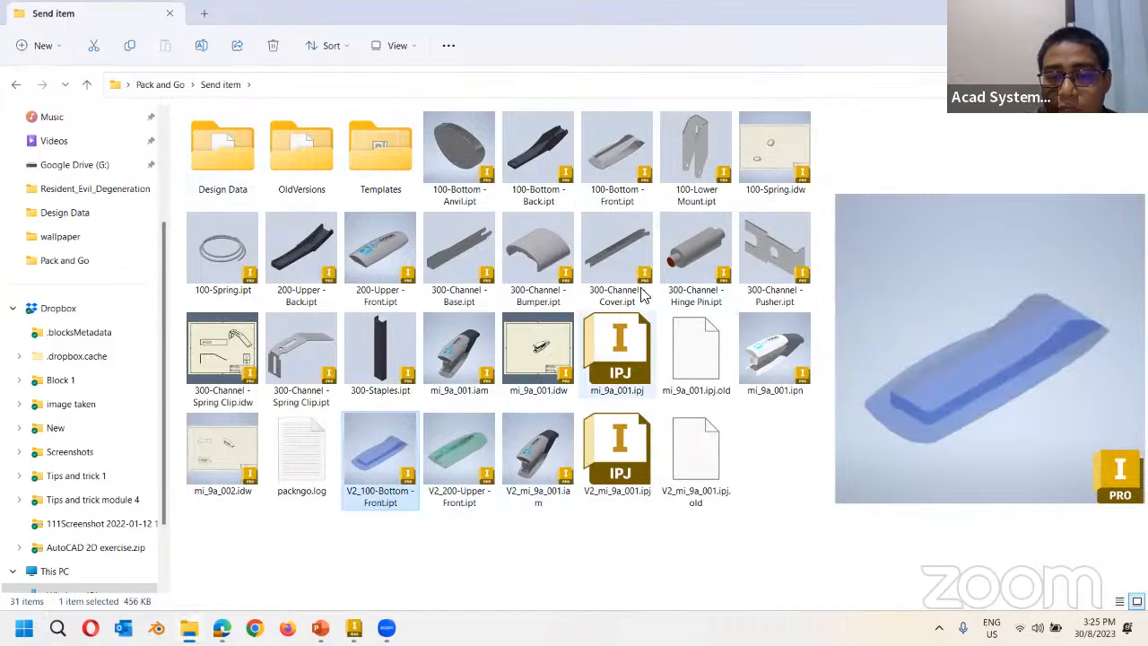
pyautogui.click(9, 86)
# Set up a ZIP-format WinRAR archive of the Send item folder.
pyautogui.rightClick(481, 208)
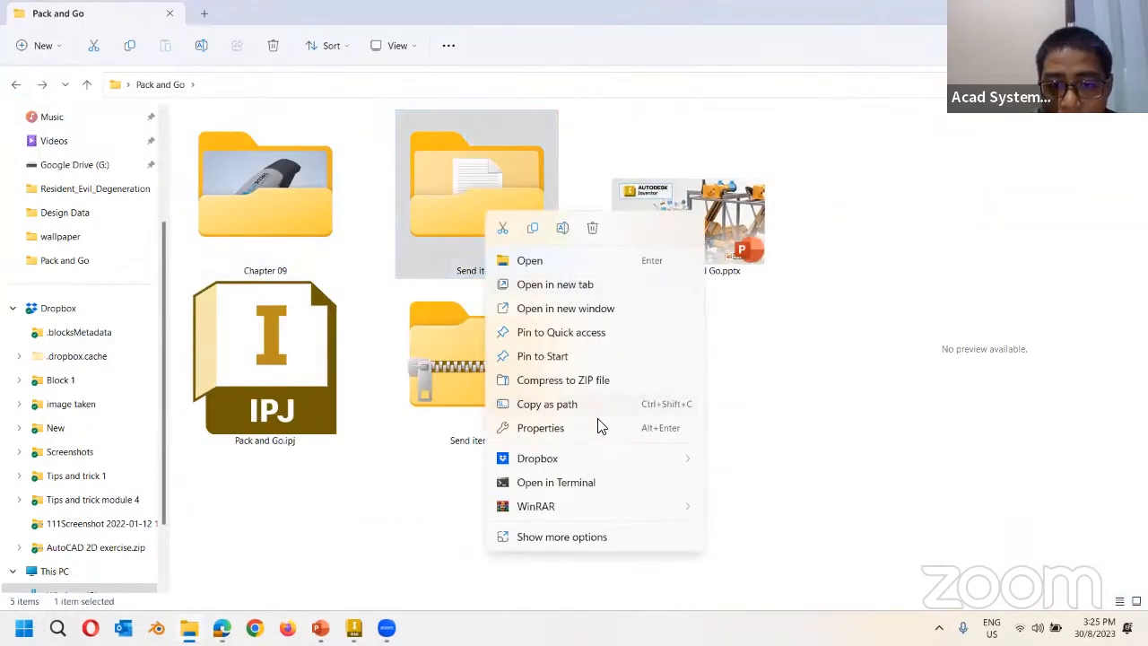
pyautogui.moveTo(657, 513)
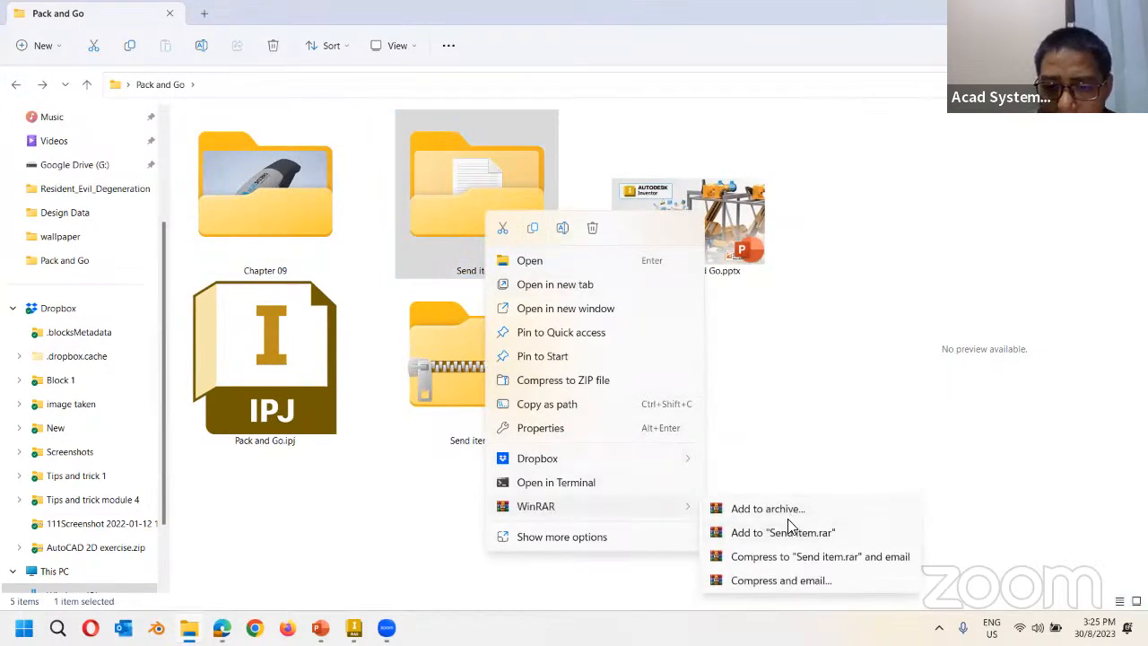
pyautogui.click(848, 513)
pyautogui.click(521, 311)
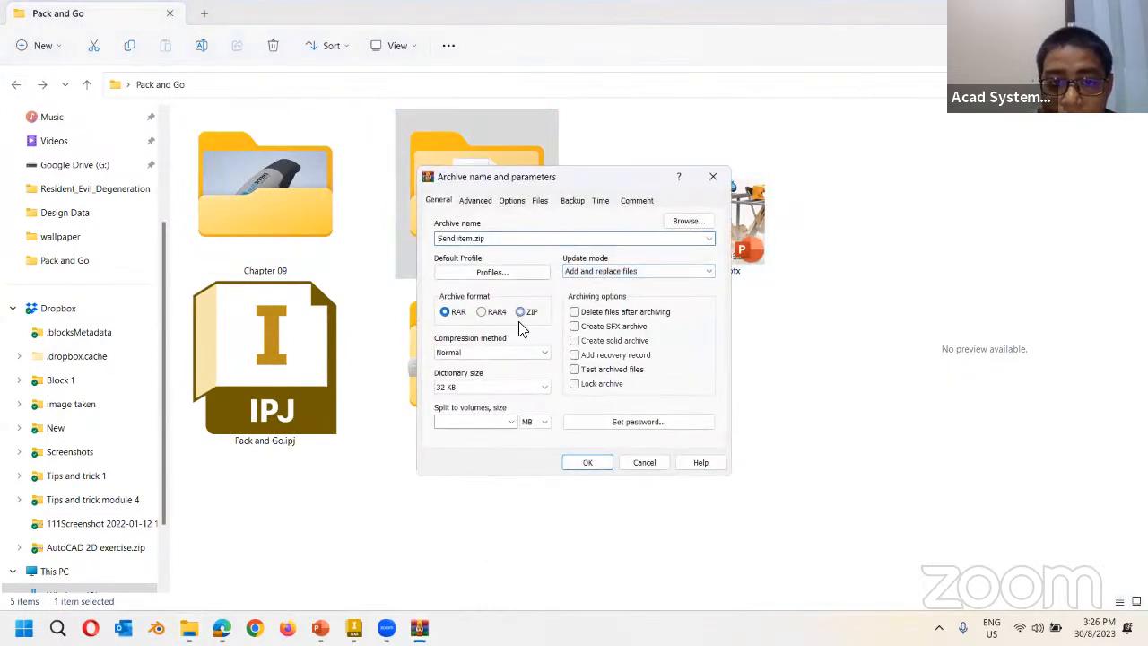
pyautogui.press('Return')
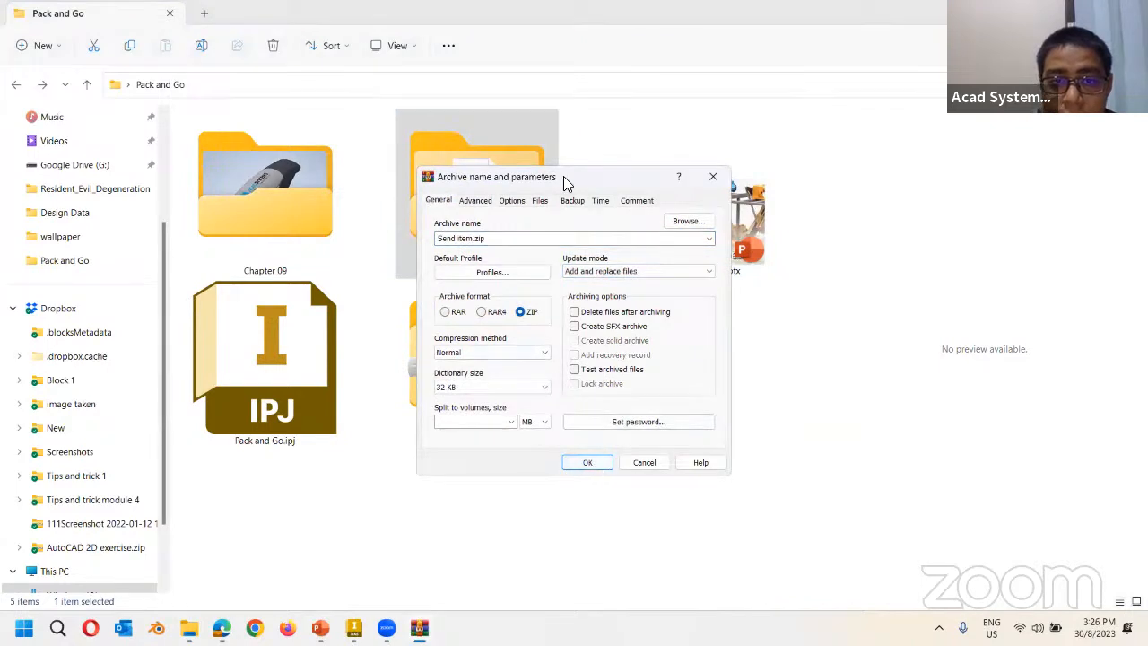
# Delete the old Send item.zip and create the new Send item.zip archive.
pyautogui.rightClick(478, 373)
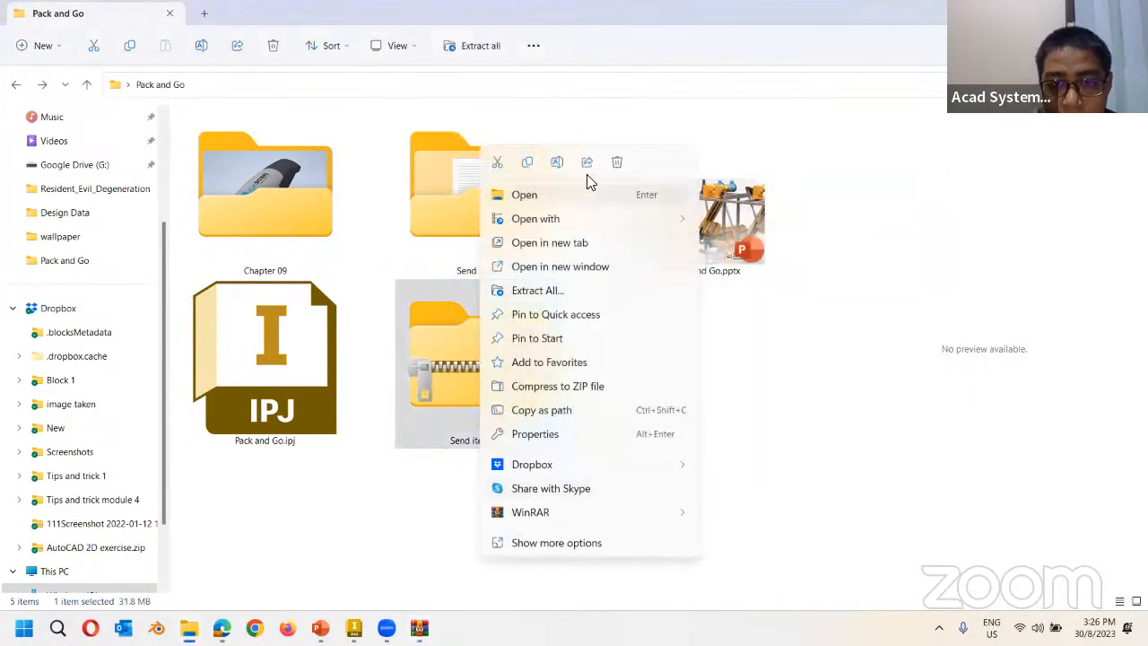
pyautogui.click(617, 162)
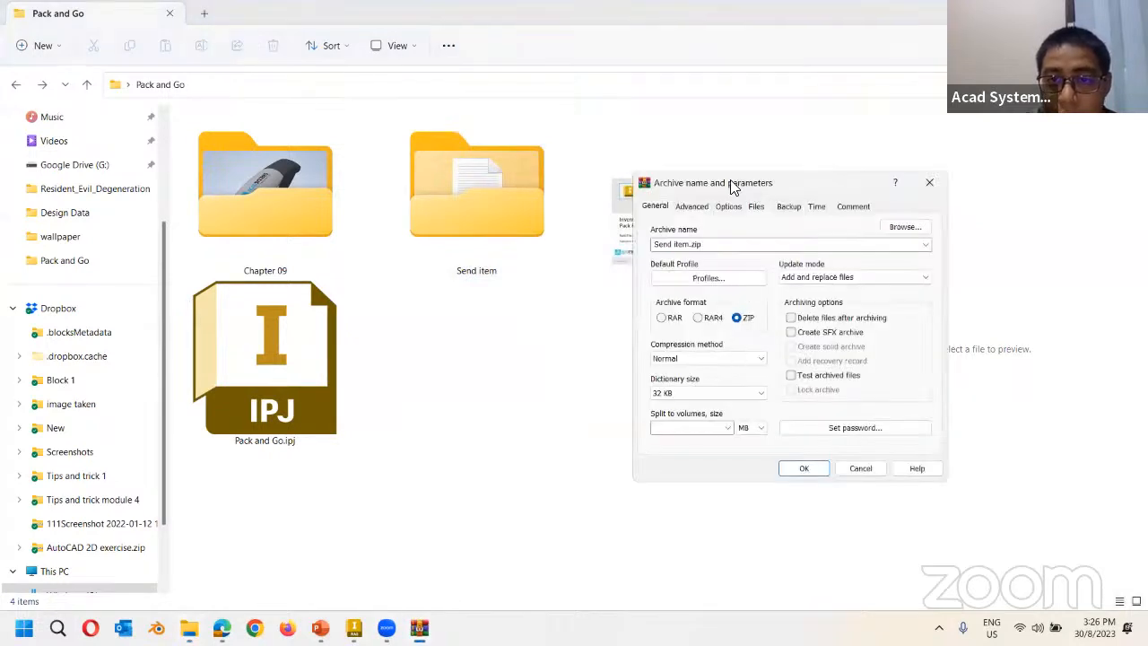
pyautogui.moveTo(732, 186); pyautogui.dragTo(584, 145)
pyautogui.click(655, 432)
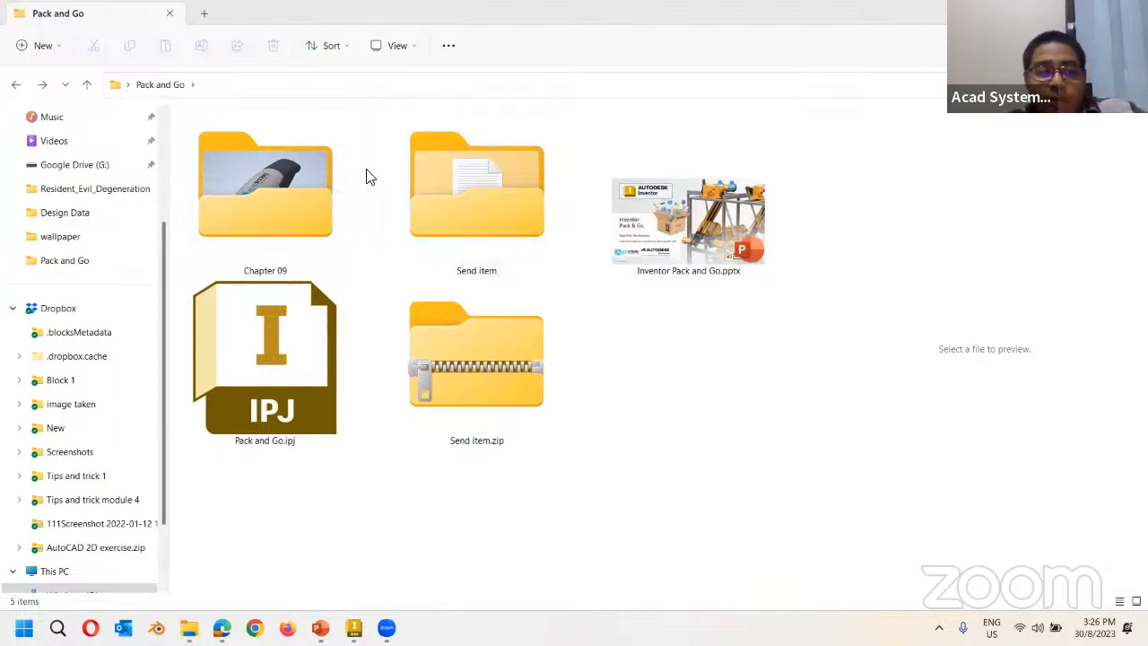
# Open Chapter 09, glance at Inventor's Tools, CAM and Assemble tabs, then return to Explorer.
pyautogui.doubleClick(319, 202)
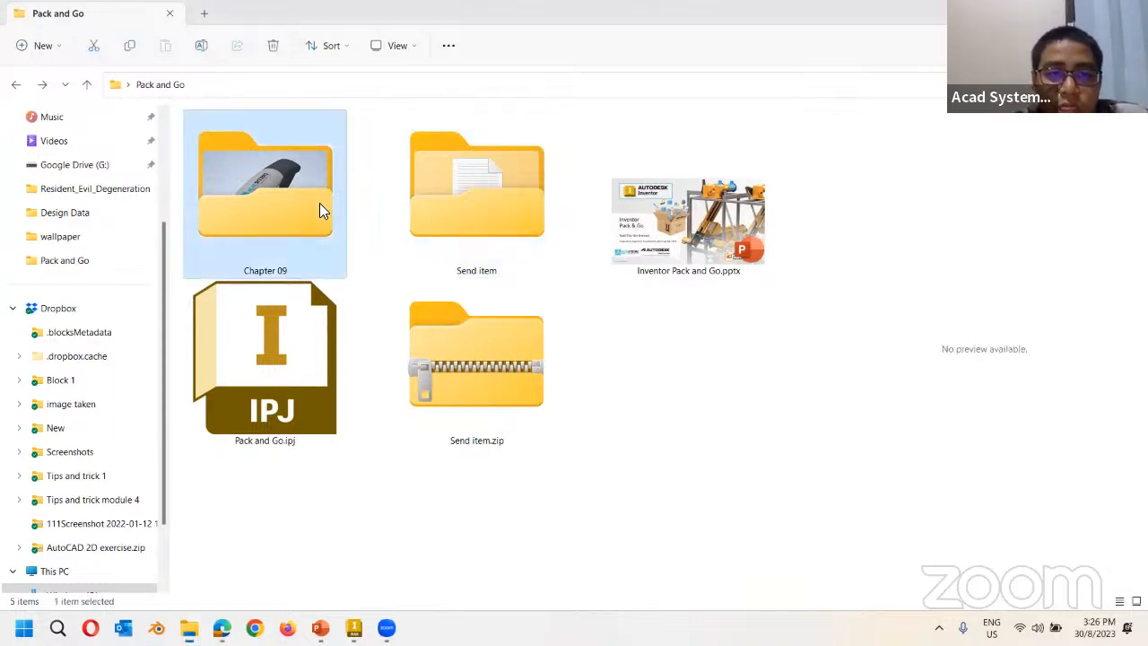
pyautogui.click(355, 627)
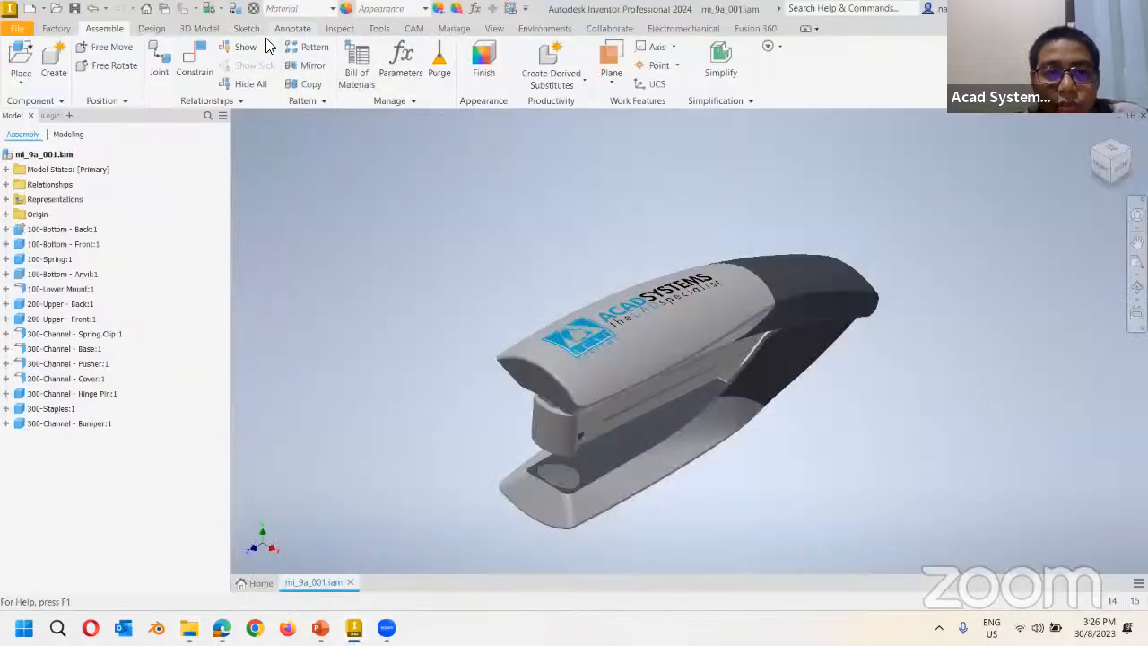
pyautogui.click(379, 28)
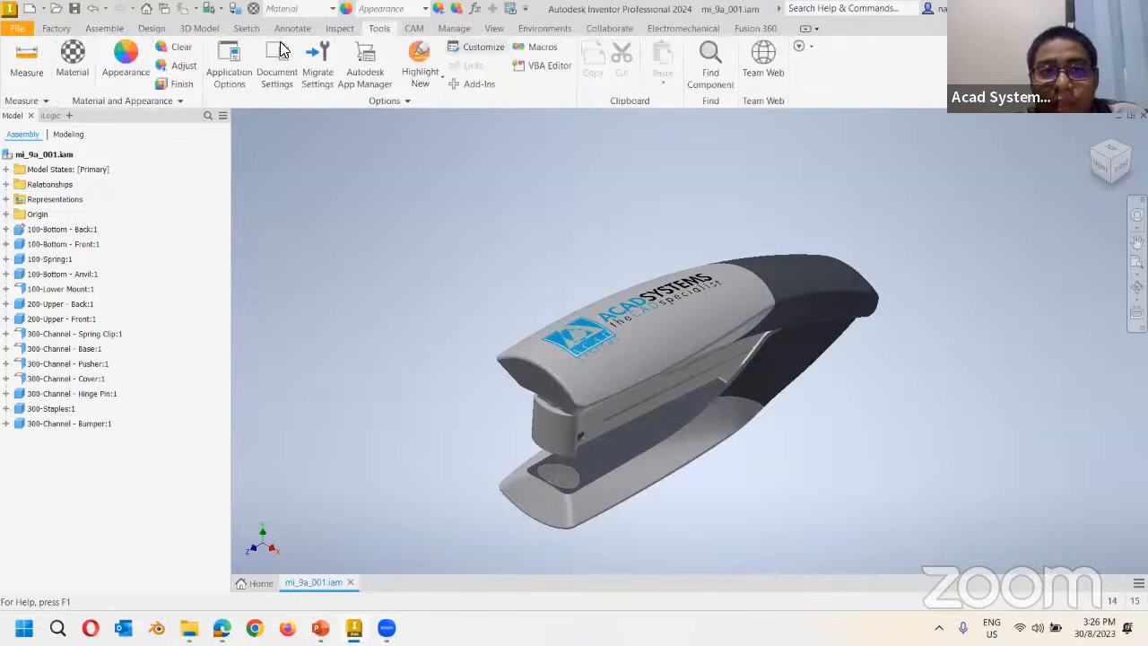
pyautogui.click(414, 28)
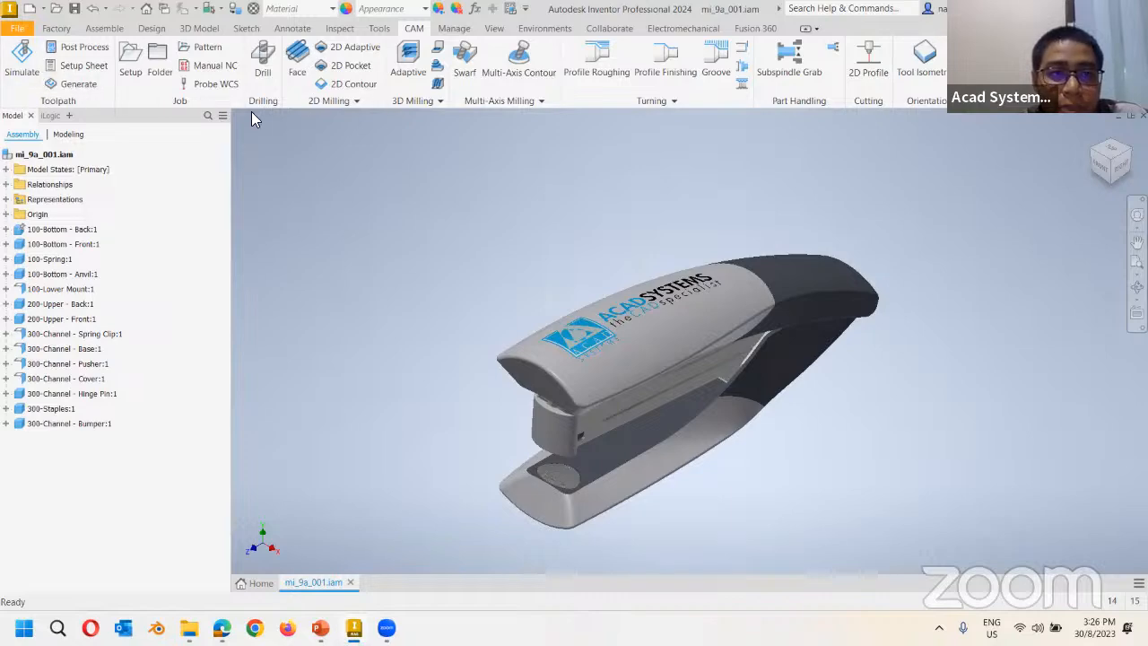
pyautogui.click(104, 28)
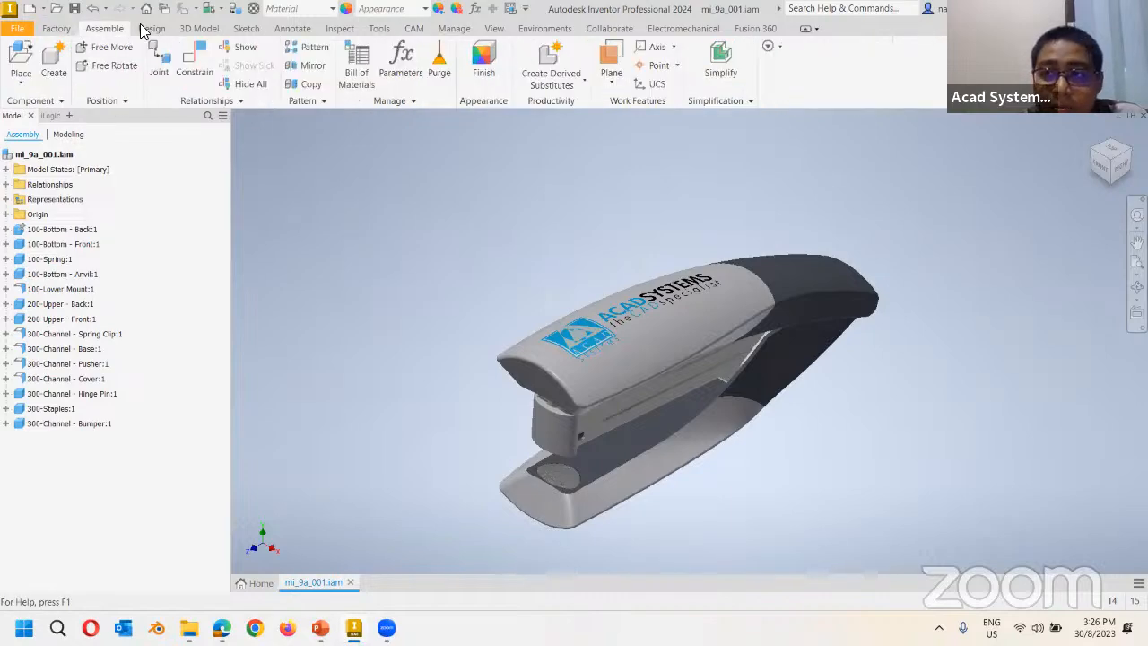
pyautogui.hotkey('alt', 'Tab')
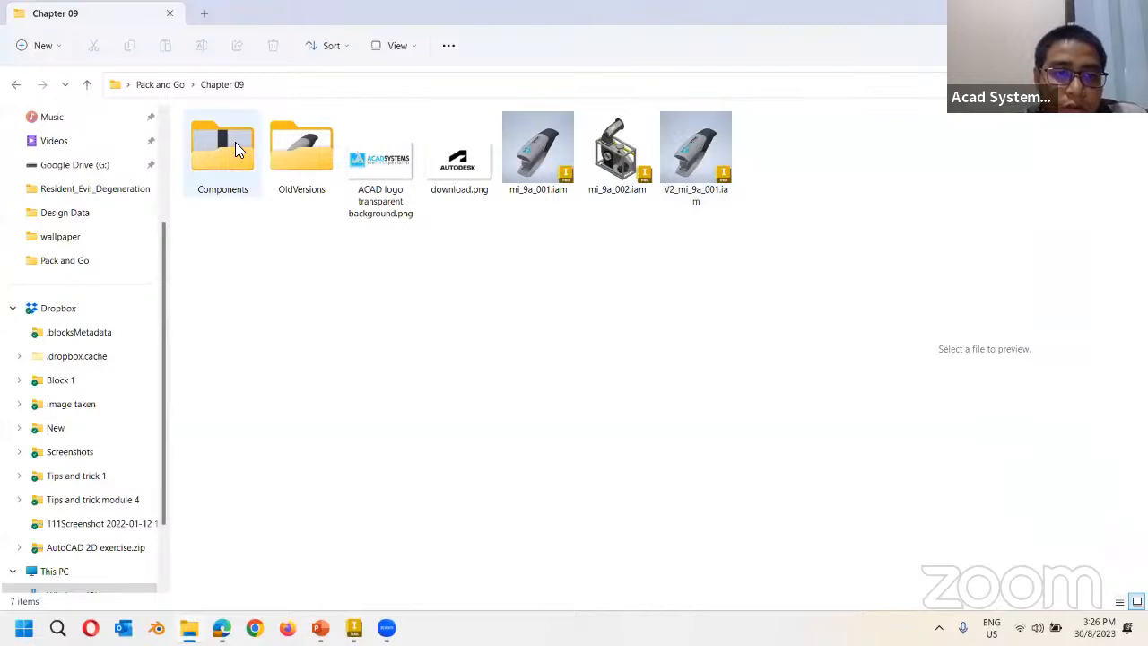
# Browse the Components folder, previewing 300-Channel - Spring Clip.idw and Nesting1.inest.
pyautogui.doubleClick(235, 141)
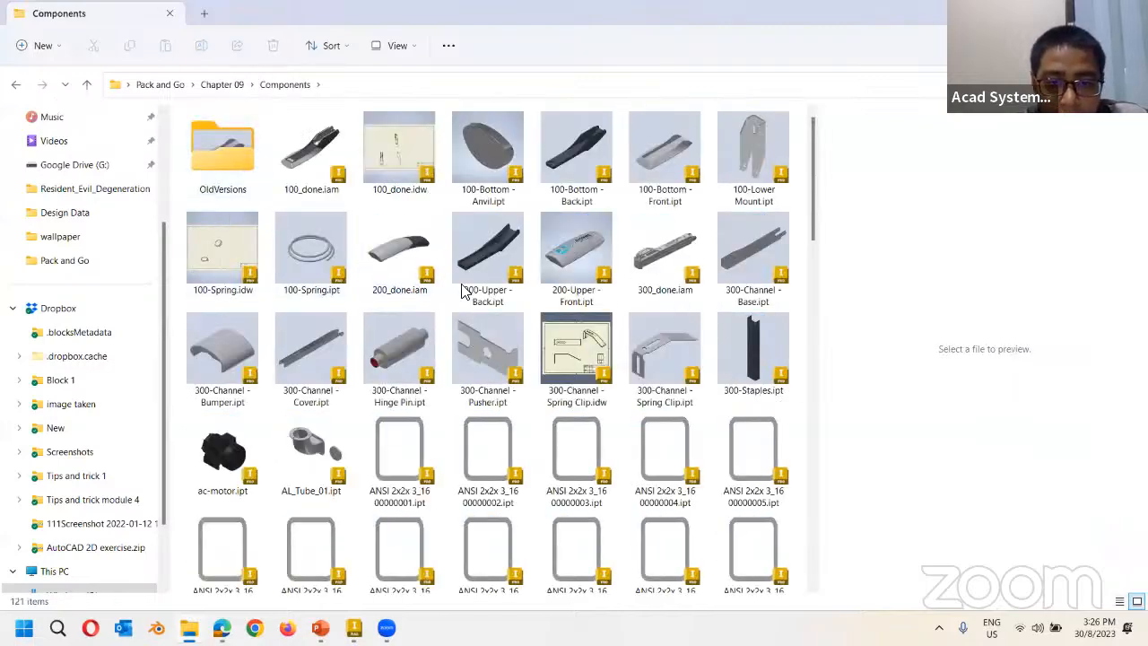
pyautogui.click(563, 348)
pyautogui.scroll(-10, 502, 367)
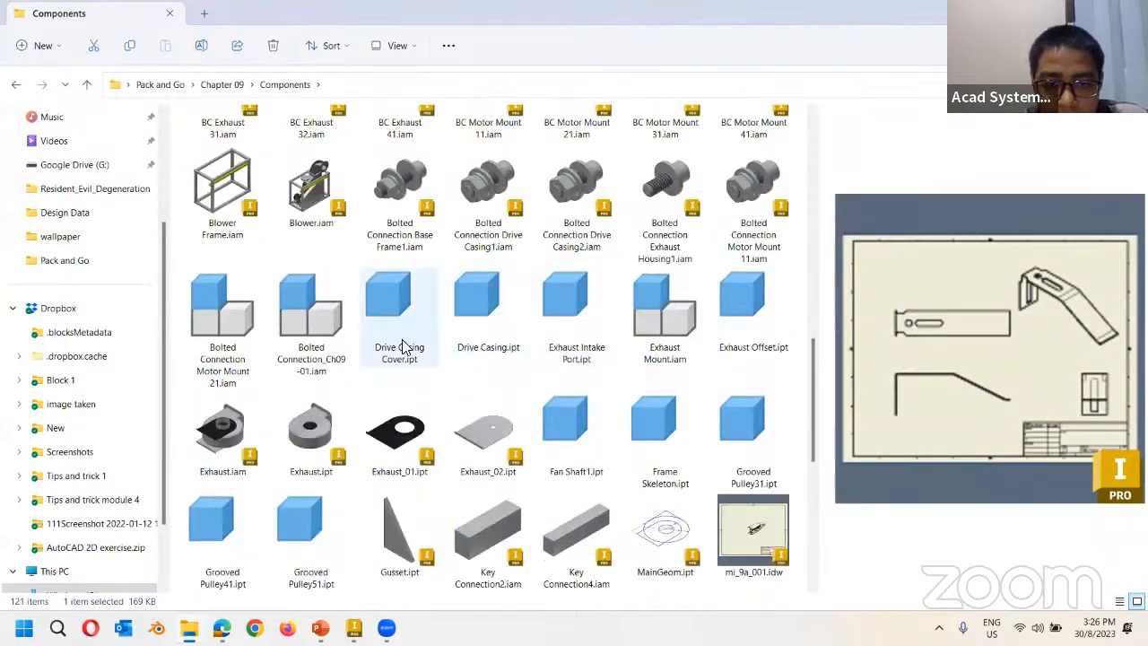
pyautogui.scroll(-3, 435, 394)
pyautogui.click(408, 552)
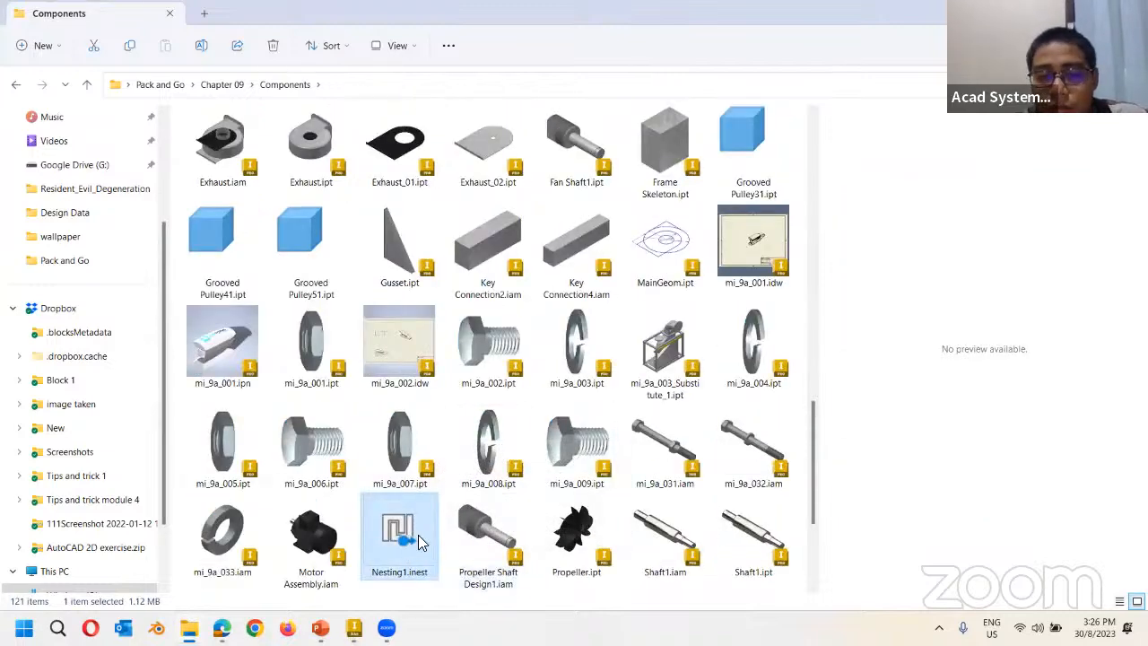
# Go back to the Pack and Go folder and check the 32.0 MB Send item.zip size.
pyautogui.click(17, 84)
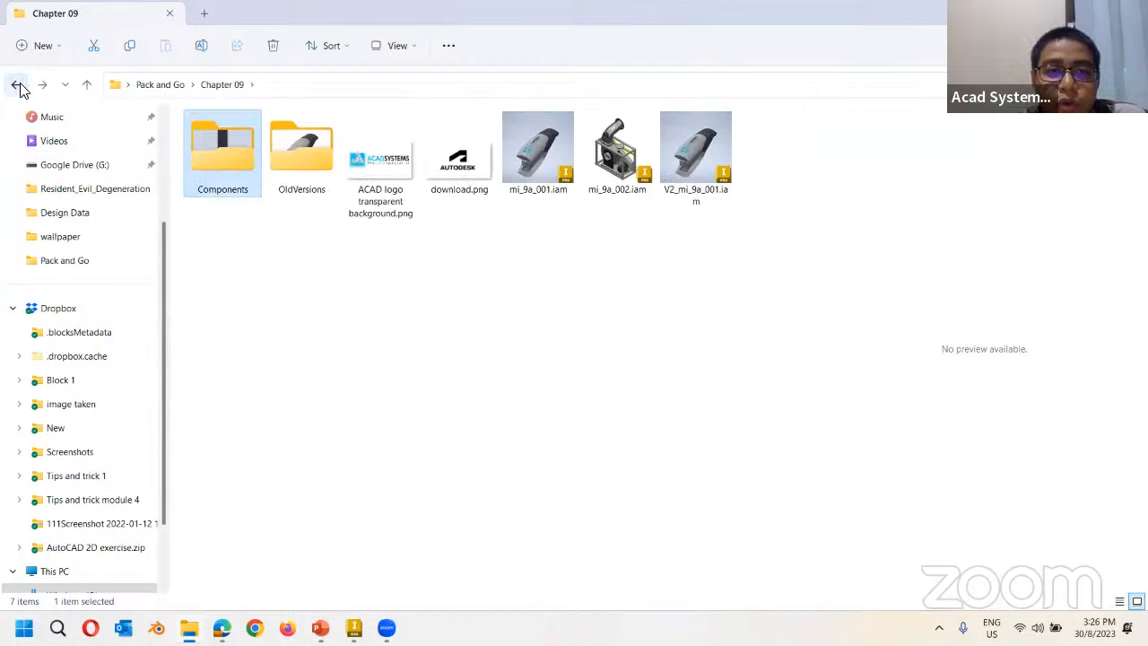
pyautogui.click(16, 85)
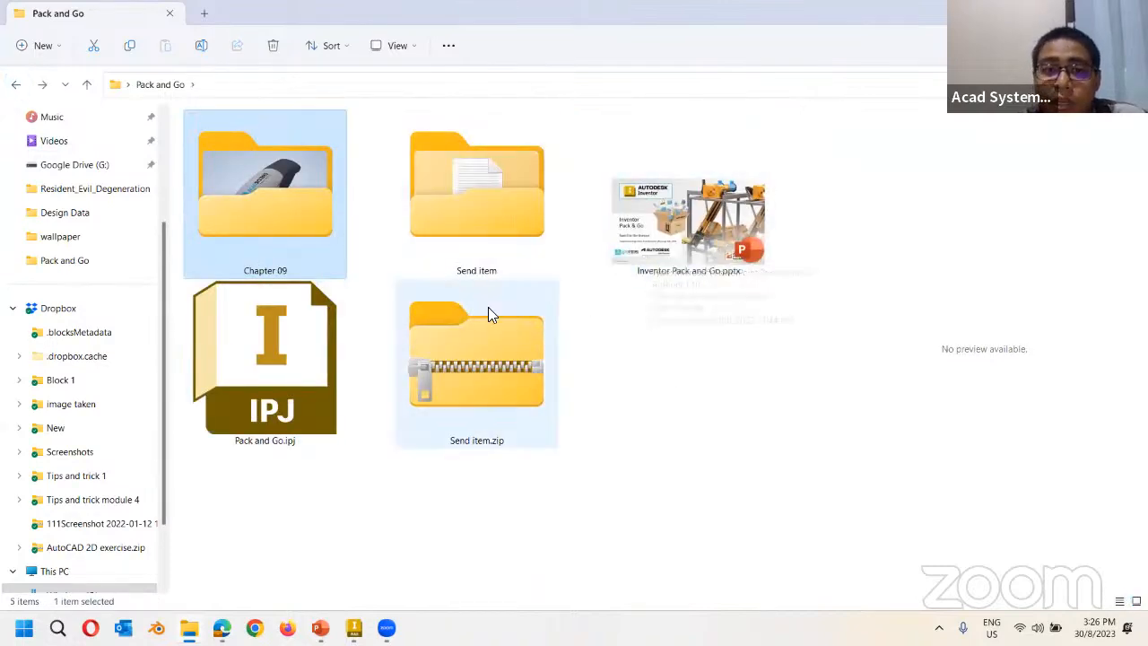
pyautogui.moveTo(359, 624)
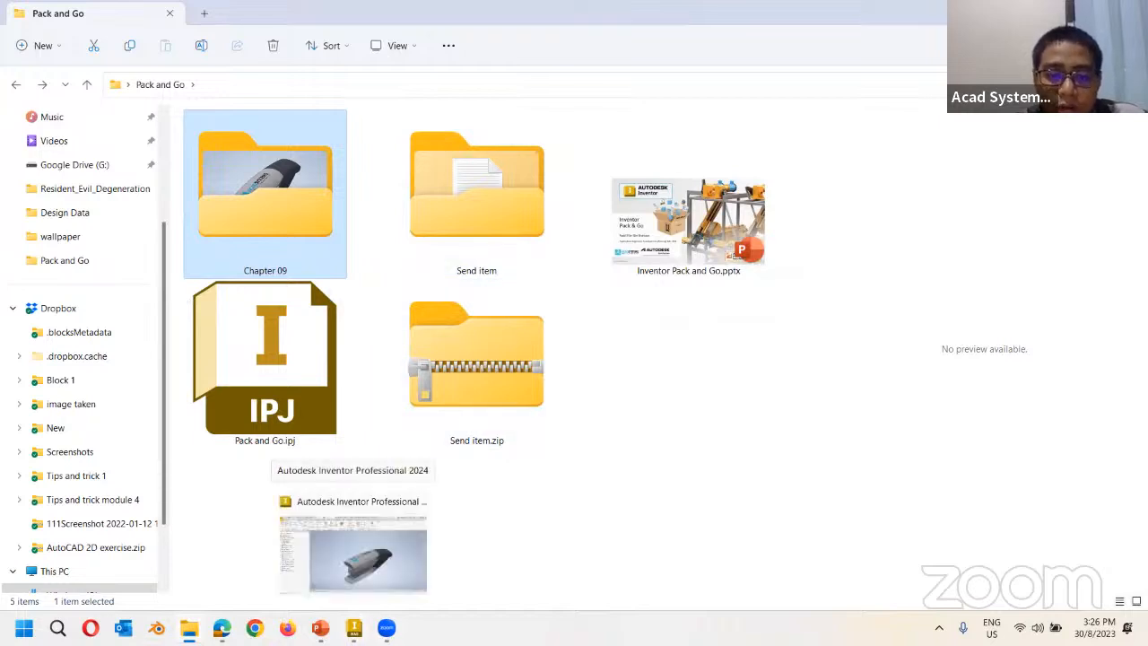
pyautogui.click(479, 480)
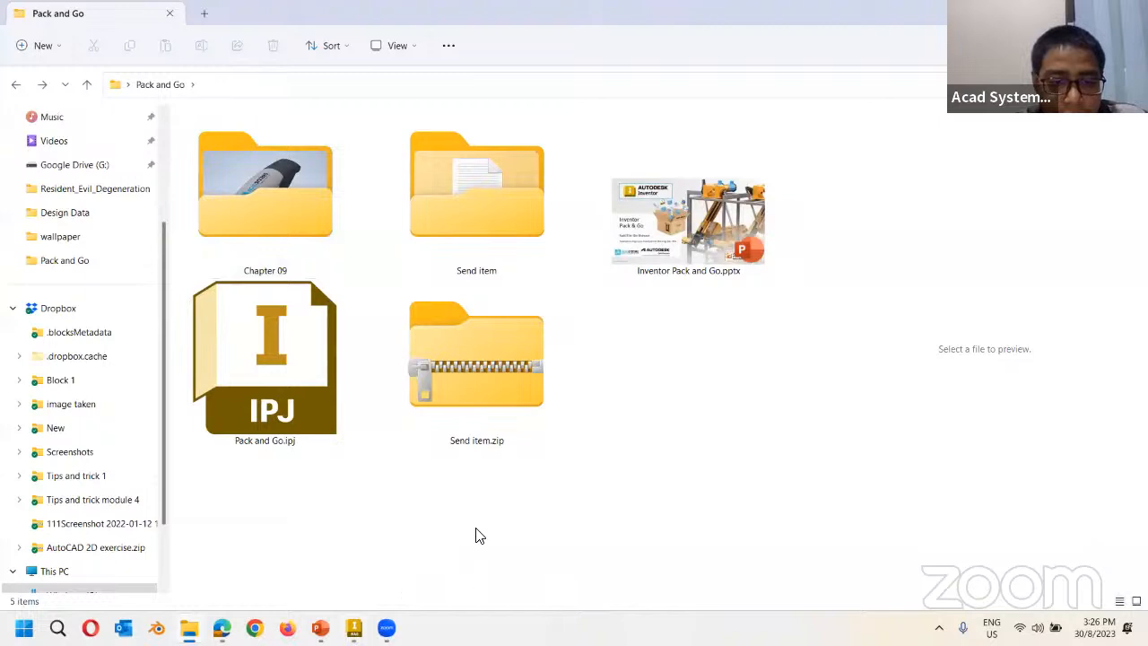
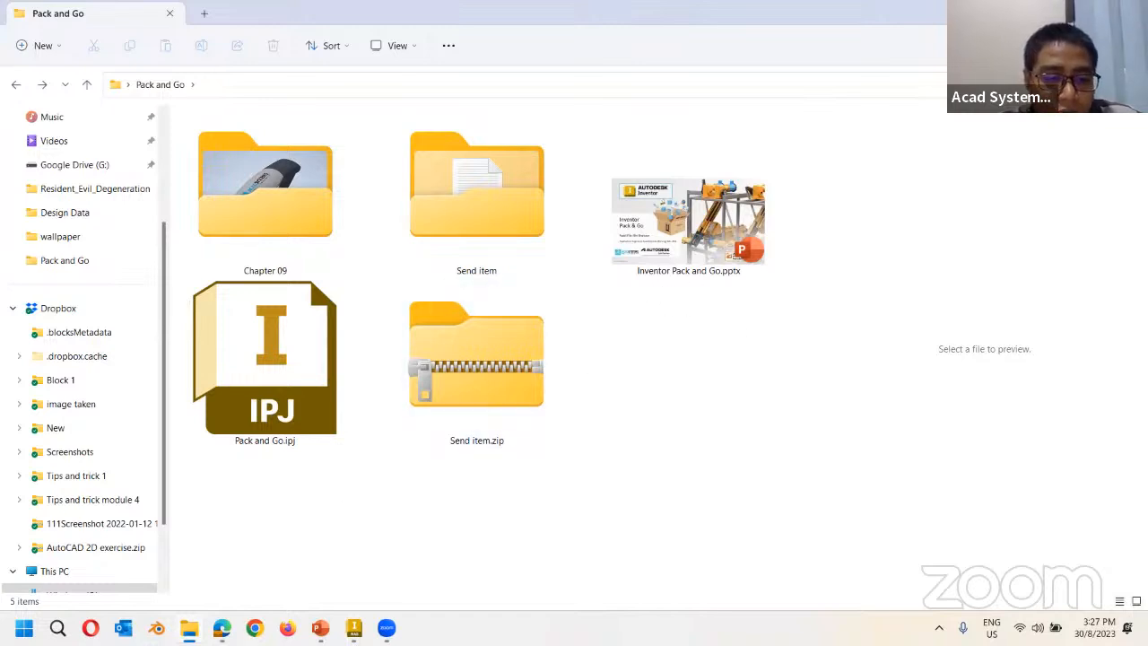
# Open a new Google Chrome window with the Person 1 profile from the taskbar.
pyautogui.click(254, 627)
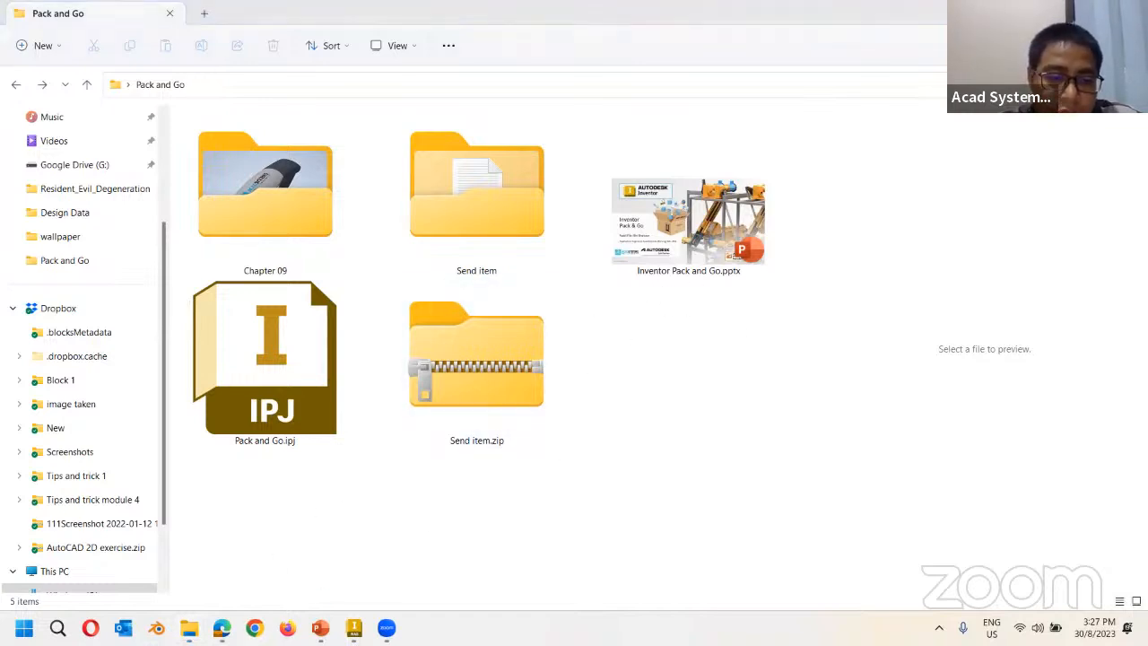
pyautogui.click(569, 372)
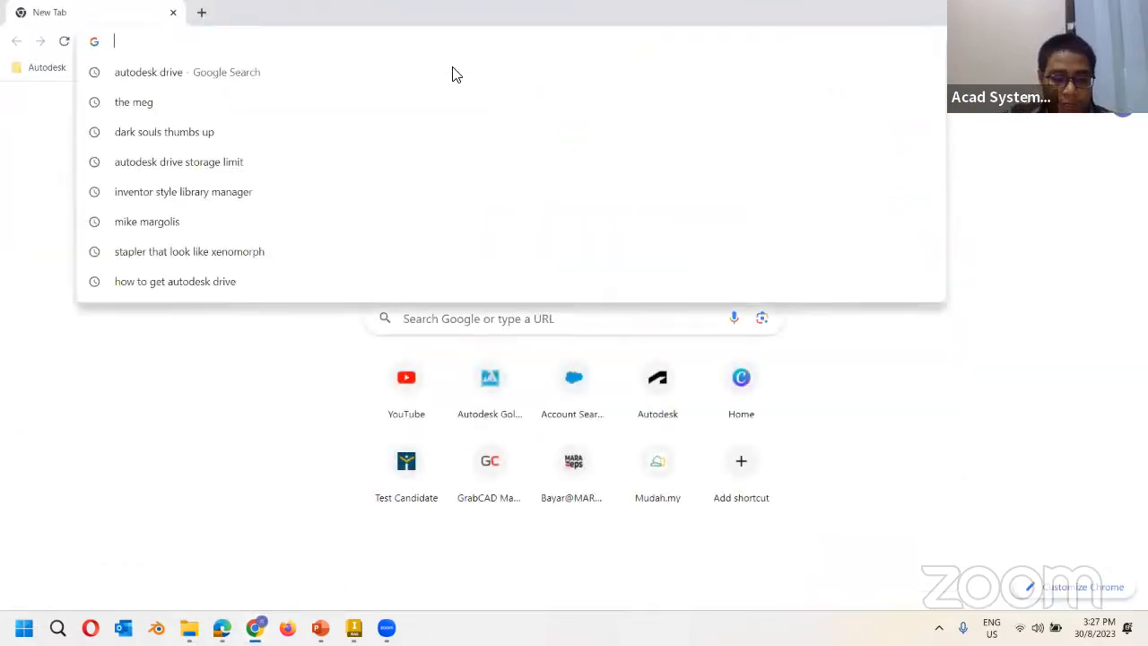
# Search 'autodesk drive', open drive.autodesk.com, and sign in with the account e-mail and saved password.
pyautogui.write('autodes')
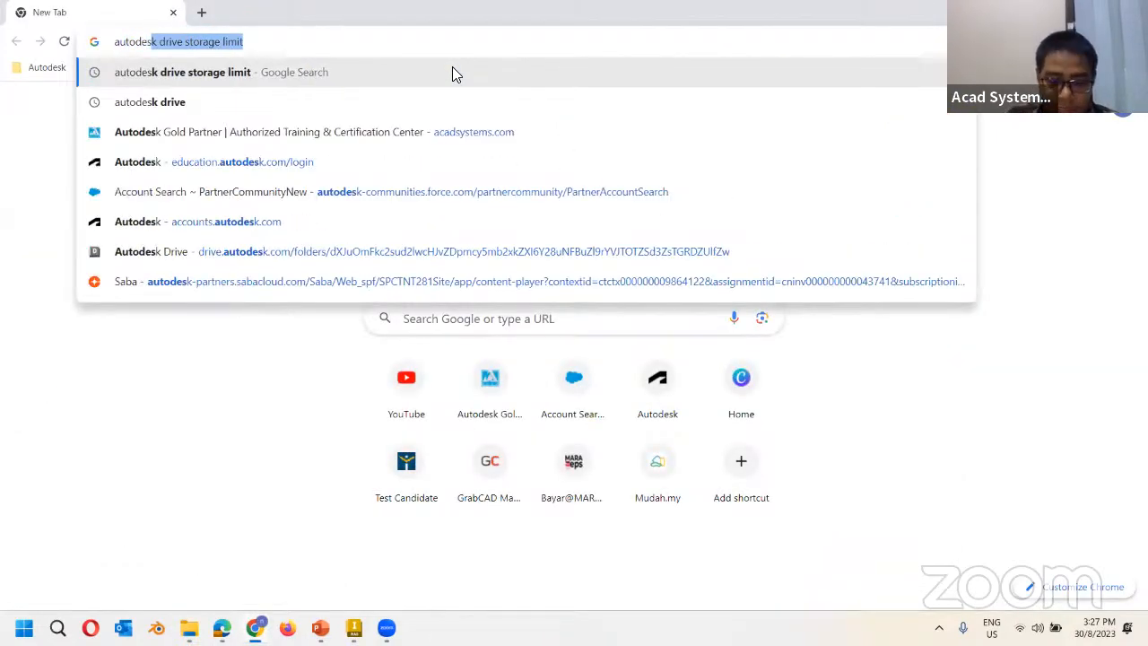
pyautogui.write('k drive')
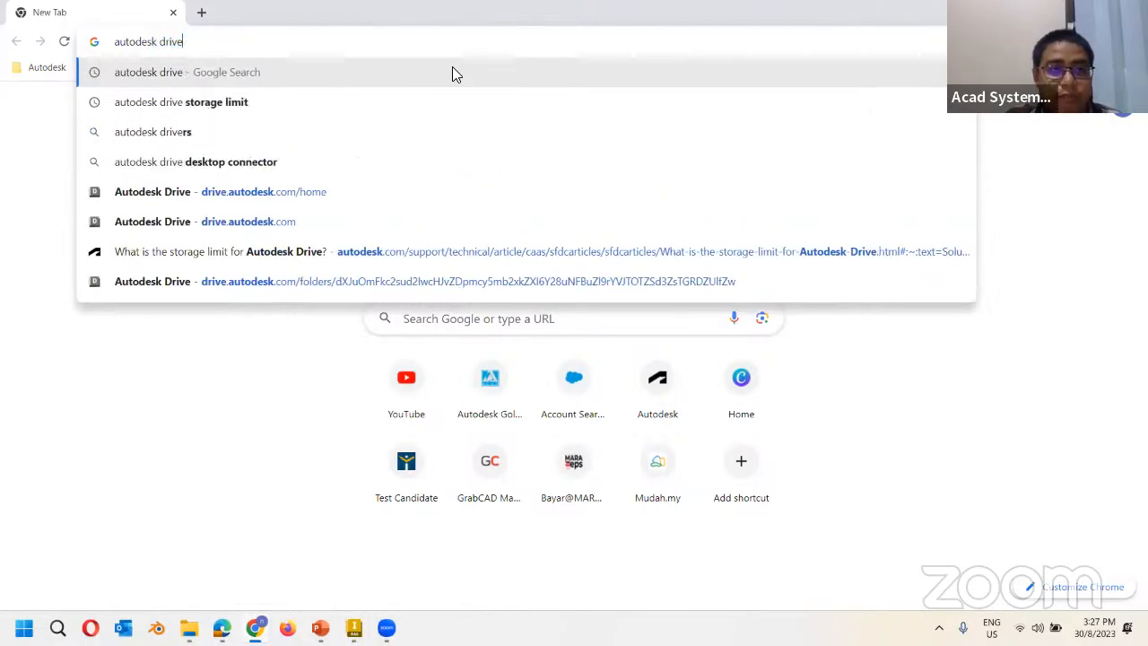
pyautogui.press('Return')
pyautogui.click(236, 267)
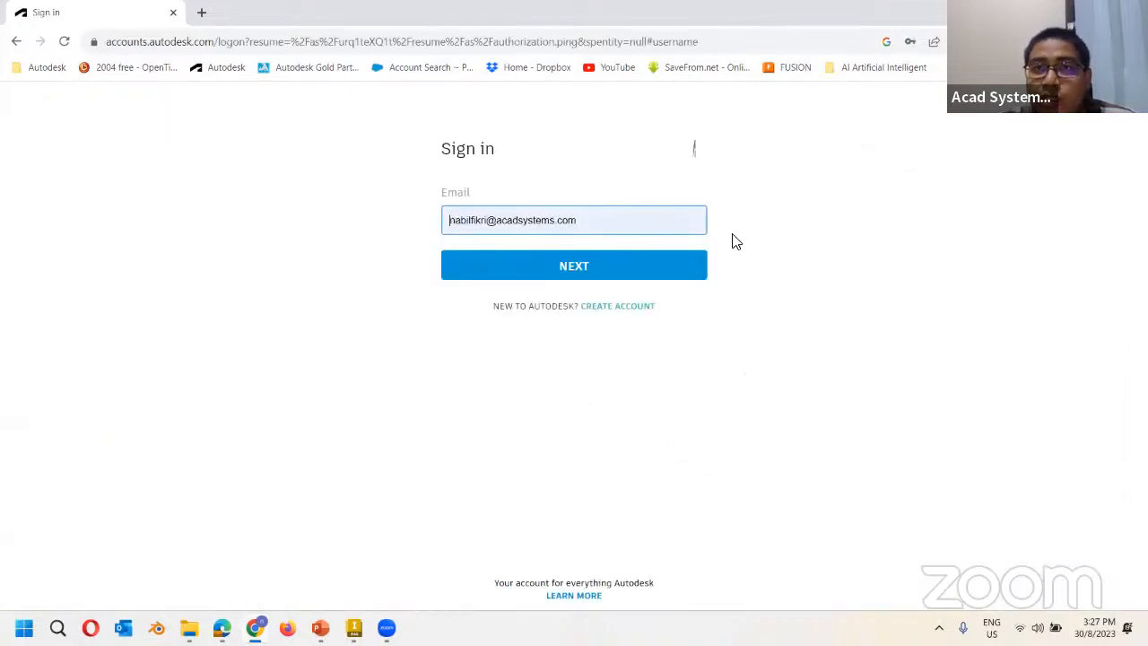
pyautogui.click(581, 271)
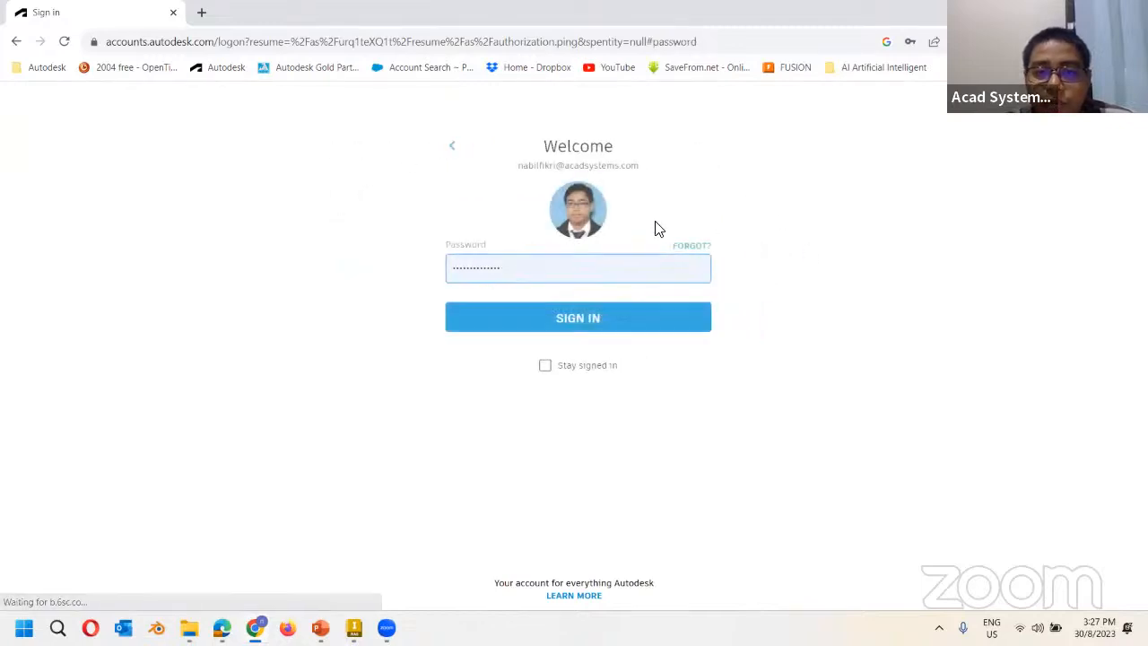
pyautogui.click(587, 318)
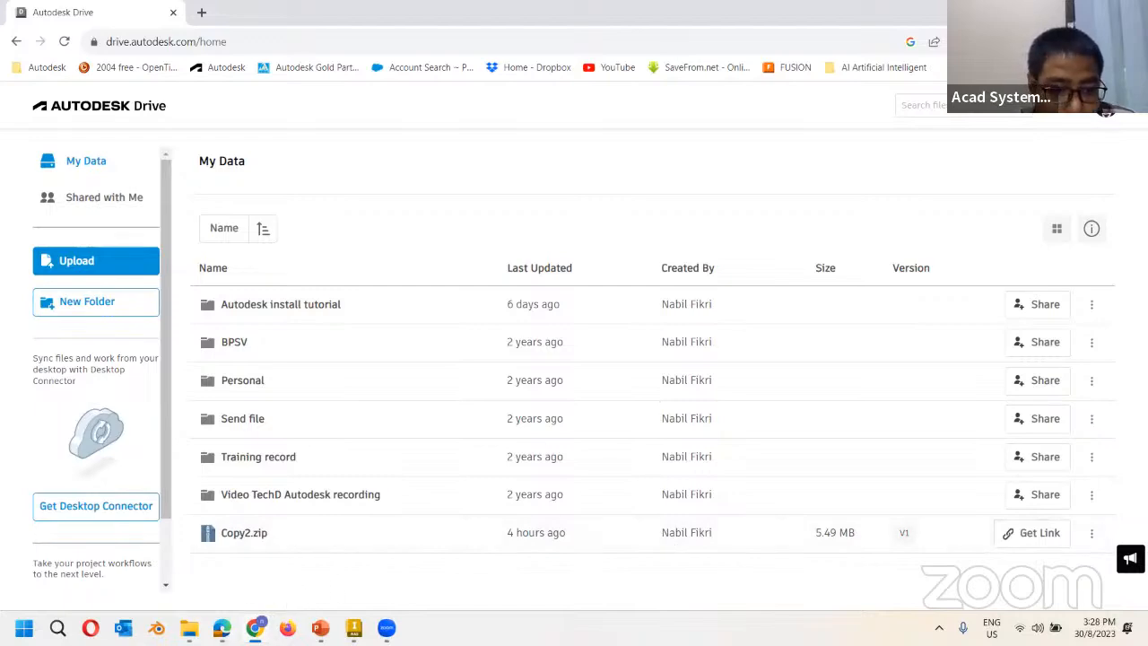
# Drag Send item.zip from the Pack and Go folder onto Autodesk Drive and check its upload.
pyautogui.click(189, 629)
pyautogui.moveTo(484, 355); pyautogui.dragTo(418, 472)
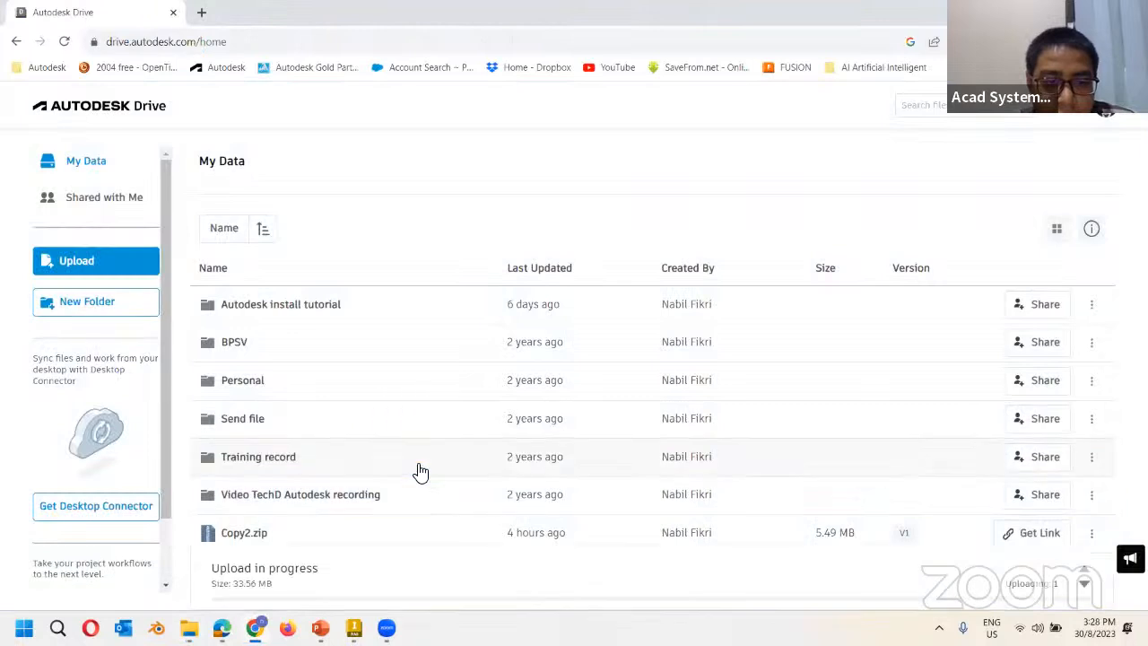
pyautogui.click(418, 472)
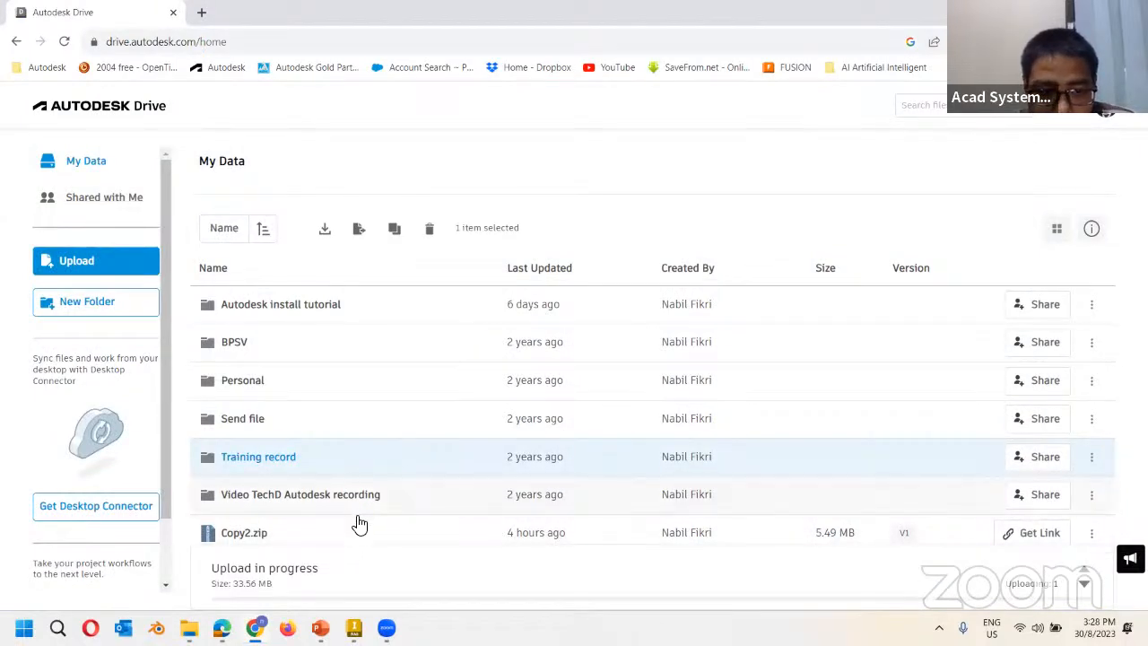
pyautogui.click(1040, 583)
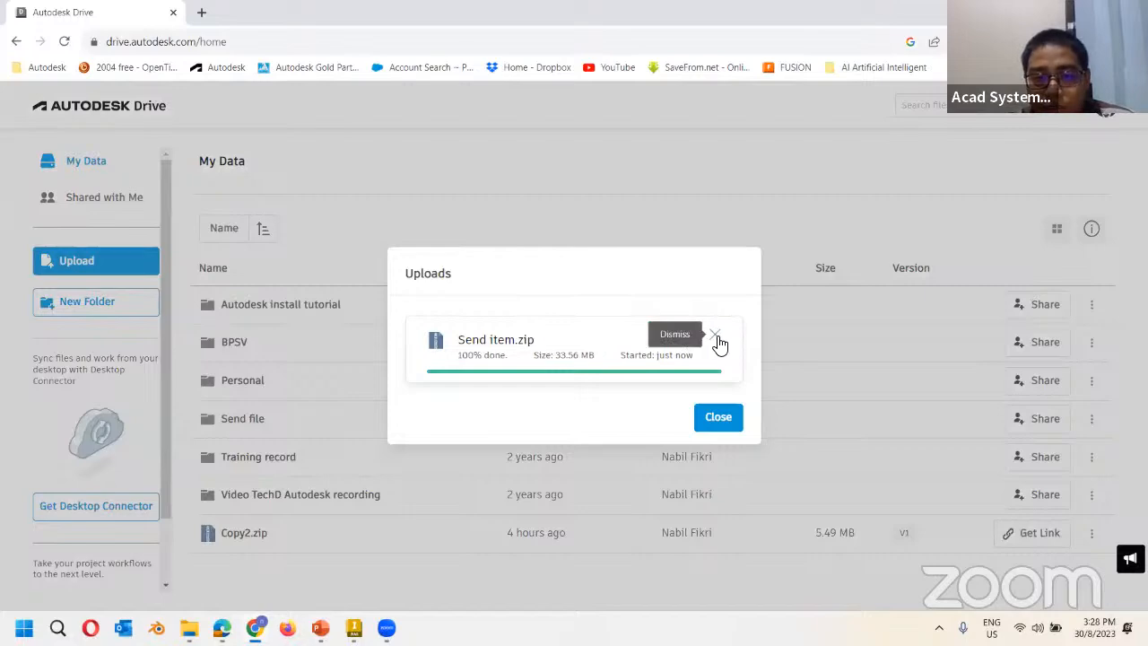
pyautogui.click(722, 338)
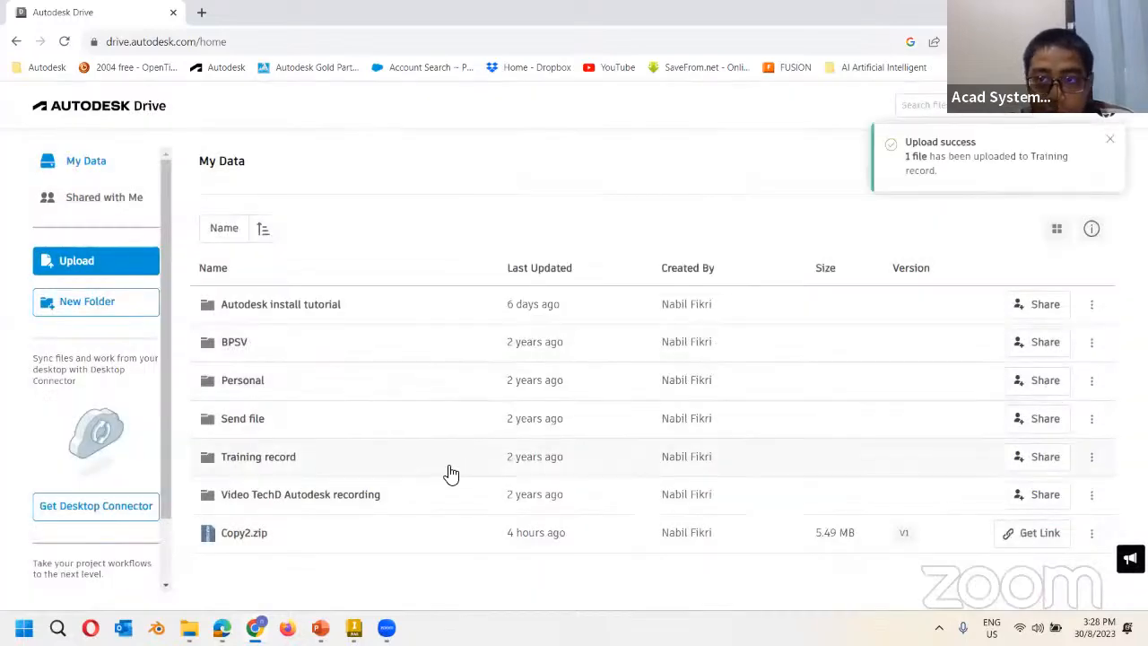
# Upload Send item.zip into My Data again, then close the upload status panels.
pyautogui.click(190, 628)
pyautogui.moveTo(445, 397); pyautogui.dragTo(295, 574)
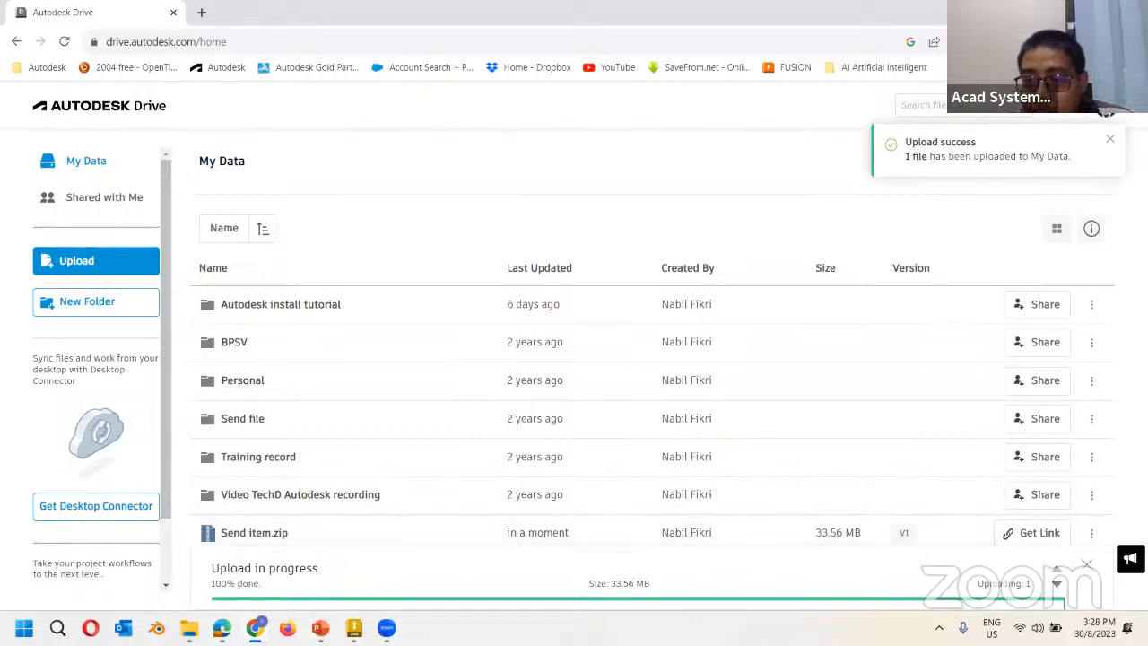
pyautogui.click(1092, 496)
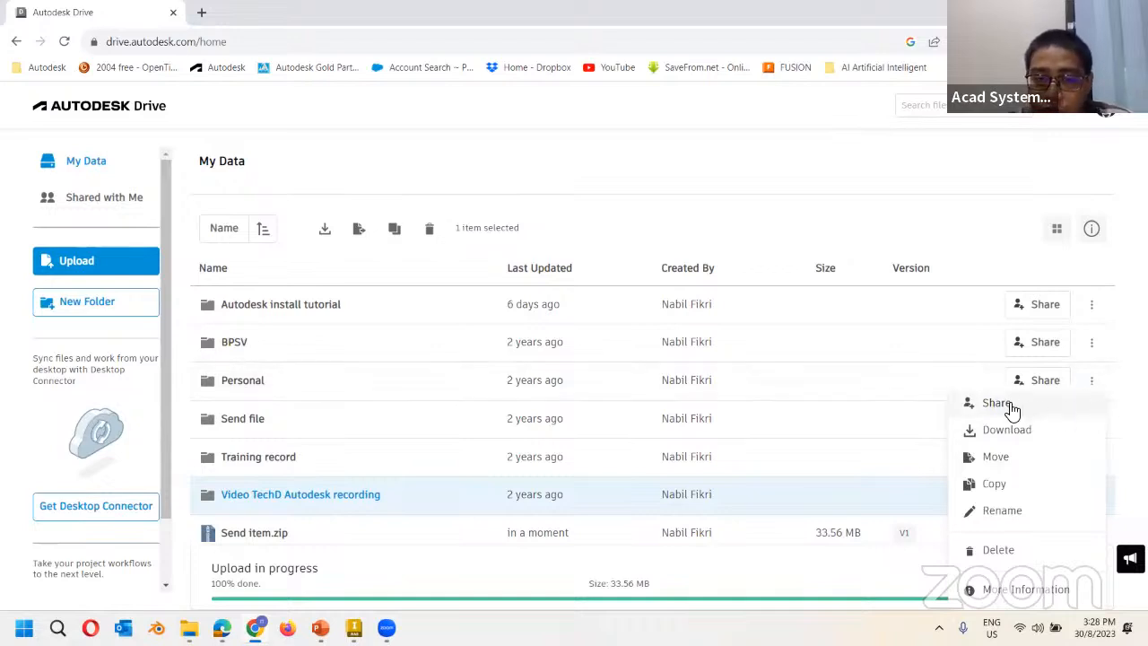
pyautogui.click(1126, 403)
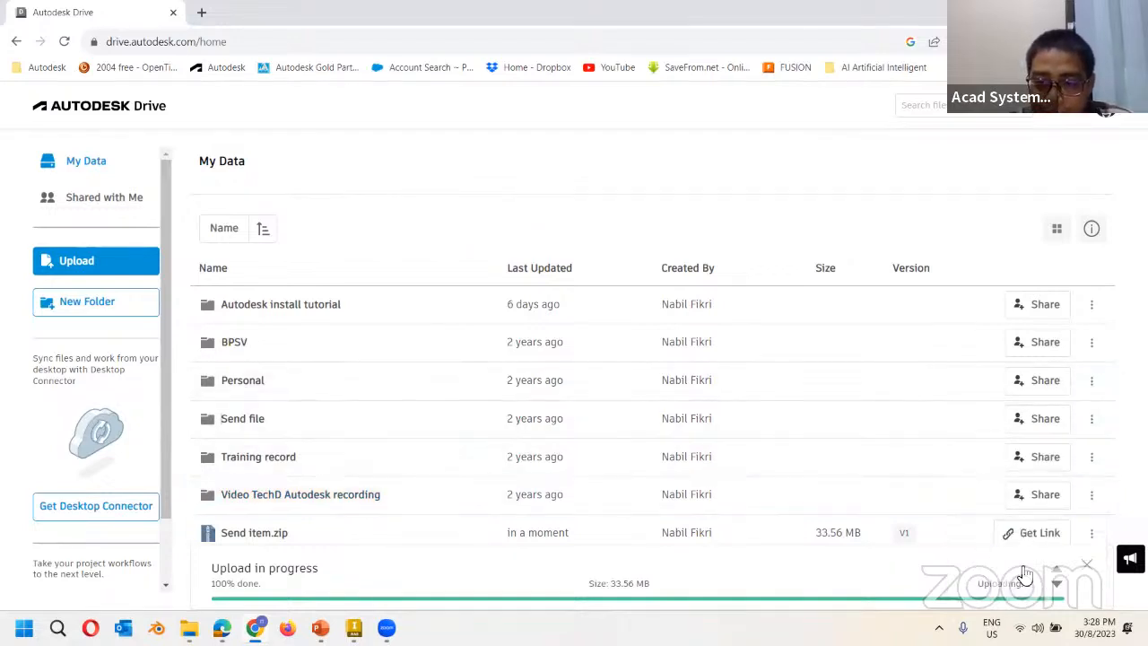
pyautogui.click(1097, 574)
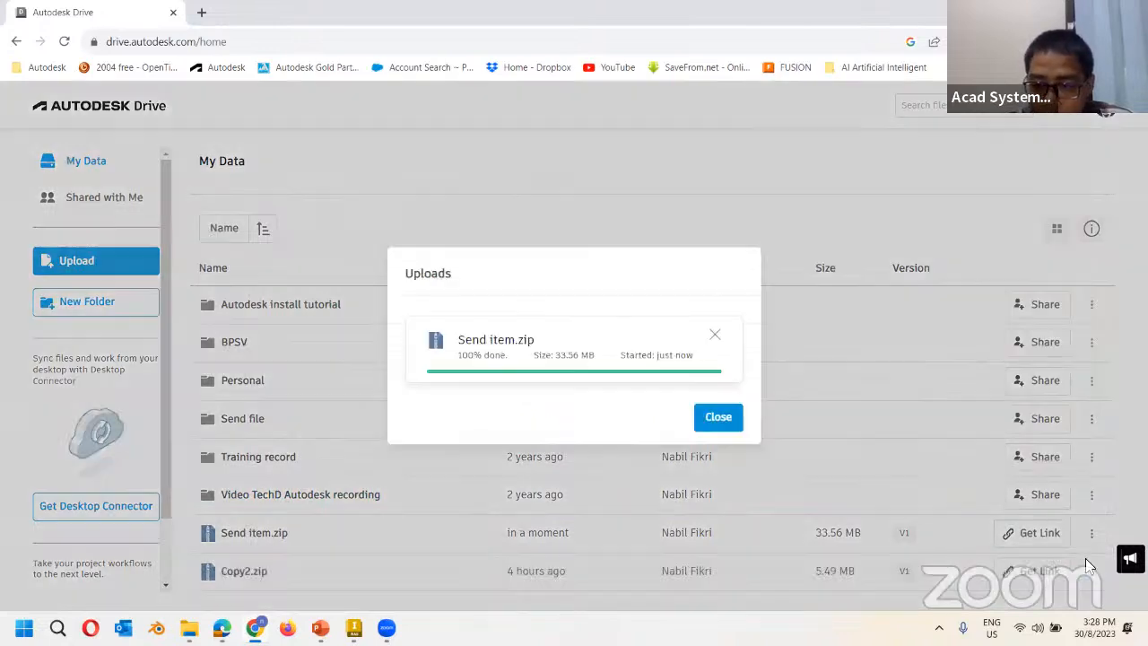
pyautogui.click(718, 421)
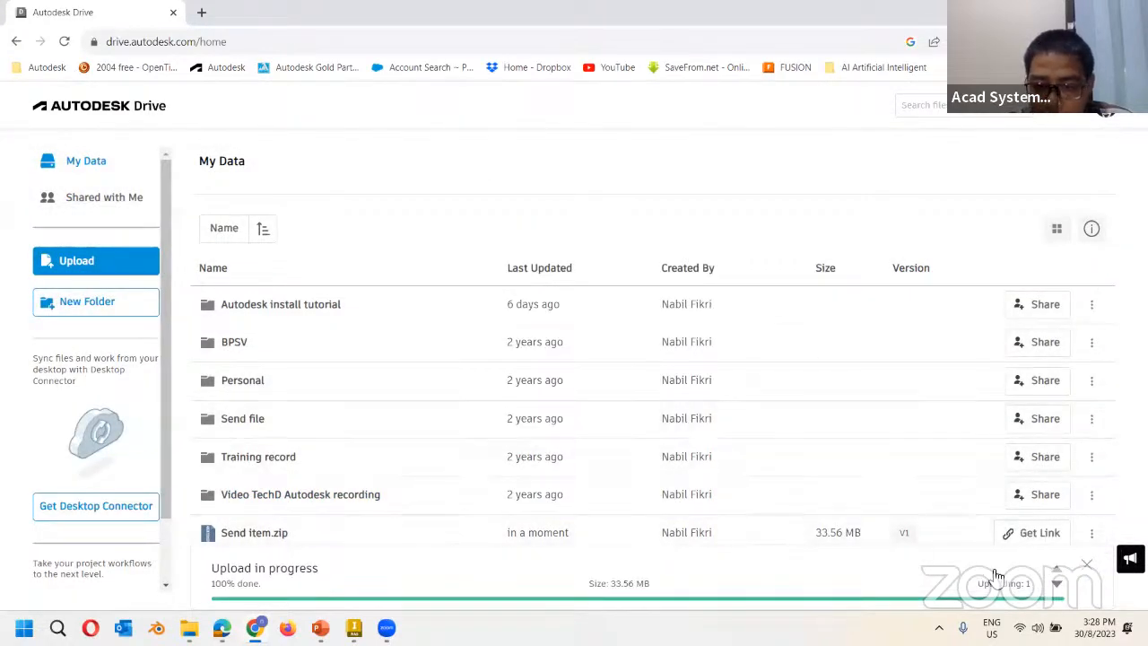
pyautogui.click(1089, 567)
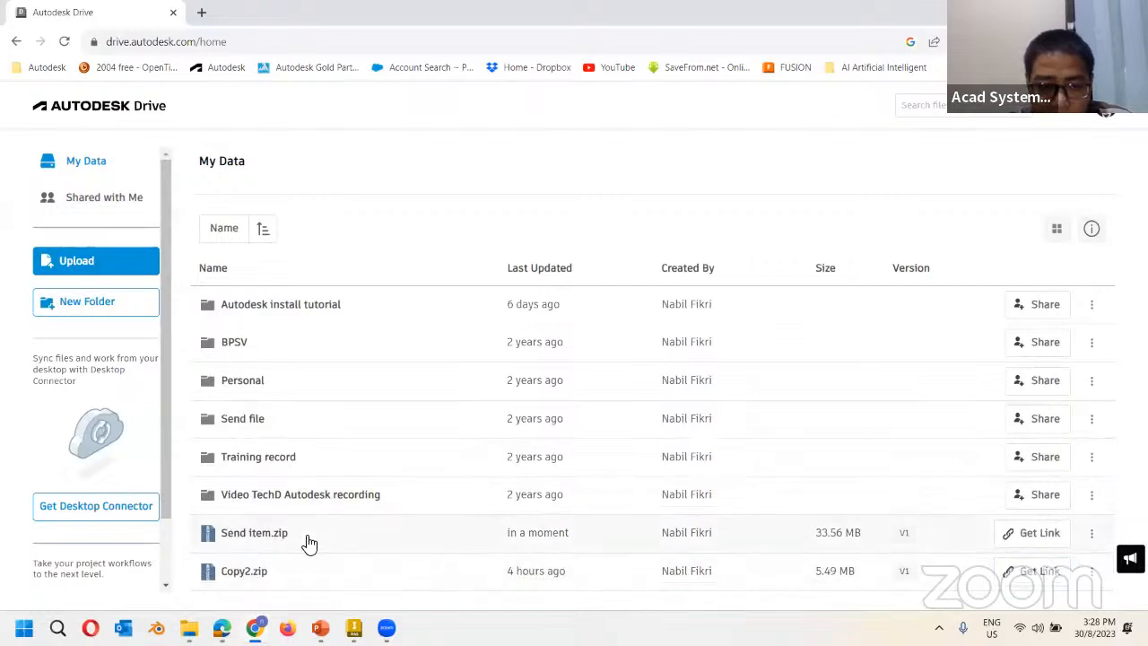
# Switch on Send item.zip's share link, copy the generated download link and close the dialog.
pyautogui.click(1033, 538)
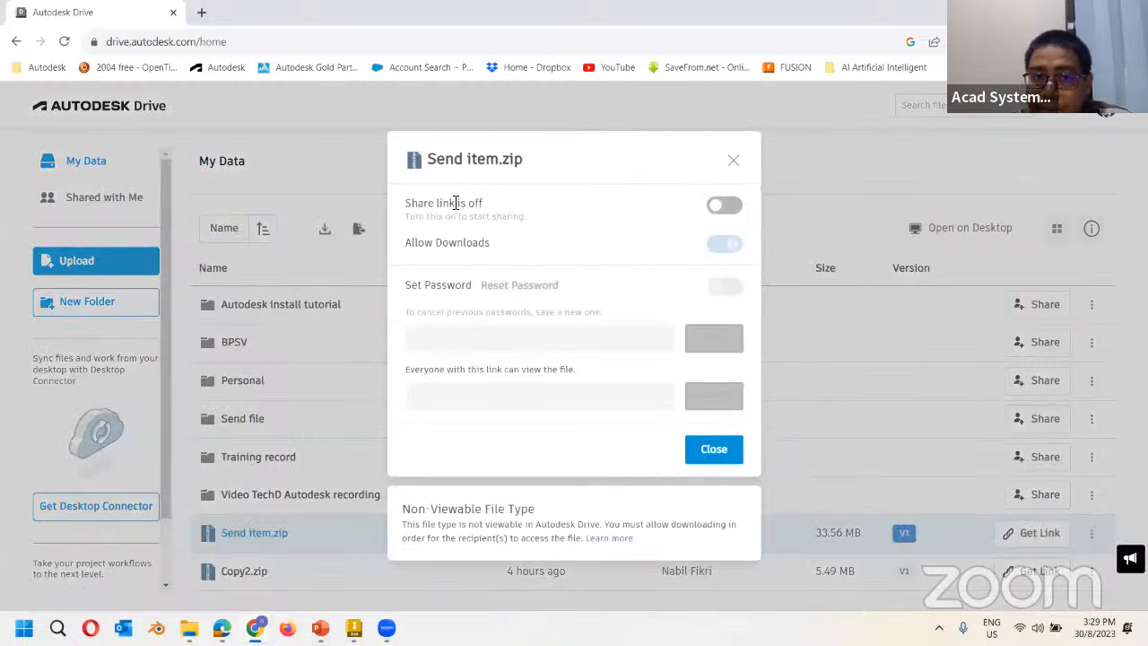
pyautogui.click(722, 208)
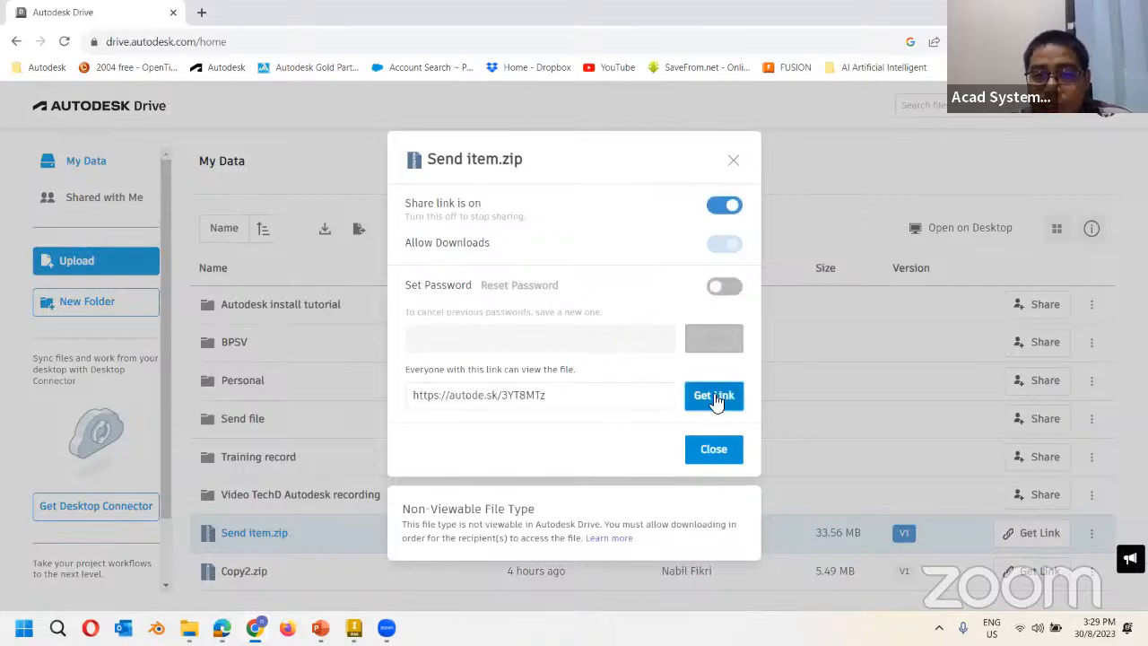
pyautogui.click(714, 398)
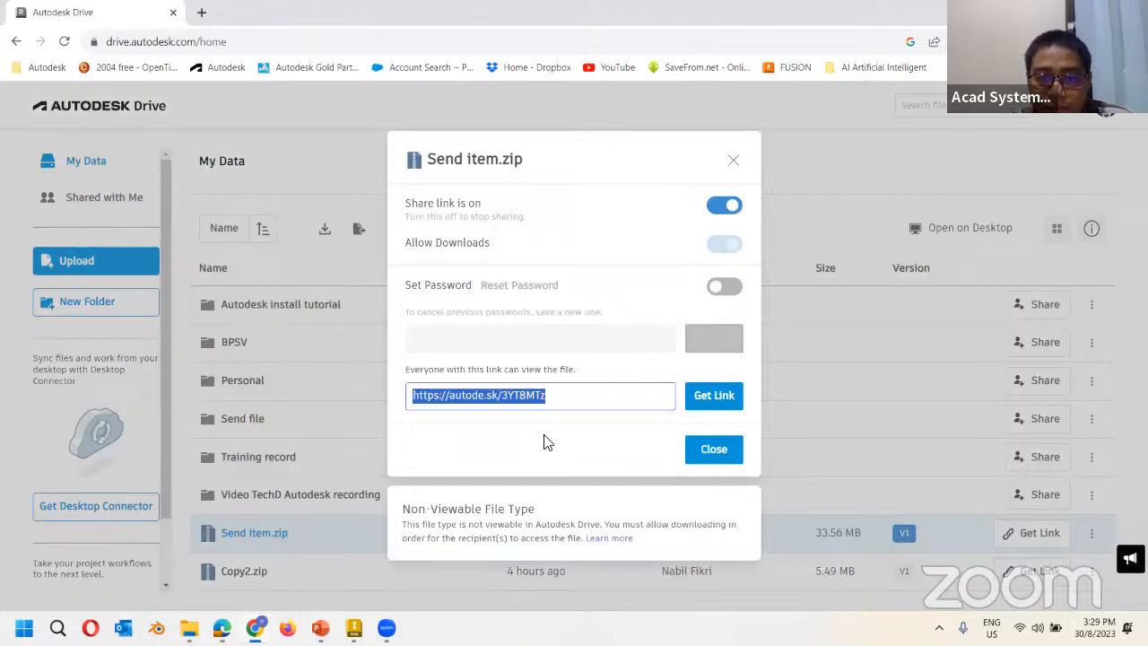
pyautogui.hotkey('alt', 'Tab')
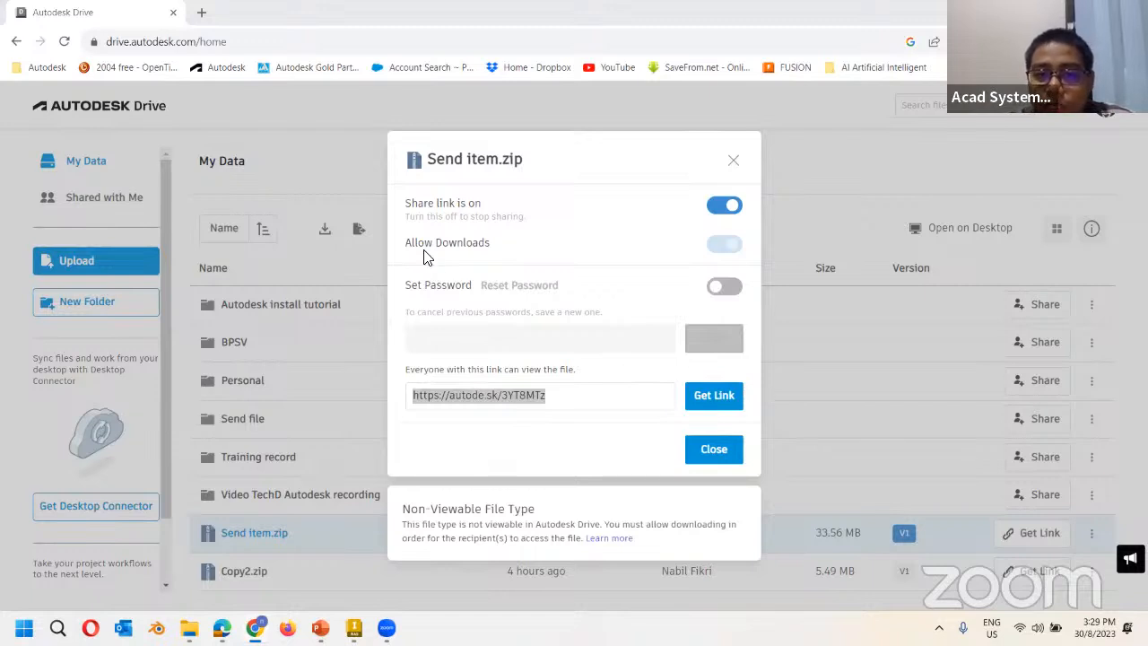
pyautogui.click(714, 395)
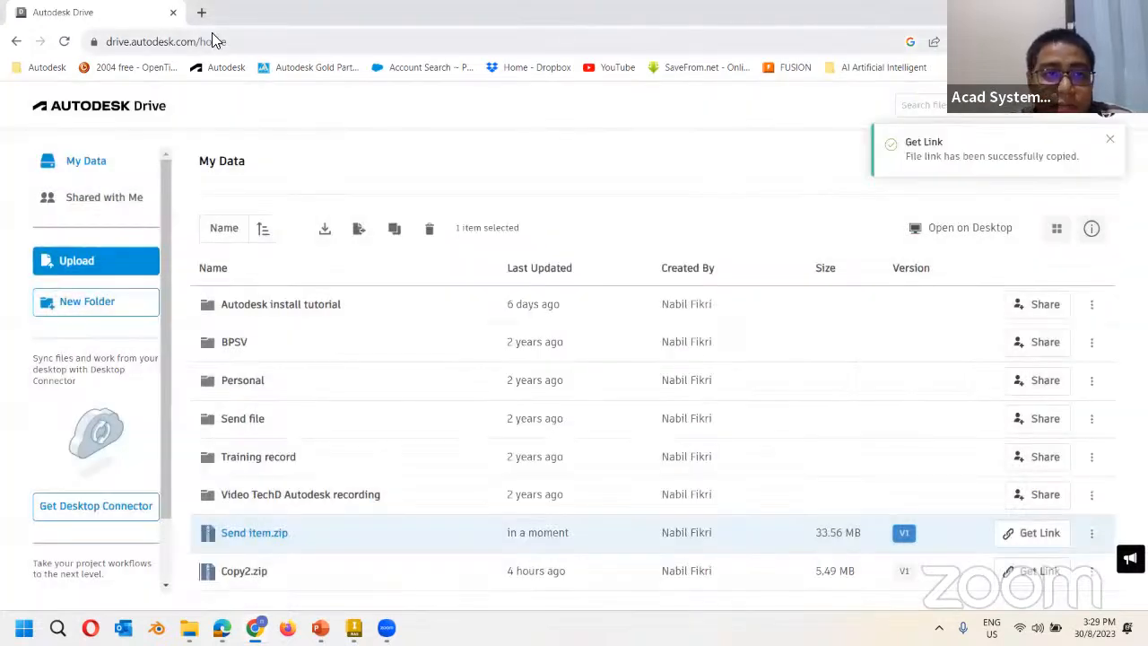
# Paste the share link into a new tab, then start and cancel the Send item.zip download.
pyautogui.hotkey('ctrl', 't')
pyautogui.rightClick(205, 41)
pyautogui.click(332, 163)
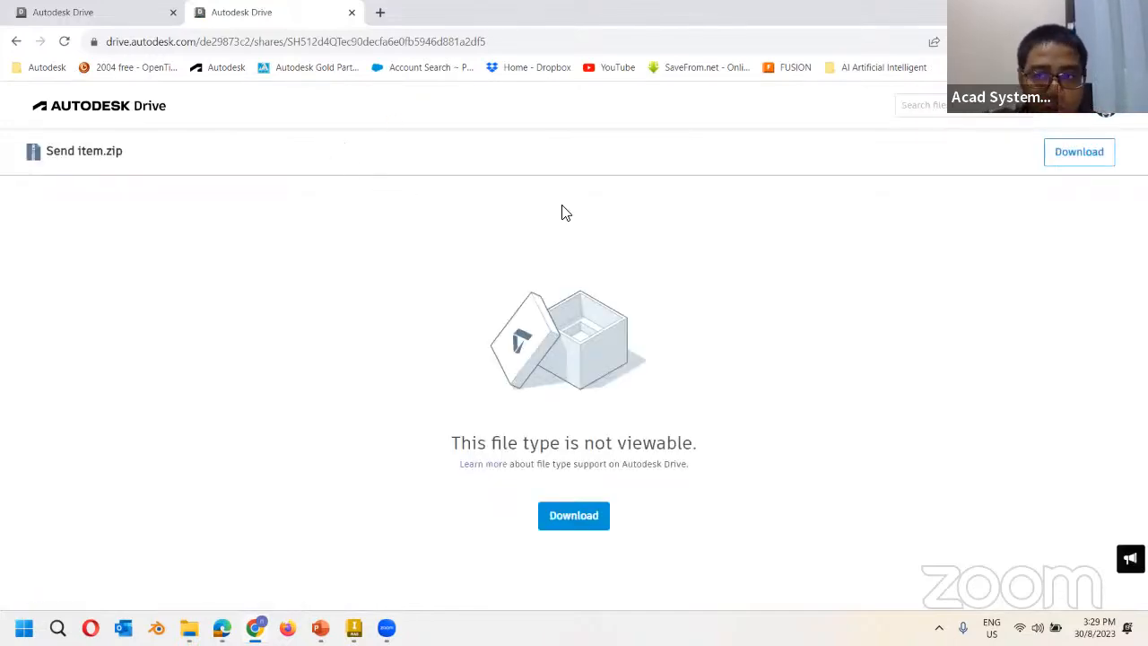
pyautogui.click(1080, 155)
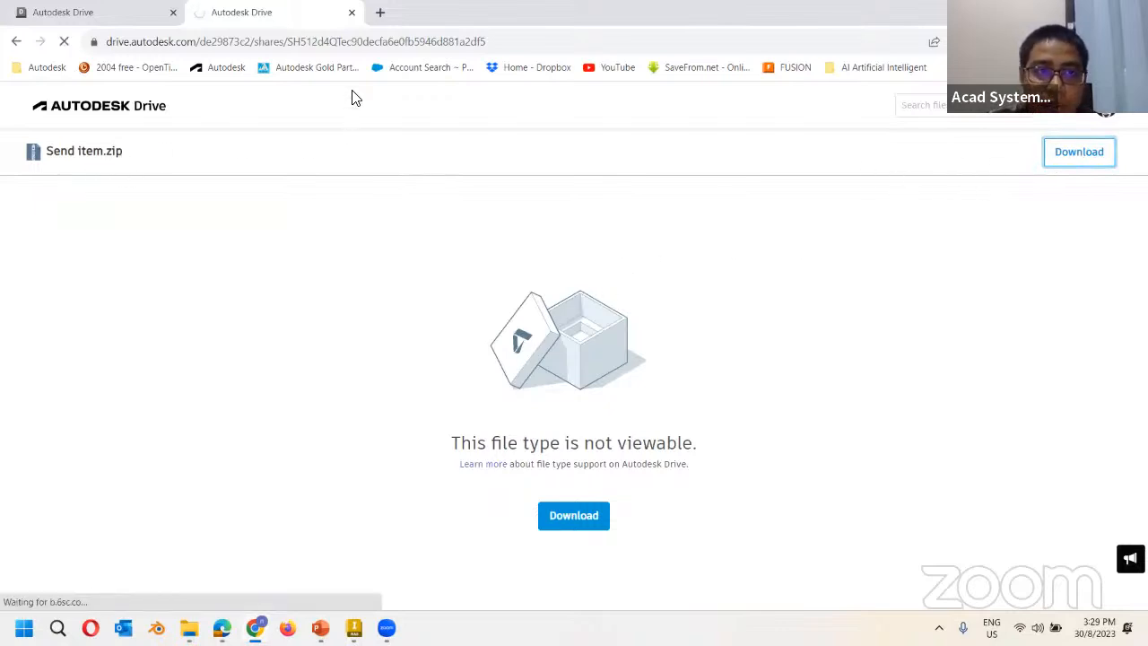
pyautogui.click(1056, 42)
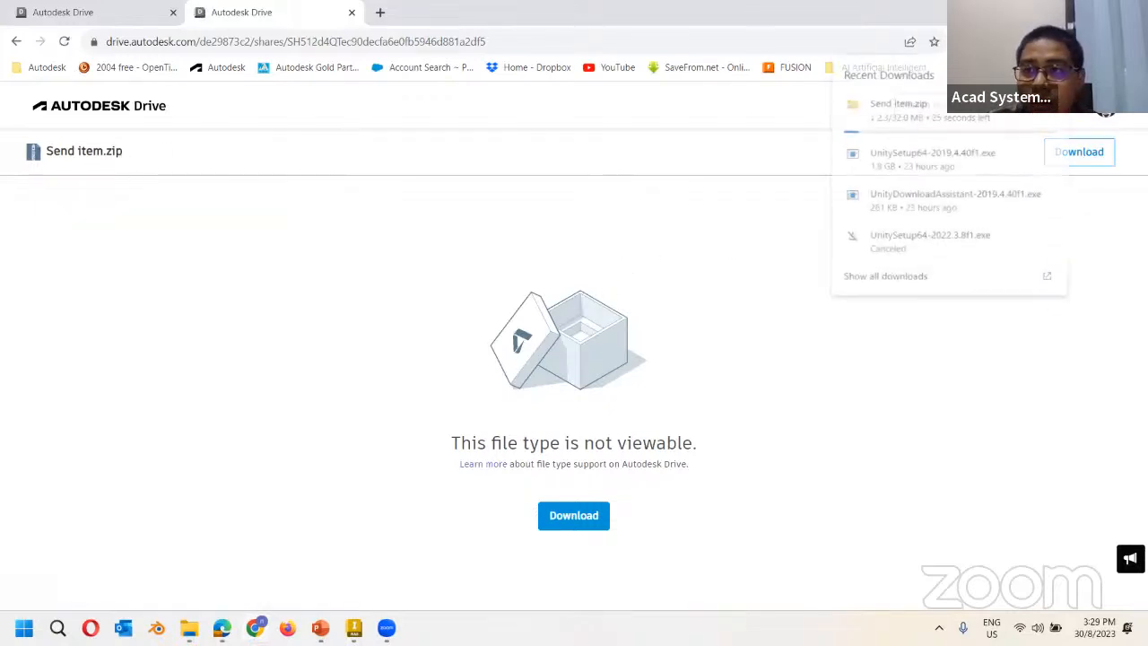
pyautogui.click(1050, 110)
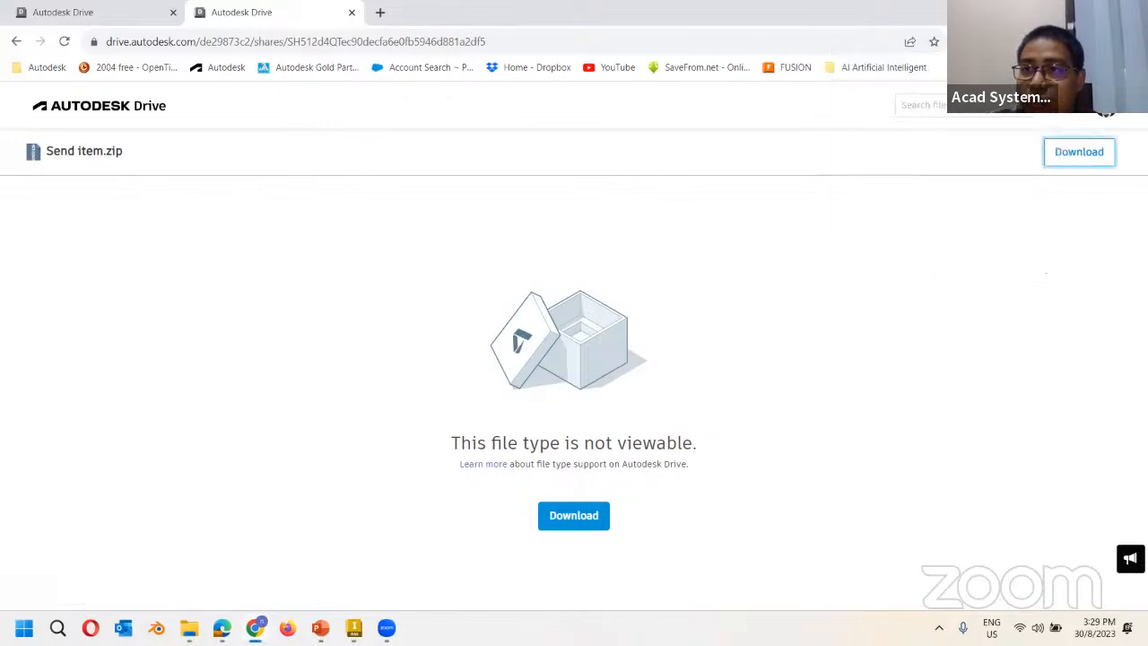
# Minimize Chrome and return to the Autodesk Inventor PowerPoint slide show.
pyautogui.click(1044, 13)
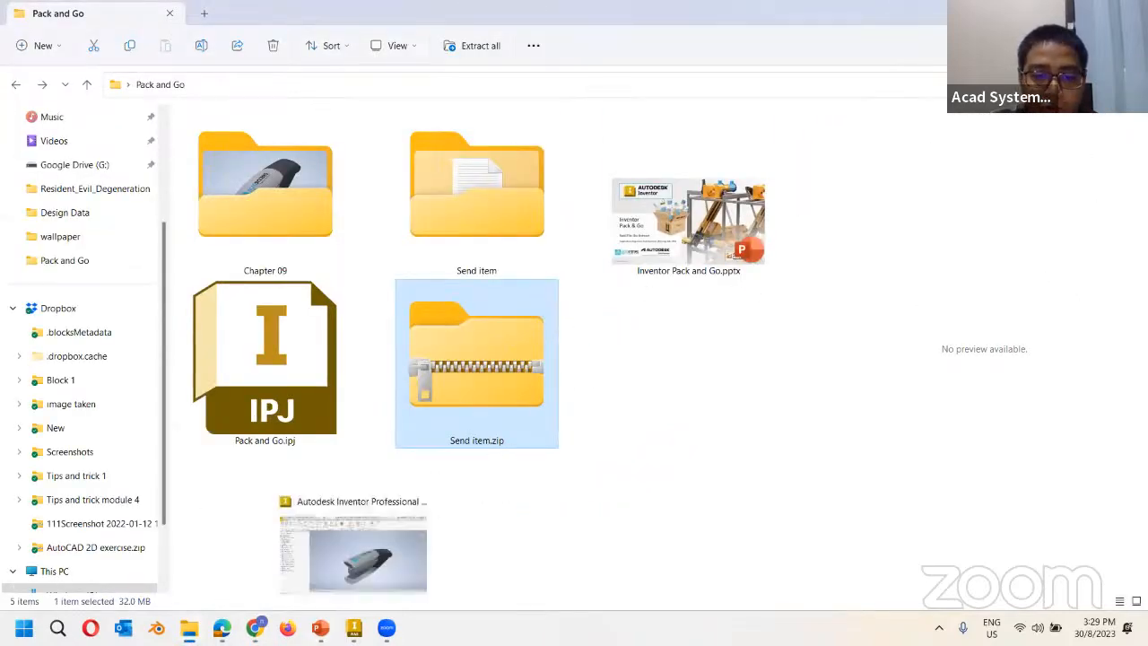
pyautogui.click(321, 628)
pyautogui.click(359, 508)
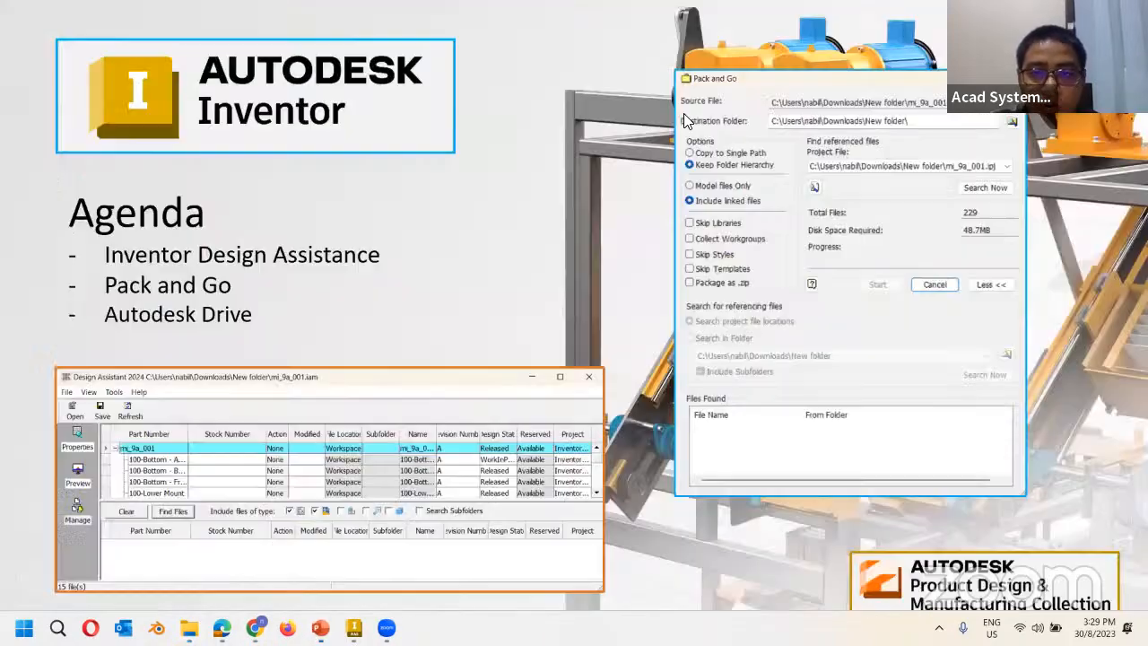